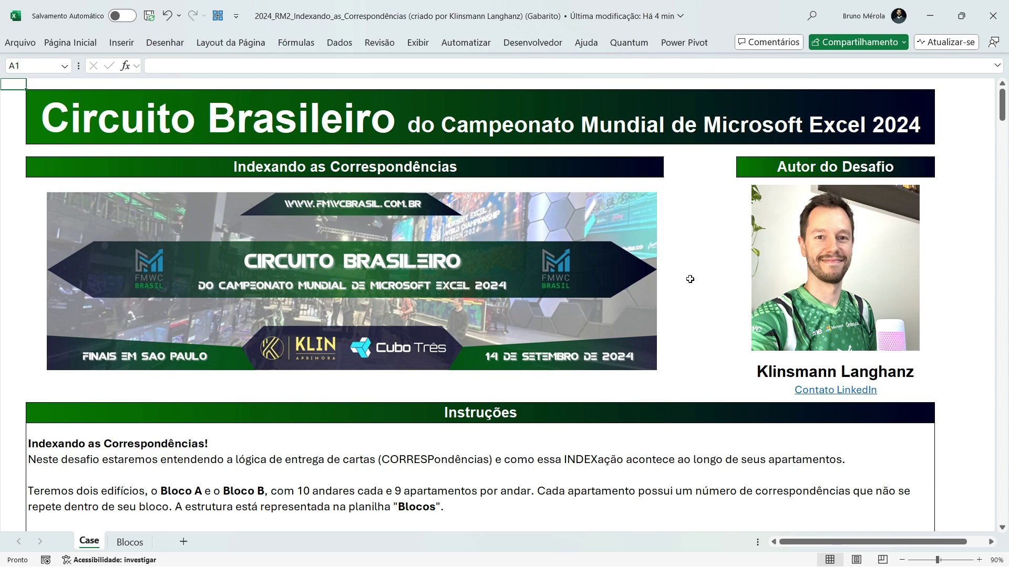
Read the challenge instructions and compare them with the floor and unit labels of Bloco A and Bloco B on the Blocos sheet.
scroll(690, 273, down, 5)
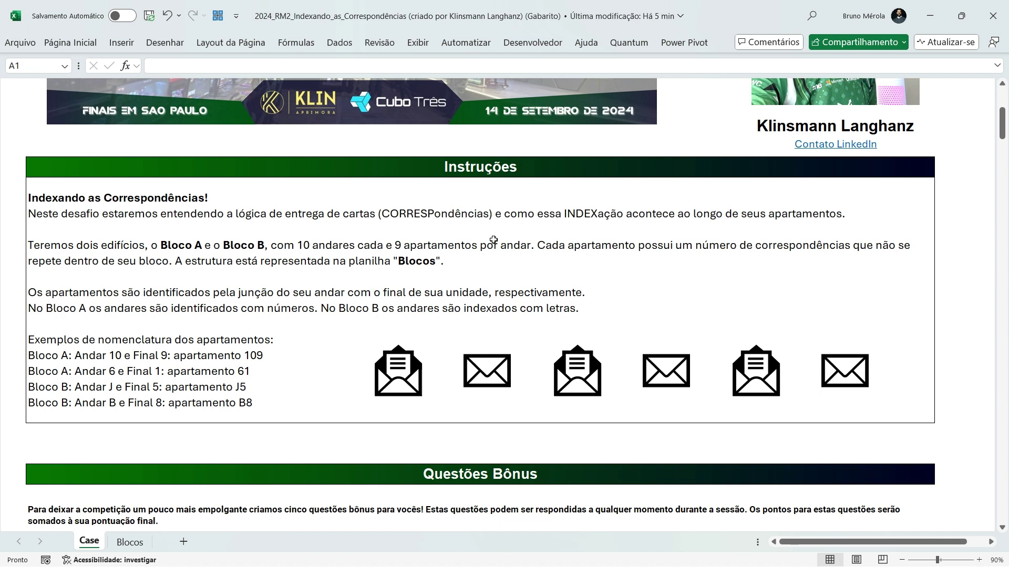
click(136, 543)
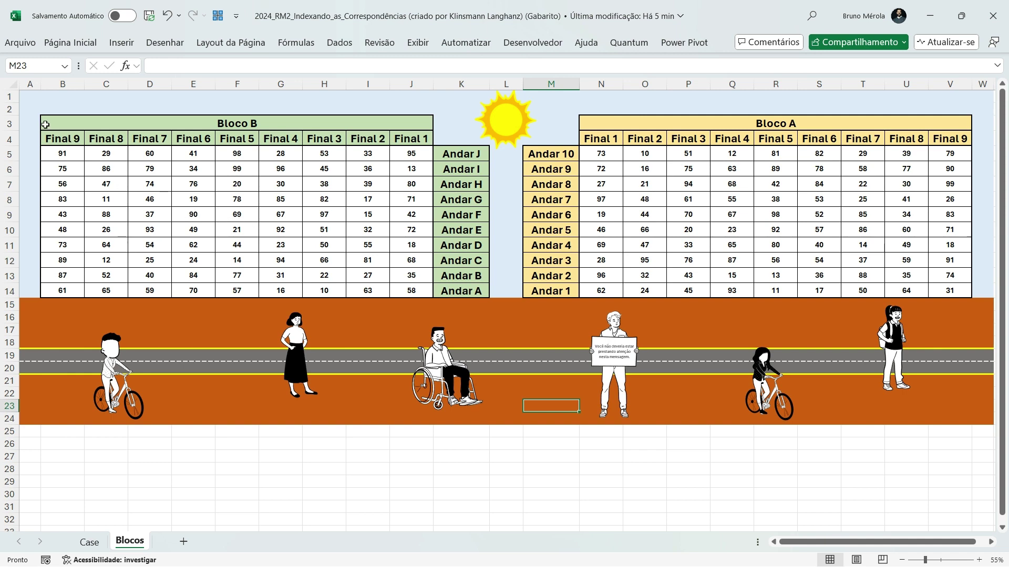
drag(46, 125, 455, 288)
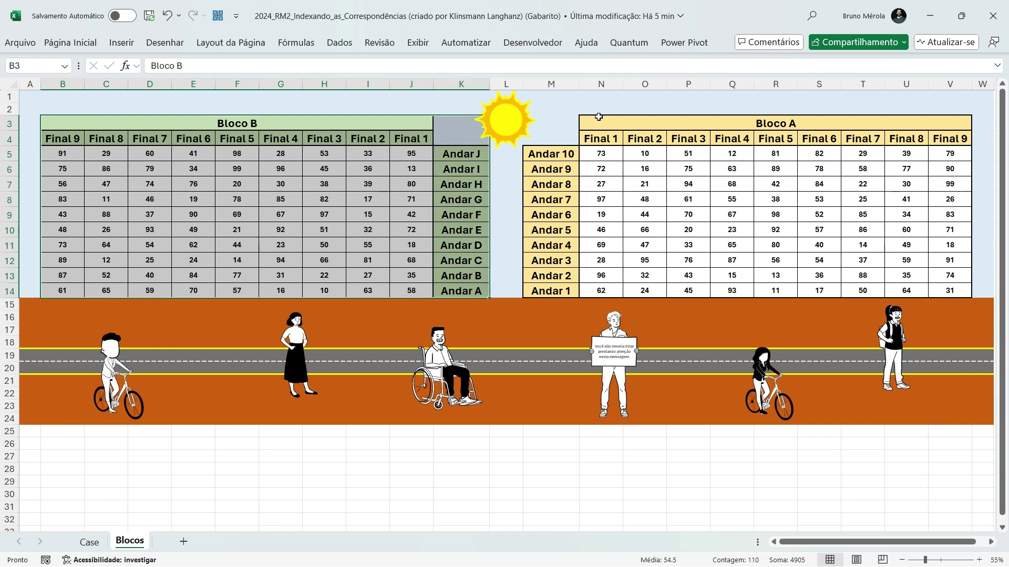
click(211, 201)
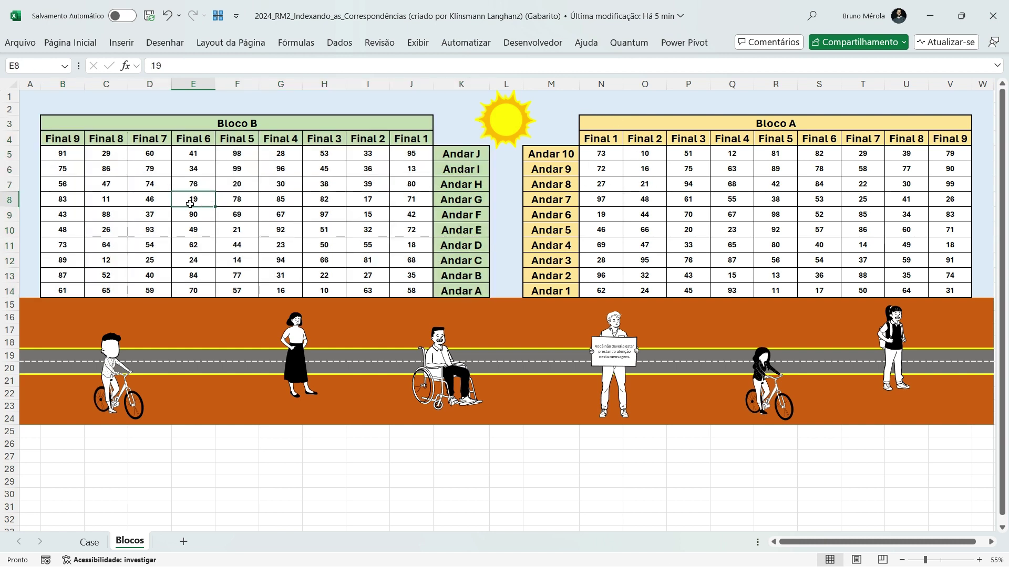
drag(485, 159, 473, 292)
drag(561, 154, 562, 287)
drag(599, 141, 378, 141)
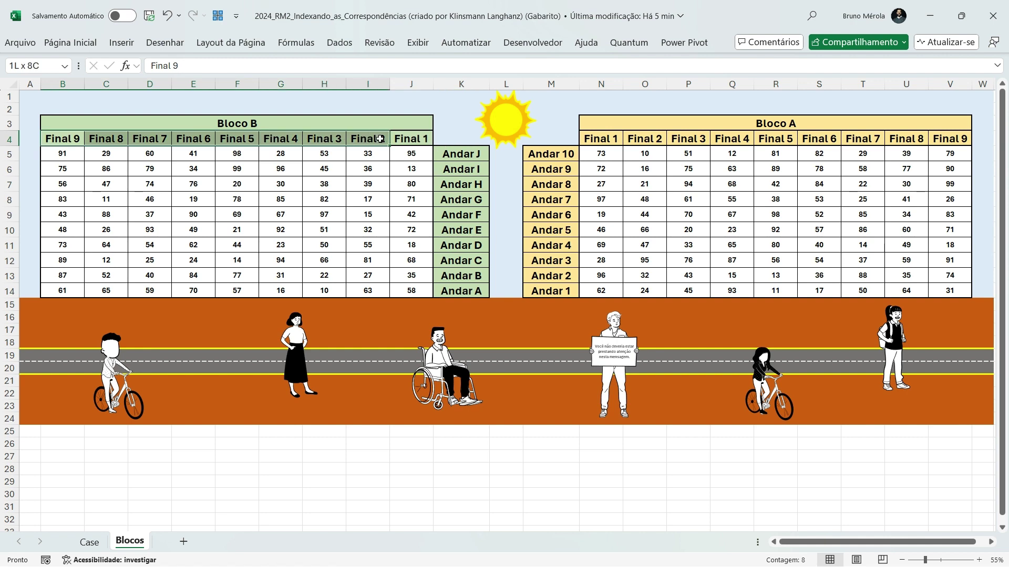
click(89, 542)
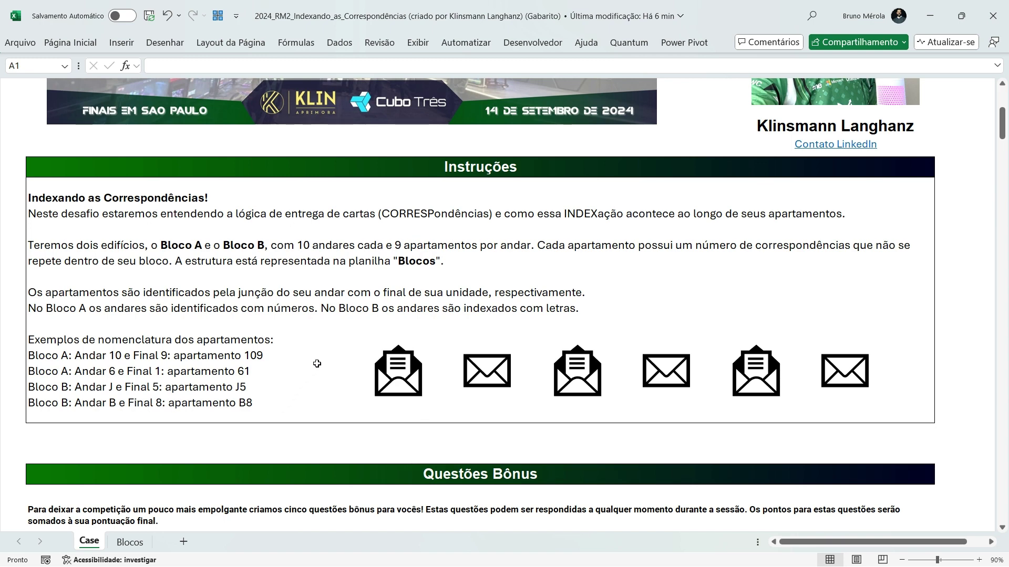
click(146, 546)
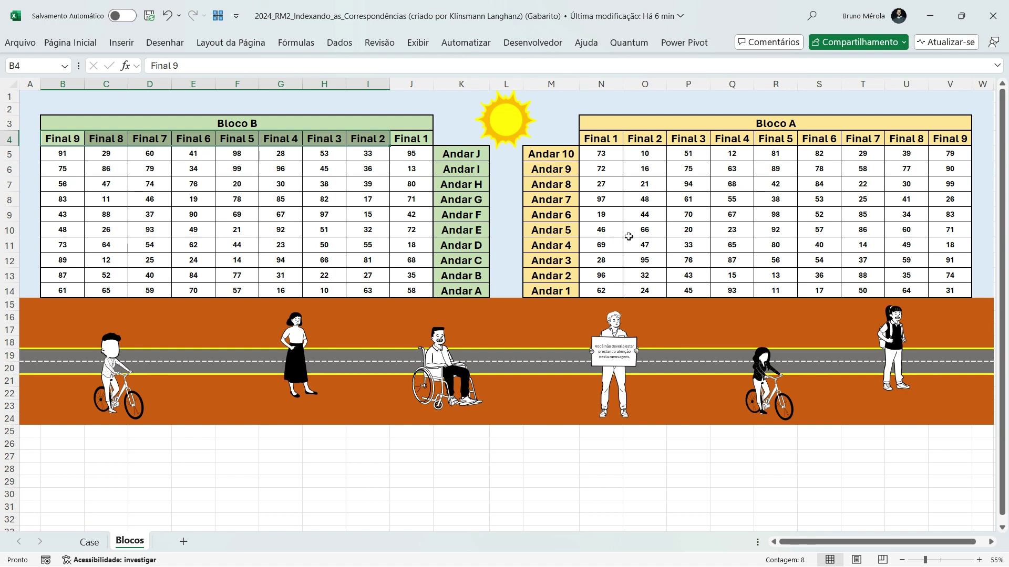
Review the Nível 1 question and Exemplo1 on the Case sheet, checking the Bloco A floor and unit headings on the Blocos sheet.
click(89, 542)
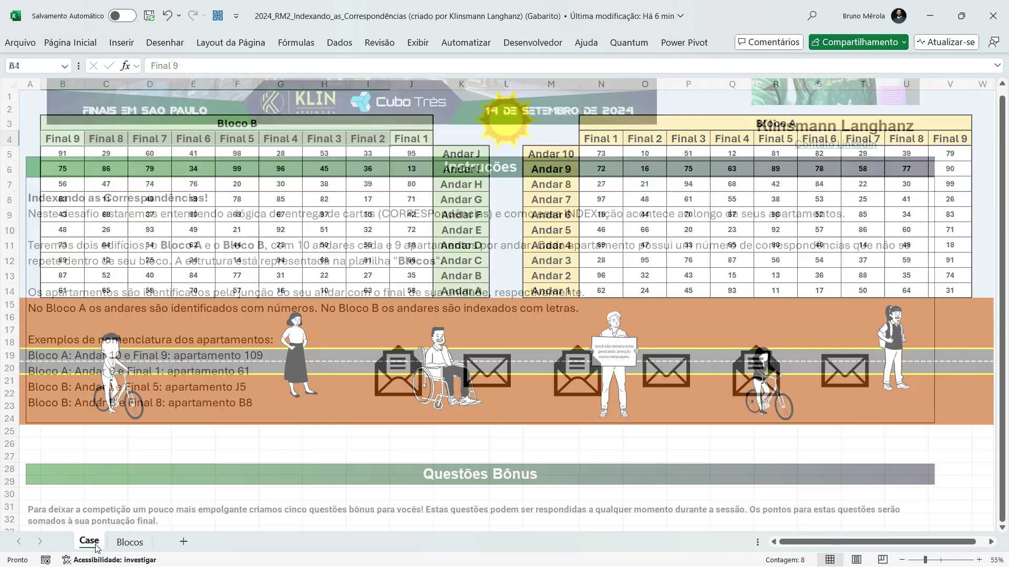
scroll(377, 254, down, 4)
scroll(377, 254, down, 10)
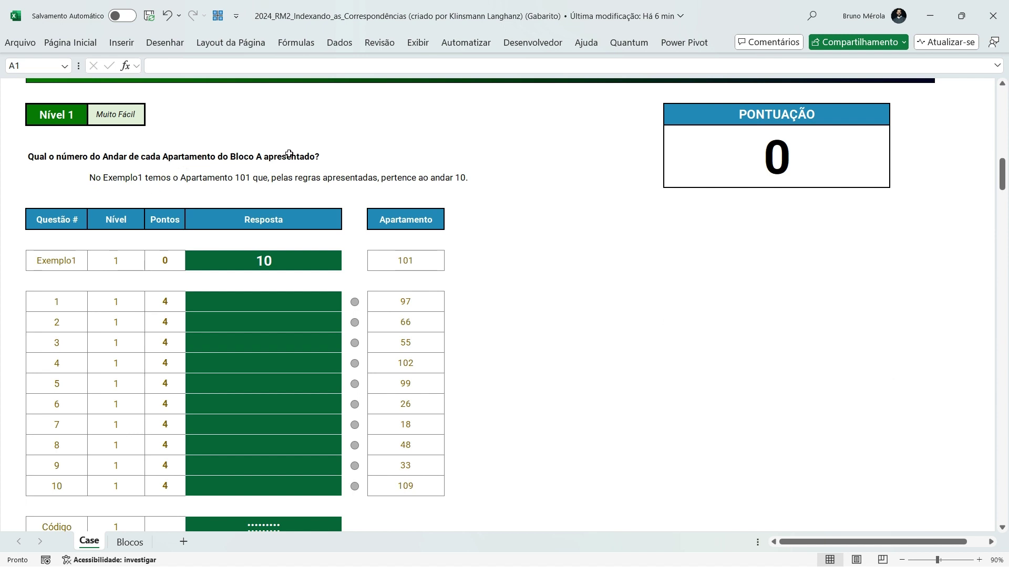
click(430, 262)
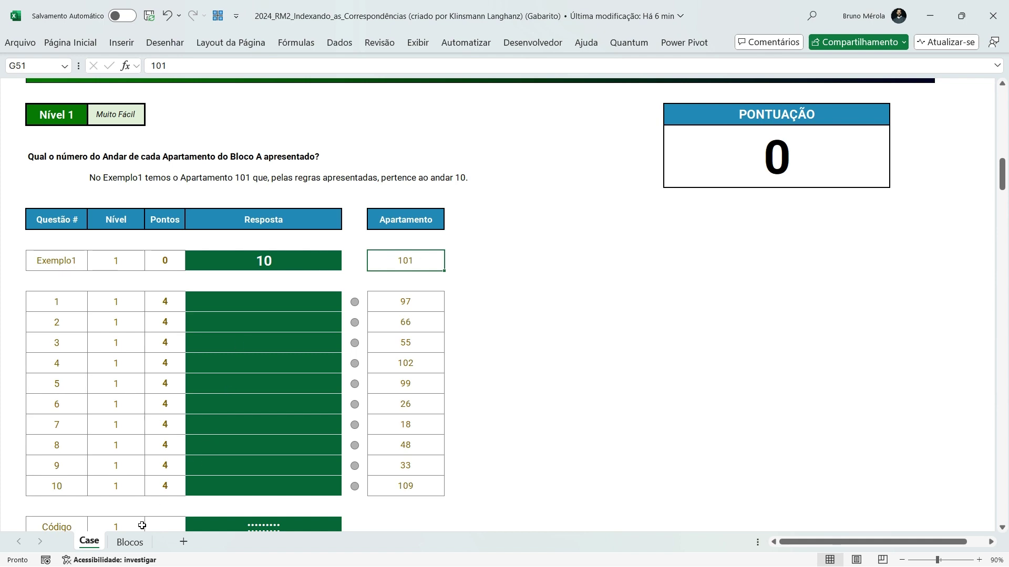
click(130, 543)
drag(553, 154, 552, 289)
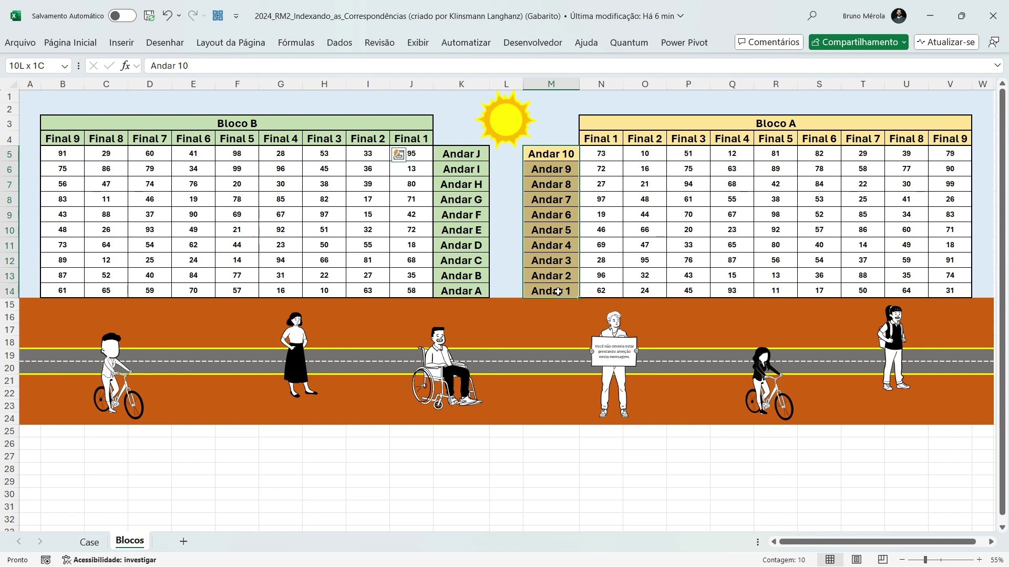
drag(604, 139, 946, 140)
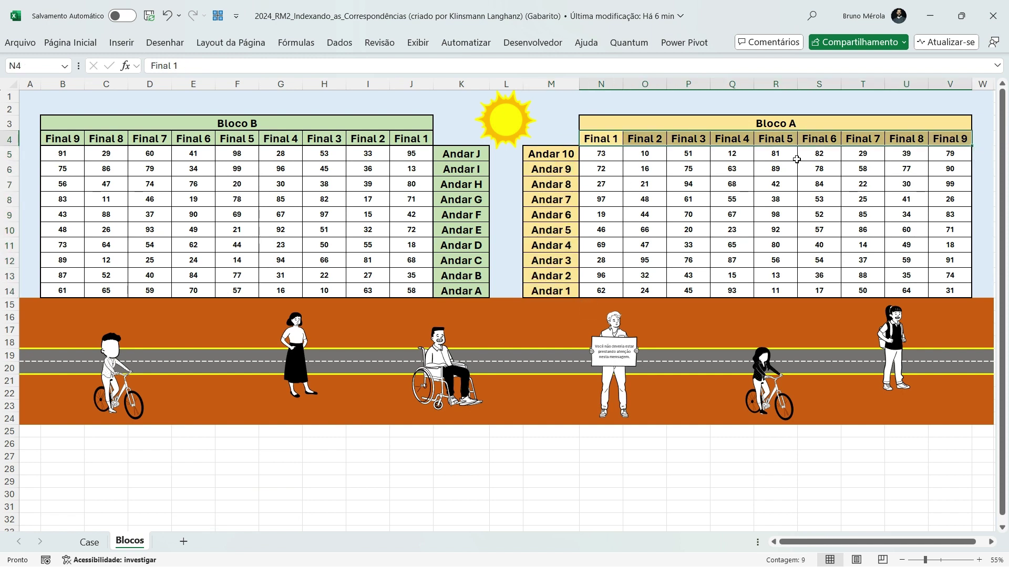
click(89, 542)
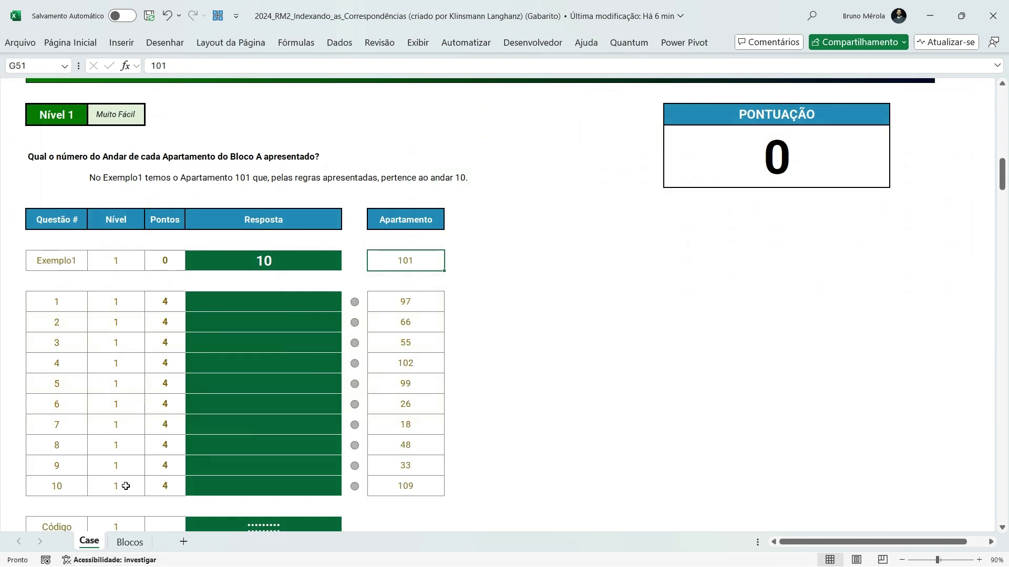
Enter =ESQUERDA(G53, NÚM.CARACT(G53) - 1) as the answer to question 1 in E53.
click(231, 299)
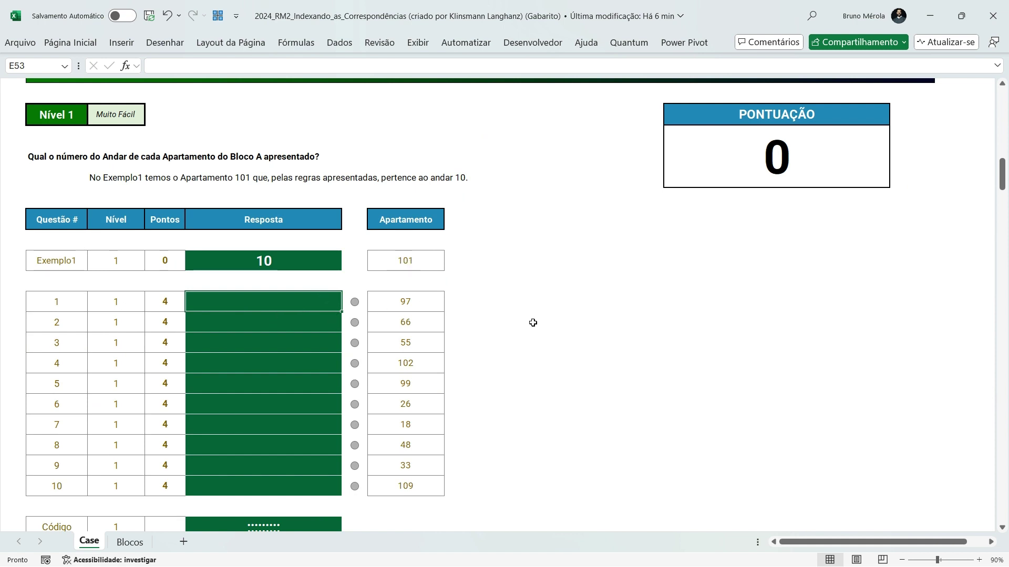
text(=esq)
key(Tab)
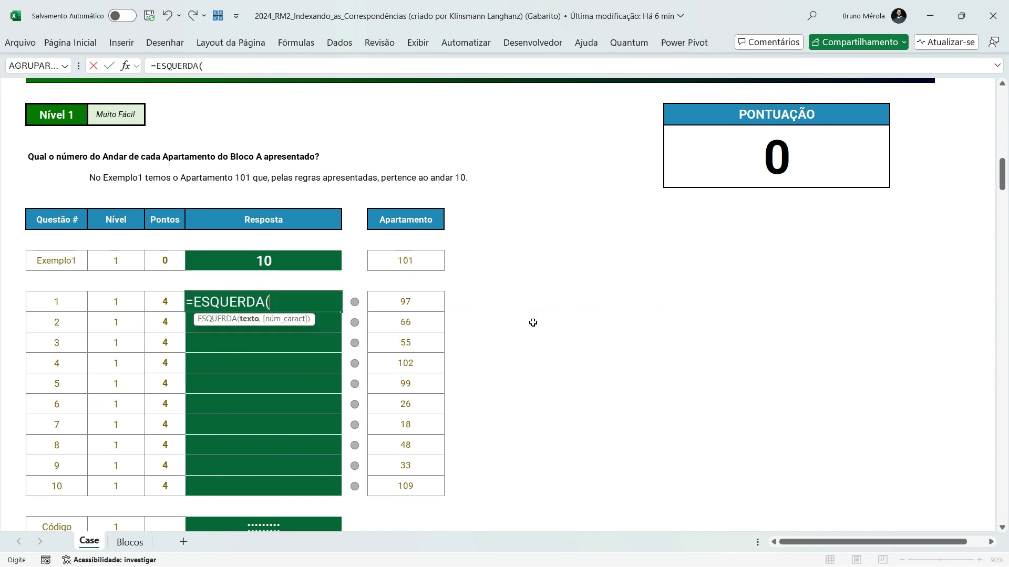
key(Right)
key(Right)
text(, núm)
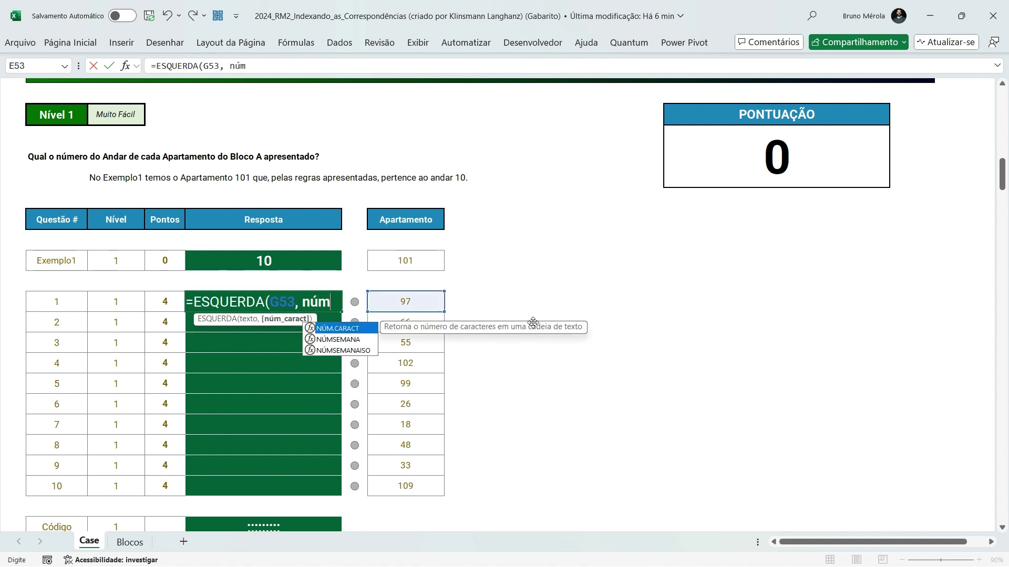
key(Tab)
key(Right)
key(Right)
text() - 1))
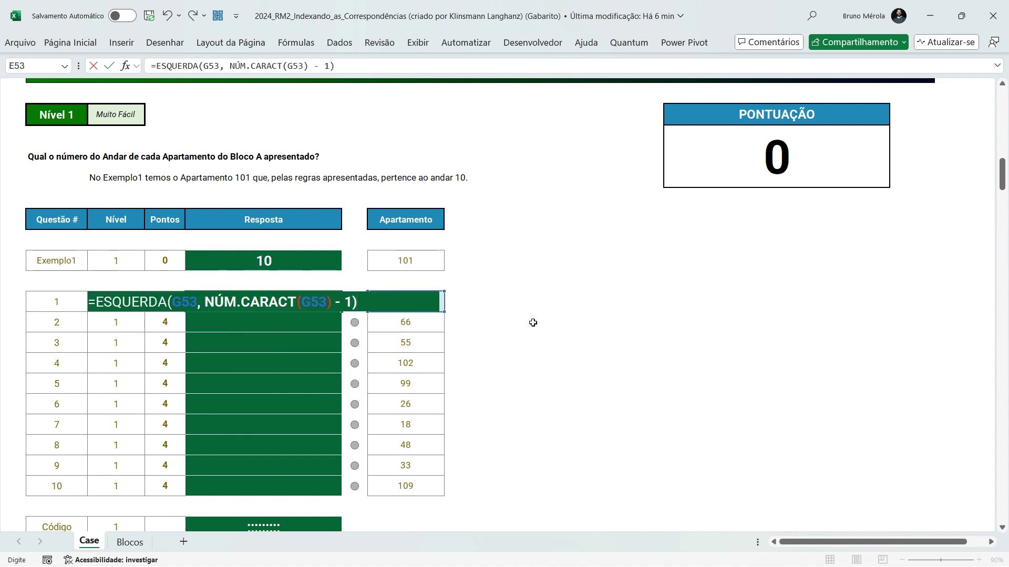
key(ctrl+Return)
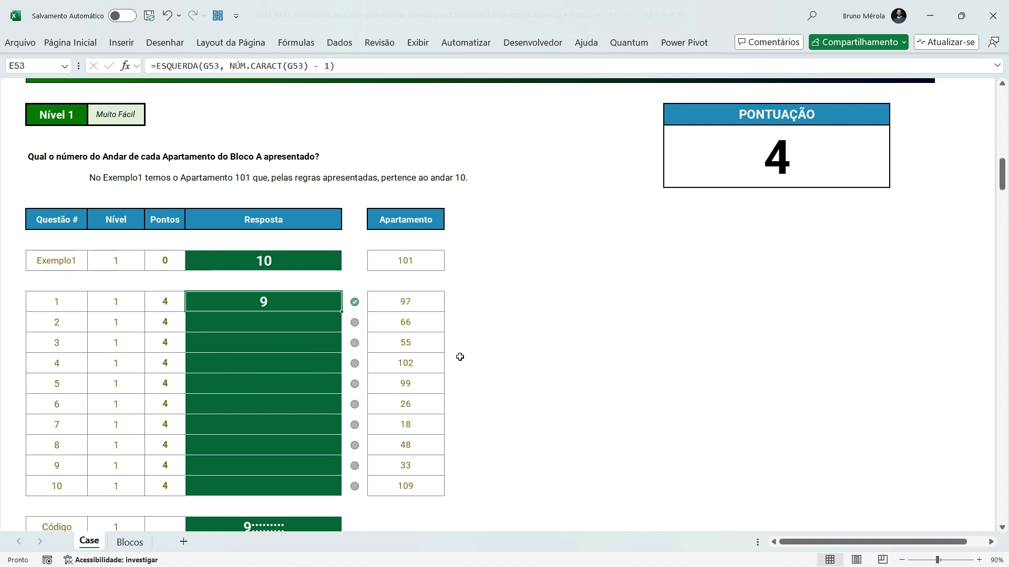
Copy the question 1 formula to all Nível 1 answers down to question 10 in E62.
key(ctrl+c)
key(Left)
key(ctrl+Down)
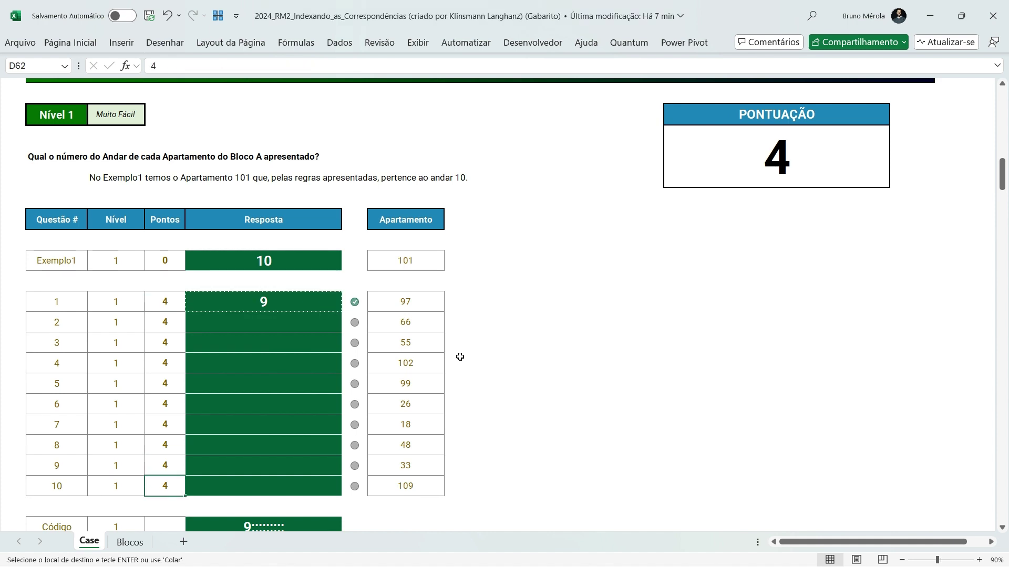
key(Right)
key(ctrl+shift+Up)
key(ctrl+v)
key(Right)
key(Escape)
key(Left)
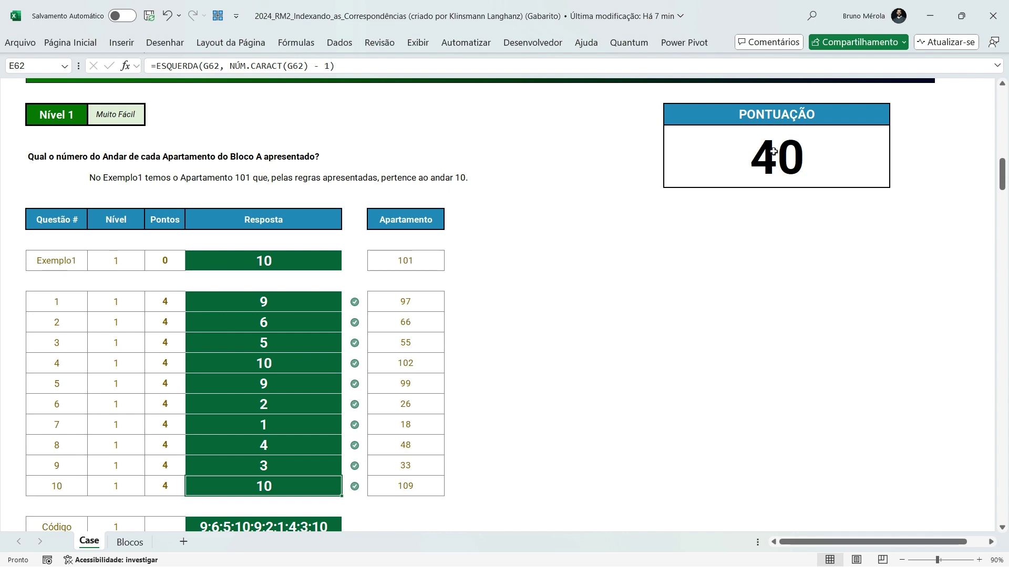
Examine the Nível 2 question, Exemplo2, and the Andar and Final values given for questions 11 to 30.
scroll(316, 340, down, 6)
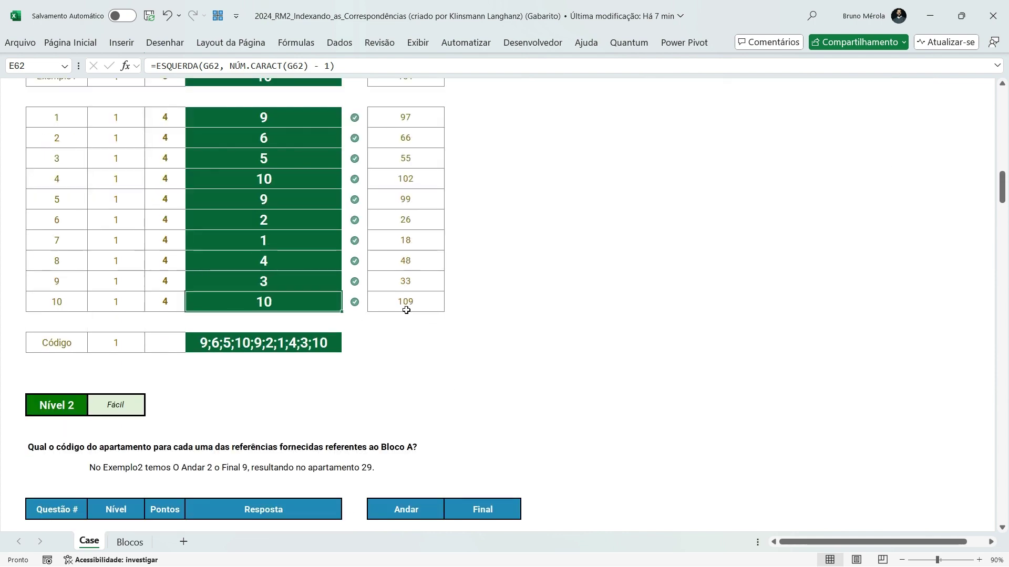
scroll(366, 357, down, 2)
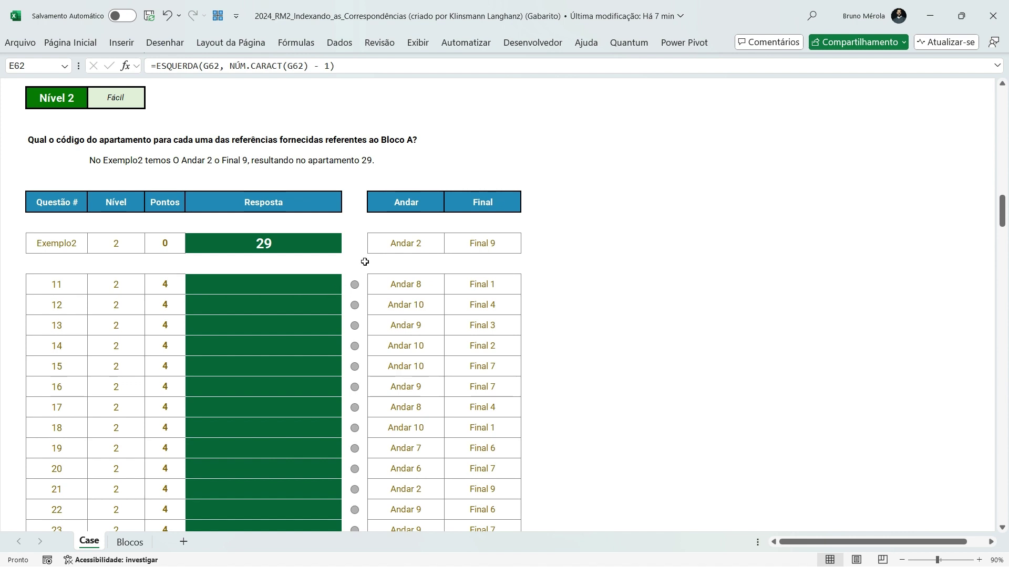
click(428, 245)
click(480, 243)
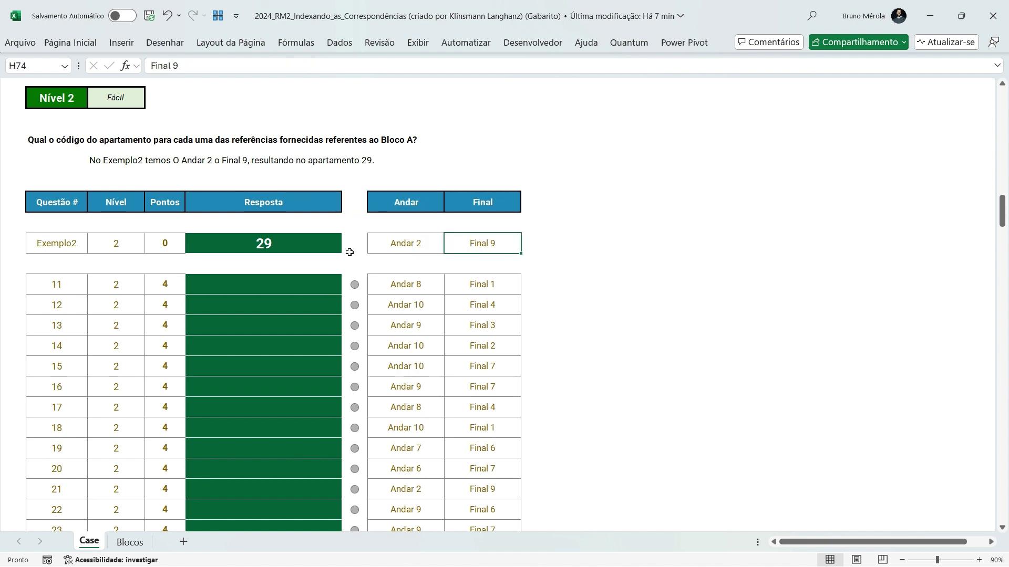
click(314, 244)
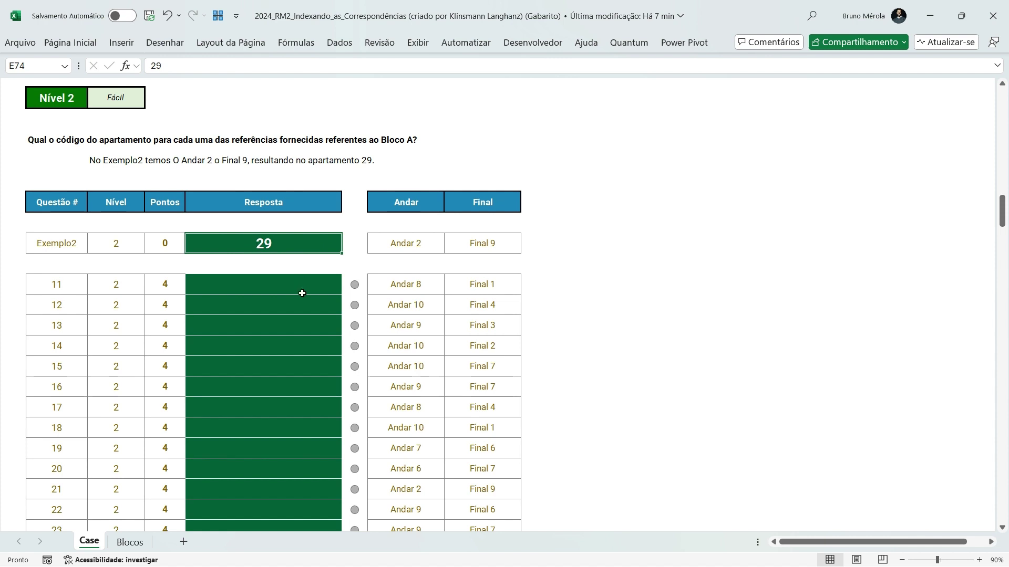
click(421, 289)
scroll(422, 289, down, 1)
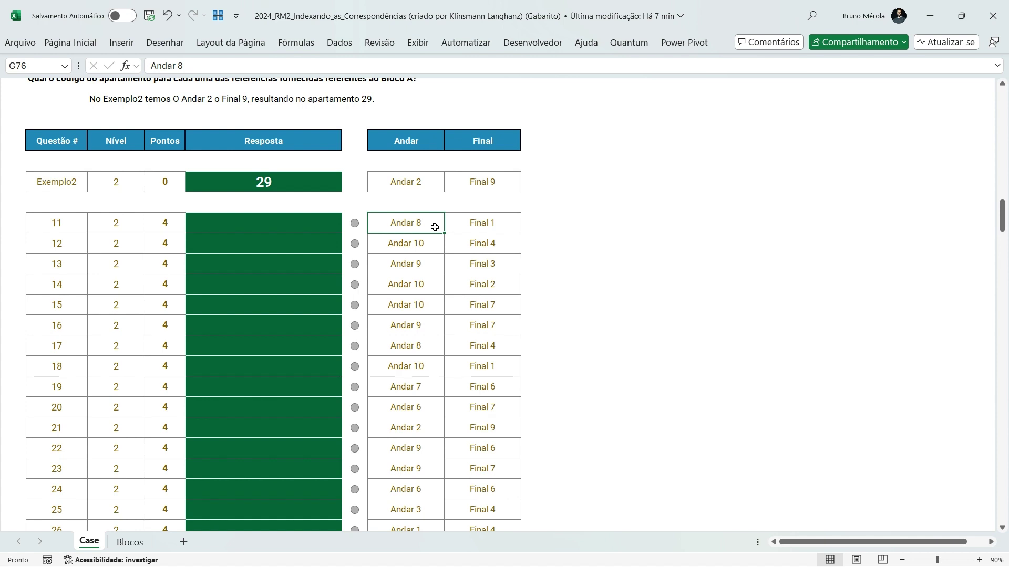
click(505, 222)
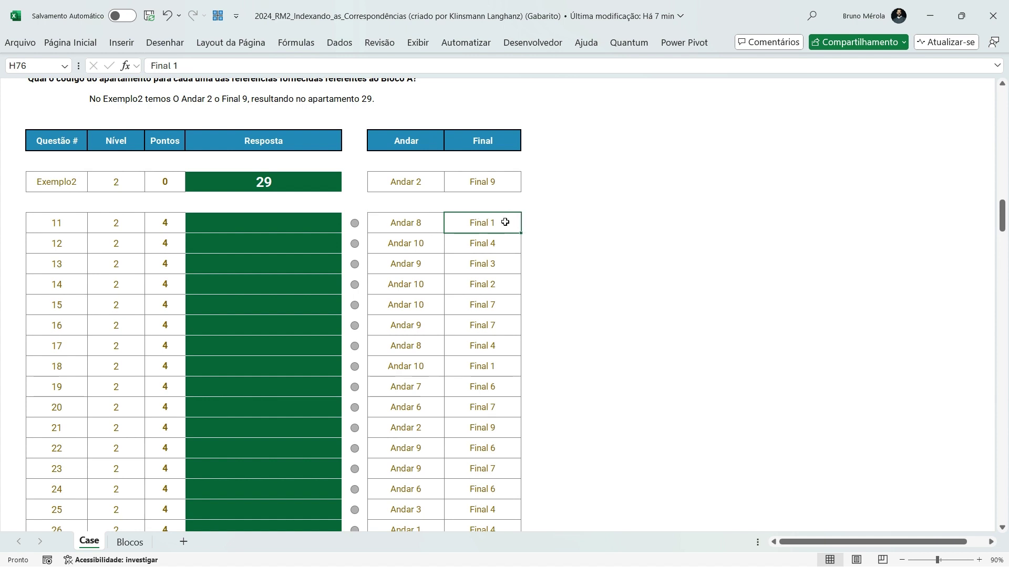
scroll(505, 221, down, 3)
scroll(504, 220, up, 2)
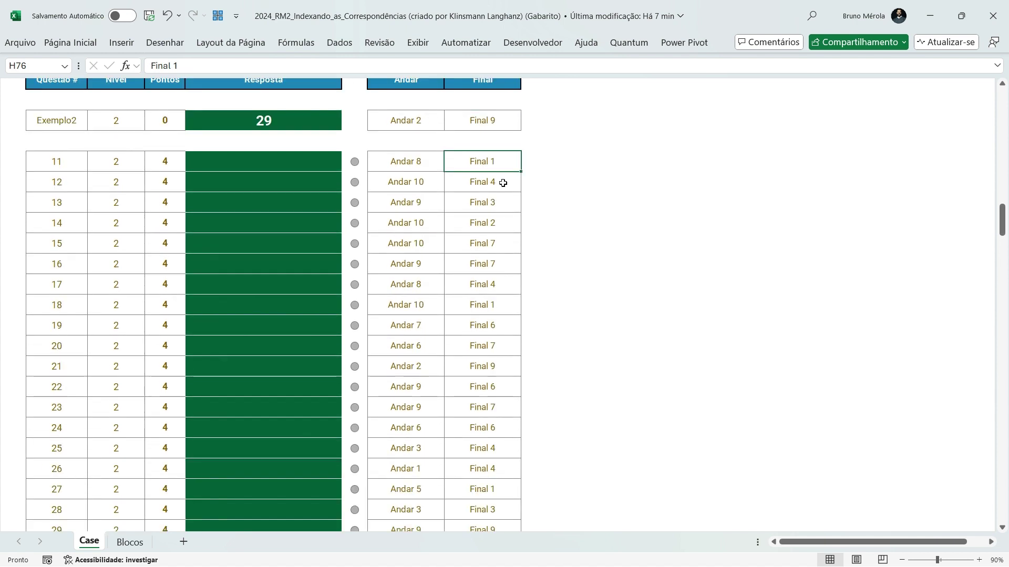
drag(501, 162, 500, 409)
scroll(500, 408, down, 1)
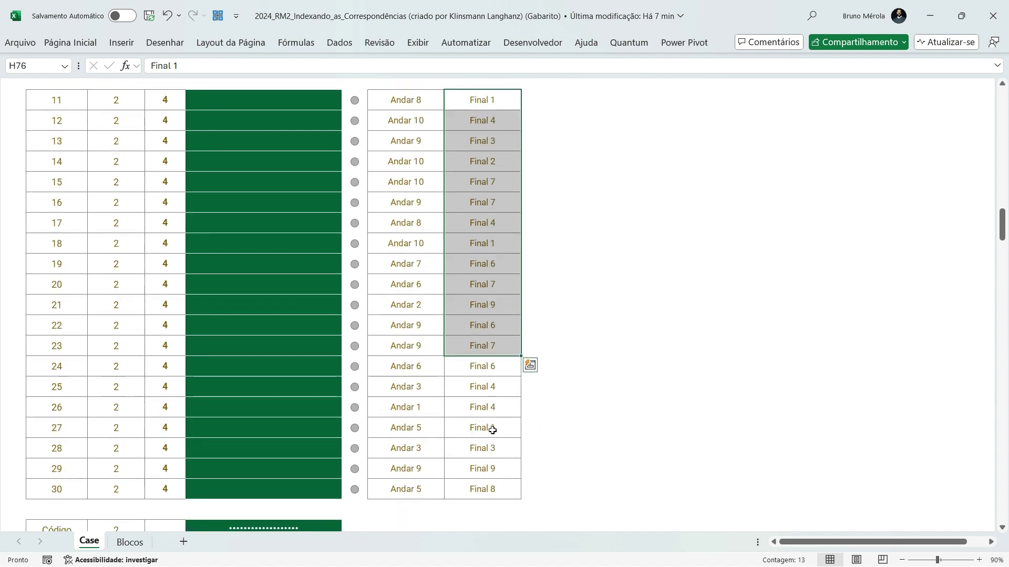
scroll(498, 445, up, 2)
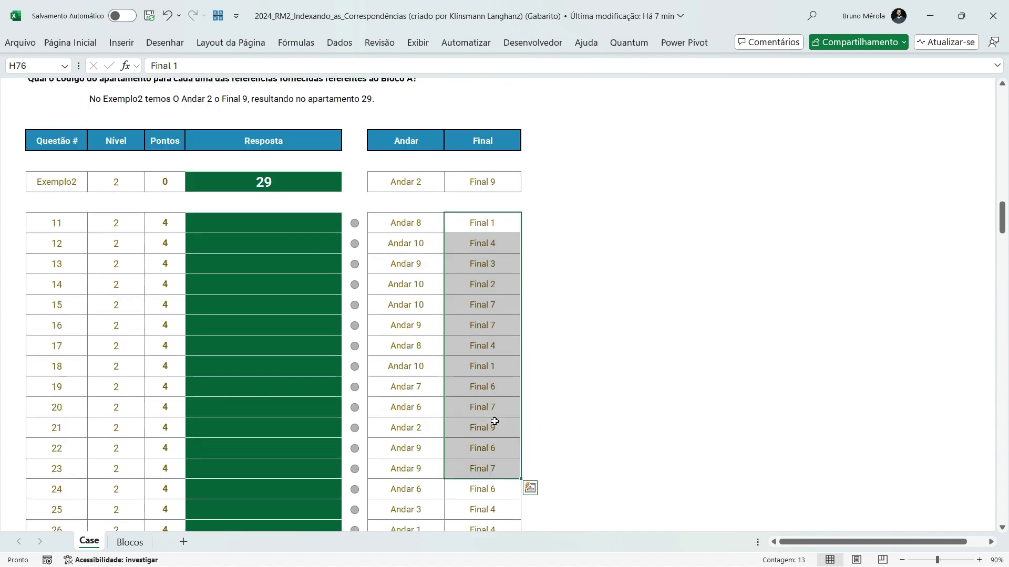
drag(408, 223, 416, 367)
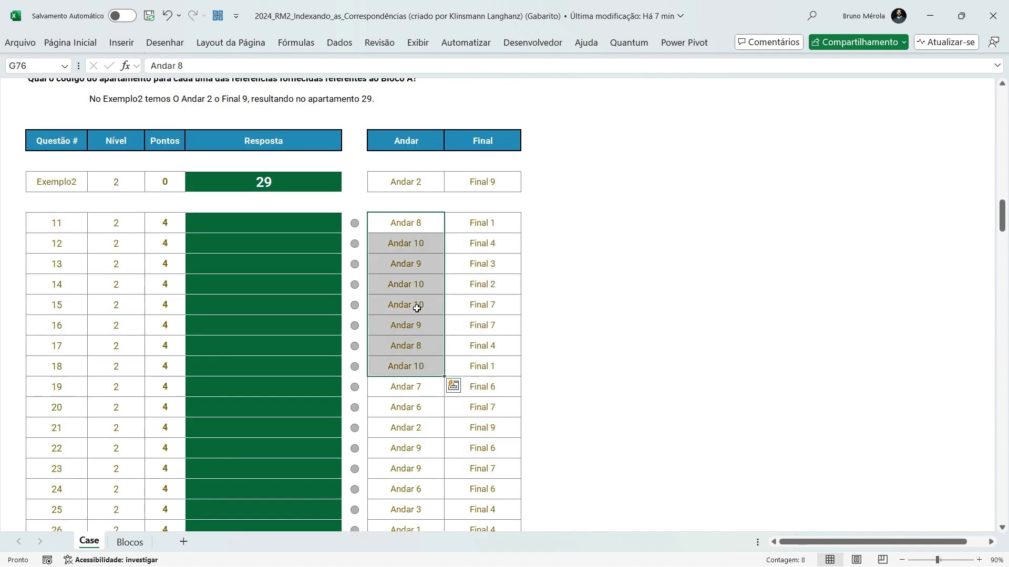
click(424, 250)
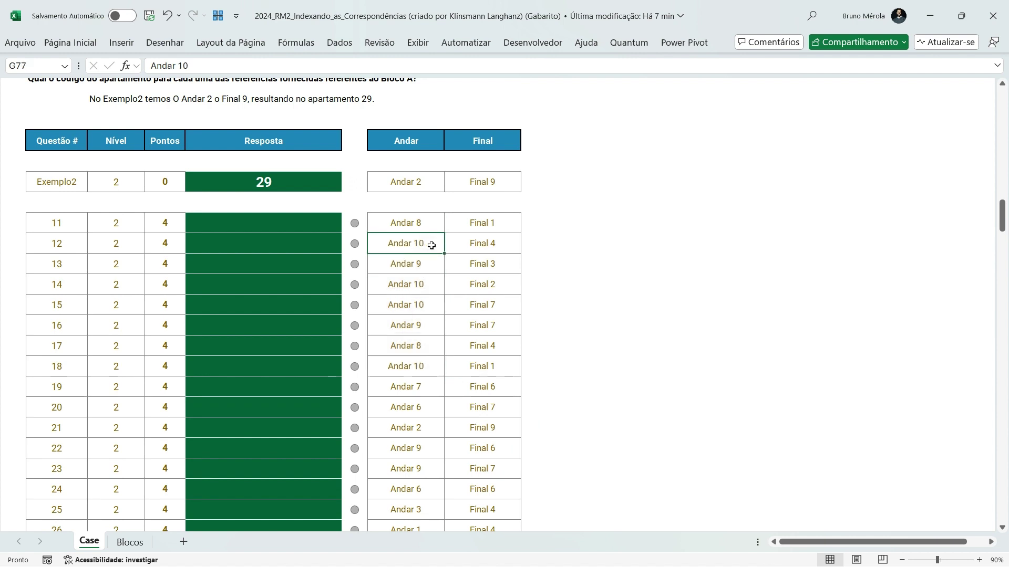
Enter =TEXTODEPOIS(G76, " ") in E76 to extract the floor number for question 11.
click(307, 227)
text(=texto)
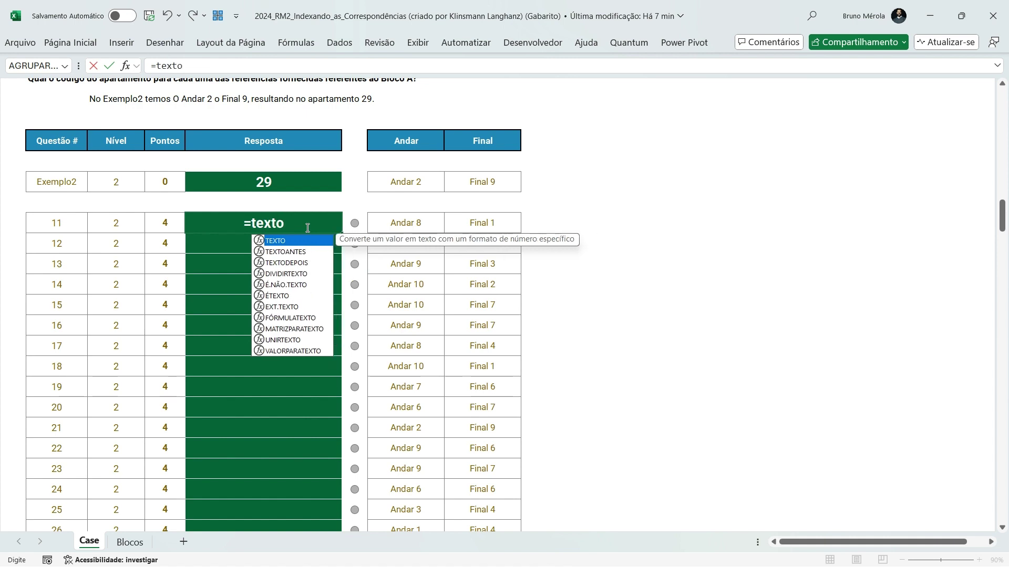
key(Down)
key(Down)
key(Tab)
key(Right)
key(Right)
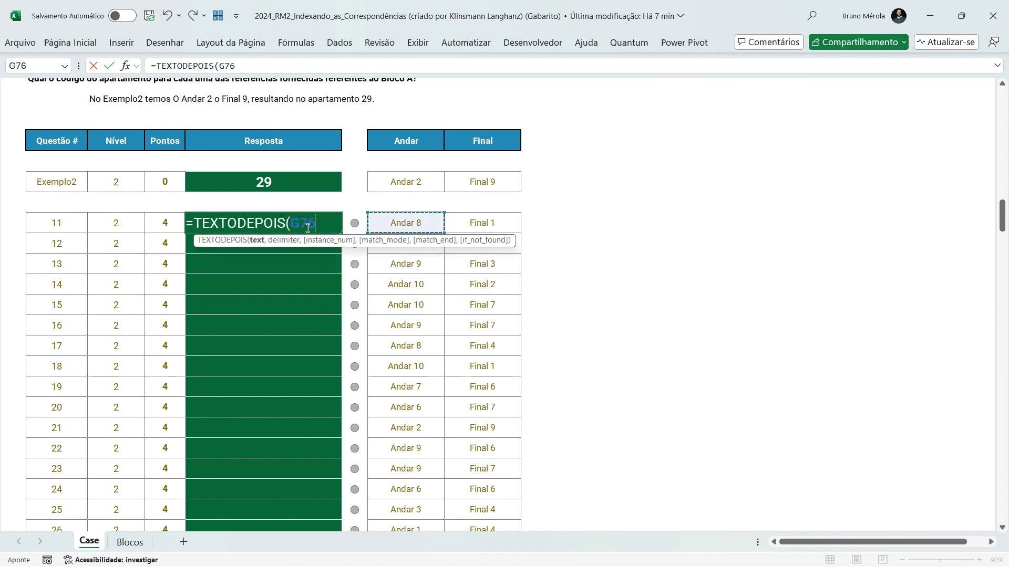
text(, " ")
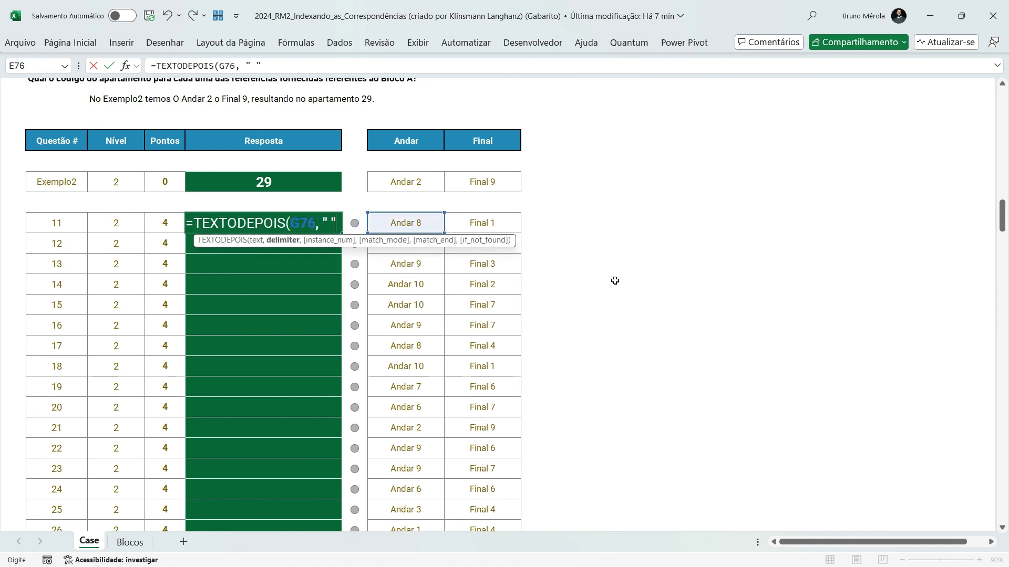
text())
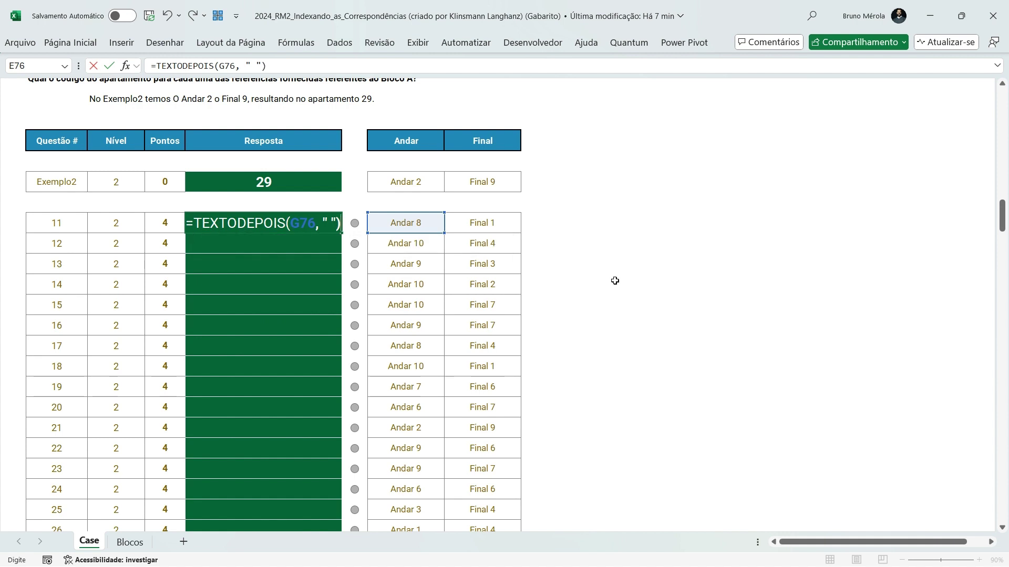
key(ctrl+Return)
Extend the question 11 formula with & DIREITA(H76) to append the unit's final digit.
click(305, 63)
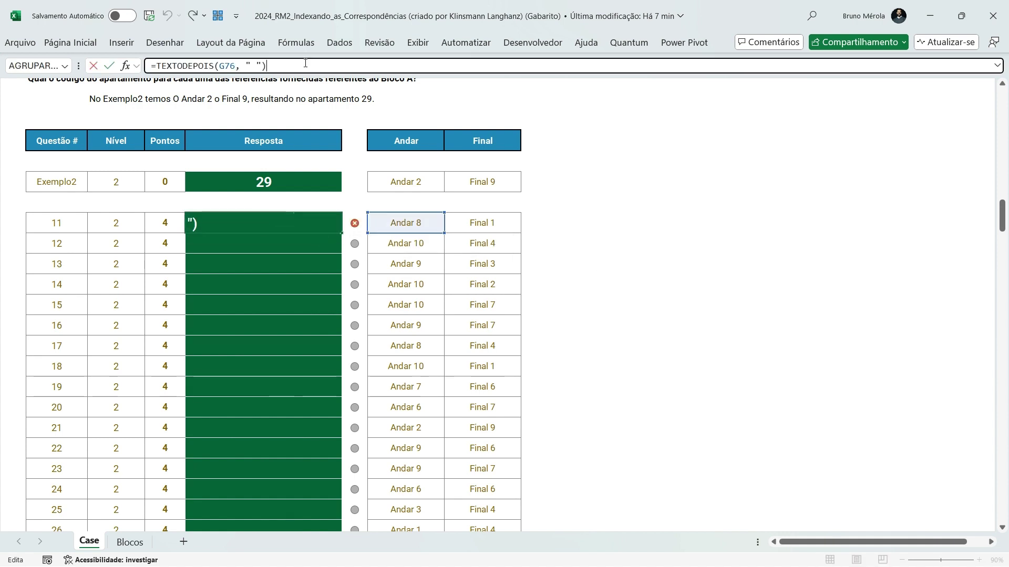
key(BackSpace)
text(& direi)
key(Tab)
click(482, 223)
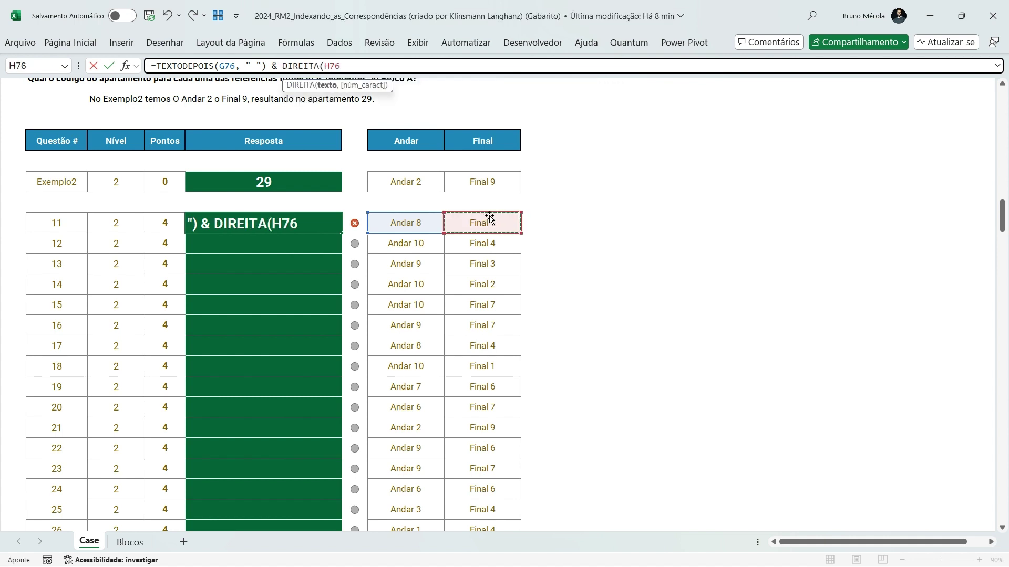
text())
key(ctrl+Return)
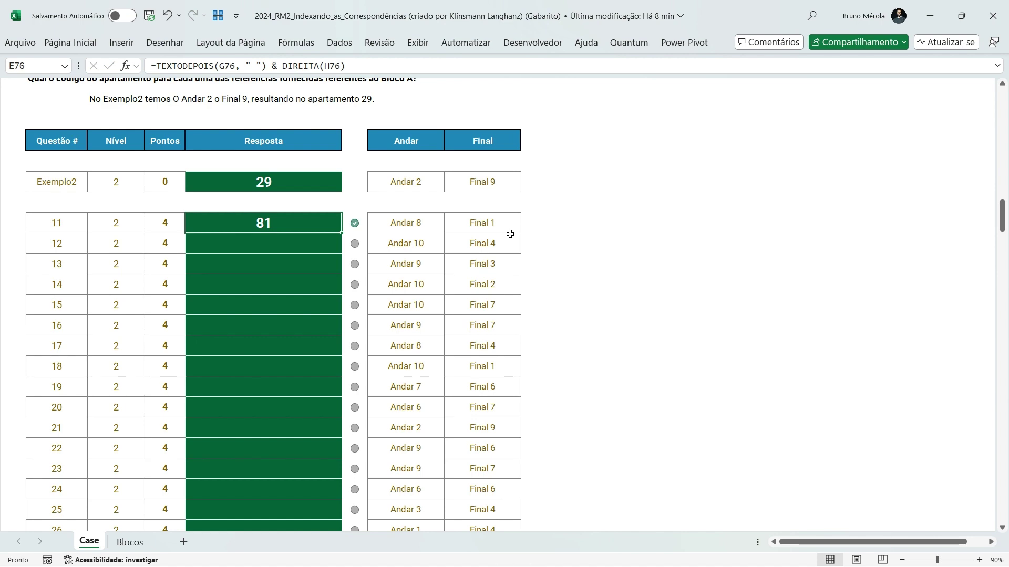
Copy the question 11 formula to all Nível 2 answers down to question 30 in E95.
key(ctrl+c)
key(ctrl+Down)
key(ctrl+shift+Up)
key(ctrl+v)
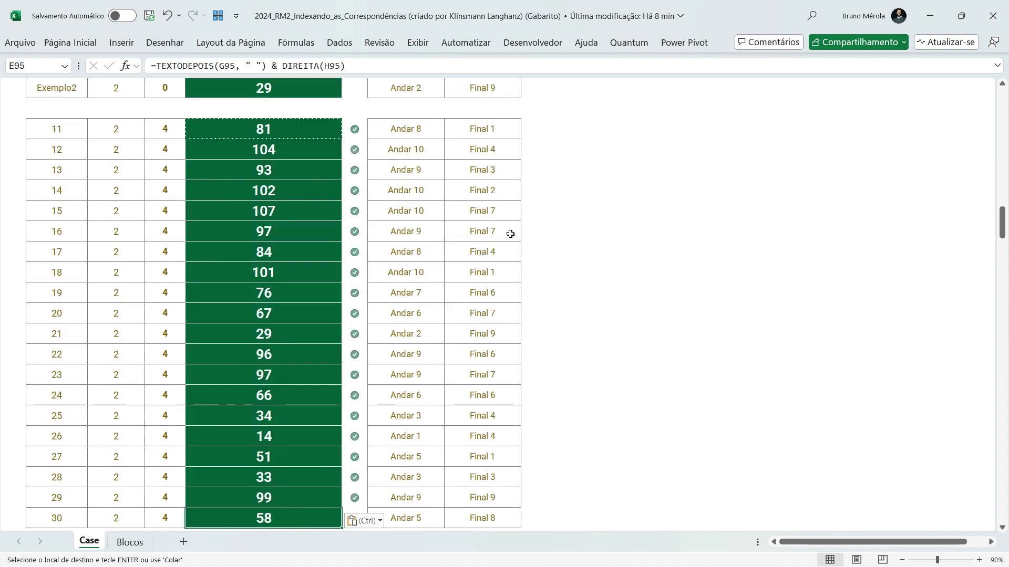
key(Escape)
On the Blocos sheet, define the name cartas_a for the Bloco A mail counts in N5:V14.
scroll(300, 220, down, 1)
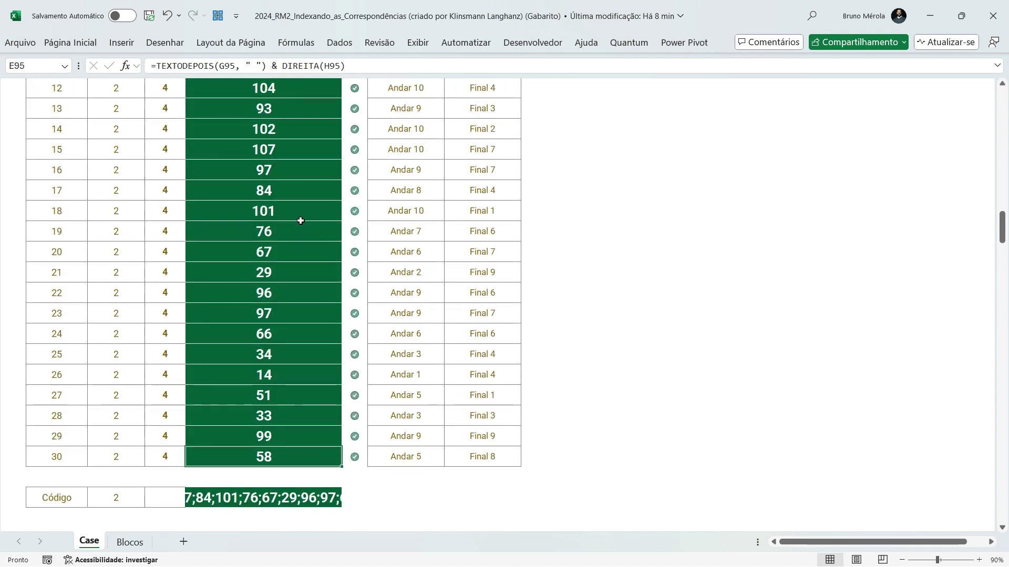
scroll(300, 221, down, 2)
scroll(305, 218, down, 5)
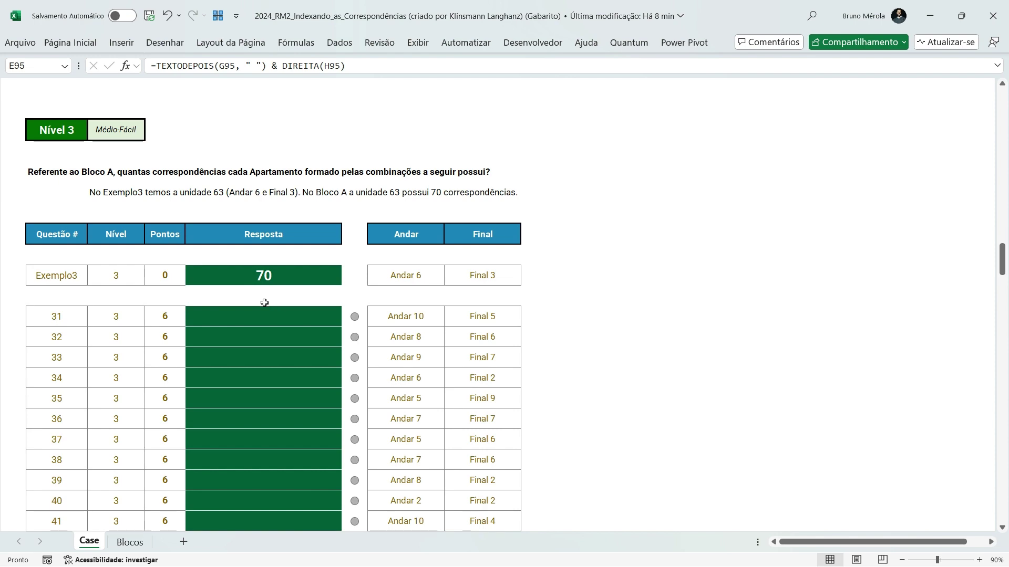
click(130, 542)
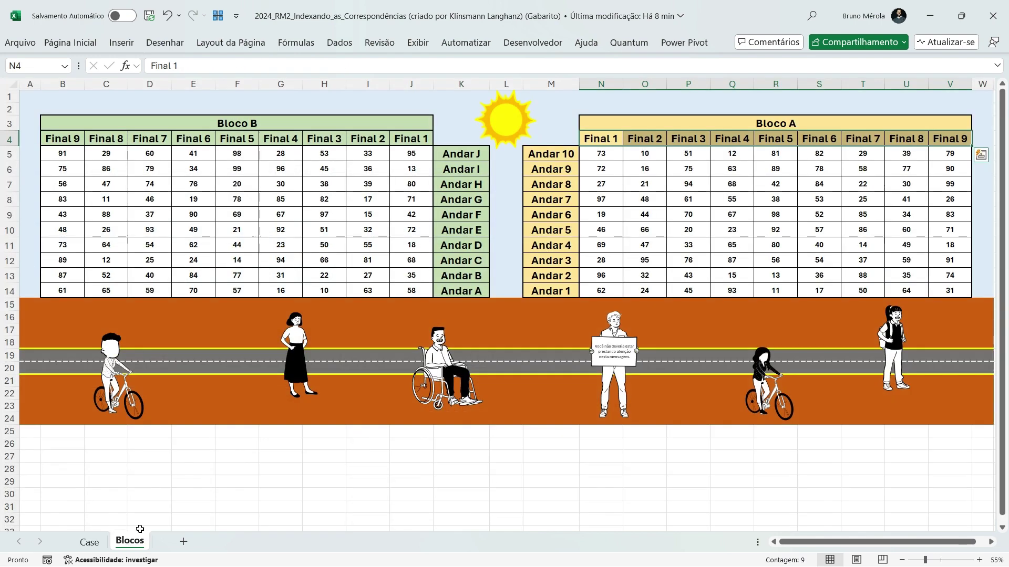
drag(617, 149, 941, 285)
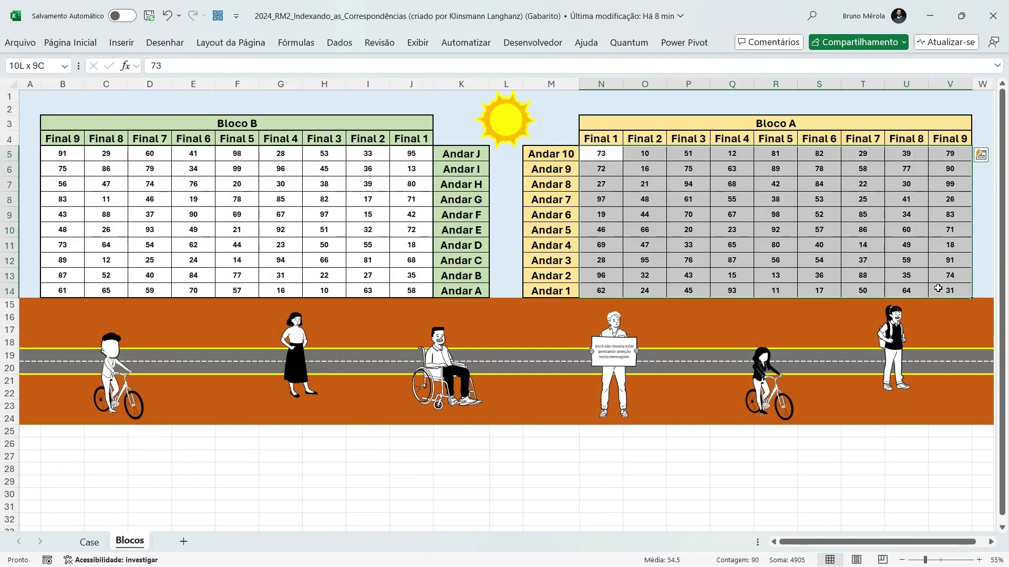
click(905, 275)
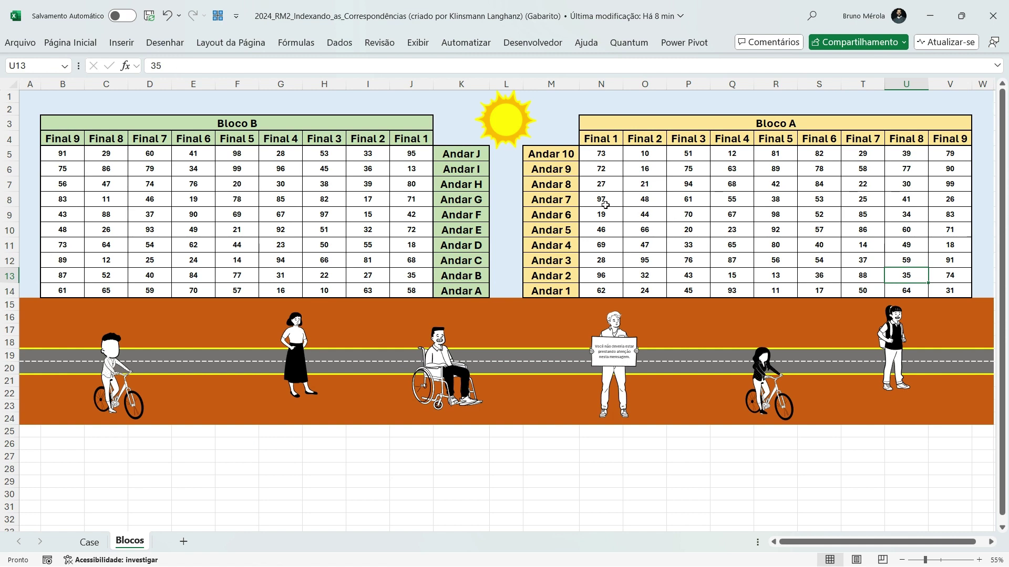
drag(599, 153, 940, 289)
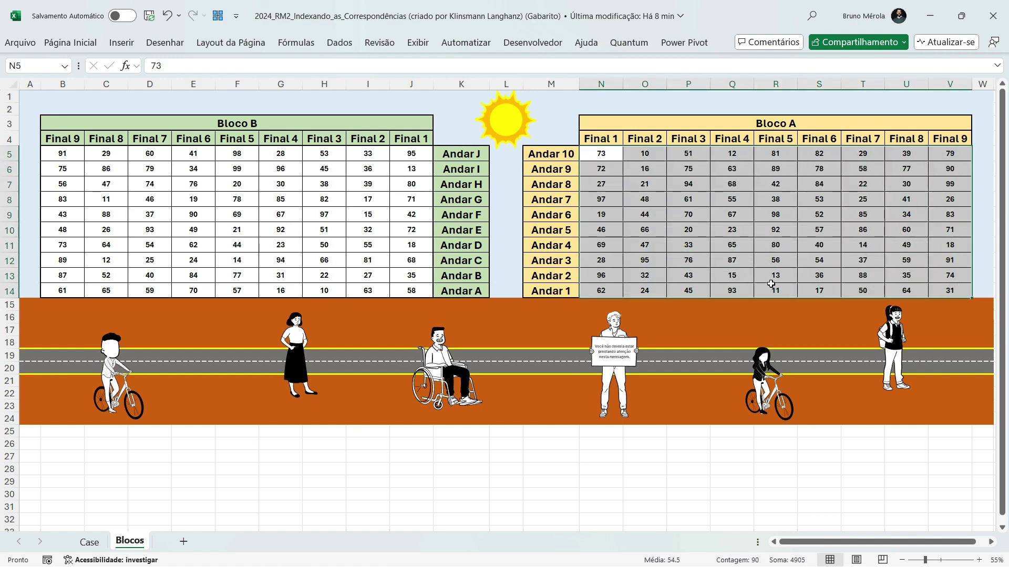
key(alt+u)
text(md)
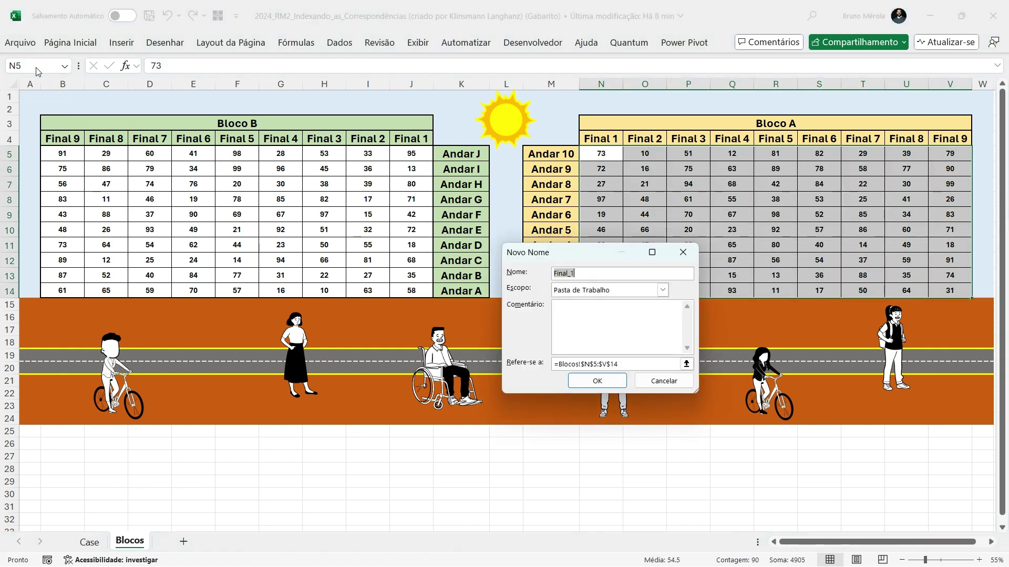
text(cartas_A)
key(Return)
Define the name cartas_b for the Bloco B mail counts in B5:J14.
key(ctrl+Left)
key(ctrl+Left)
key(ctrl+Left)
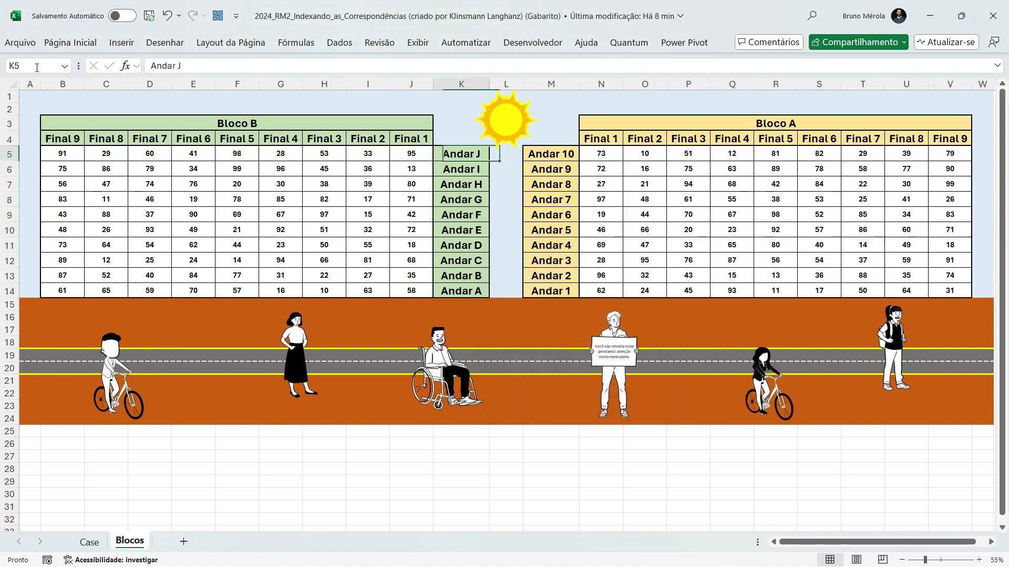
key(Right)
key(Left)
key(ctrl+shift+Down)
key(ctrl+shift+Right)
key(shift+Left)
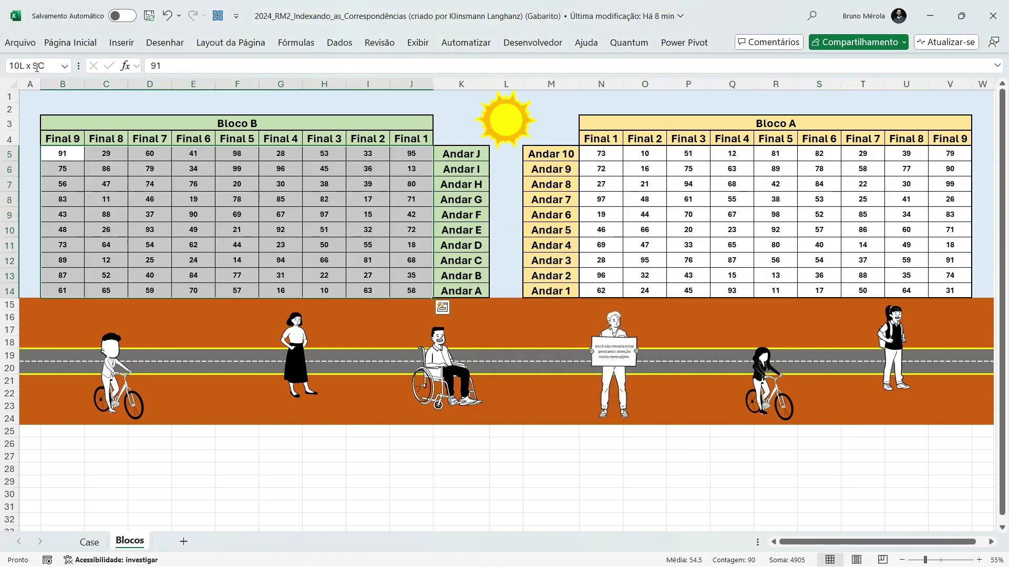
key(alt+u)
text(mdcartas_B)
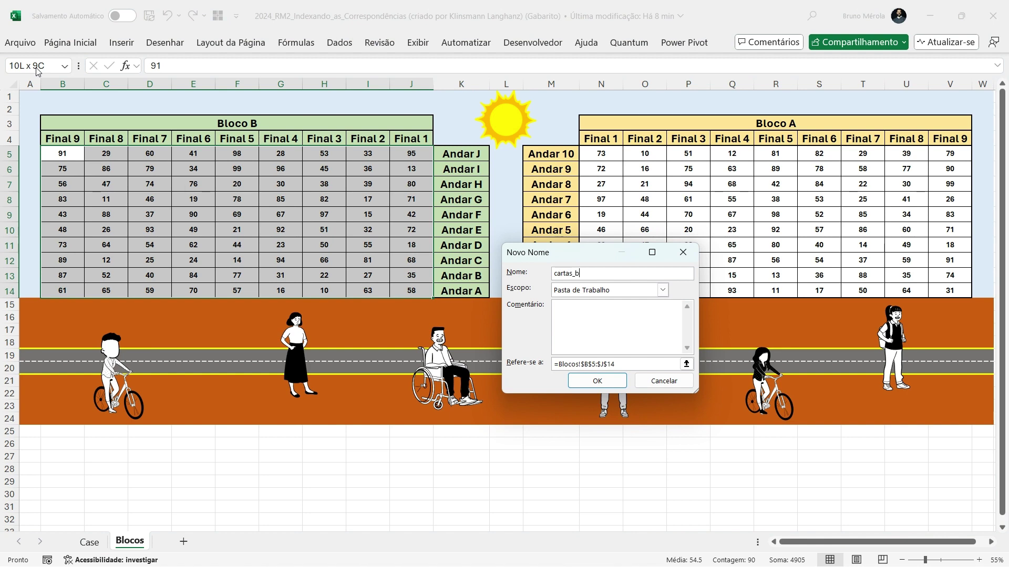
key(Return)
Define the name finais_a for the Bloco A unit headings in N4:V4.
key(Up)
key(Right)
key(ctrl+Right)
key(ctrl+Right)
key(Up)
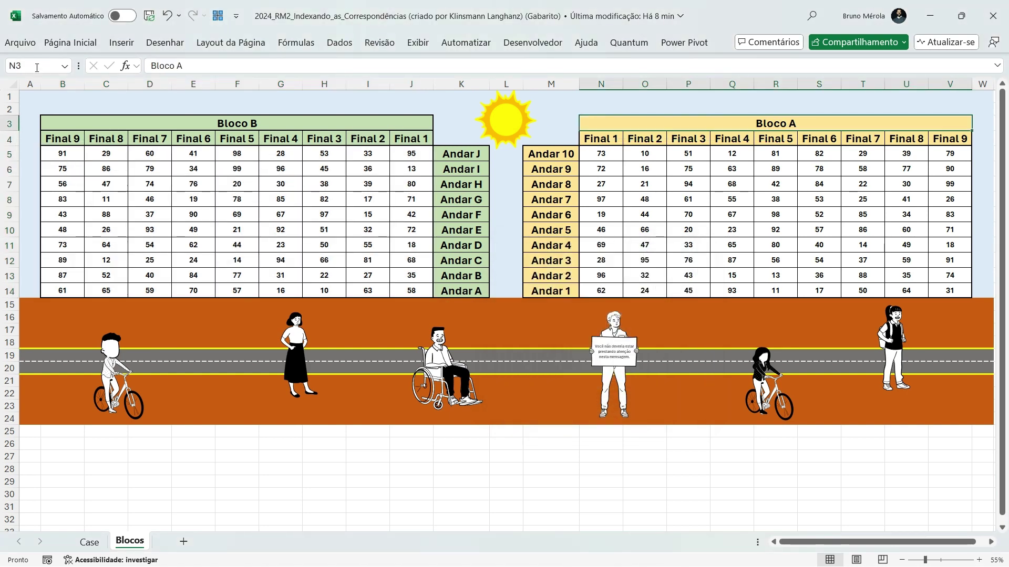
key(Down)
key(ctrl+shift+Right)
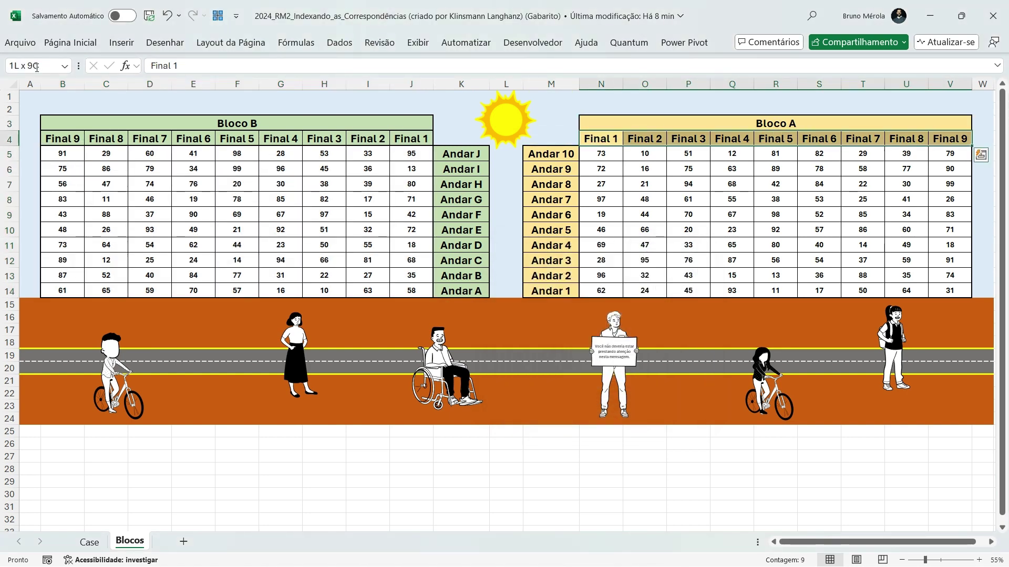
key(alt+m)
text(mdfinais_a)
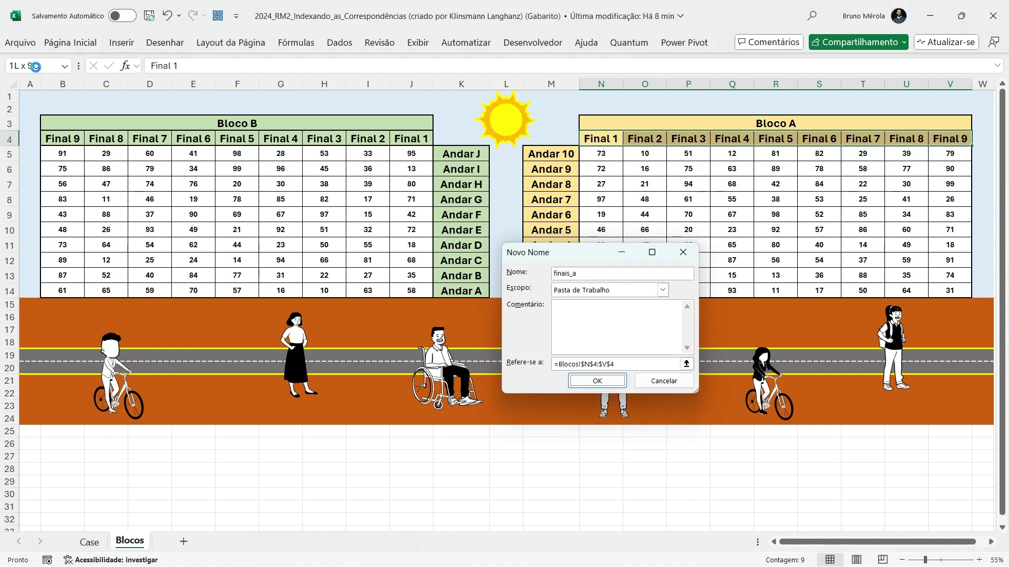
key(Escape)
Define the name andares for the Bloco A floor headings in M5:M14.
key(Down)
key(Left)
key(ctrl+shift+Down)
key(alt+m)
text(md)
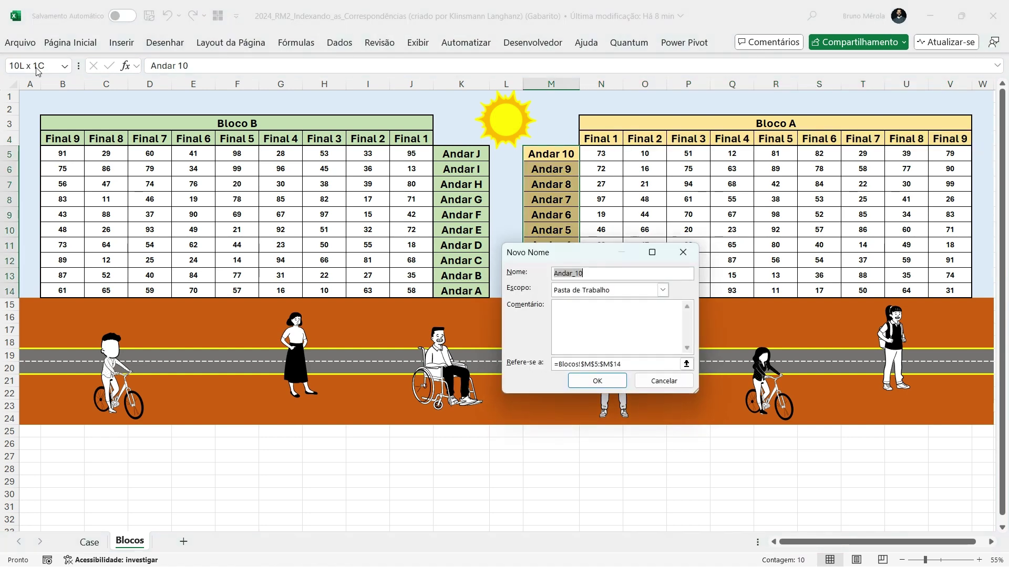
text(andares)
key(Return)
Define the name finais_b for the Bloco B unit headings in B4:J4.
key(Up)
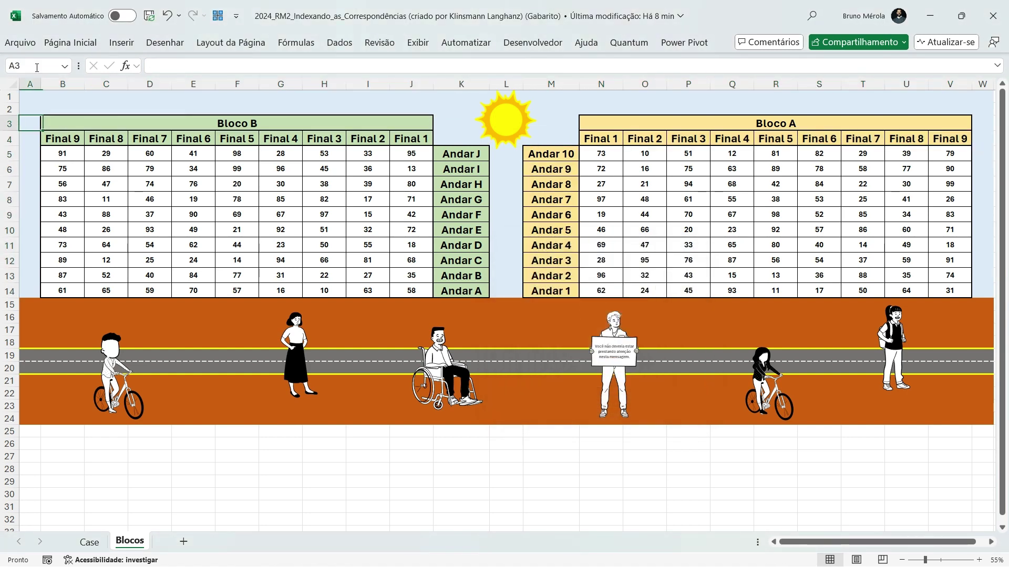
key(ctrl+Left)
key(ctrl+Left)
key(ctrl+shift+Right)
key(alt+m)
text(mdfi)
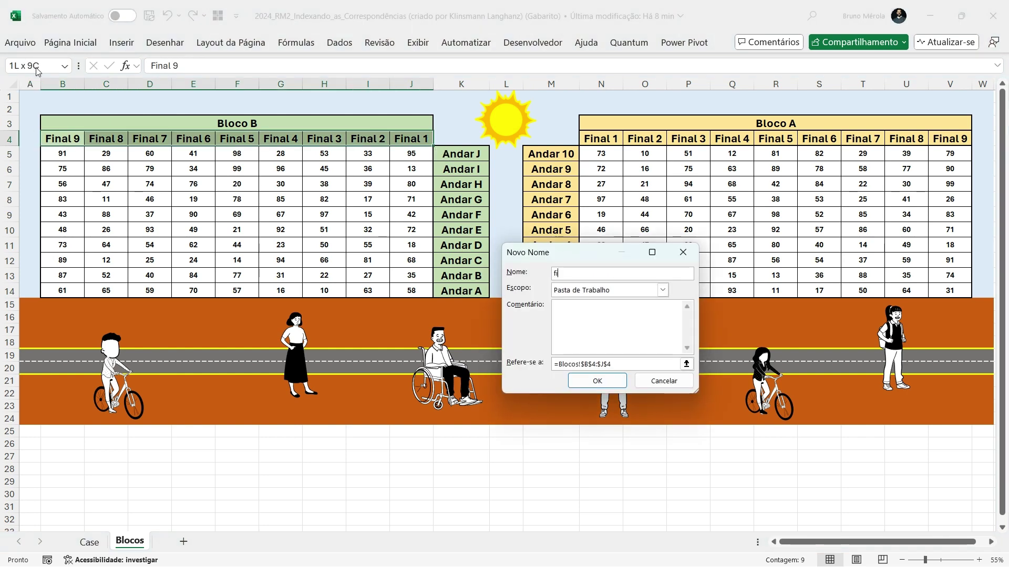
text(nais_b)
key(Return)
Define the name andares_b for the Bloco B floor headings in K5:K14.
key(Down)
key(ctrl+Right)
key(ctrl+shift+Down)
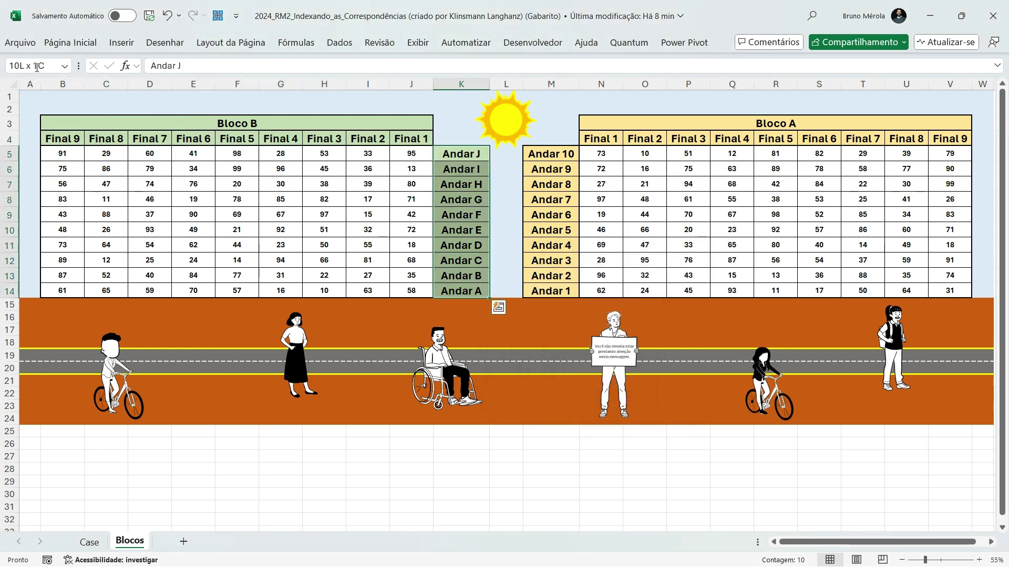
key(alt+m)
text(mdandares_b)
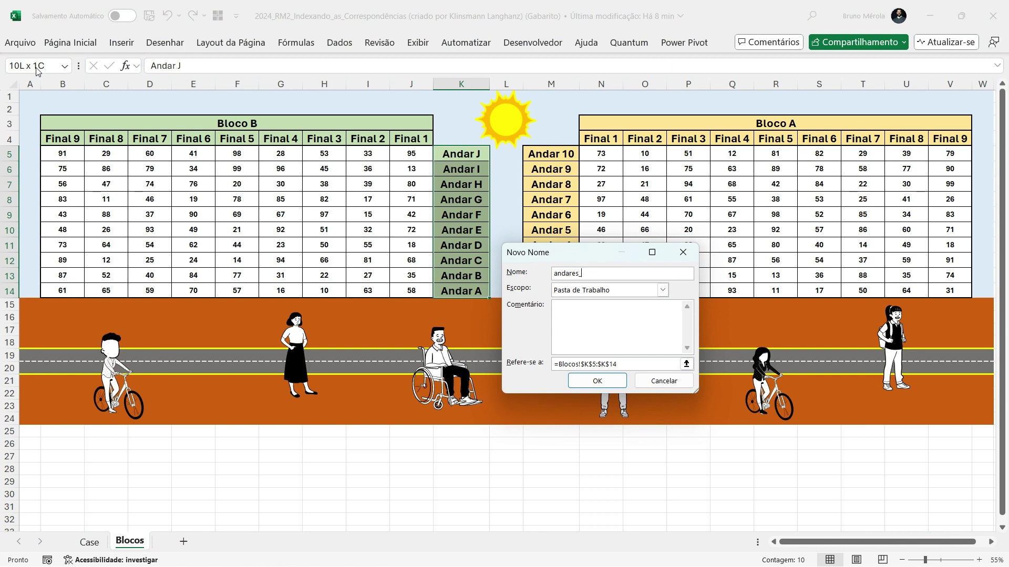
key(Return)
Compare question 31's Andar and Final values on the Case sheet with the Bloco A floor and unit headings on Blocos.
key(ctrl+Page_Up)
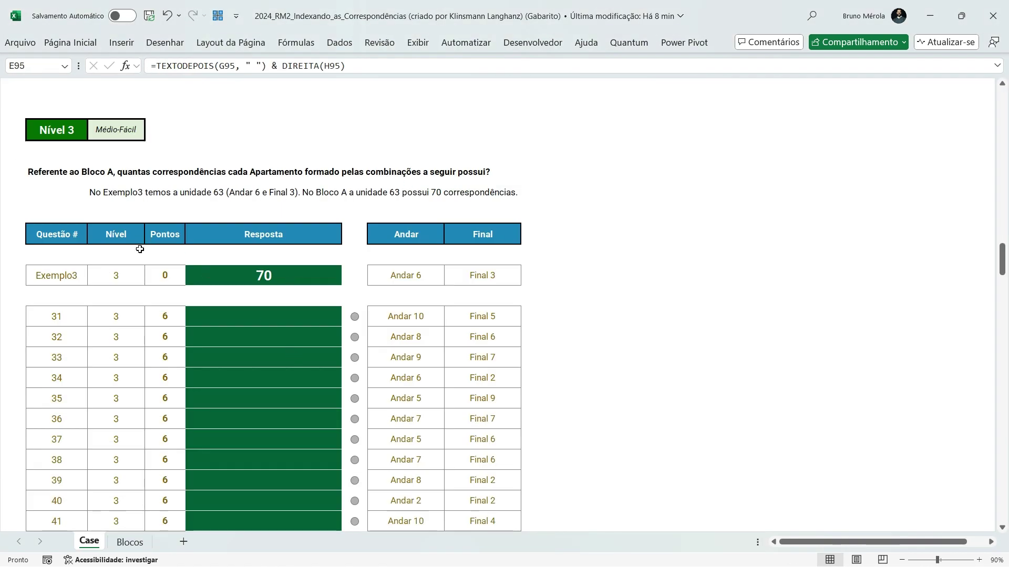
click(252, 317)
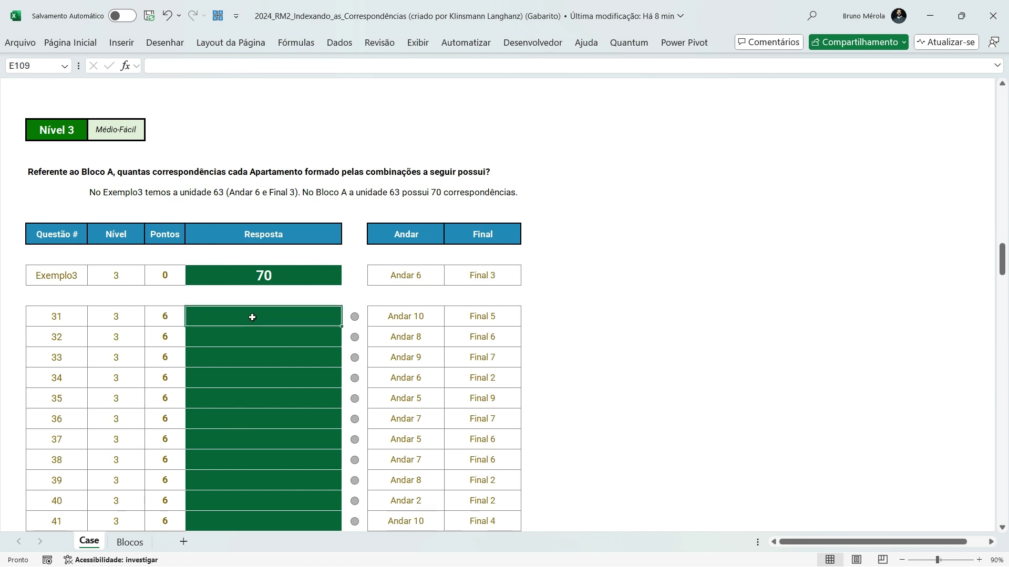
click(405, 316)
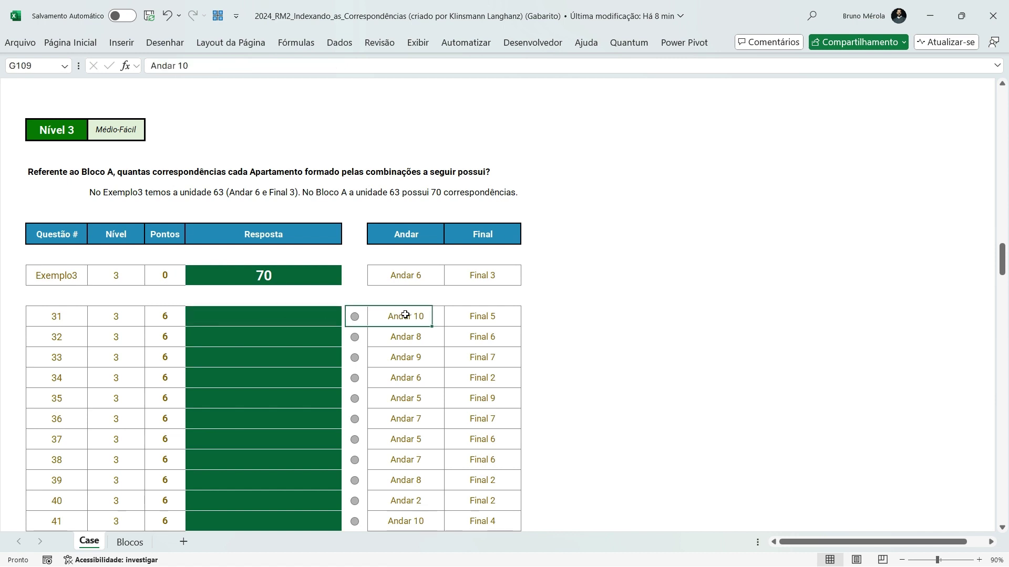
click(130, 543)
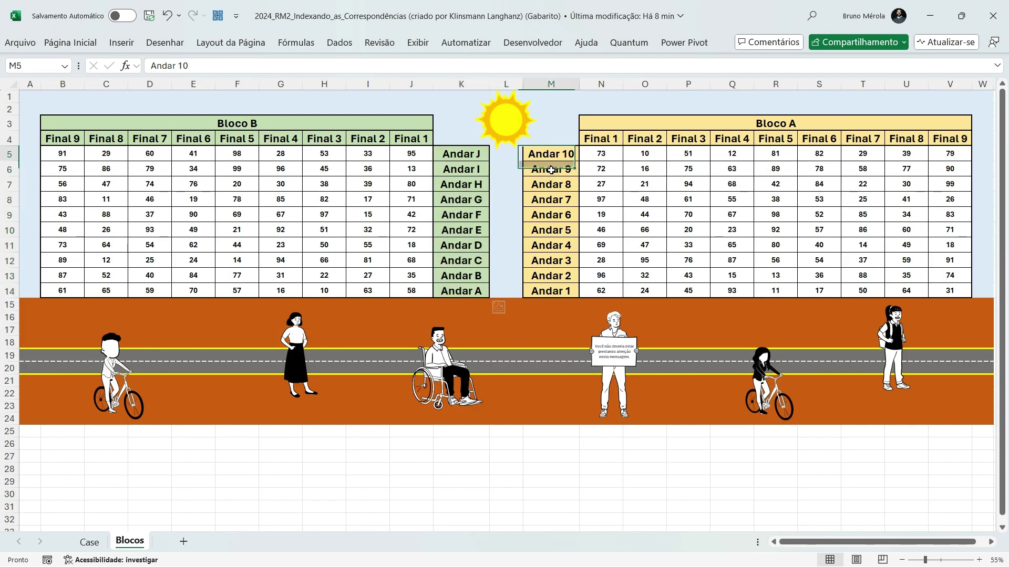
click(87, 542)
click(480, 325)
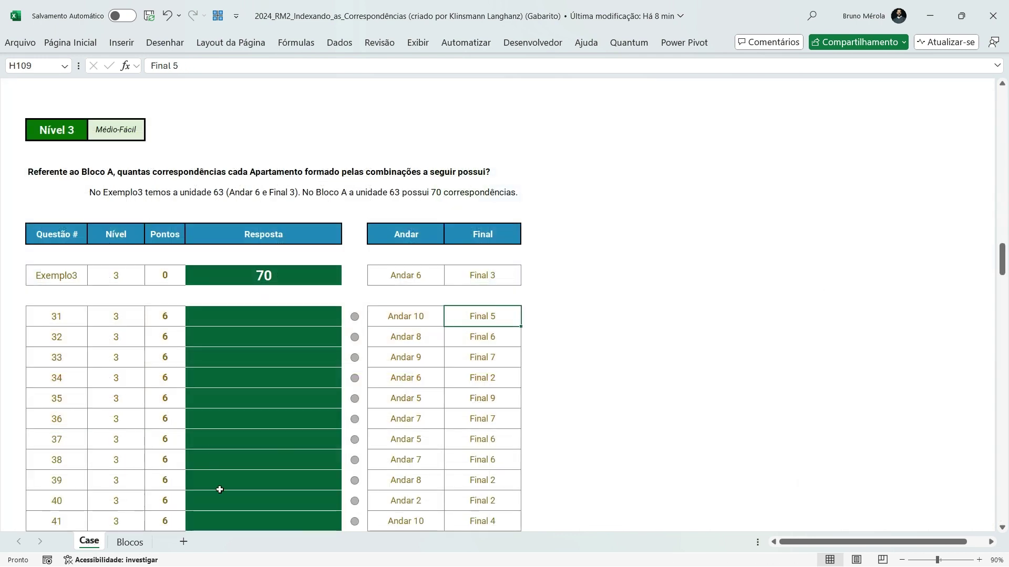
click(130, 541)
drag(601, 139, 950, 139)
click(81, 547)
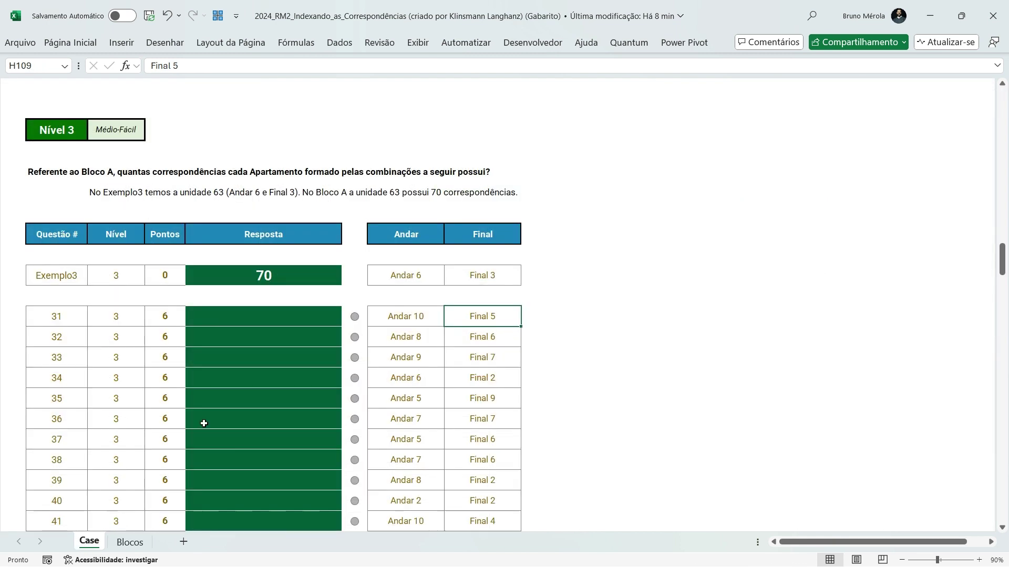
Answer question 31 in E109 with =ÍNDICE(cartas_a, CORRESPX(G109, andares_a), CORRESPX(H109, finais_a)).
click(233, 322)
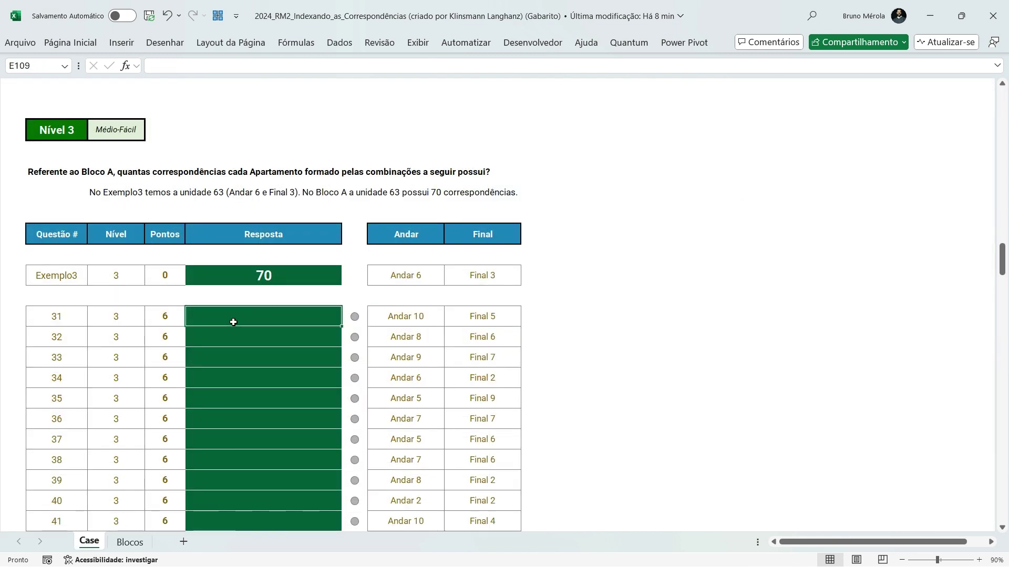
text(=ind)
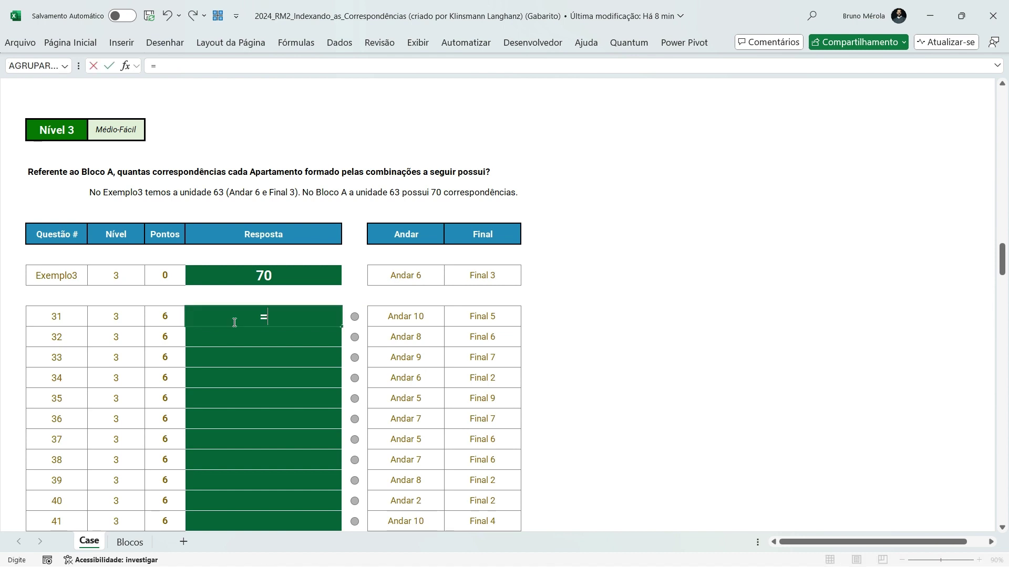
key(Tab)
text(cartas)
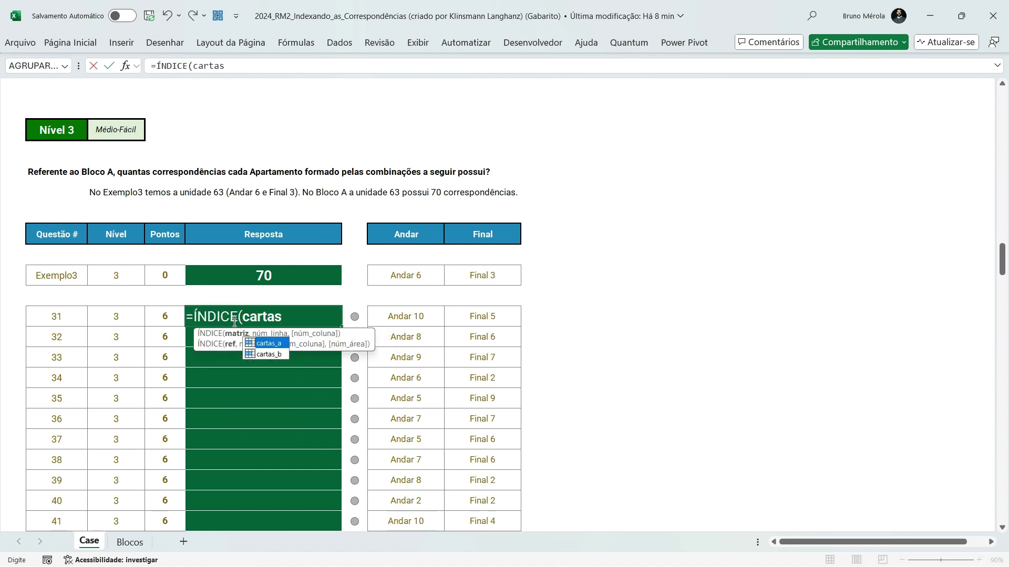
text(_a, correspx)
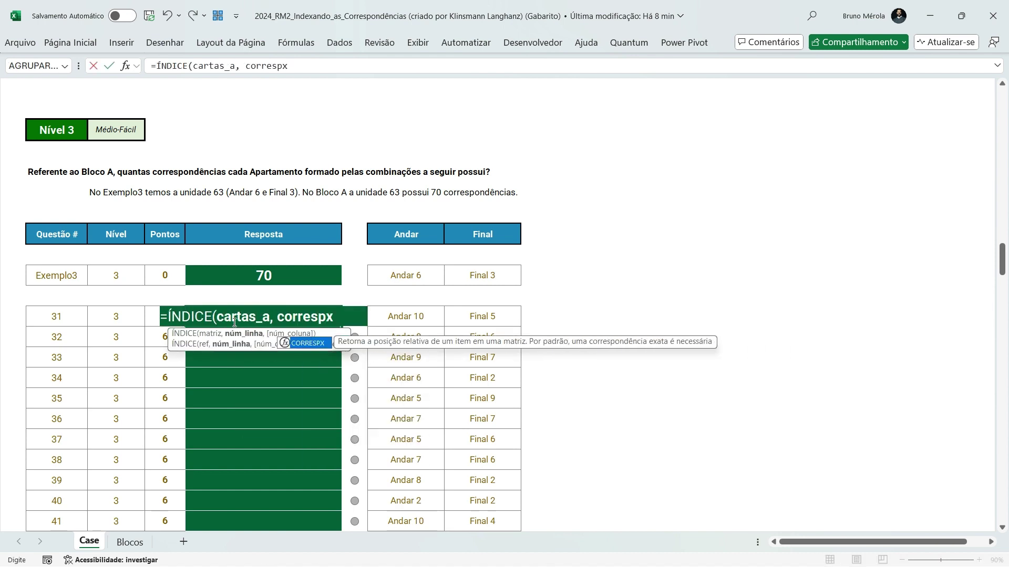
key(Tab)
key(Right)
key(Right)
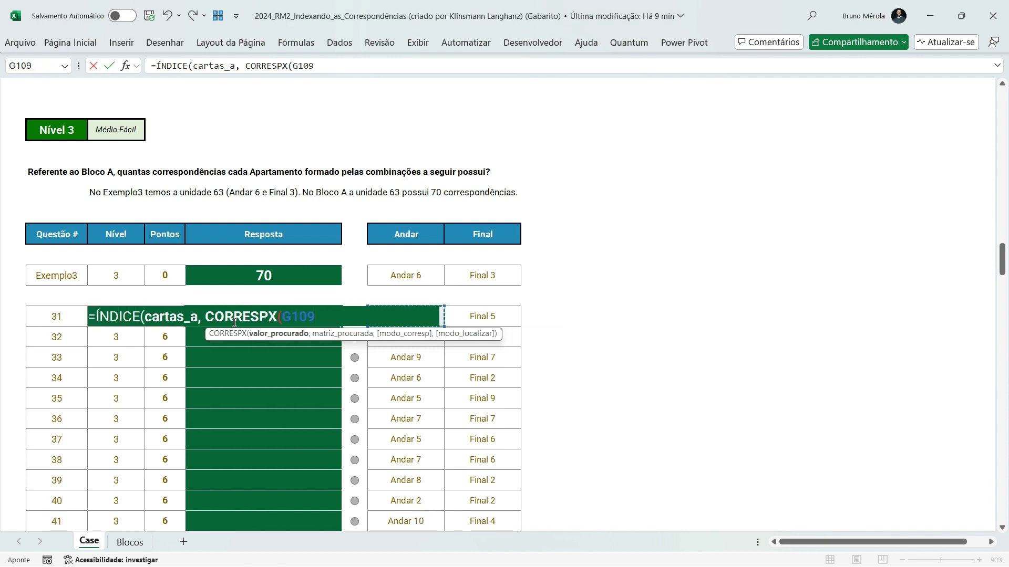
text(, andares_a), correspx)
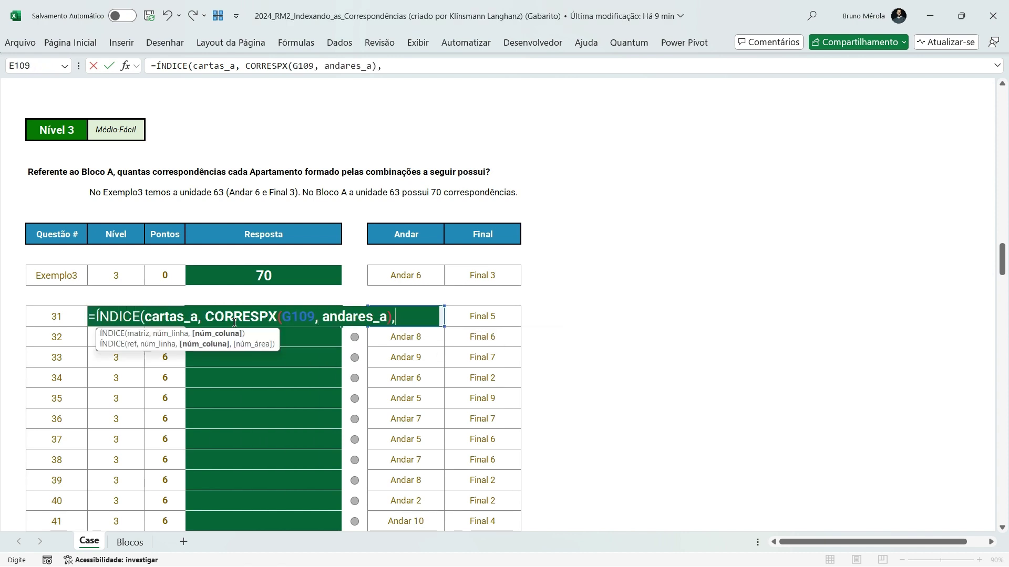
key(Tab)
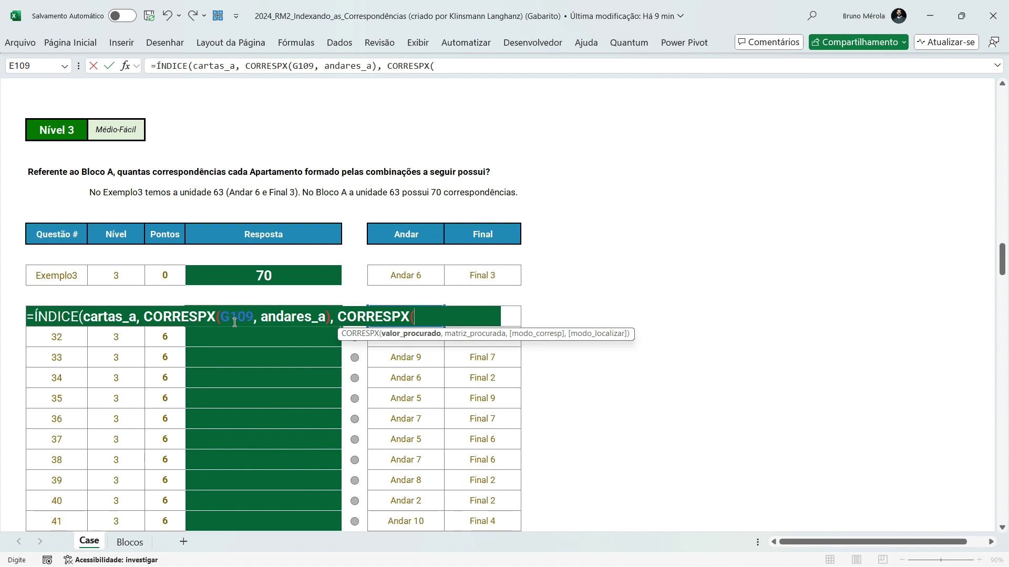
key(Right)
key(Right)
key(Right)
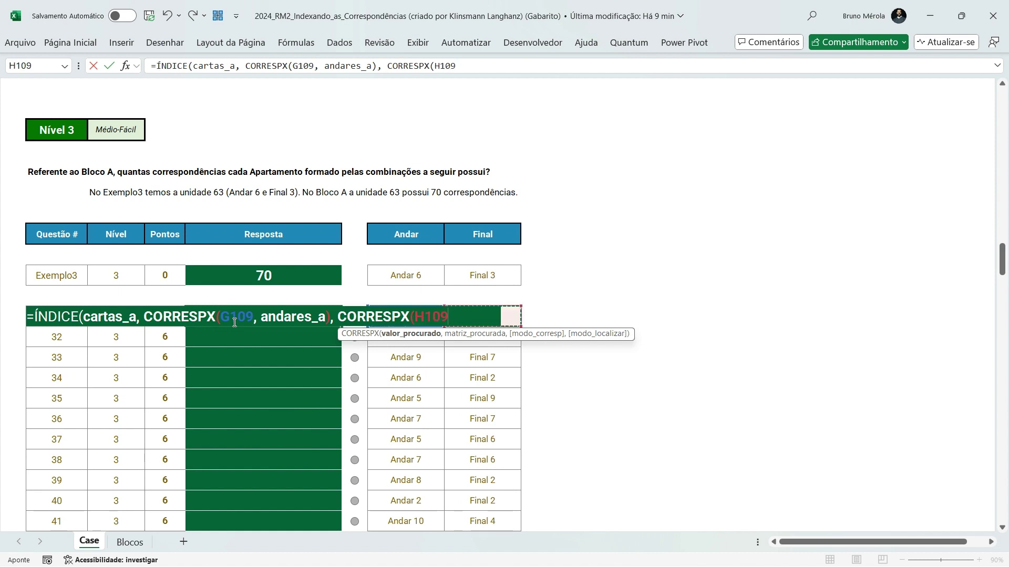
text(, )
text(finais_a)
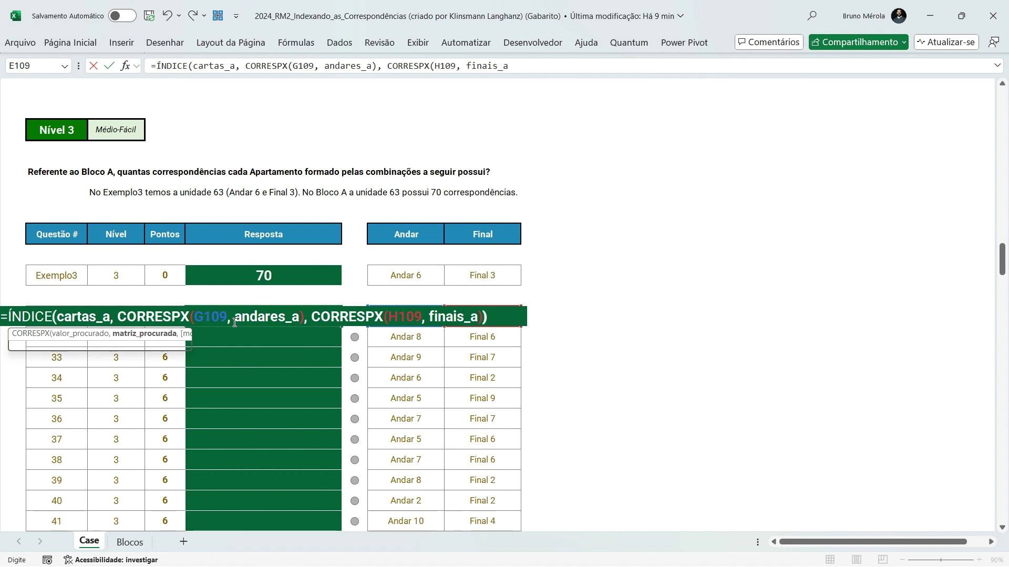
key(ctrl+Return)
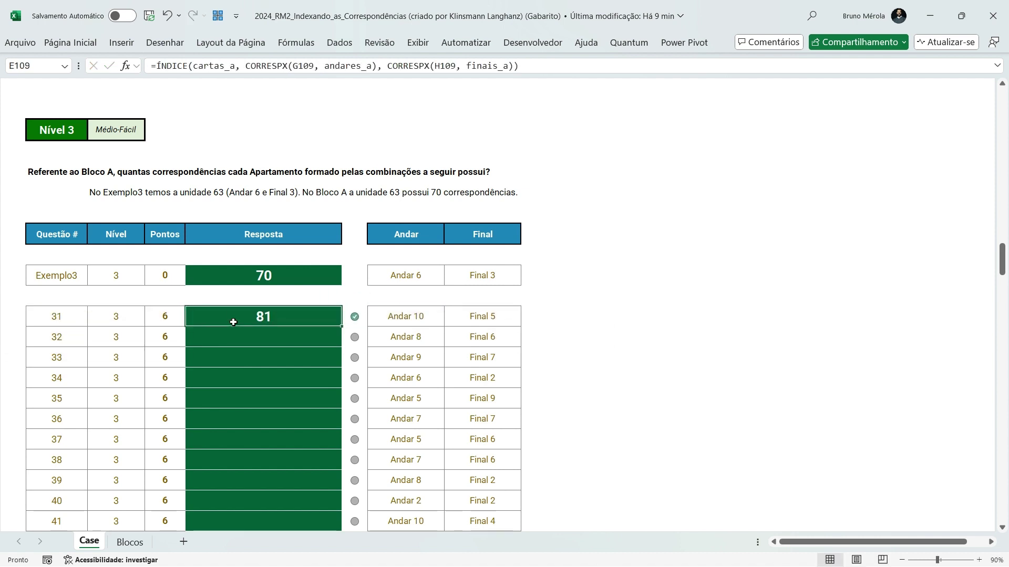
Copy question 31's formula down the Resposta column through question 50 in E128.
key(ctrl+c)
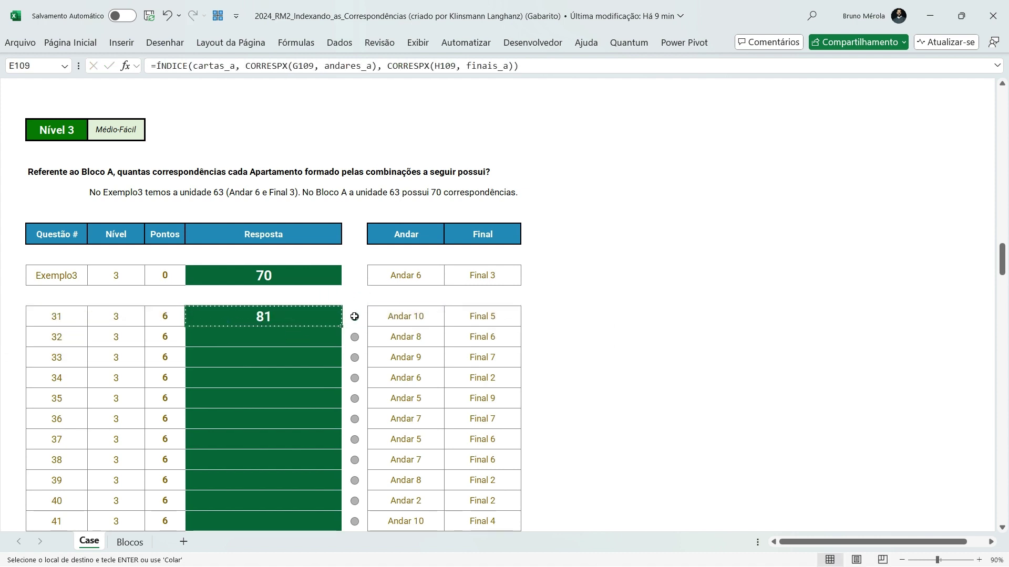
key(Left)
key(ctrl+Down)
key(Right)
key(ctrl+shift+Up)
key(Return)
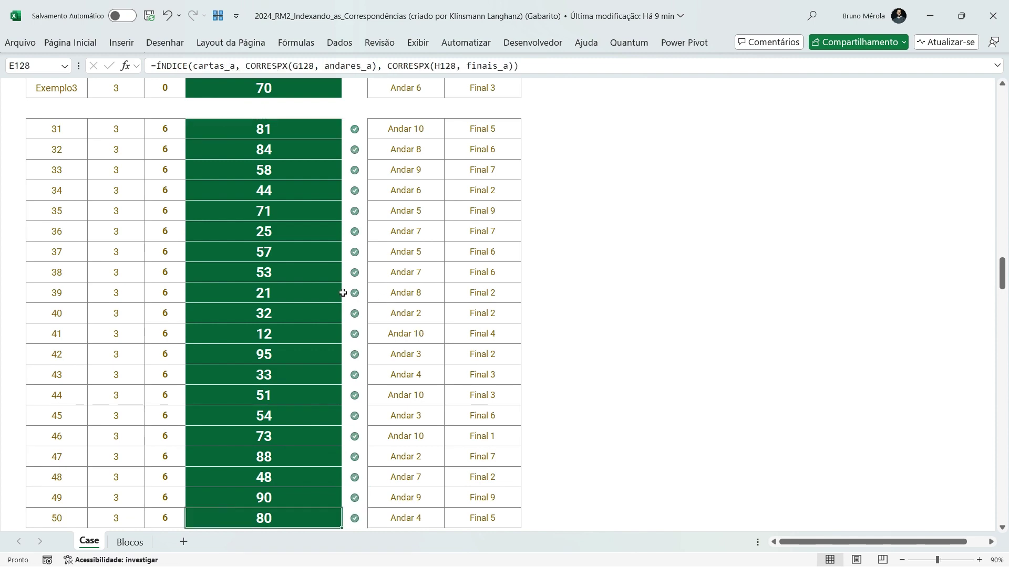
Read the Nível 4 instructions and compare Exemplo4's Andares and Finais pairs with the Bloco A grid on Blocos.
scroll(374, 252, down, 4)
scroll(428, 312, down, 2)
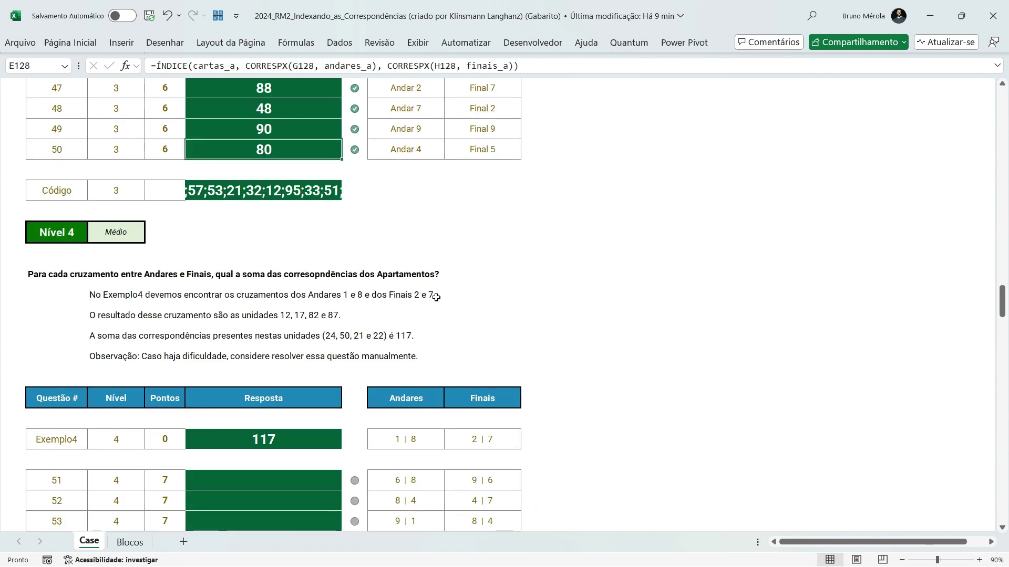
scroll(443, 336, down, 2)
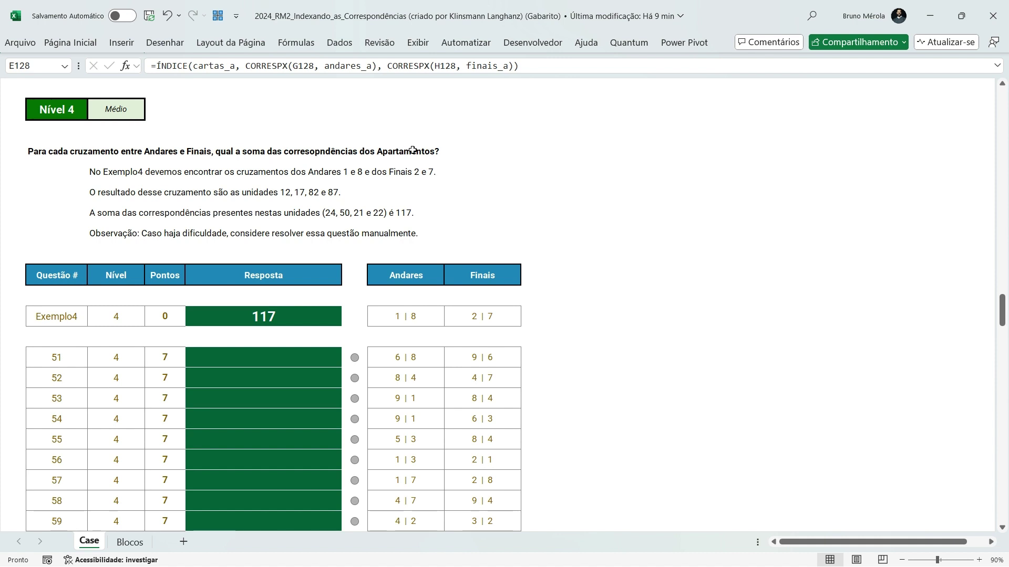
drag(61, 322, 263, 316)
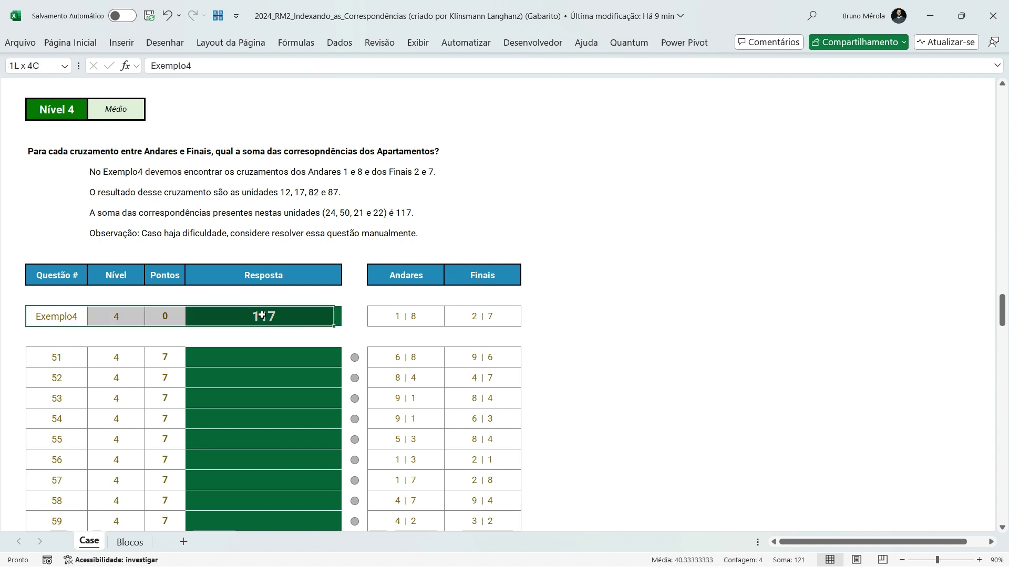
click(315, 316)
click(413, 316)
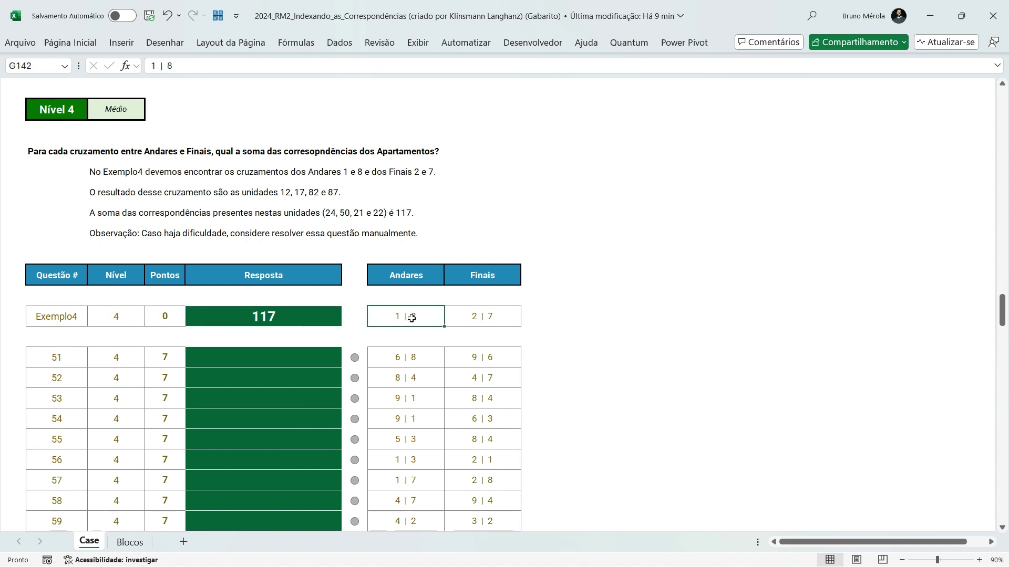
click(488, 317)
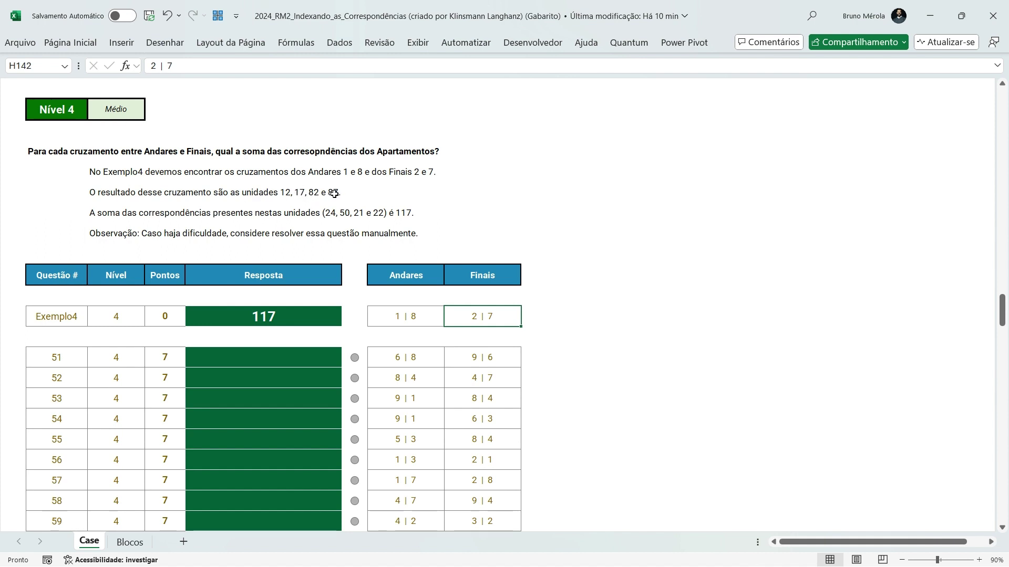
click(130, 542)
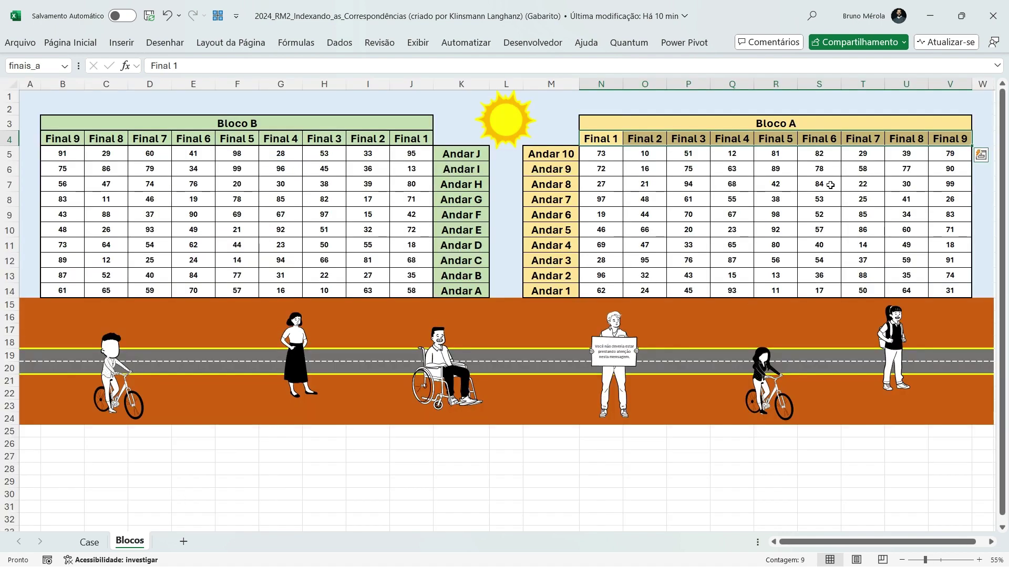
click(89, 543)
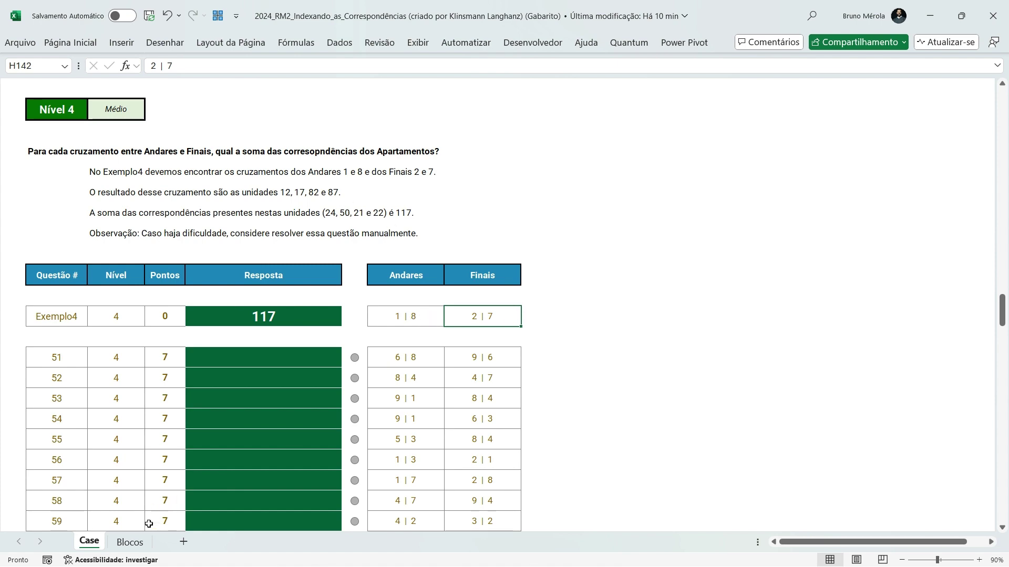
Select the Bloco A cells where Andar 1 and 8 cross Final 2 and 7 and compare their sum with Exemplo4's answer.
click(130, 542)
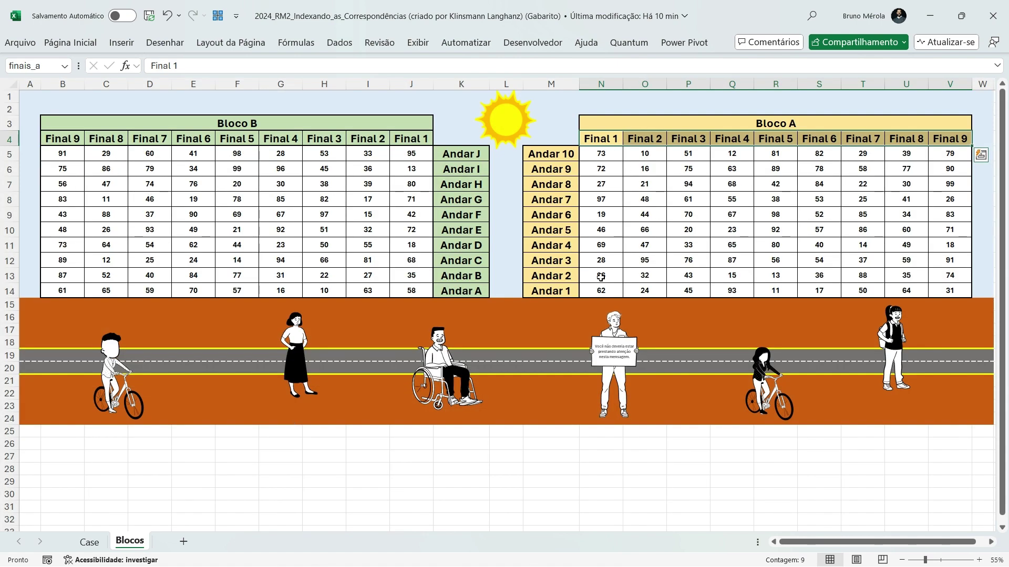
click(652, 290)
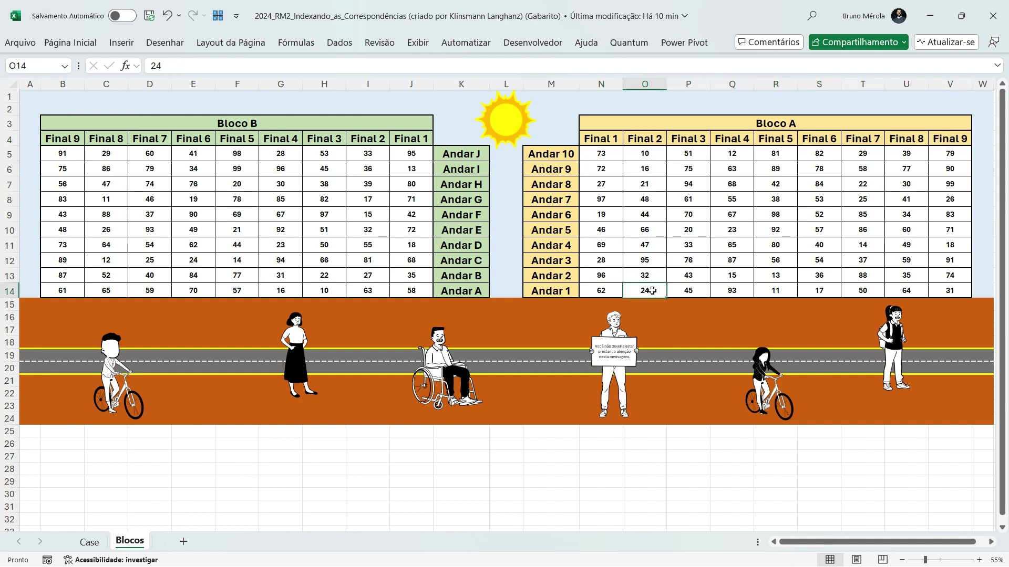
ctrl+click(862, 290)
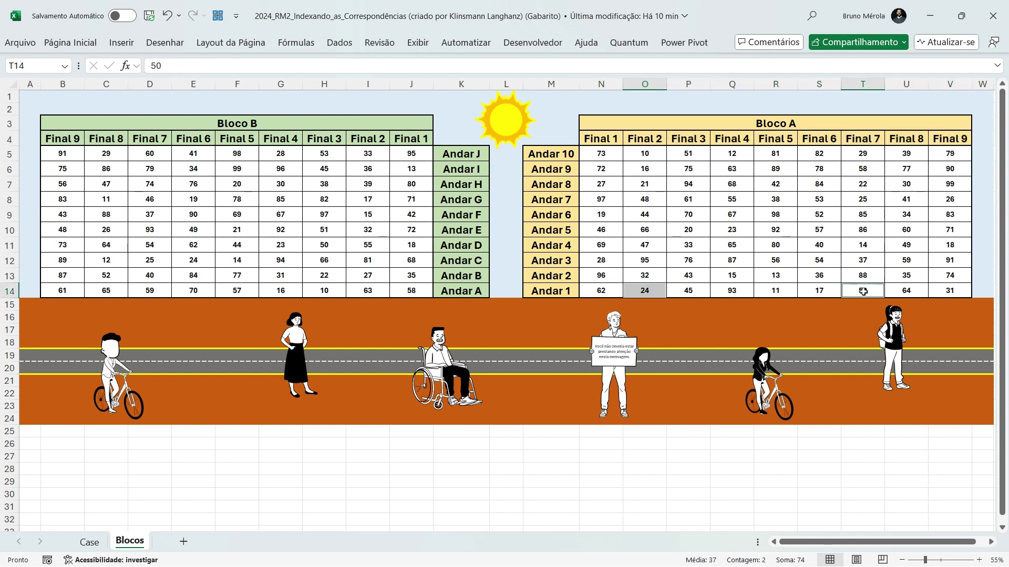
ctrl+click(644, 185)
ctrl+click(870, 185)
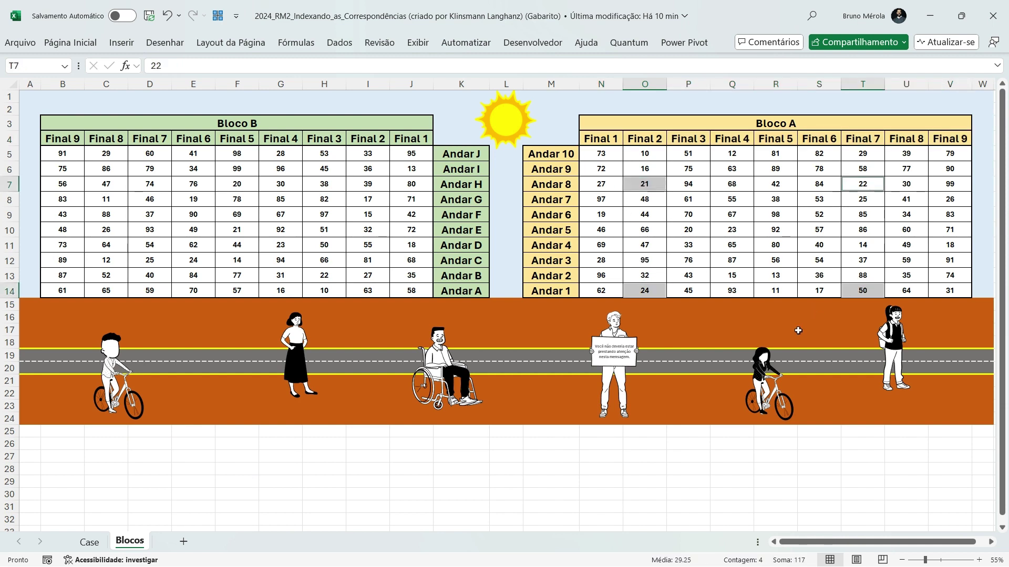
click(88, 542)
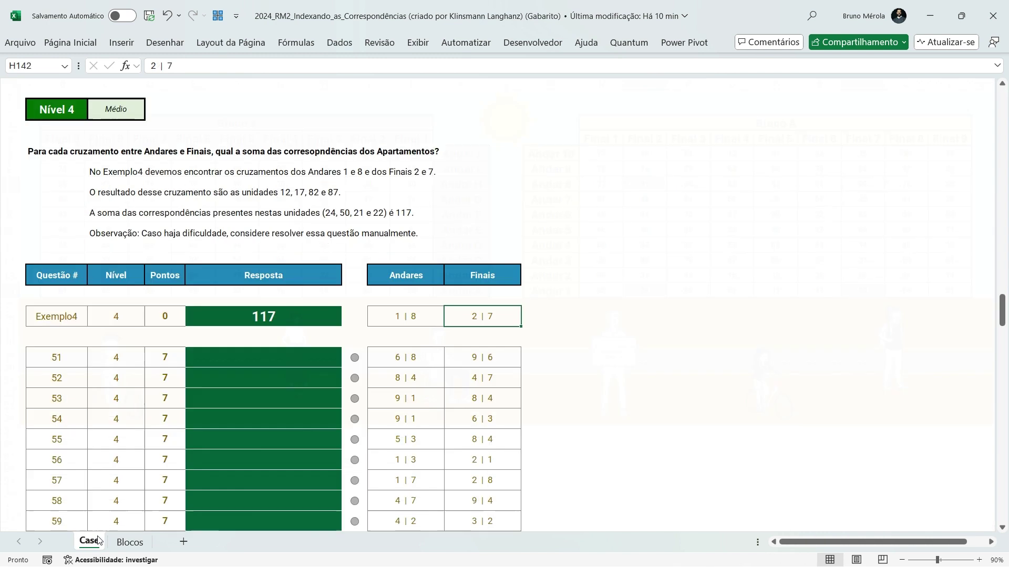
click(284, 316)
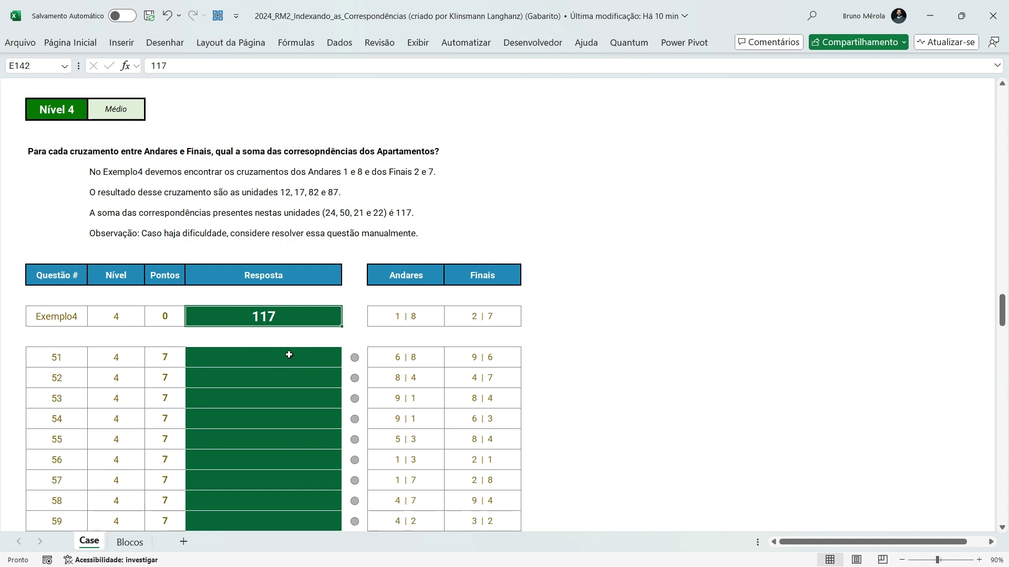
Split question 51's Andares pair in J144 with =DIVIDIRTEXTO(G144, " | ").
click(563, 359)
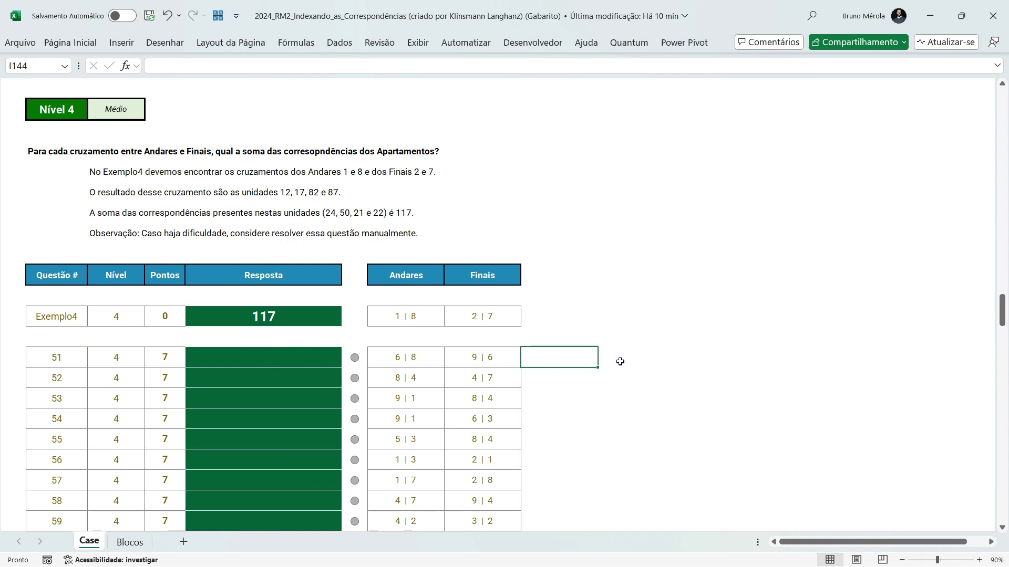
click(620, 362)
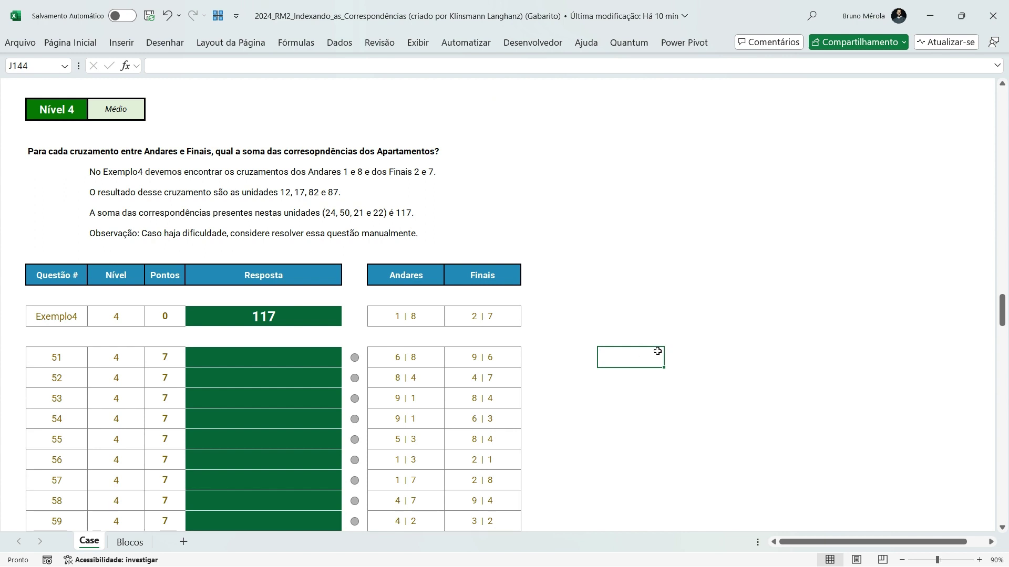
text(=divid)
key(Tab)
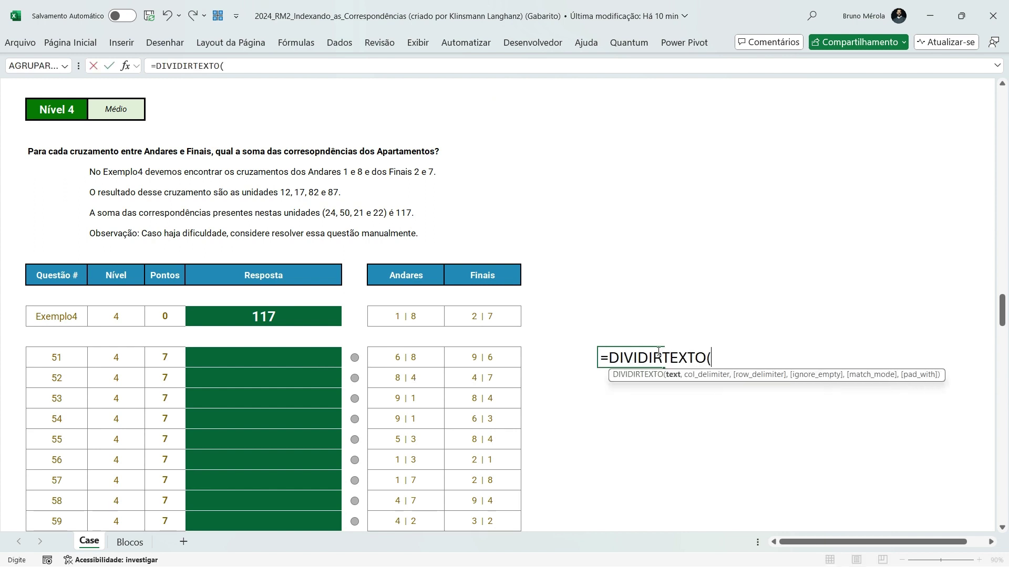
key(Left)
key(Left)
key(Left)
text(, )
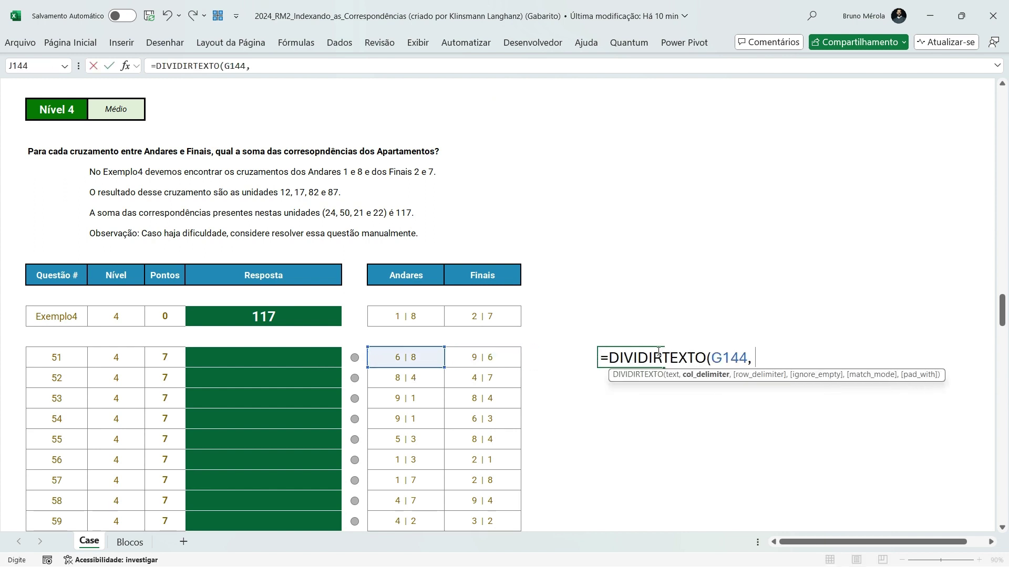
text(" | "))
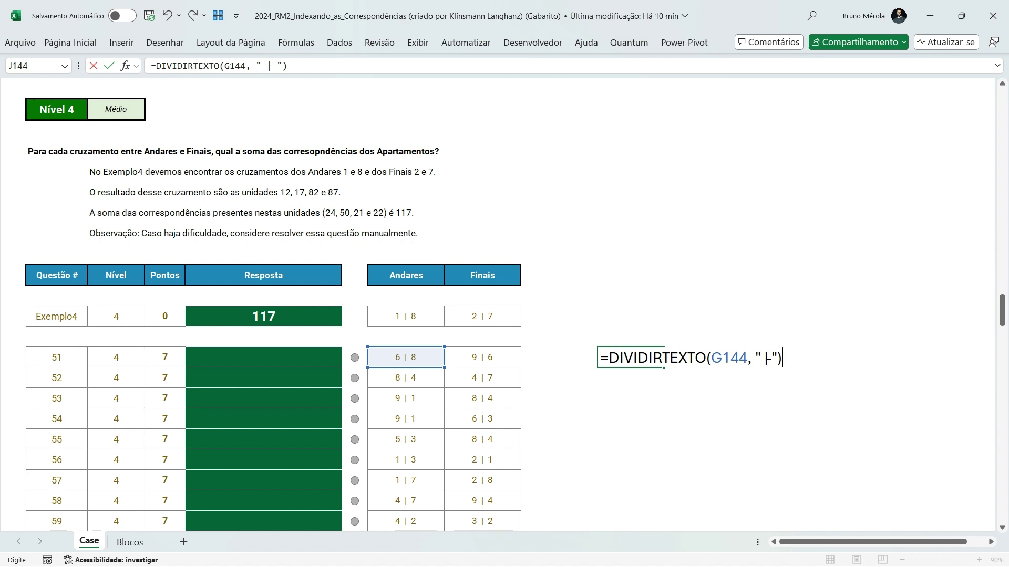
key(Return)
key(Up)
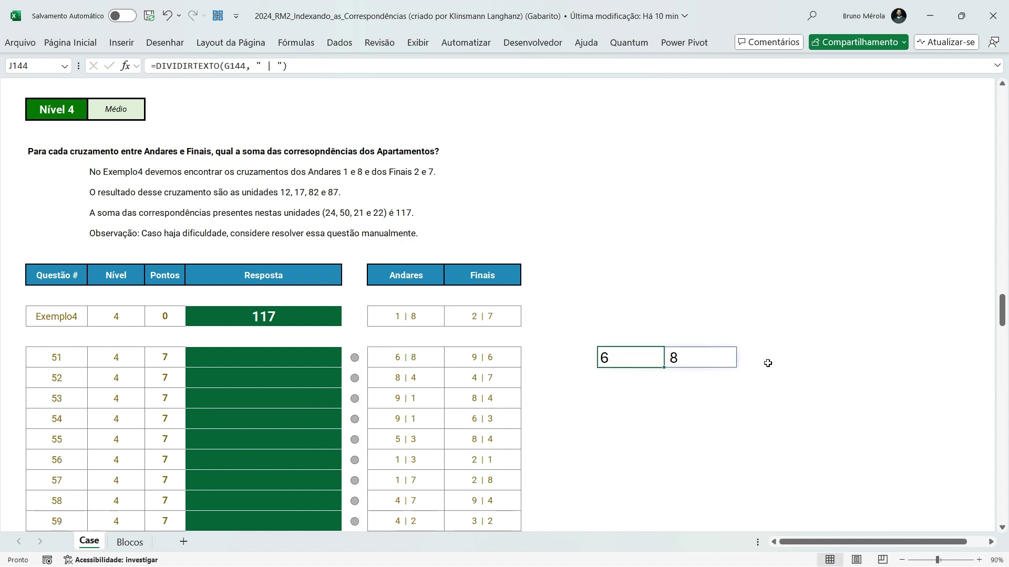
Convert the split Andares values to numbers by adding -- before DIVIDIRTEXTO in J144's formula.
key(Left)
key(Left)
key(Left)
key(Right)
key(Right)
key(Right)
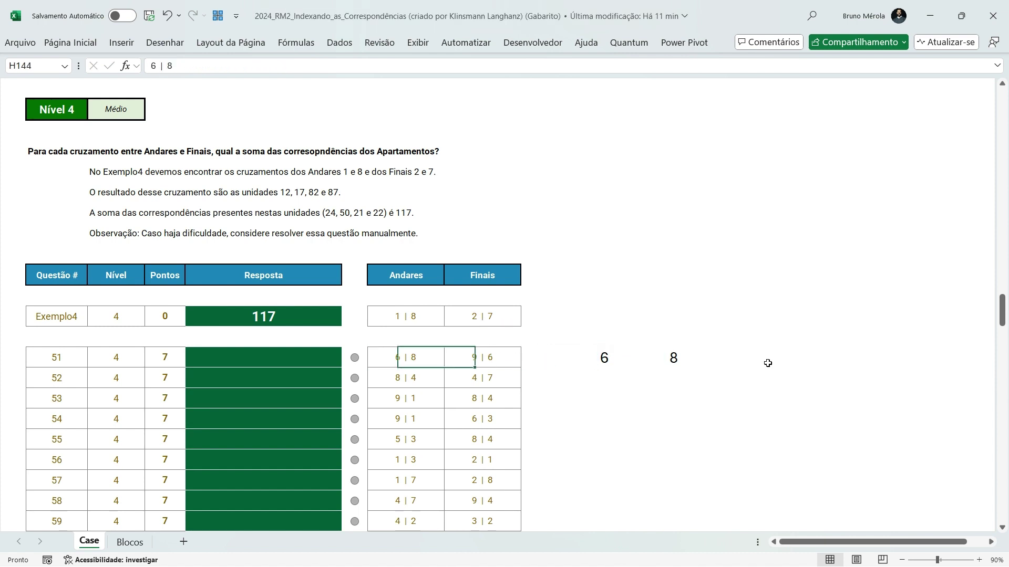
click(155, 68)
text(--)
key(Return)
key(Up)
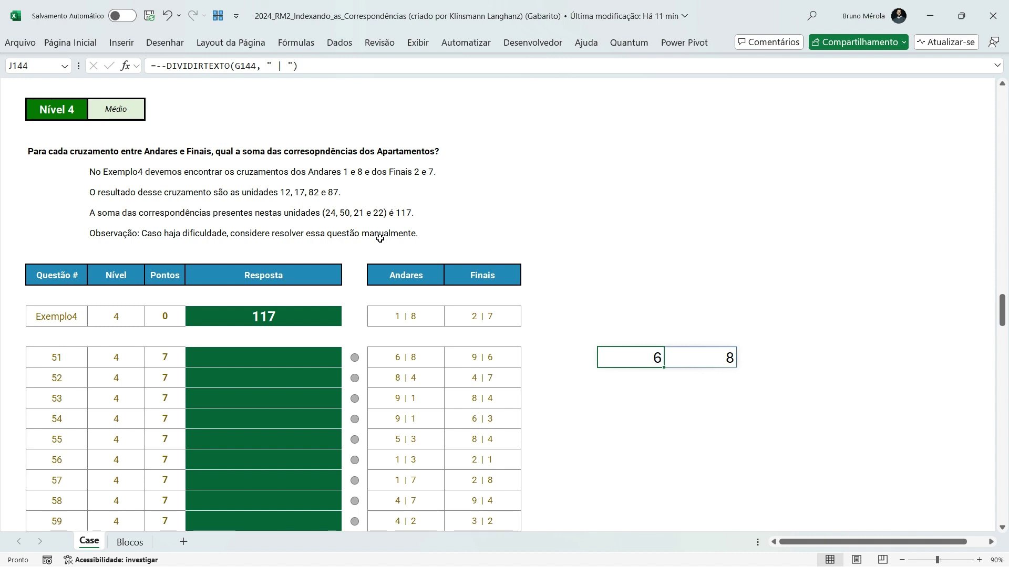
Copy the J144 split formula to L144 and repoint it to question 51's Finais pair in H144.
key(ctrl+c)
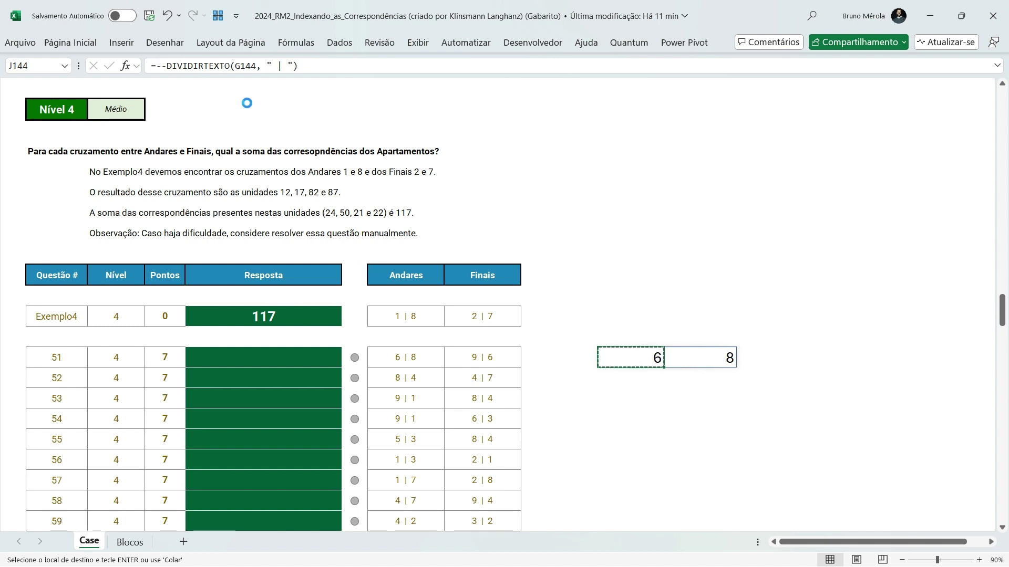
key(Right)
key(Right)
key(ctrl+v)
key(F2)
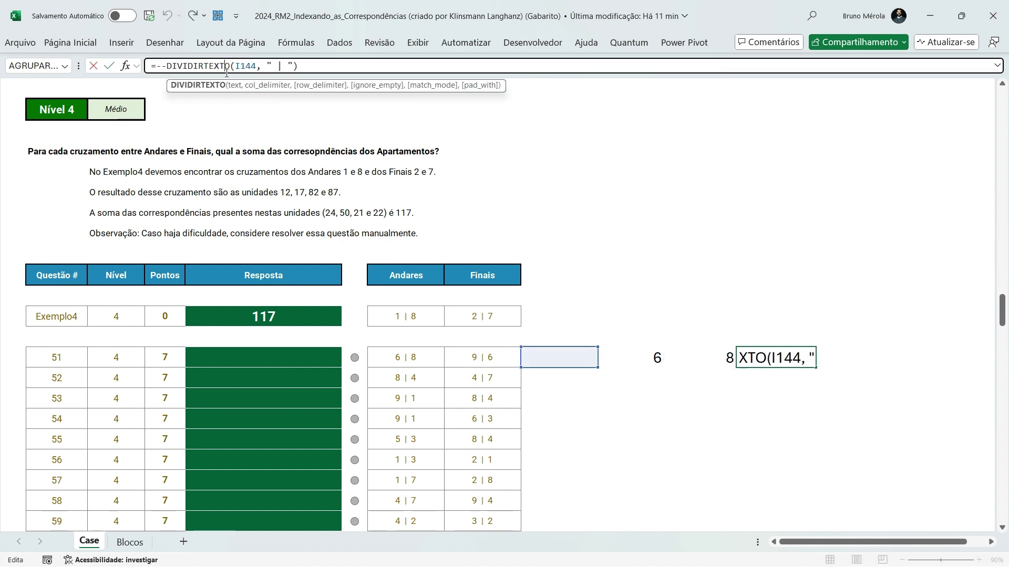
drag(542, 368, 512, 366)
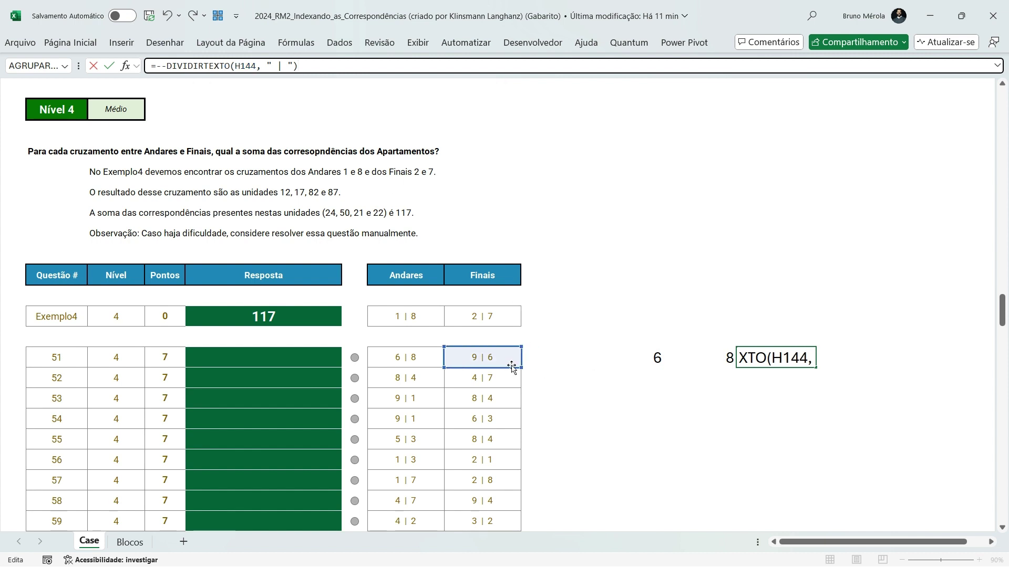
key(Tab)
key(Left)
key(Left)
key(Left)
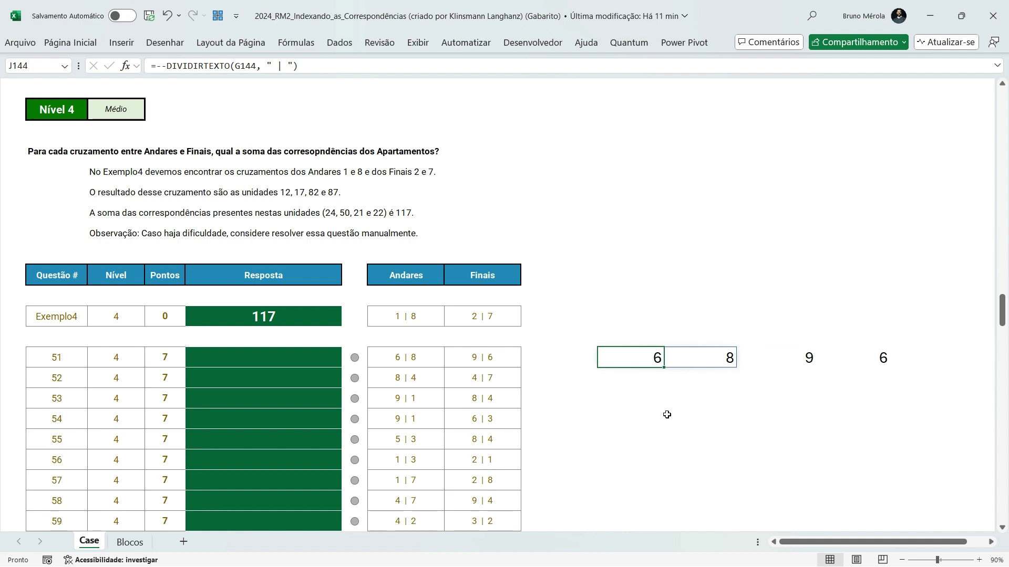
key(Right)
key(Right)
key(Right)
key(Right)
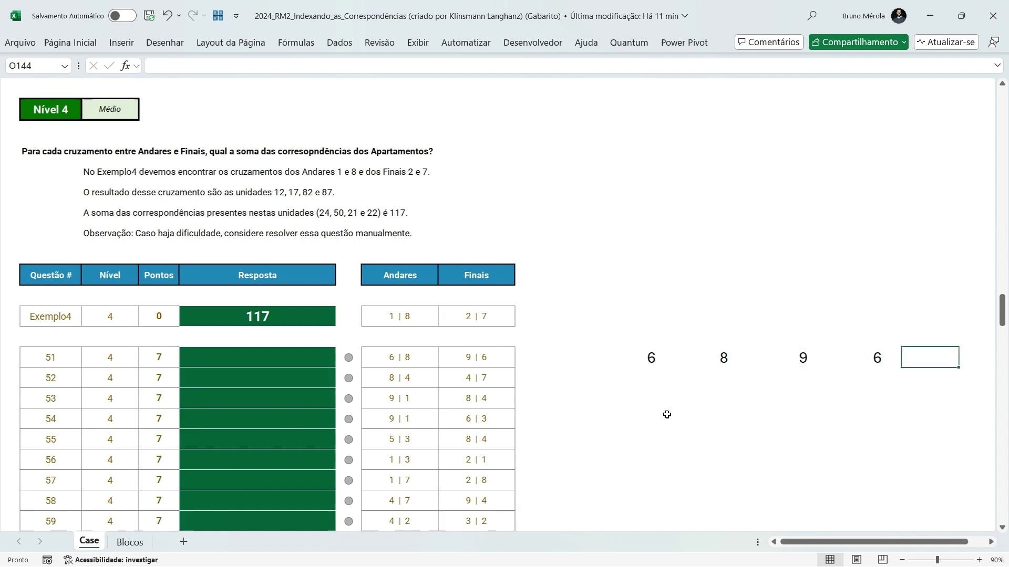
key(Up)
key(Down)
key(Right)
key(Right)
key(Right)
key(Right)
key(Left)
key(Left)
key(Left)
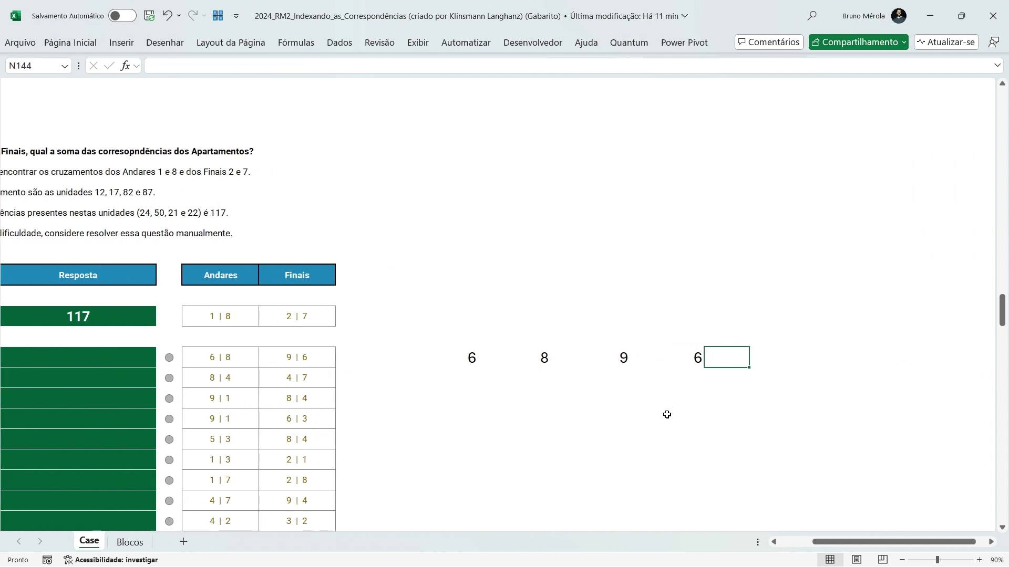
Combine question 51's split floors and finals into unit codes in O144 with =J144# & TRANSPOR(L144#).
key(Left)
key(Left)
key(Right)
key(Right)
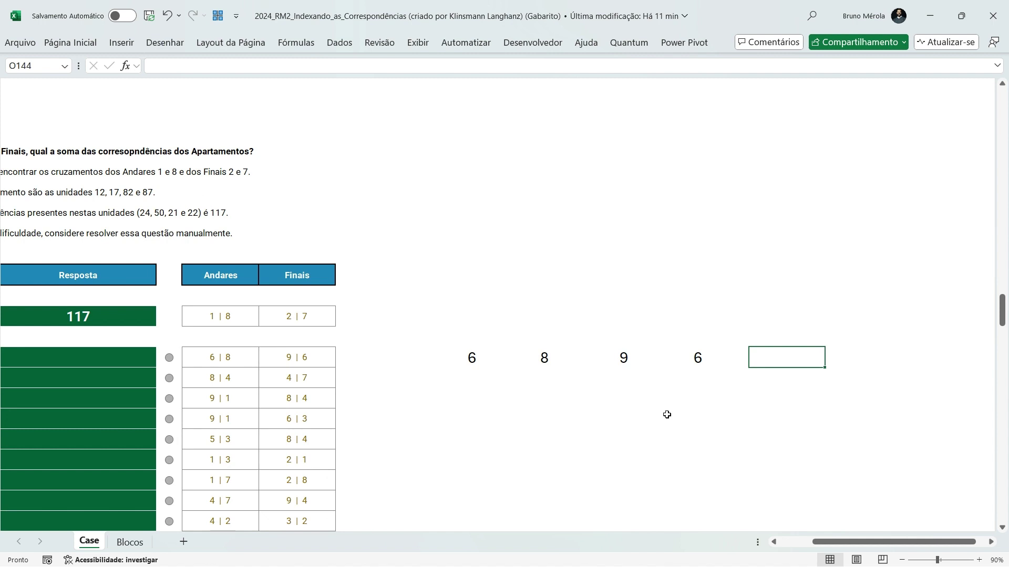
text(=)
key(Left)
key(Left)
key(Left)
key(Left)
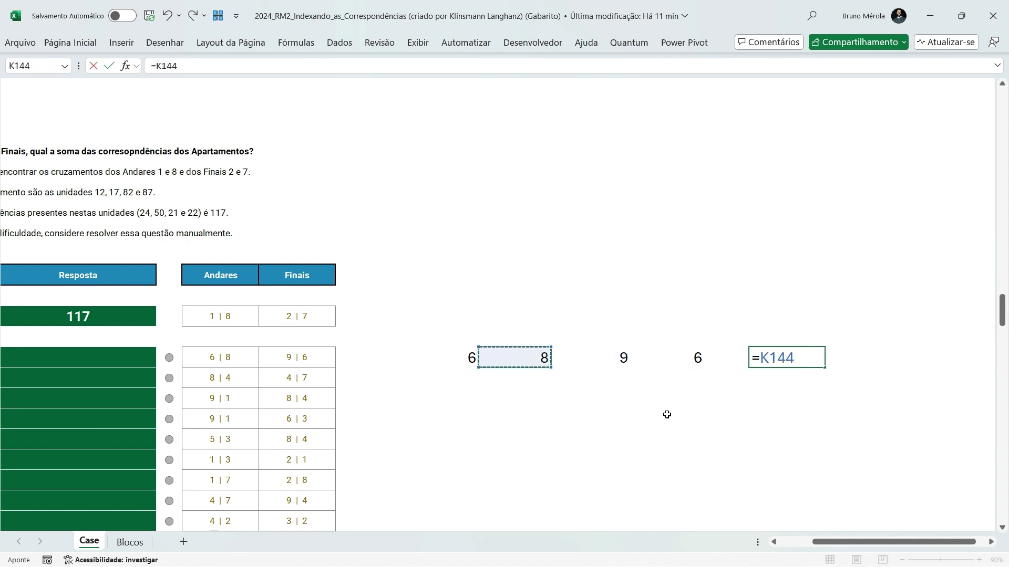
key(Left)
text(#)
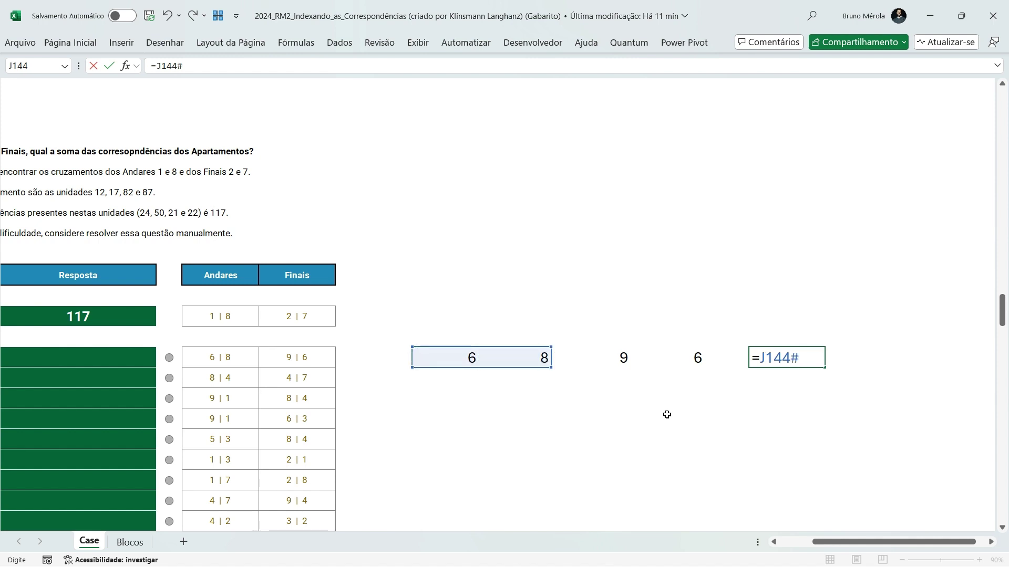
text( & trans)
key(Tab)
key(Left)
key(Left)
key(Left)
text(#)
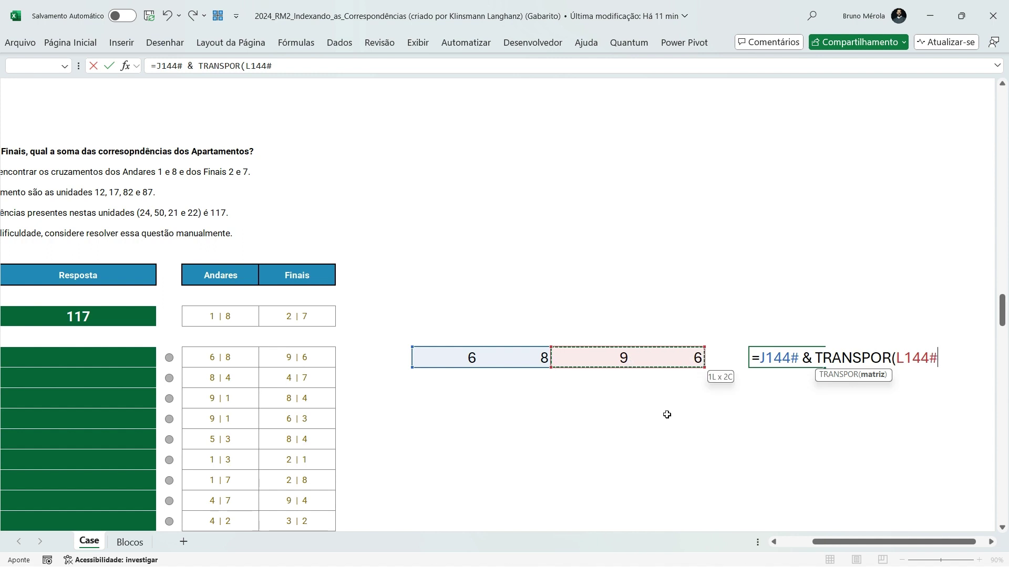
text())
key(ctrl+Return)
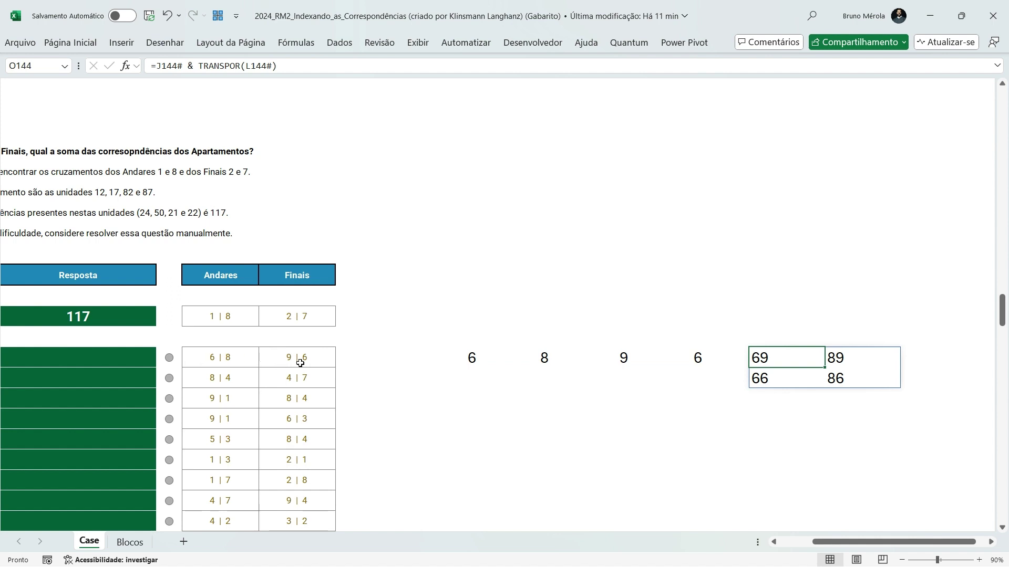
Compare the unit codes spilled from O144 with question 51's Andares and Finais pairs.
drag(786, 354, 841, 378)
click(799, 357)
key(Left)
key(ctrl+Left)
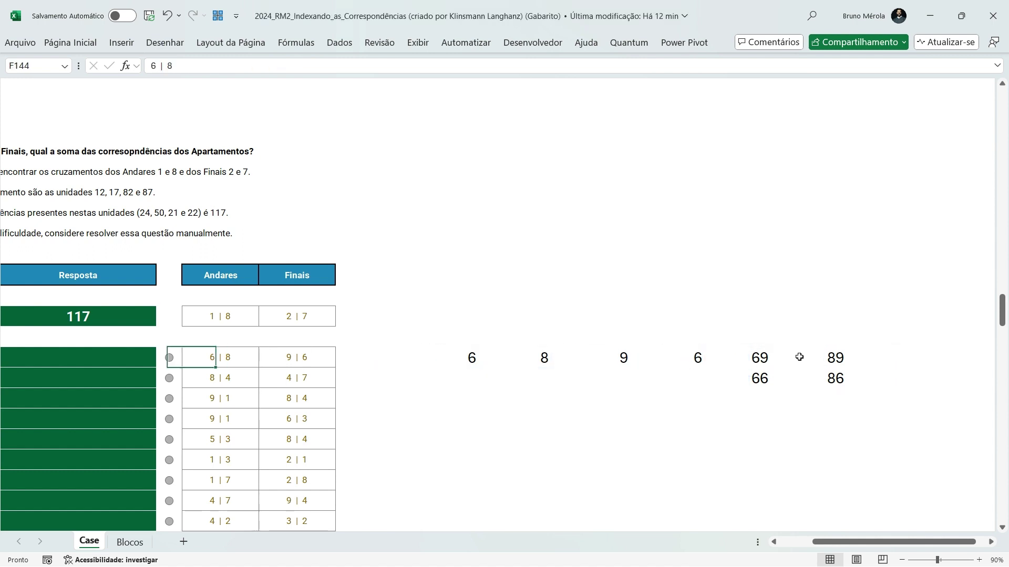
key(Left)
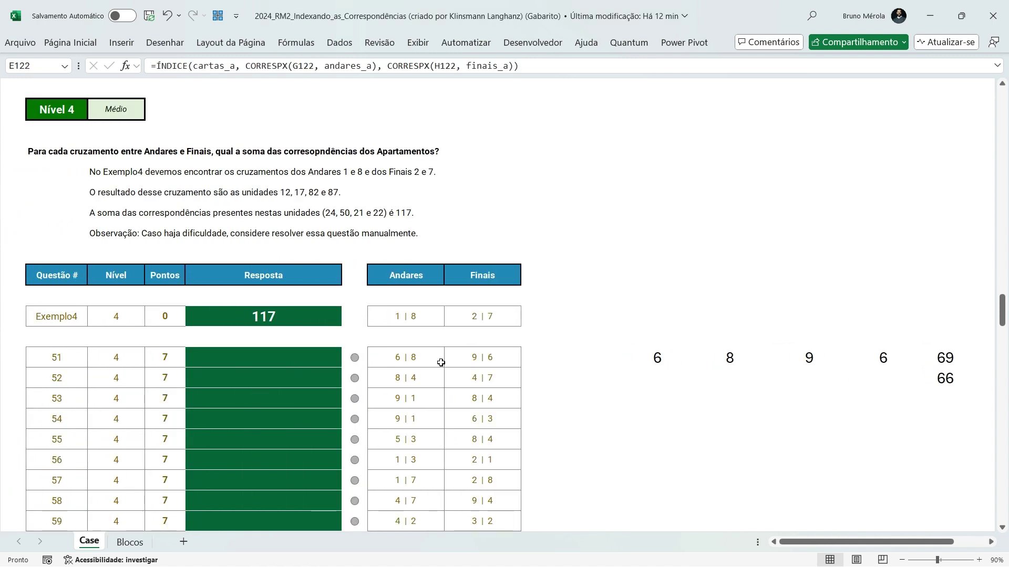
click(762, 375)
key(Up)
key(Right)
key(Right)
key(Right)
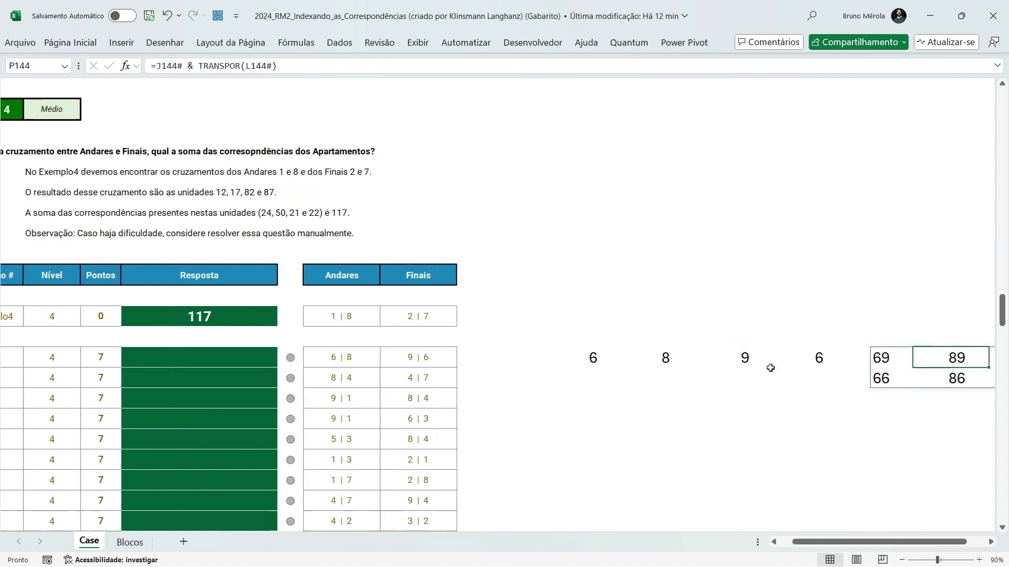
key(Up)
key(Down)
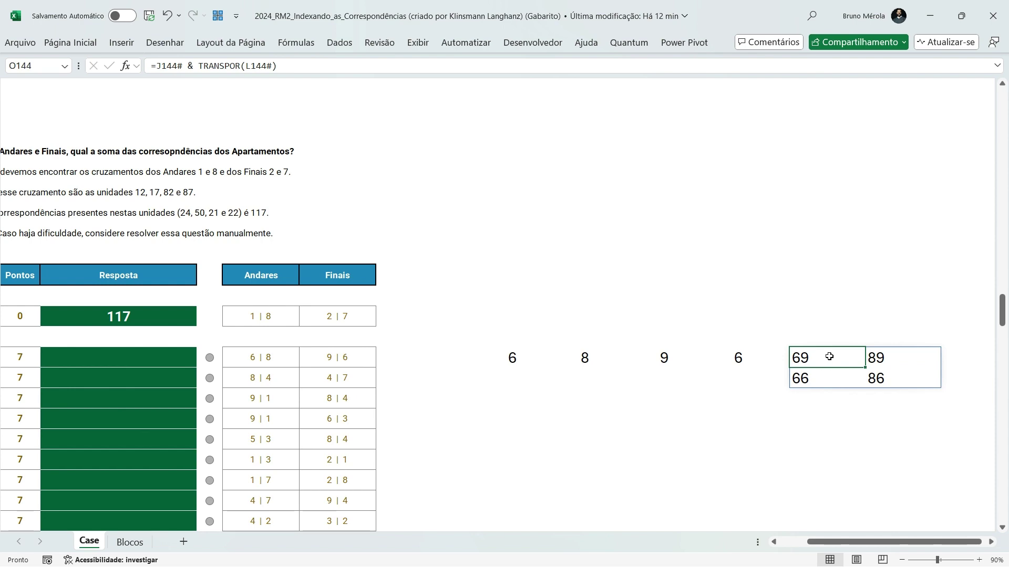
On the Blocos sheet, extract Bloco A's floor numbers into M27 with =TEXTODEPOIS(andares_a, " ").
click(130, 542)
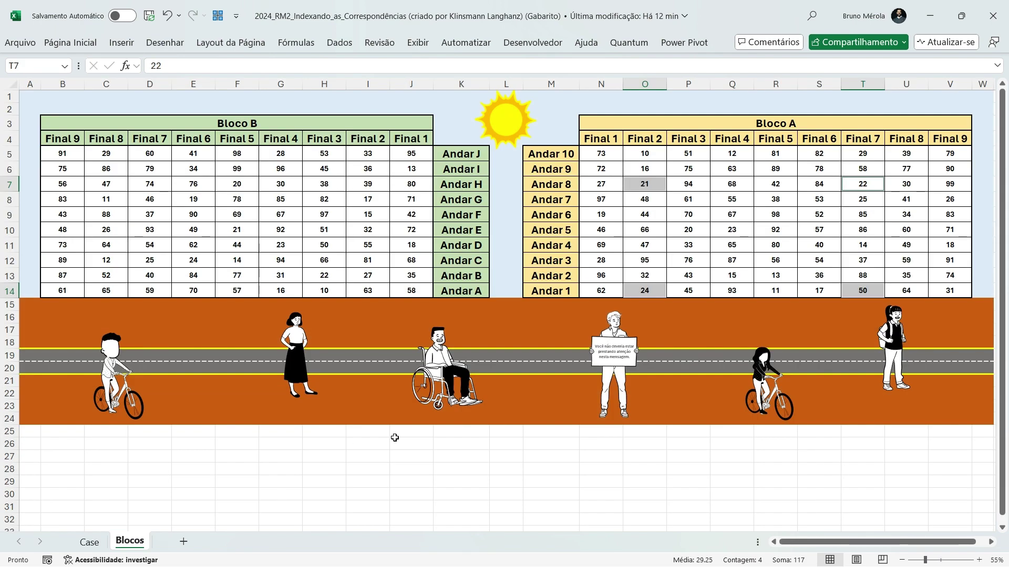
click(599, 445)
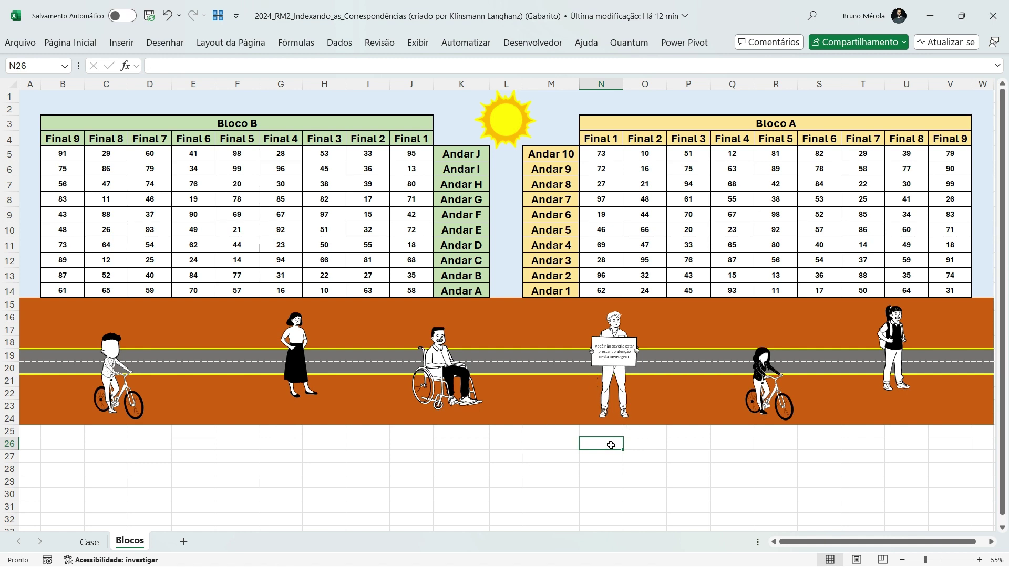
drag(598, 158, 942, 290)
click(589, 447)
key(Down)
key(Left)
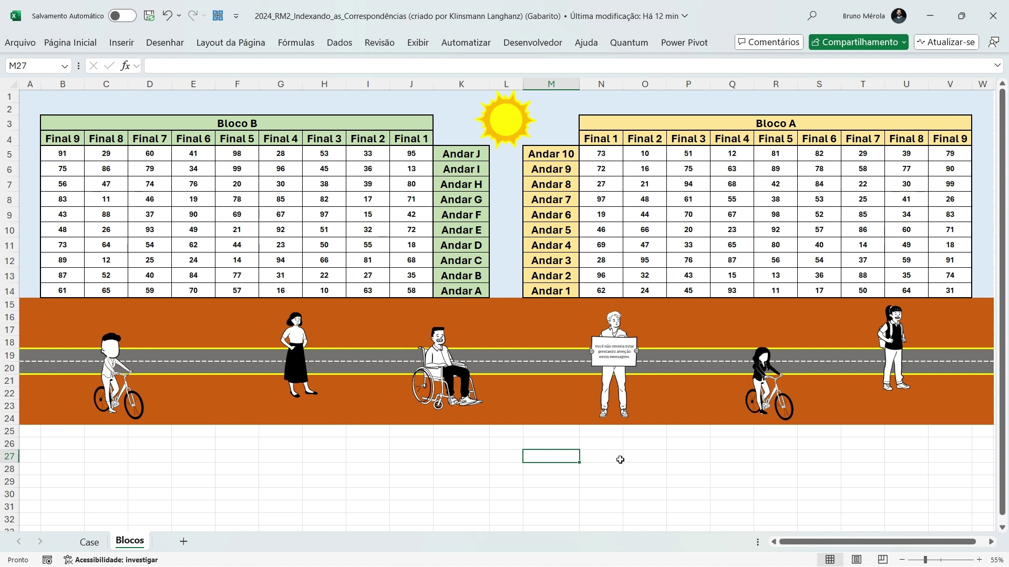
text(=tex)
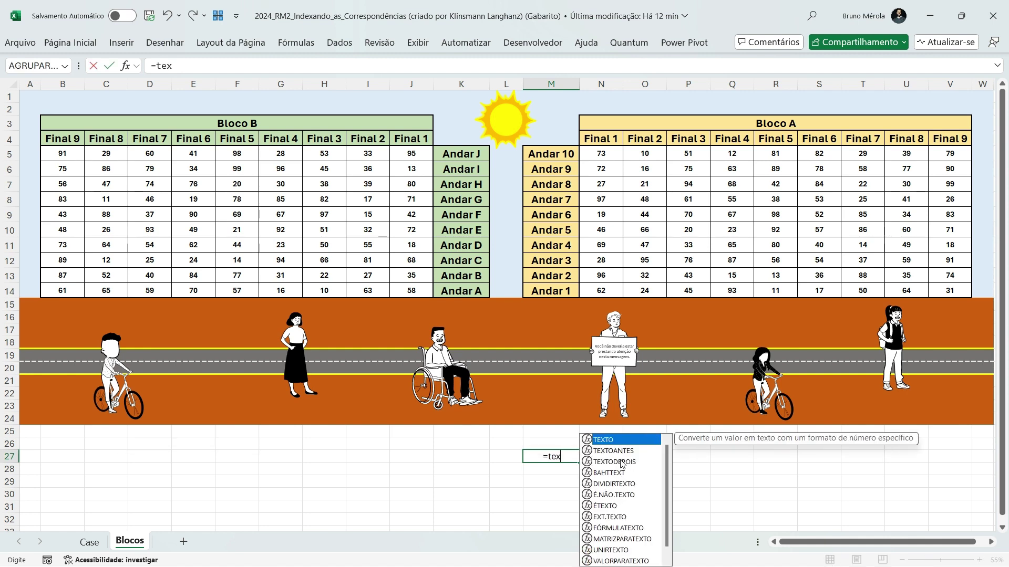
double_click(621, 464)
text(andares_a,)
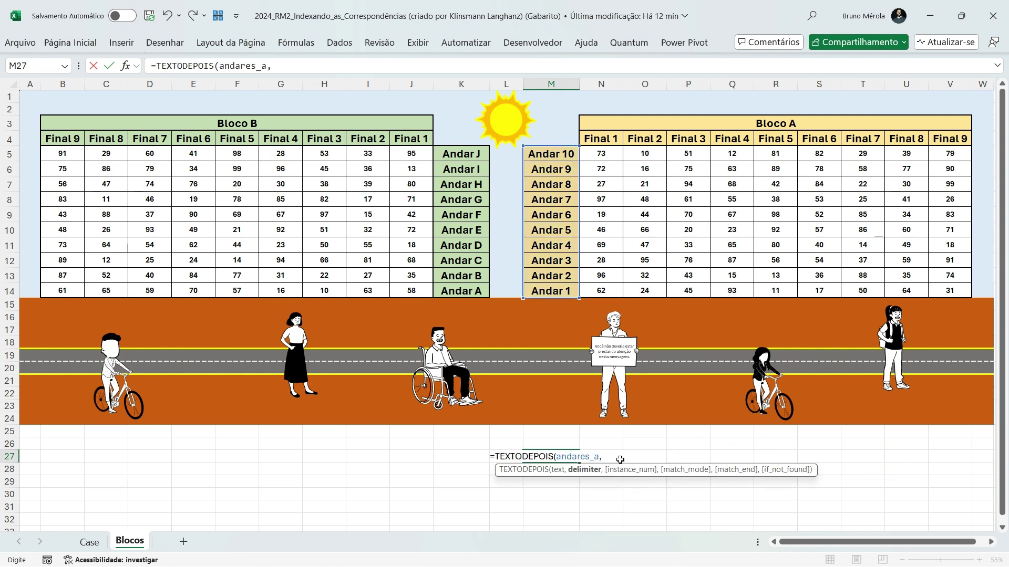
text( " "))
key(Return)
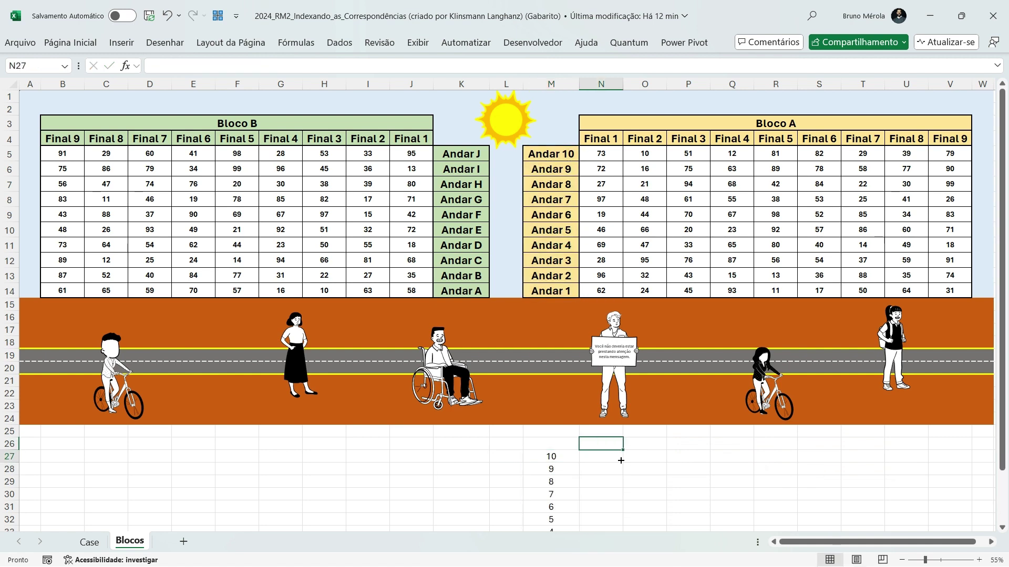
Check the full list of Bloco A floor numbers spilled down from M27.
key(ctrl+Down)
key(Up)
key(Up)
key(Up)
key(Up)
key(Up)
key(Up)
key(Up)
key(Up)
key(Up)
key(Up)
key(Down)
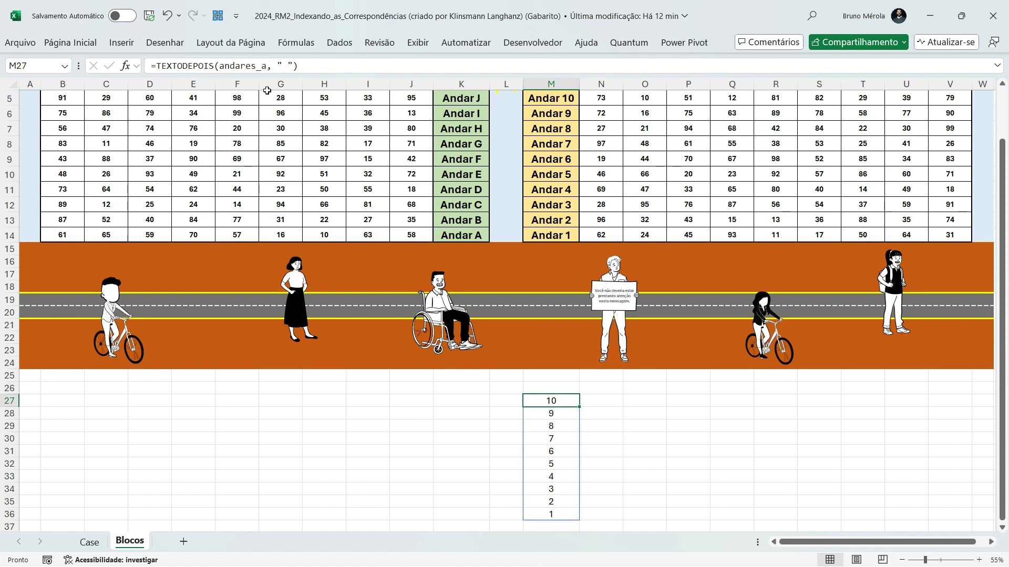
Extract Bloco A's final numbers across row 26 by entering =DIREITA(finais_a) in N26.
click(602, 387)
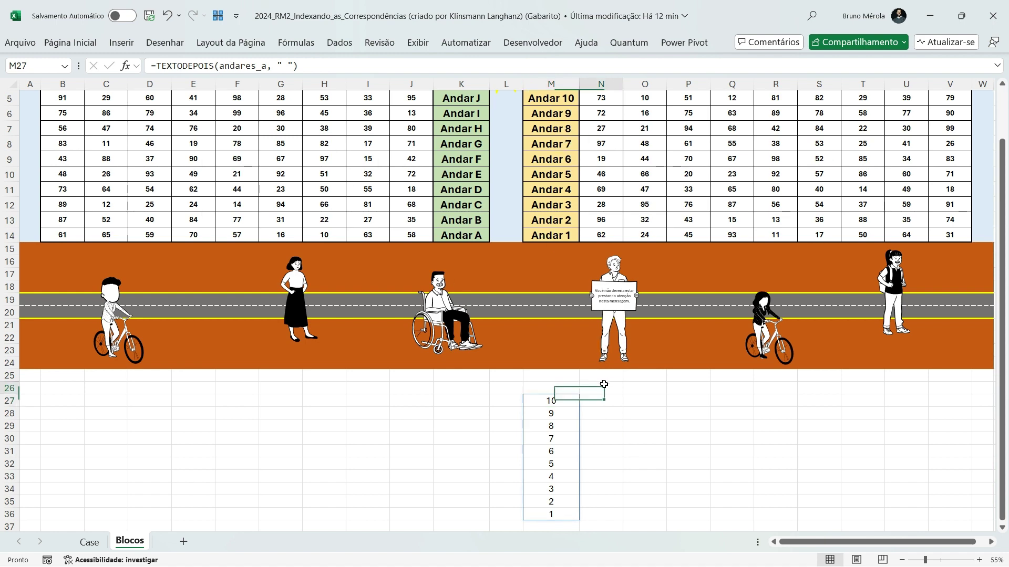
scroll(678, 405, up, 1)
text(=direi)
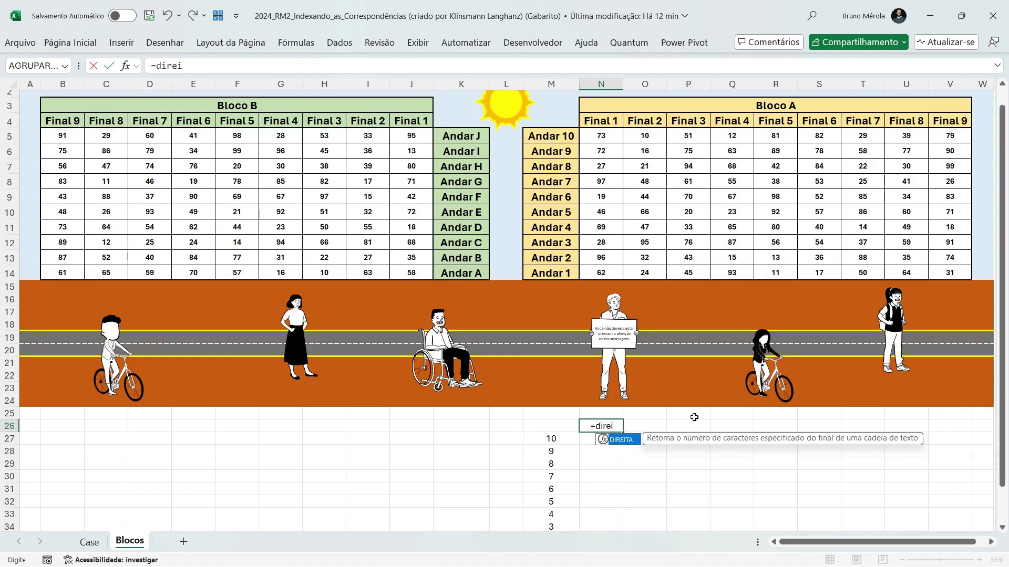
key(Tab)
text(finais_a)
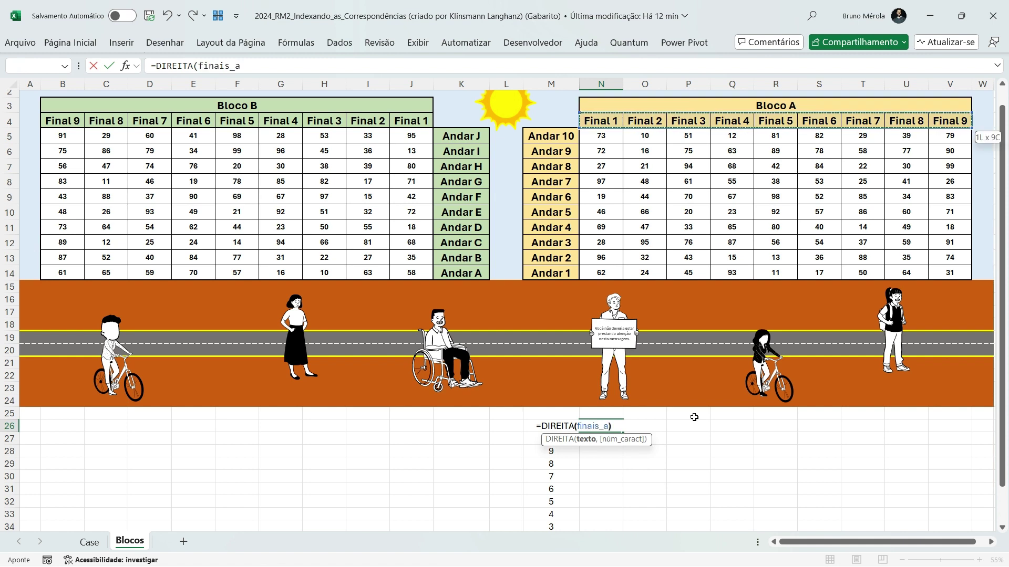
key(Return)
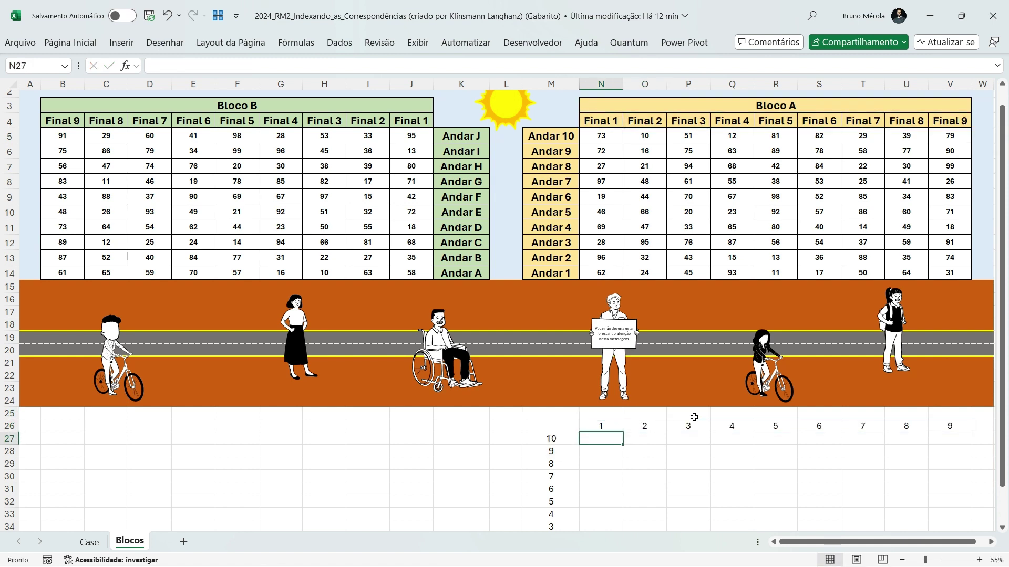
Build the Bloco A grid of unit codes in N27 with =M27#&N26#.
text(=)
key(Left)
key(ctrl+shift+Down)
text(&)
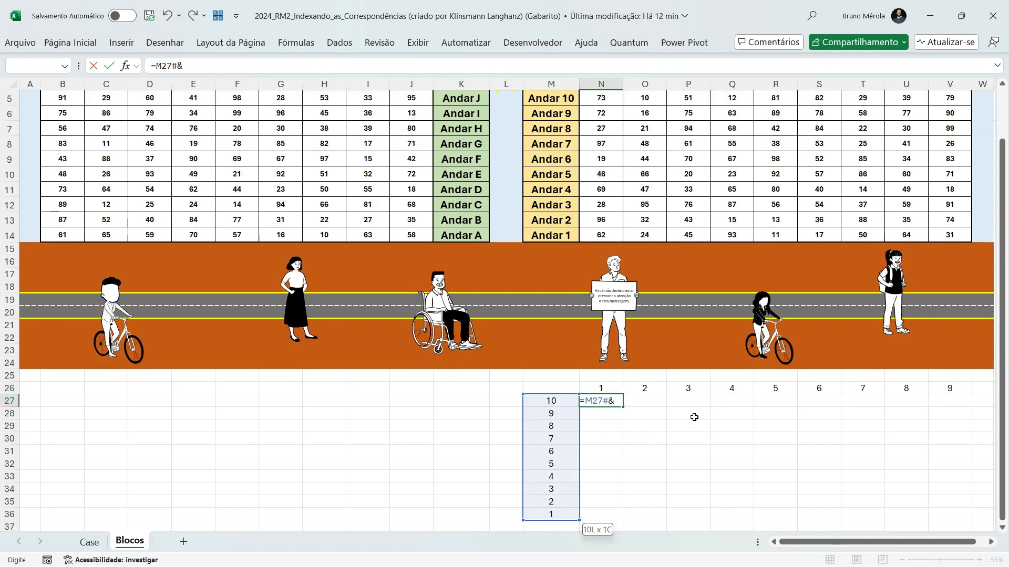
key(Up)
key(ctrl+shift+Right)
key(Return)
key(Up)
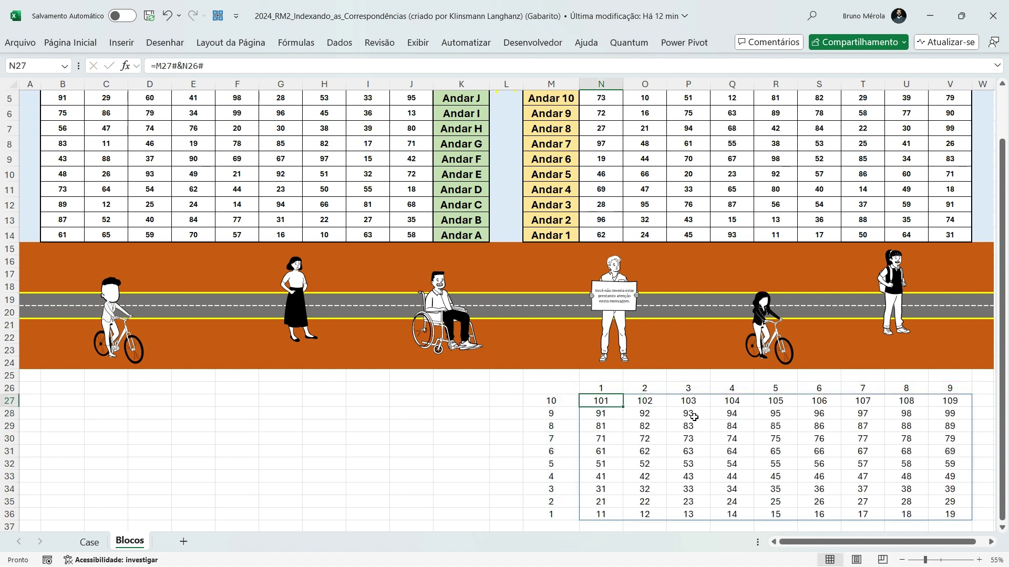
key(Up)
key(Down)
Extract Bloco B's floor letters into K27 with TEXTODEPOIS, using andares_b and a space as the delimiter.
key(Left)
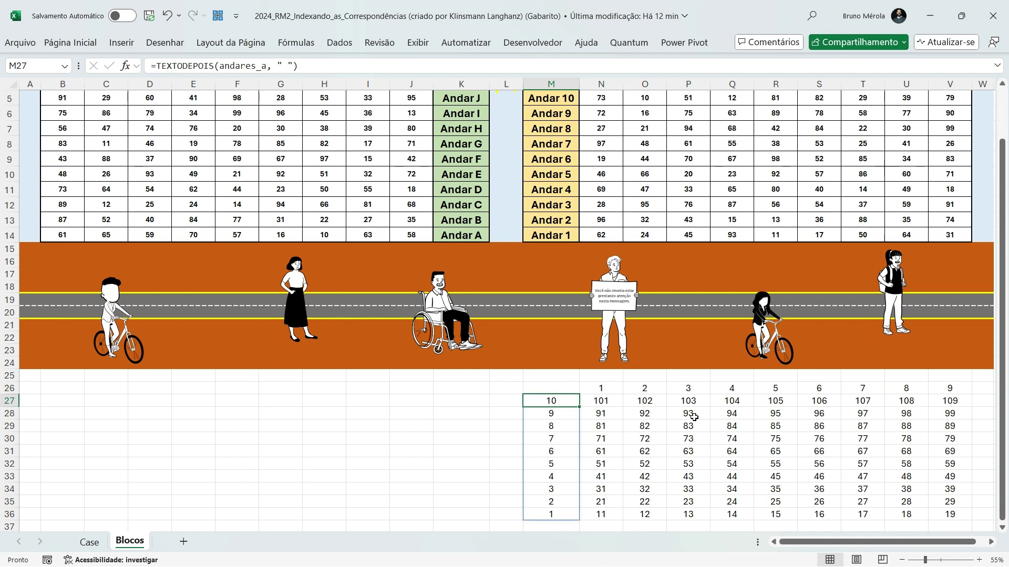
key(ctrl+Left)
key(Right)
key(Right)
key(Right)
key(Right)
key(Right)
key(Right)
key(Right)
key(Right)
key(Right)
key(Right)
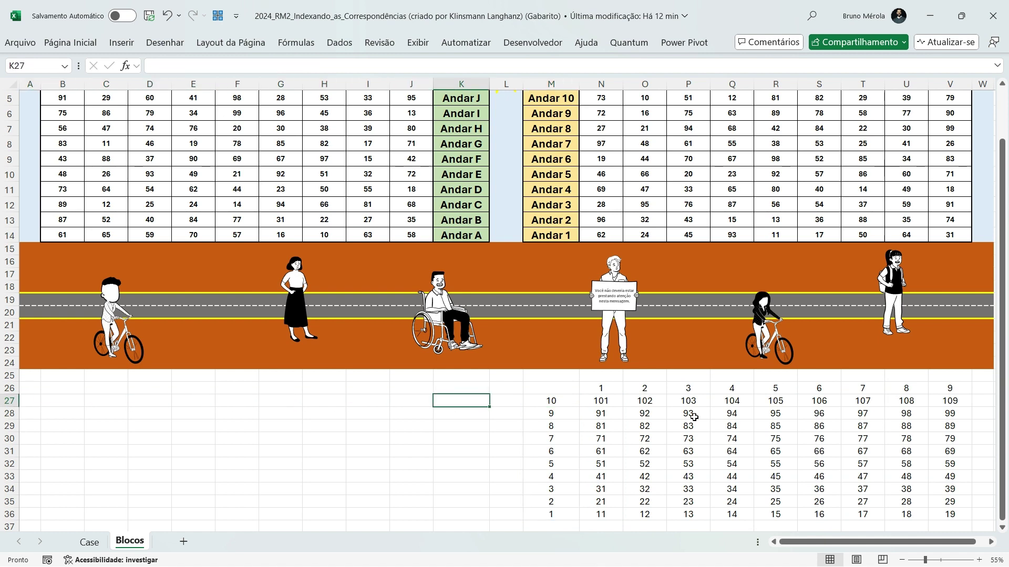
text(=texto)
key(Down)
key(Down)
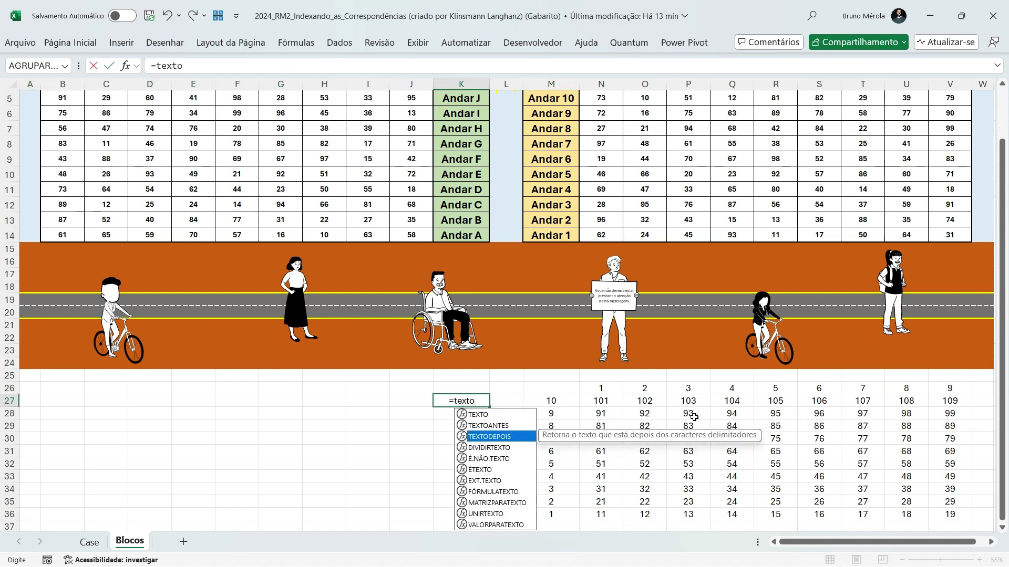
key(Tab)
key(ctrl+Up)
key(ctrl+Up)
key(ctrl+shift+Down)
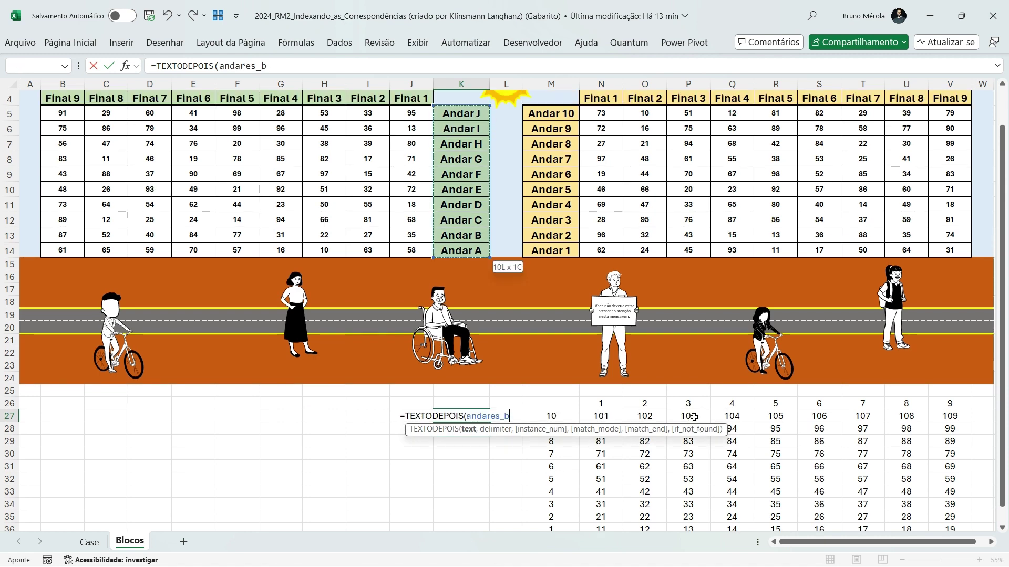
text(;" ")
key(Return)
Extract Bloco B's final numbers into B26 with DIREITA, taking one character from each Final header in row 4.
key(Up)
key(Up)
key(Left)
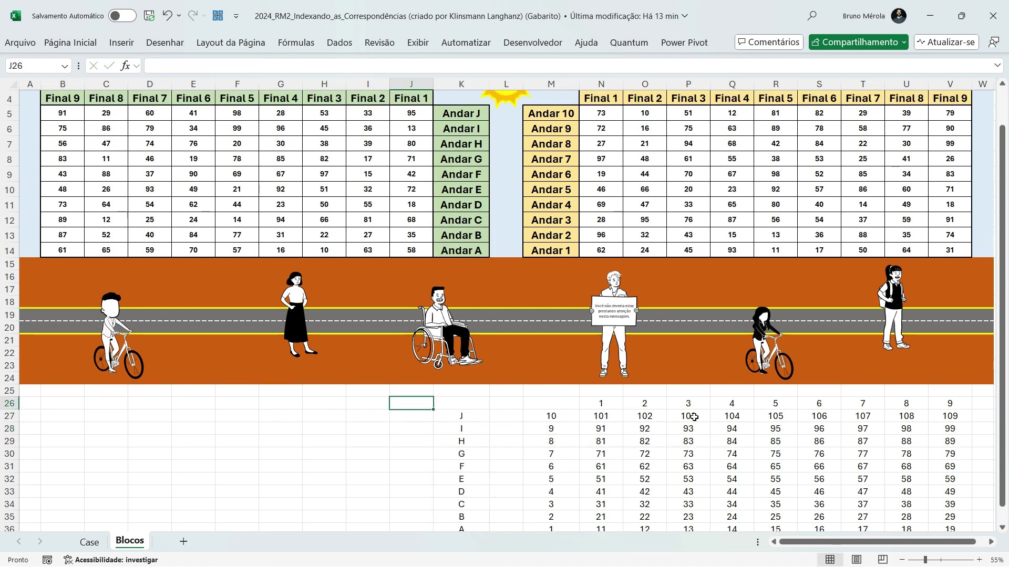
key(Home)
key(Right)
text(=dir)
key(Tab)
key(ctrl+Up)
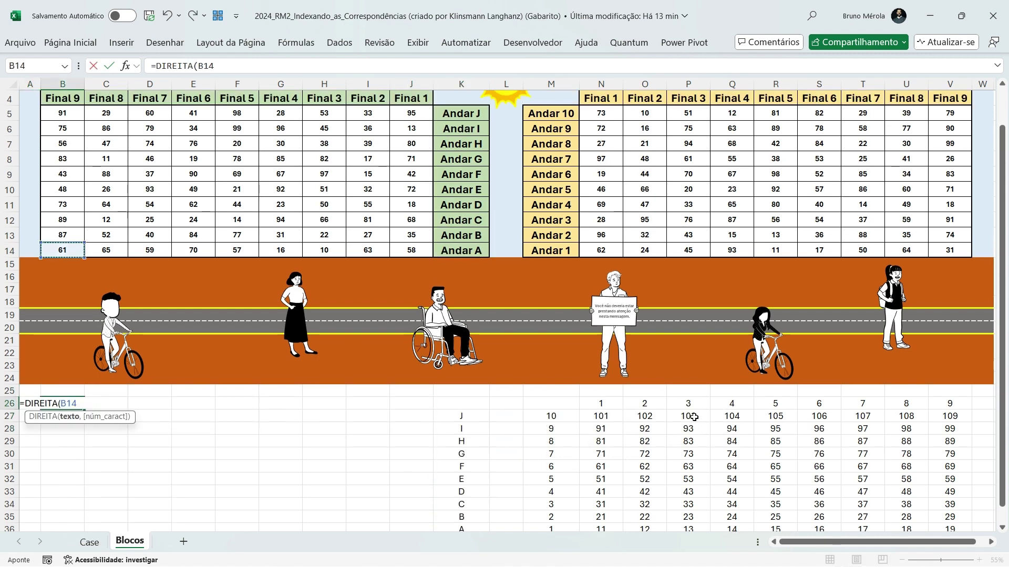
key(ctrl+Up)
key(ctrl+shift+Right)
text(;1))
key(Return)
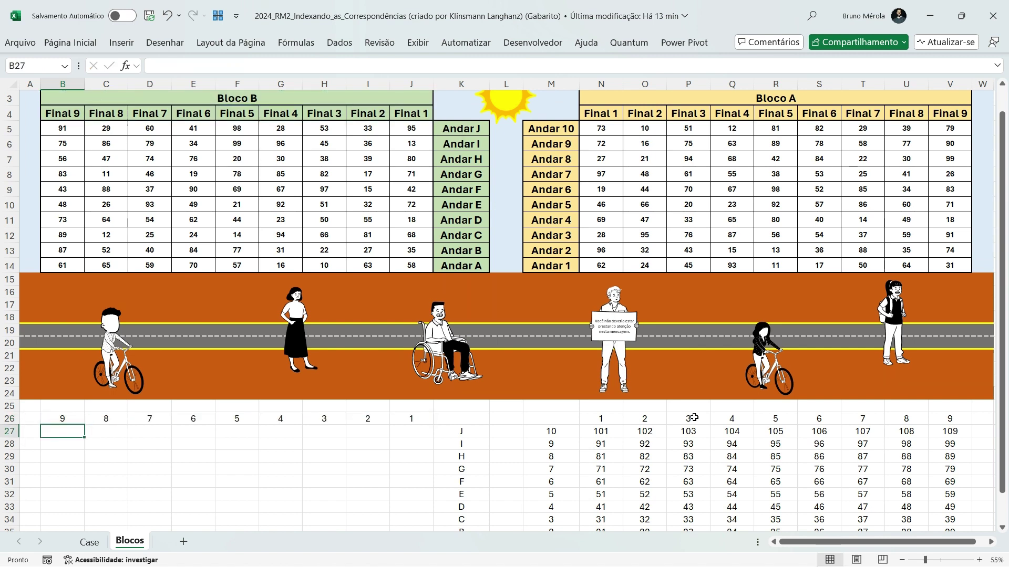
Build the Bloco B grid of unit codes in B27 with =K27#&B26#.
text(=)
key(Right)
key(Right)
key(Right)
key(Right)
key(Right)
key(Right)
key(Right)
key(Right)
key(Right)
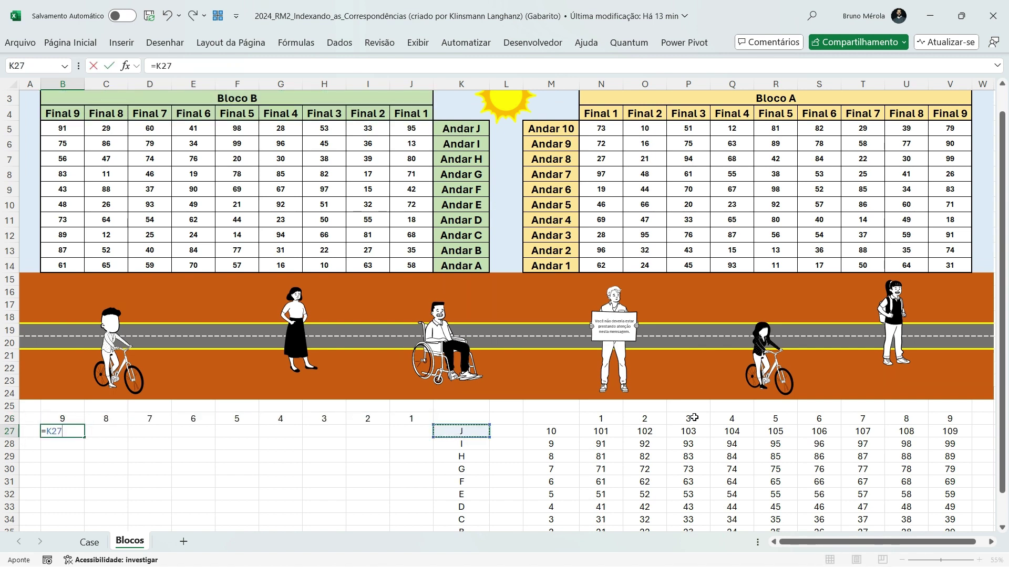
key(ctrl+shift+Down)
text(&)
key(Up)
key(ctrl+shift+Right)
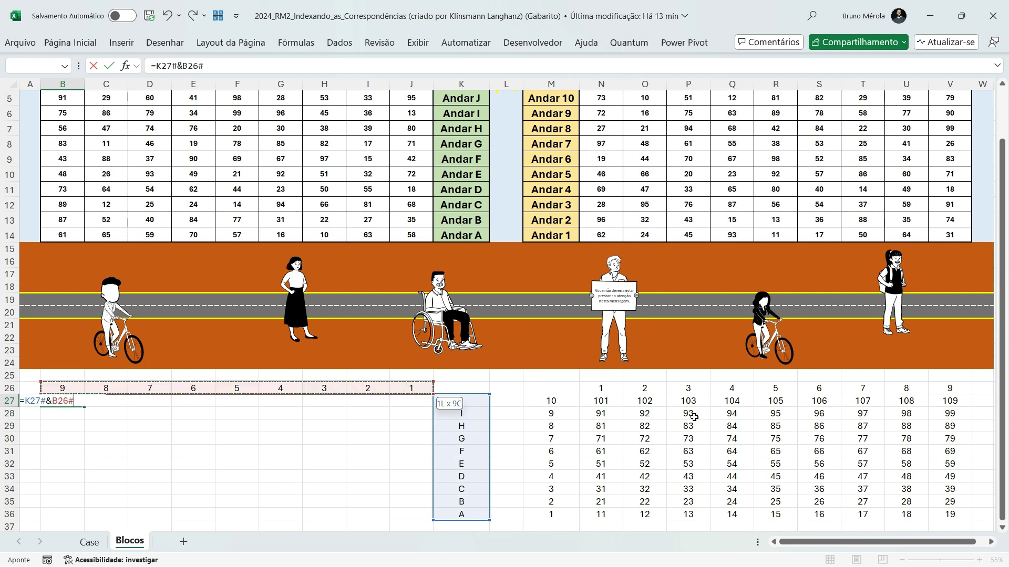
key(Return)
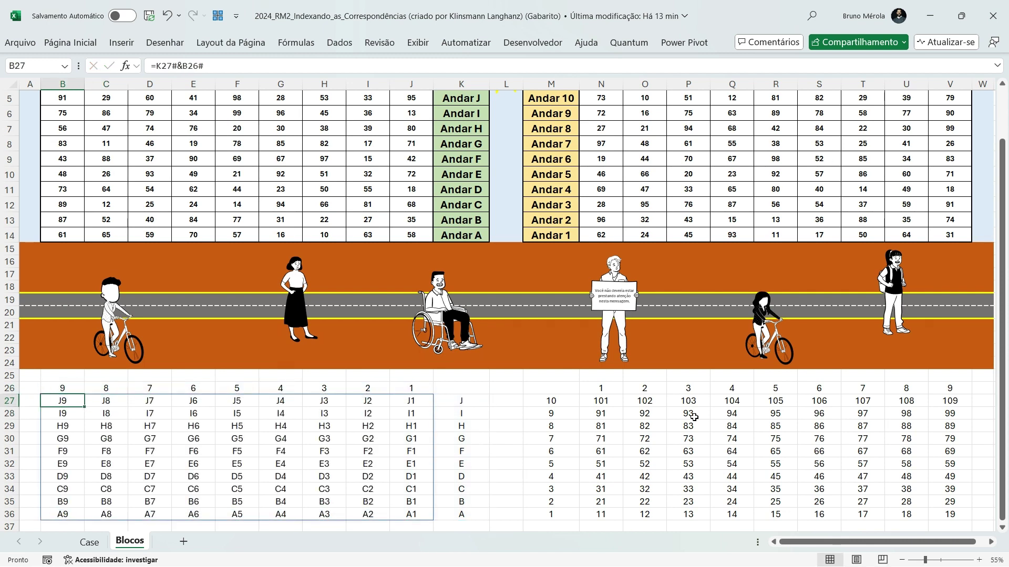
Compare the unit-code grids on Blocos with the four crossing codes generated on the Case sheet.
key(alt)
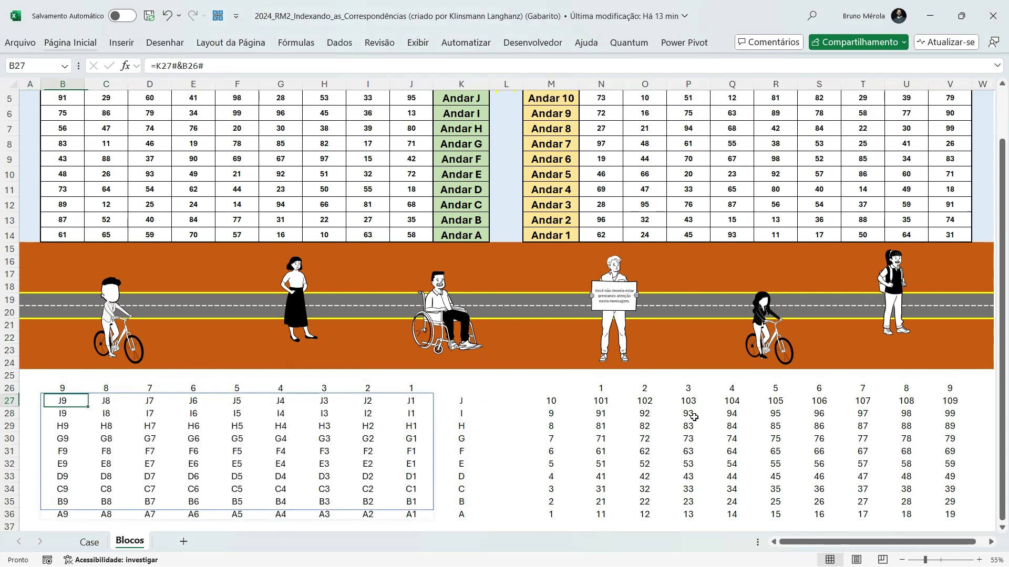
key(ctrl+Right)
key(ctrl+Right)
key(Up)
key(Right)
key(Left)
key(Down)
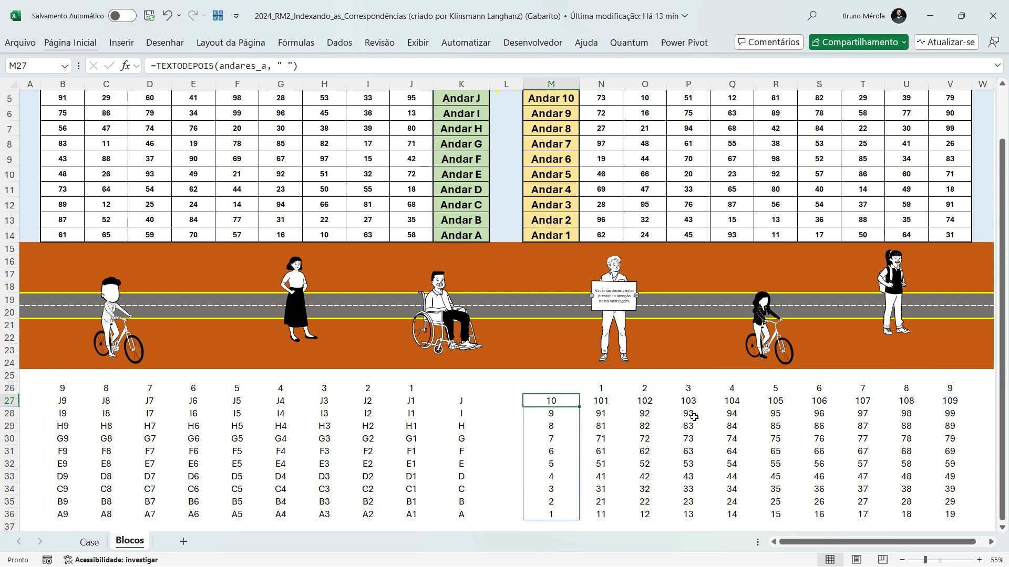
key(Right)
key(ctrl+Down)
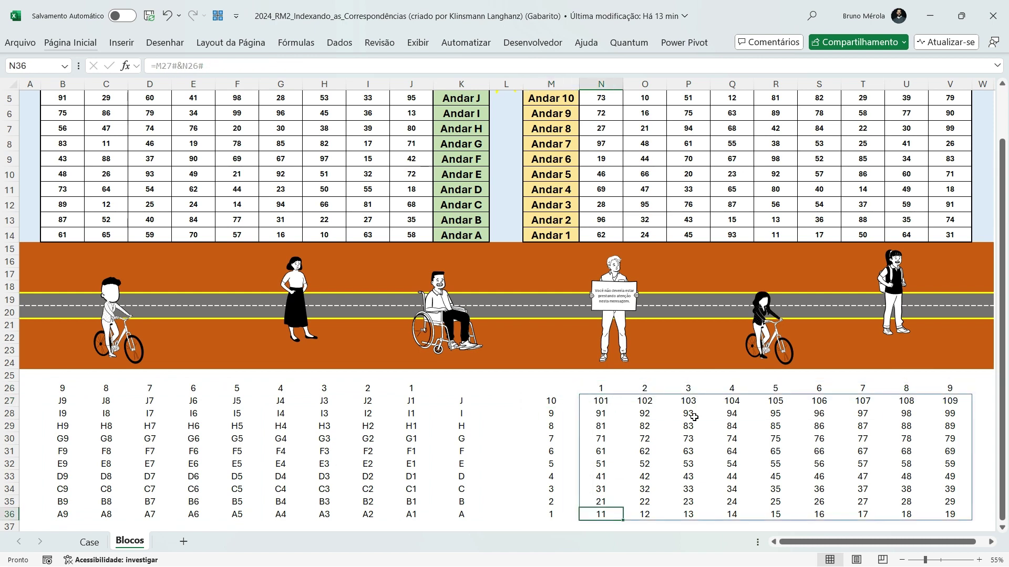
key(ctrl+Page_Up)
drag(840, 362, 867, 382)
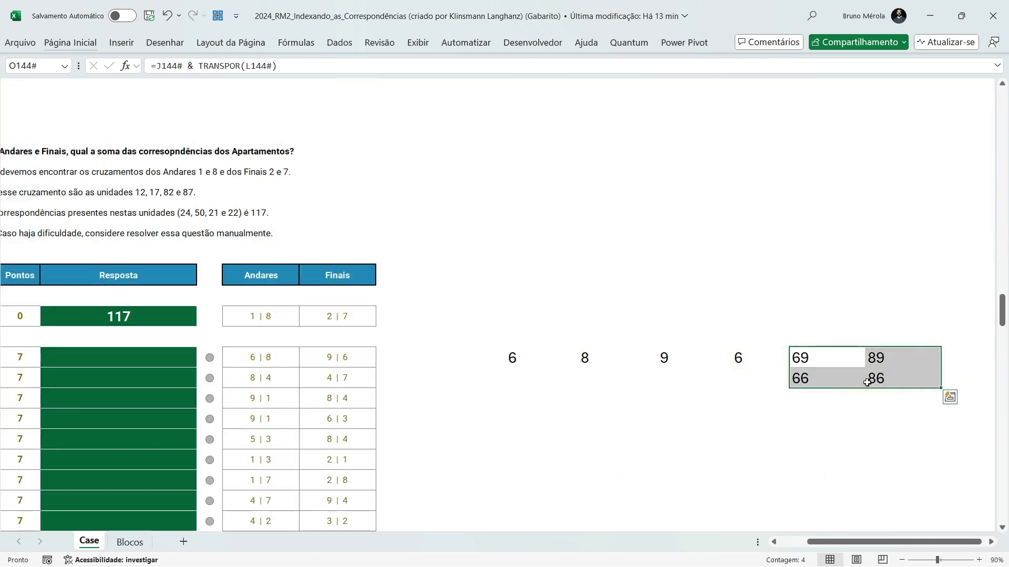
click(838, 413)
key(ctrl+Page_Down)
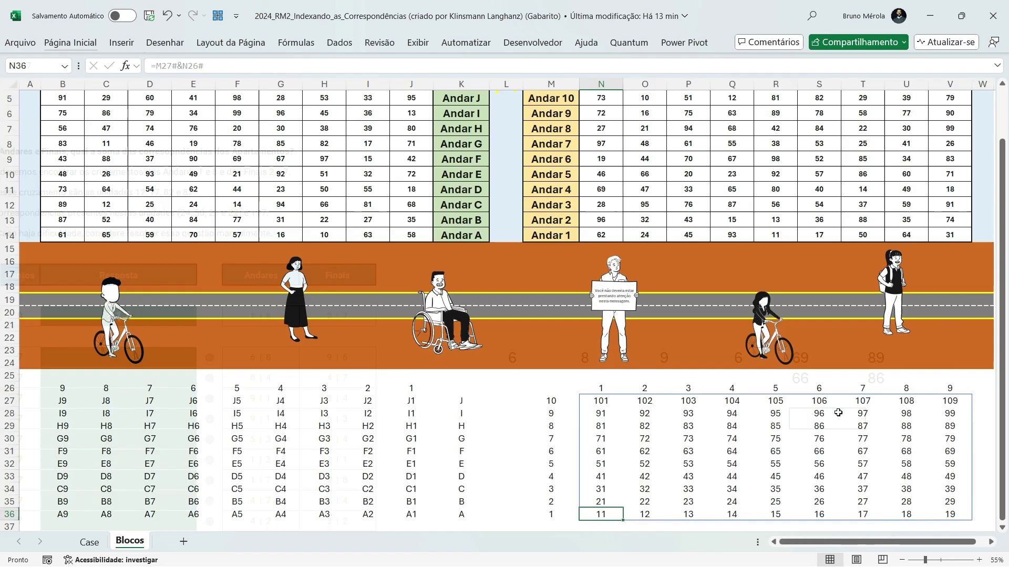
Define the name aptos_a for the Bloco A unit-code grid spilling from N27.
click(607, 401)
key(ctrl+shift+Right)
key(ctrl+shift+Down)
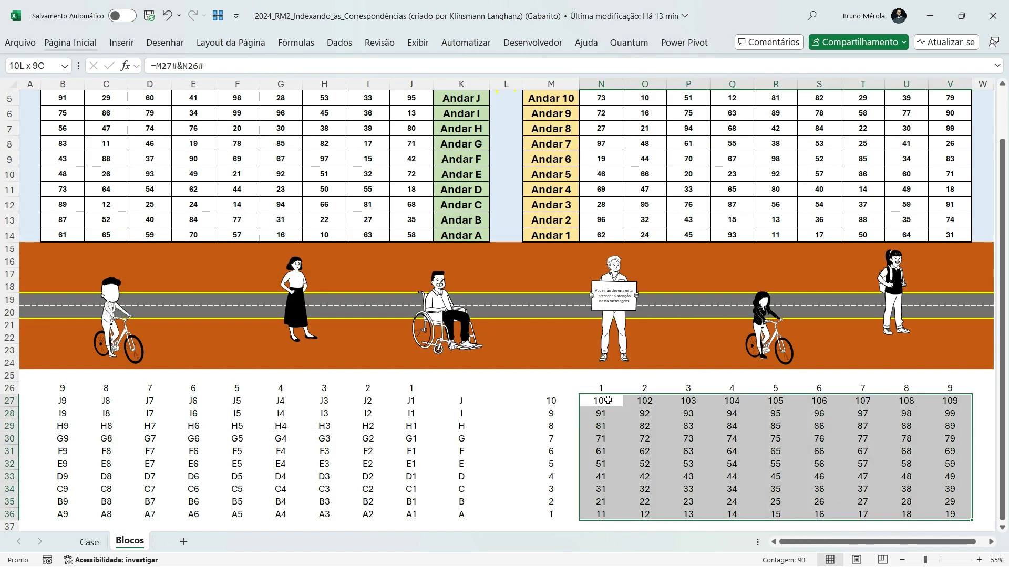
key(ctrl+alt+F3)
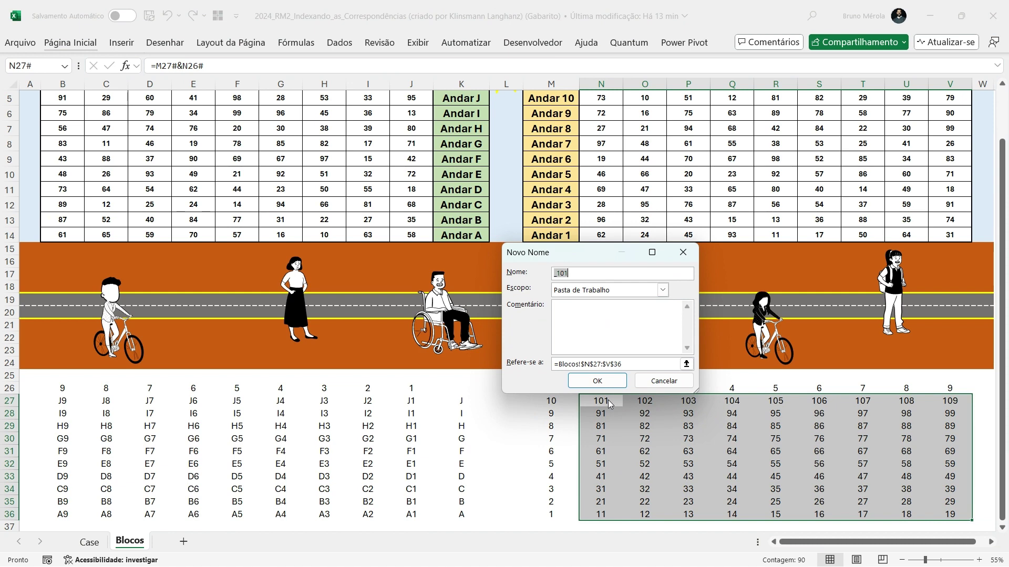
text(aptos_a)
key(Tab)
key(Tab)
key(Tab)
key(F2)
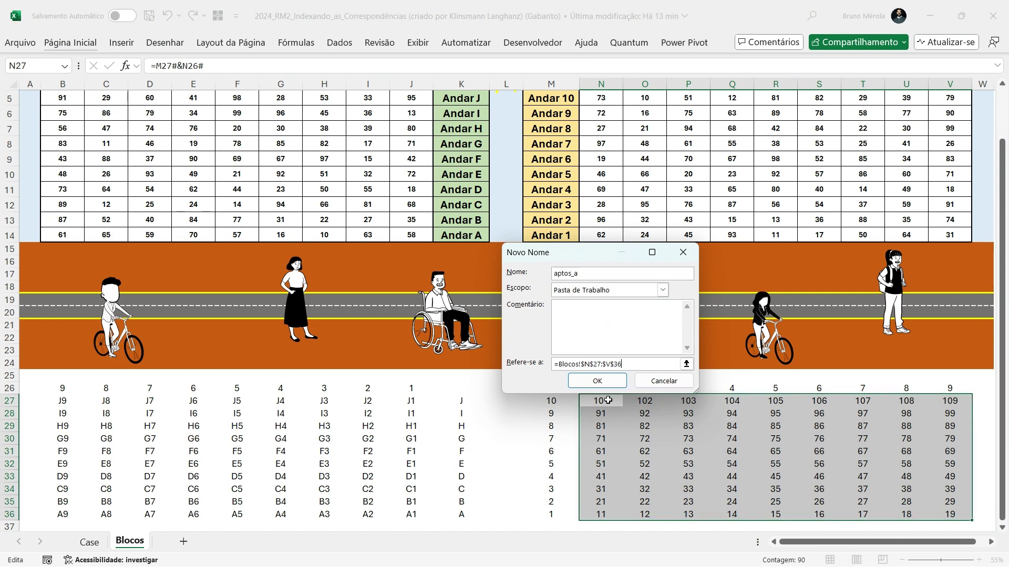
key(Return)
Define the name aptos_b for the Bloco B unit-code grid spilling from B27.
key(ctrl+Left)
key(ctrl+Left)
key(ctrl+Left)
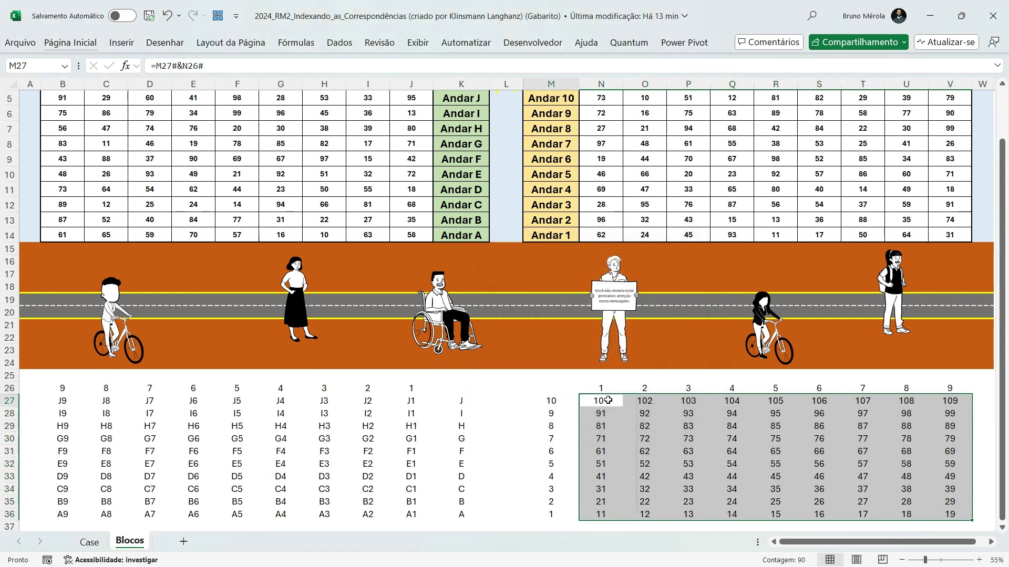
key(ctrl+shift+Right)
key(ctrl+shift+Down)
key(shift+Left)
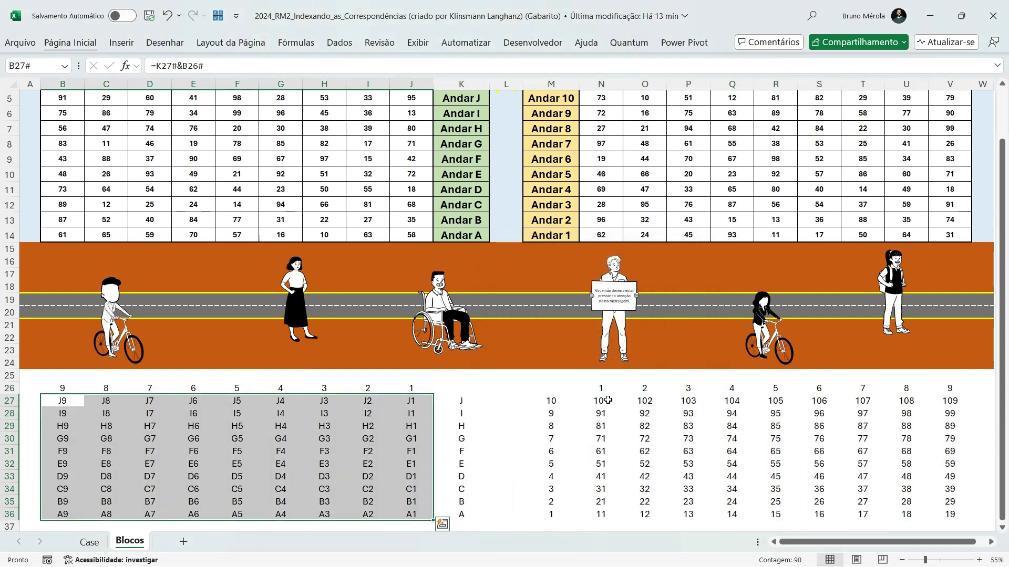
key(ctrl+alt+F3)
text(aptos_b)
key(Tab)
key(Tab)
key(Tab)
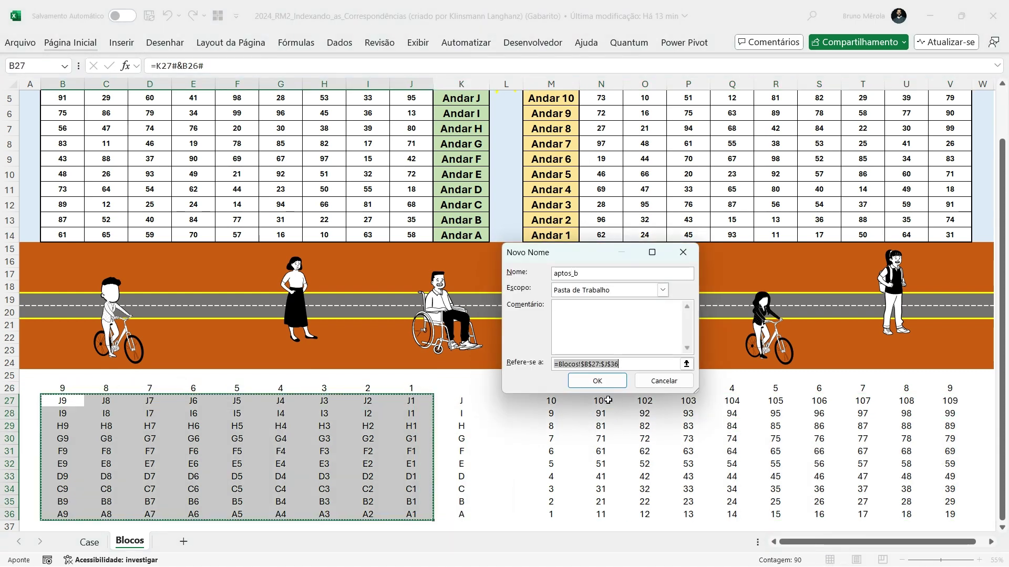
key(F2)
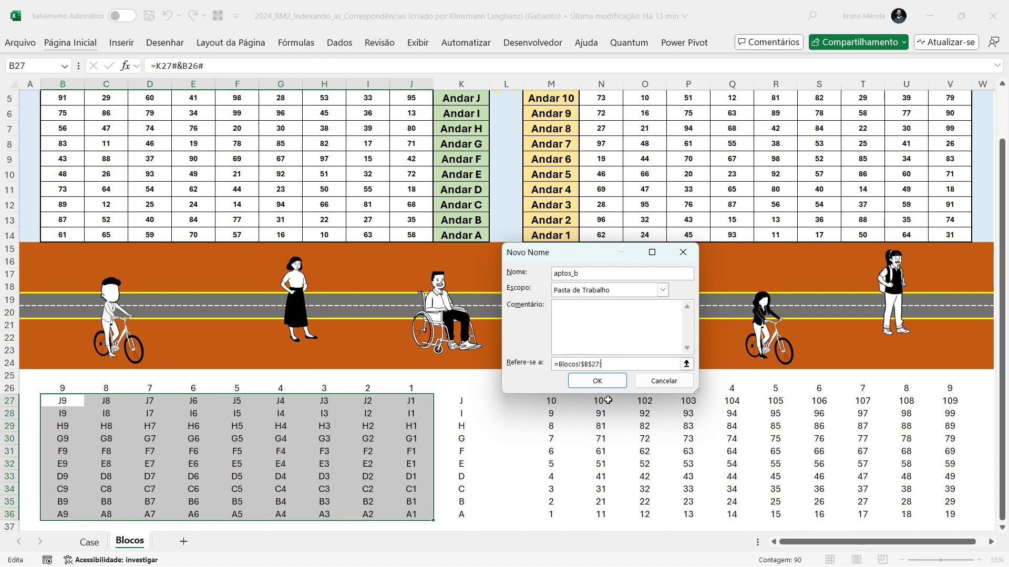
key(Return)
Examine how Case's crossing codes relate to the Bloco A unit-code grid and its correspondence values on Blocos.
key(ctrl+Page_Up)
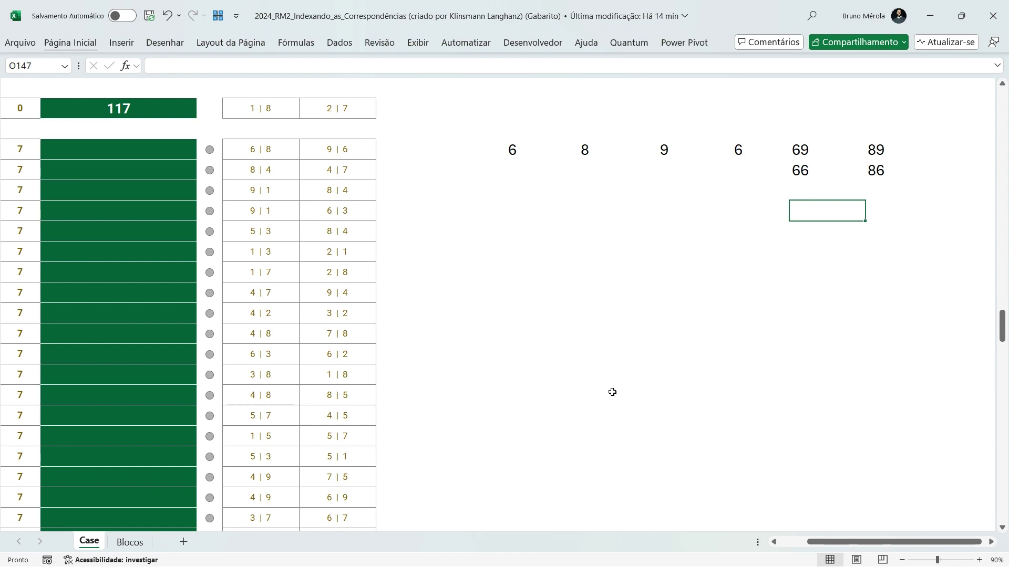
key(Up)
key(Up)
key(Up)
key(Right)
key(Left)
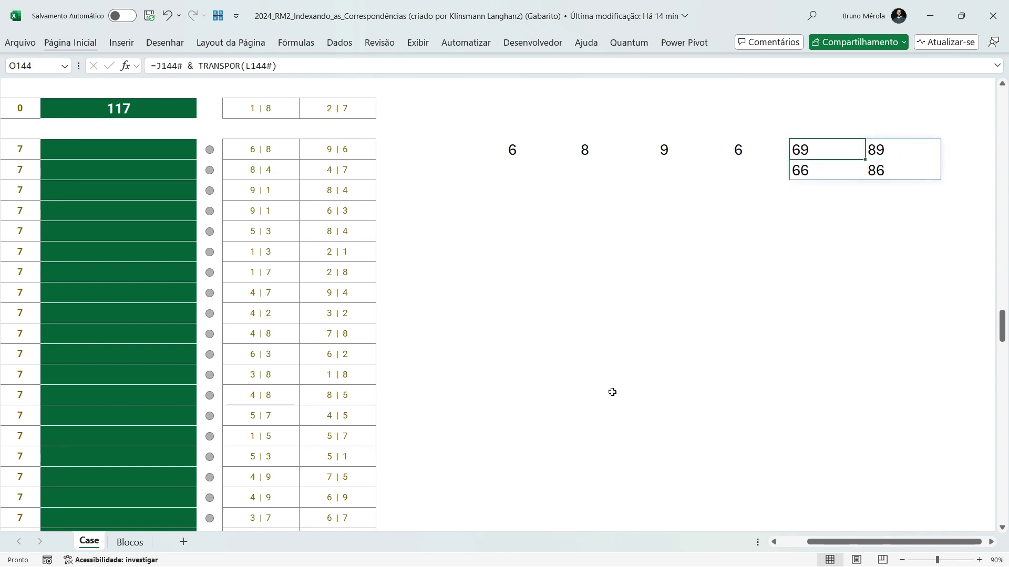
key(ctrl+a)
key(ctrl+Page_Down)
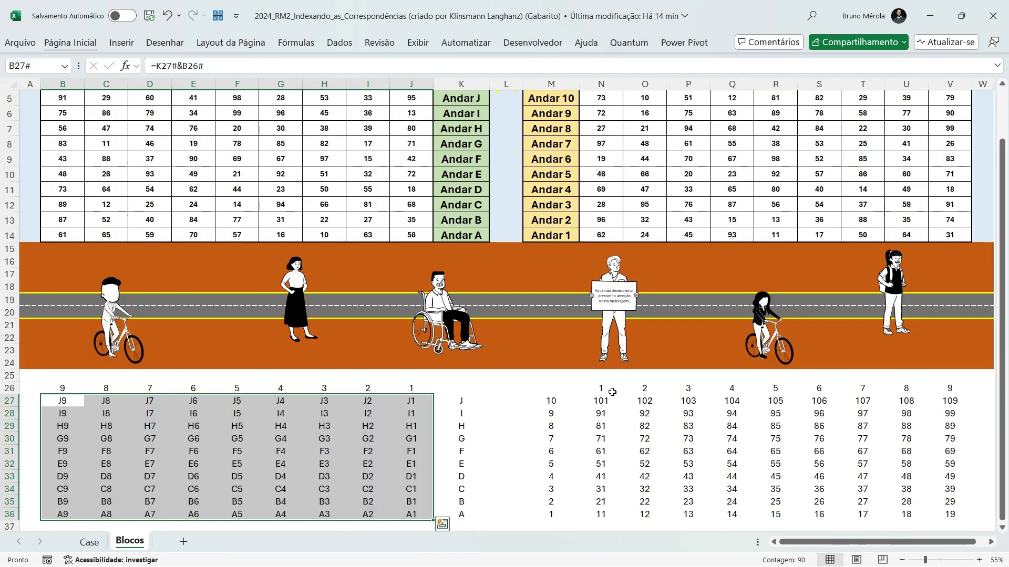
drag(606, 401, 950, 512)
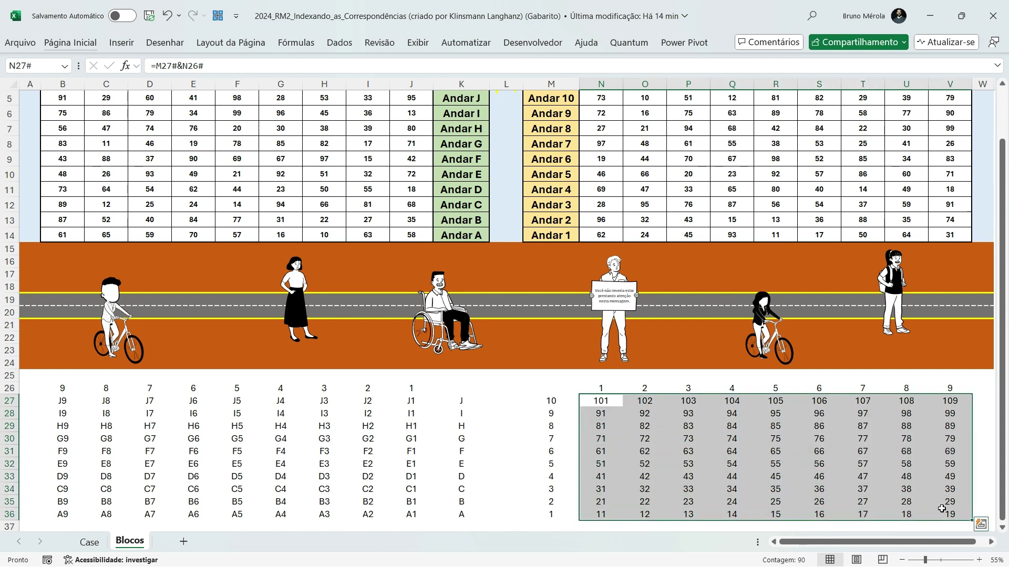
drag(617, 240, 947, 101)
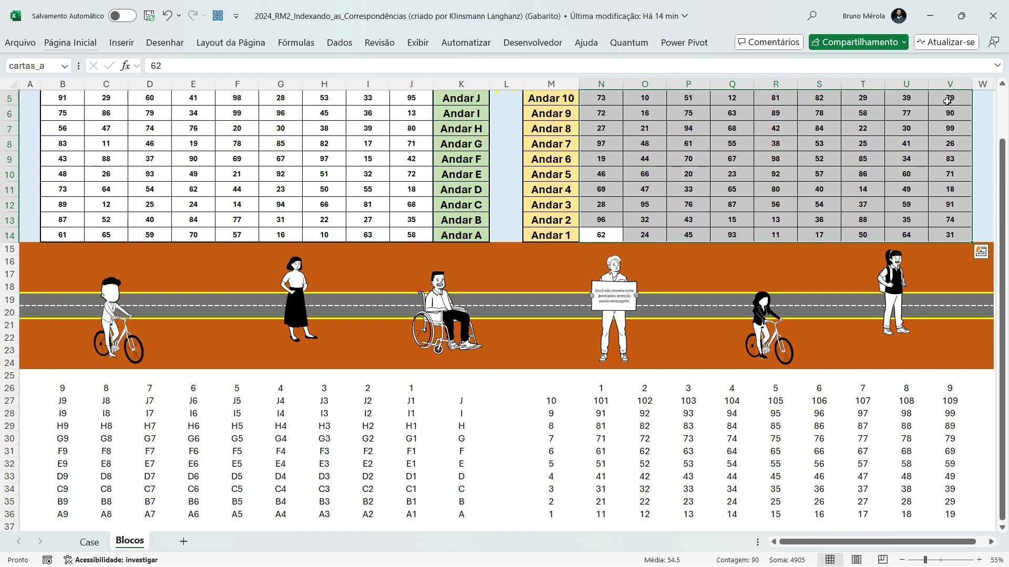
scroll(736, 220, down, 2)
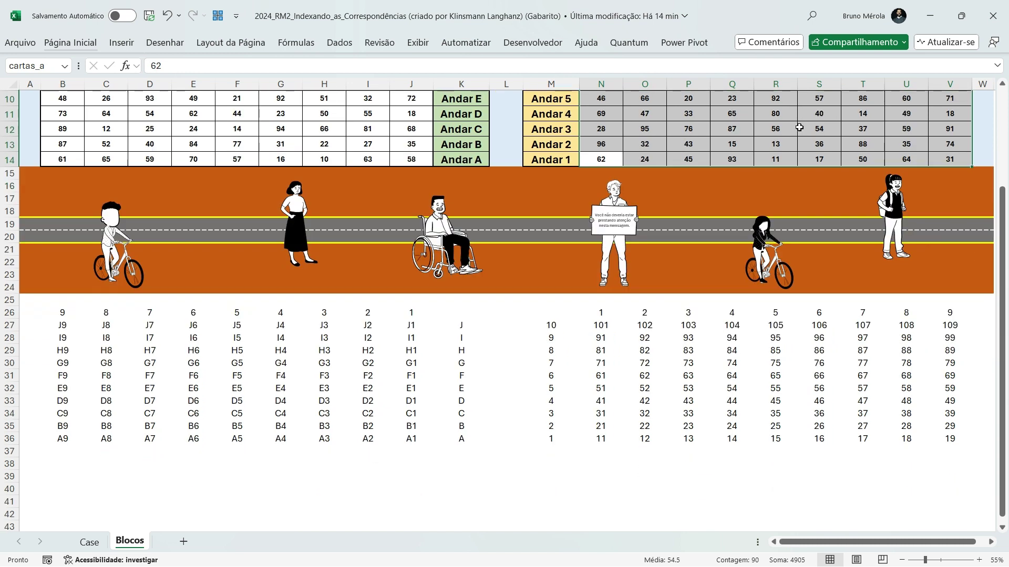
click(604, 338)
key(Down)
key(Down)
key(Down)
key(Down)
key(Down)
key(Down)
key(Down)
key(Down)
key(Down)
key(Down)
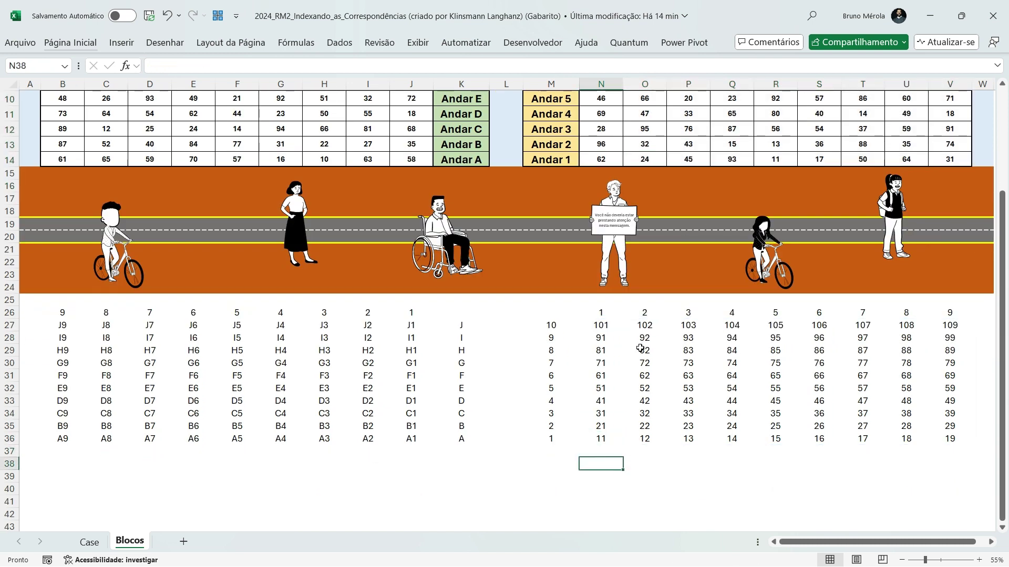
text(=paracol)
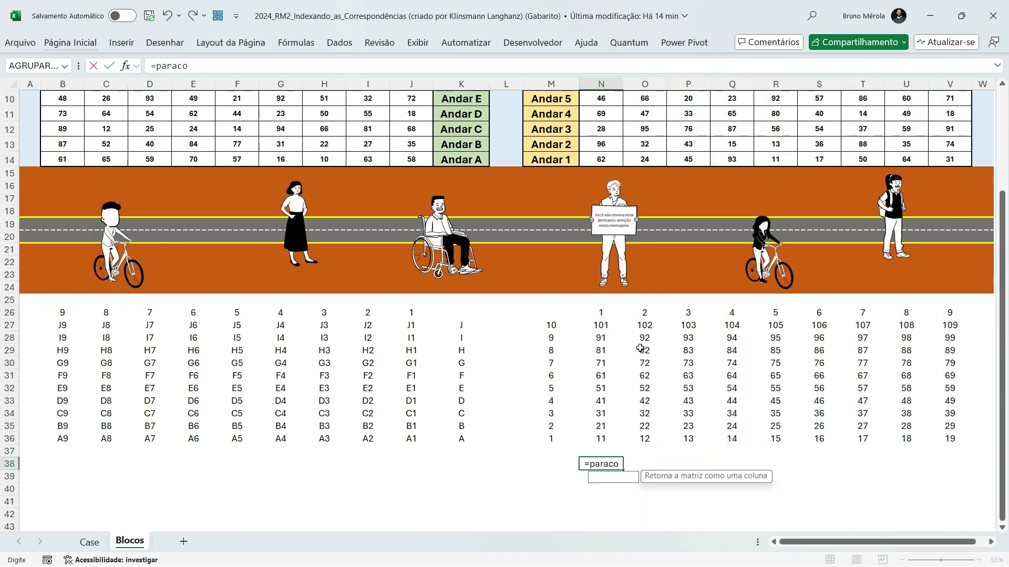
key(Tab)
key(Escape)
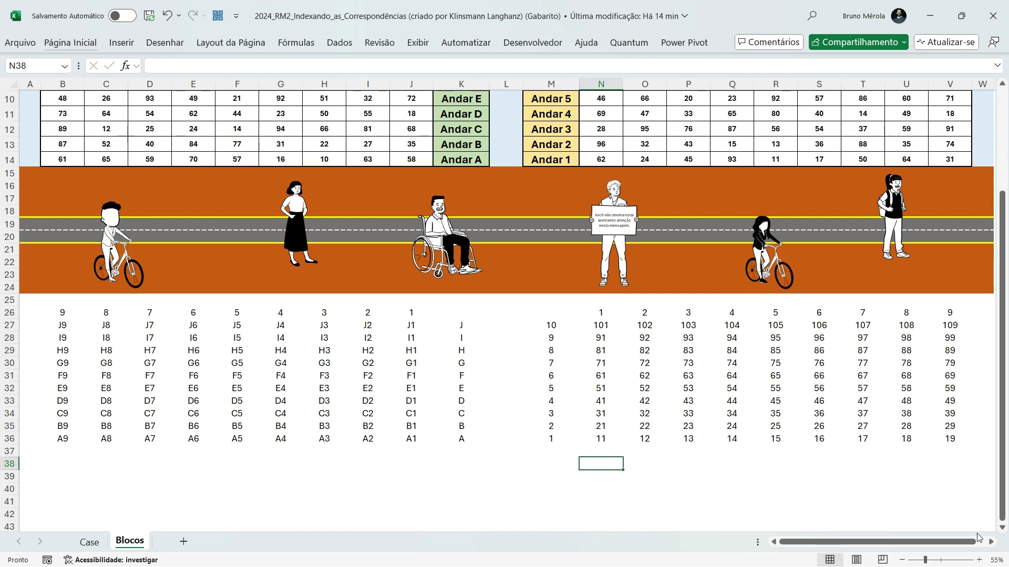
Stack the Bloco A unit codes into a single column from N38 with =PARACOL(aptos_a).
click(979, 560)
click(979, 560)
click(979, 560)
scroll(833, 435, down, 2)
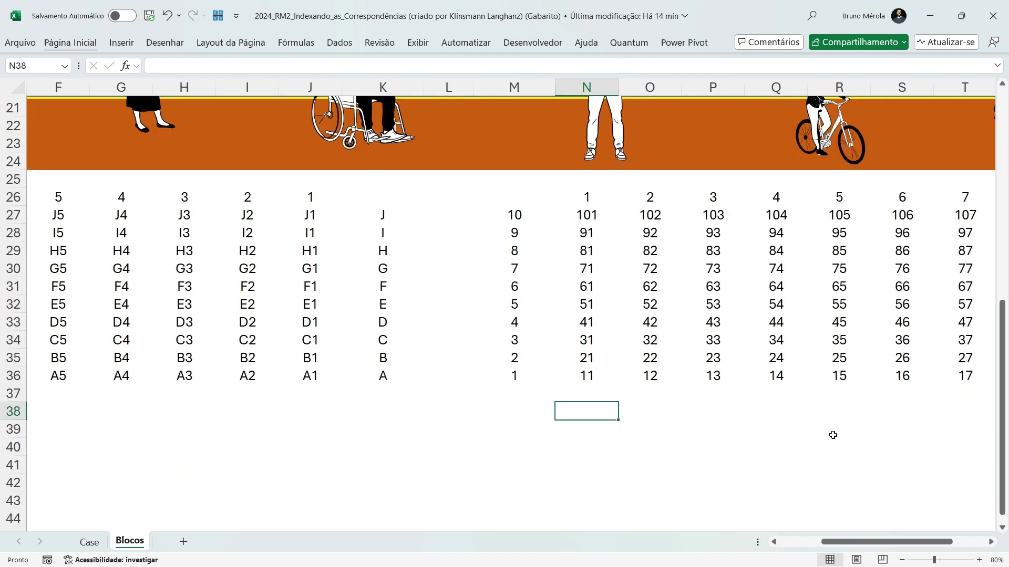
text(=paracol)
key(Tab)
key(Up)
key(Up)
key(Up)
key(Up)
key(Up)
key(Up)
key(Up)
key(Up)
key(Up)
key(Up)
key(Up)
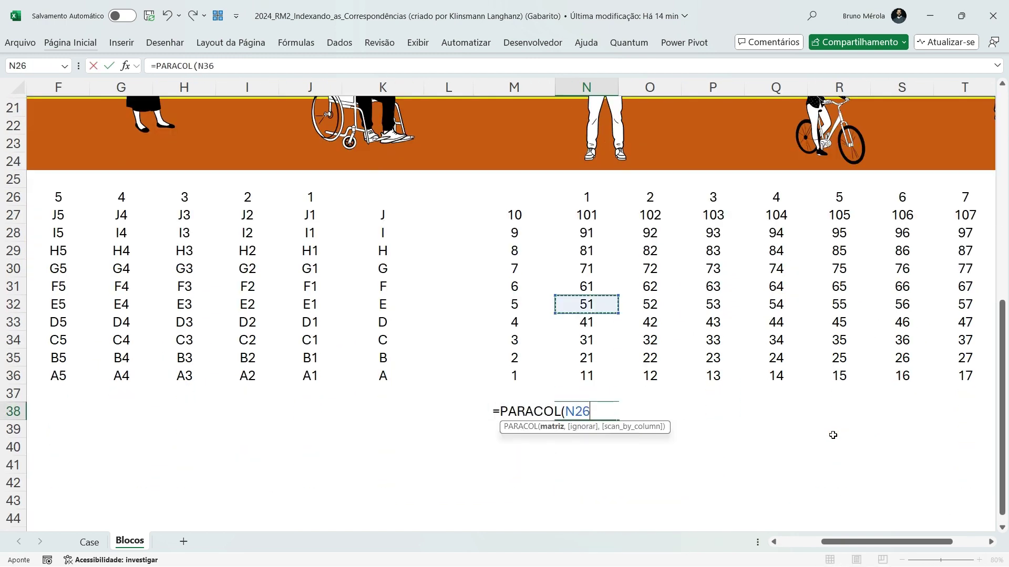
key(ctrl+shift+Down)
key(ctrl+shift+Right)
key(BackSpace)
key(BackSpace)
key(BackSpace)
key(BackSpace)
key(BackSpace)
key(BackSpace)
key(BackSpace)
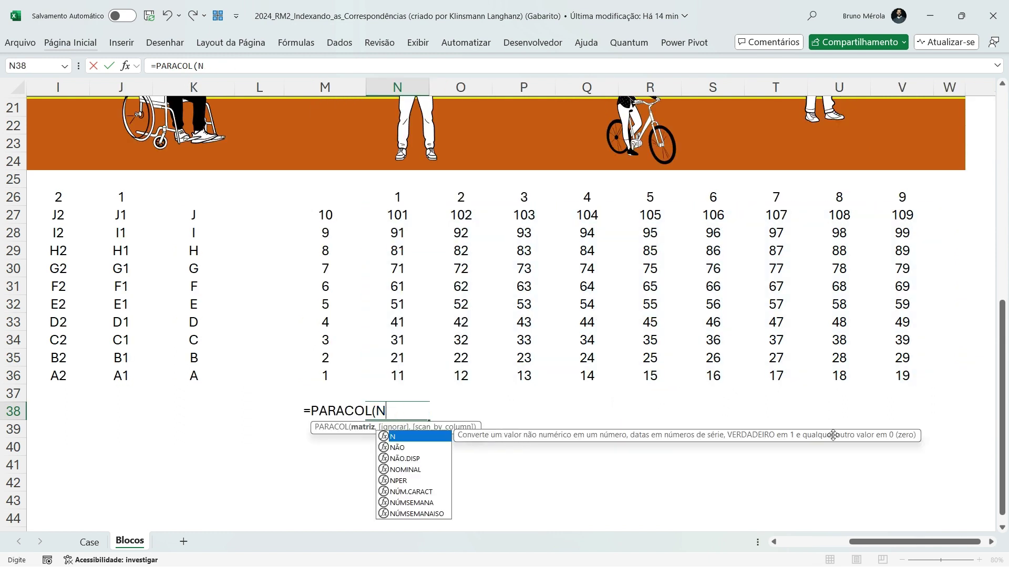
text(ap)
key(Tab)
text())
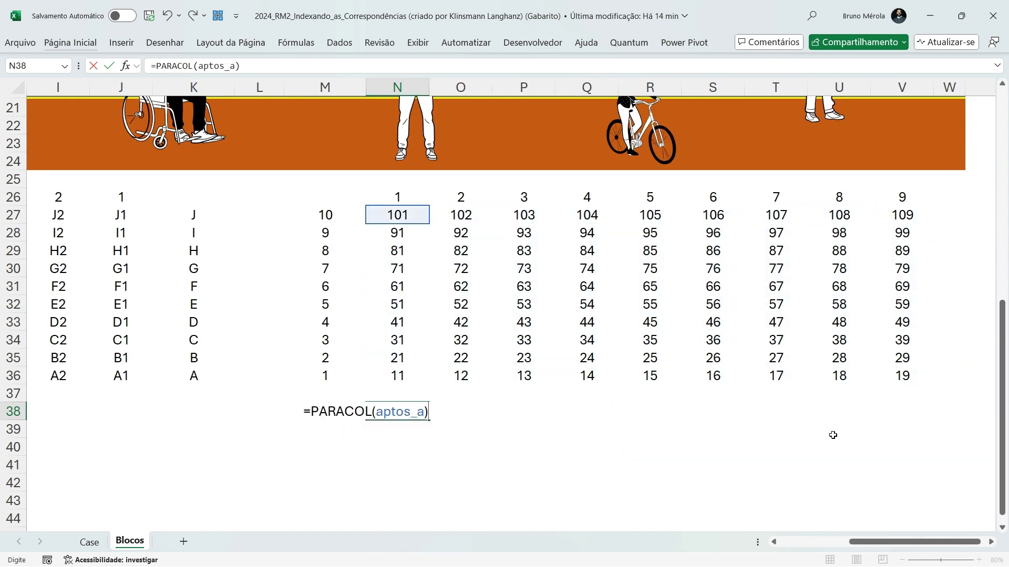
key(Tab)
Stack the Bloco A letter counts beside the unit codes by entering =PARACOL(cartas_a) in O38.
text(=parac)
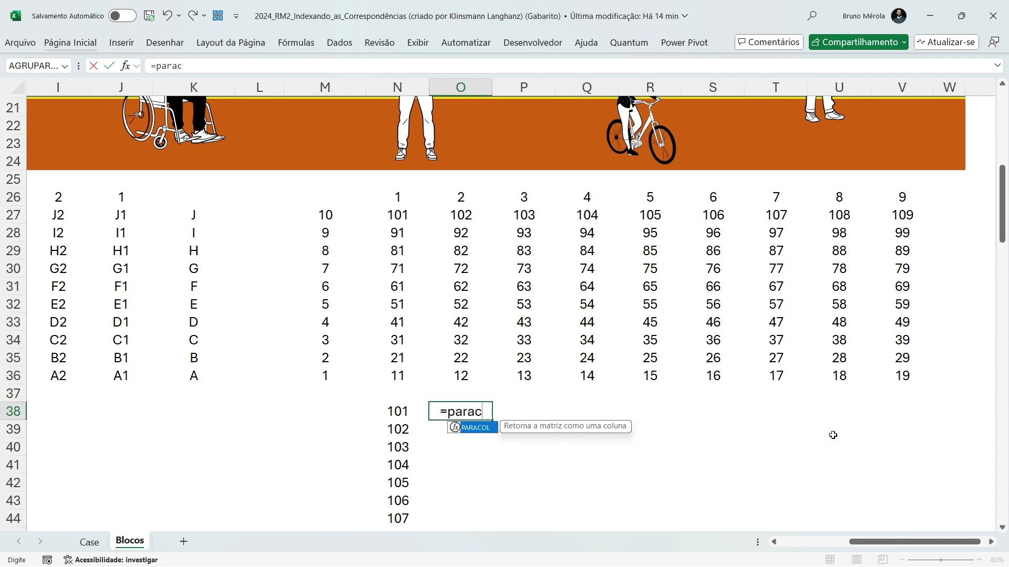
key(Tab)
text(cart)
key(Tab)
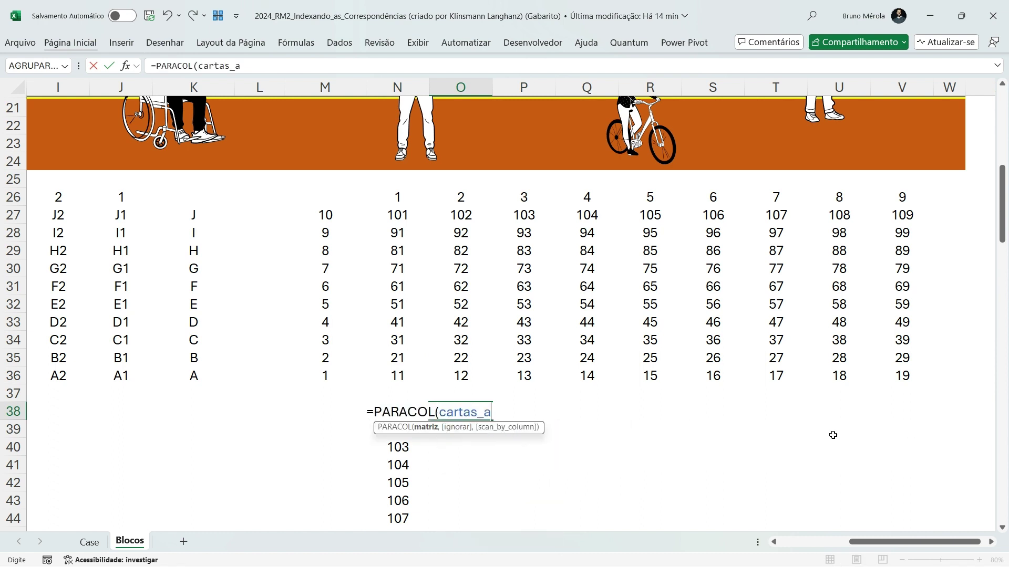
text())
key(Return)
Insert a row above the two stacked columns and enter the headers apto in N38 and cartas in O38.
key(Up)
key(Left)
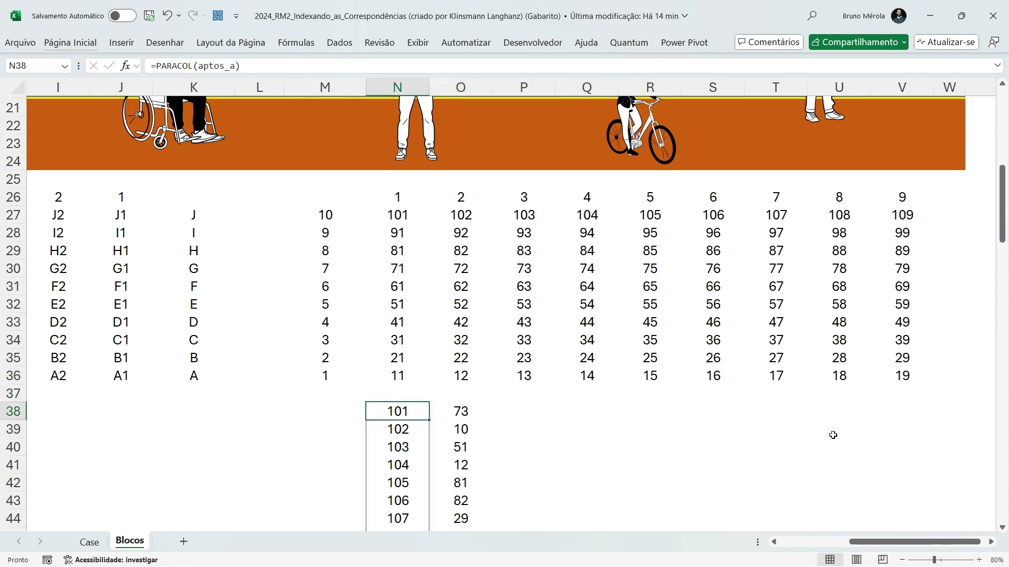
key(shift+space)
key(ctrl+plus)
text(apto)
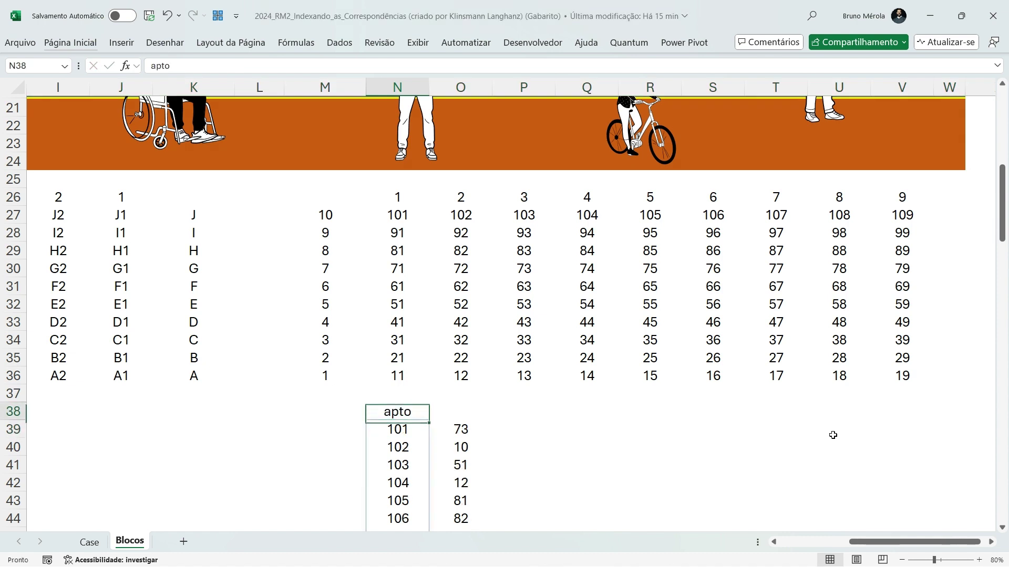
key(Tab)
text(cartas)
key(Left)
key(Down)
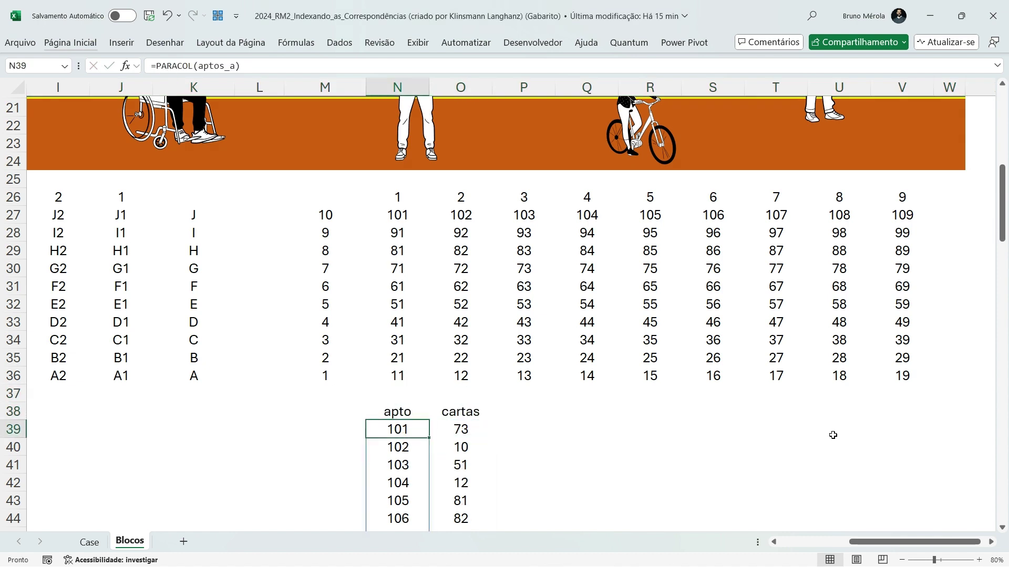
Review the stacked apto and cartas columns below the Bloco A unit-code grid.
key(Right)
key(Up)
key(Right)
key(Left)
key(Left)
key(Down)
key(Down)
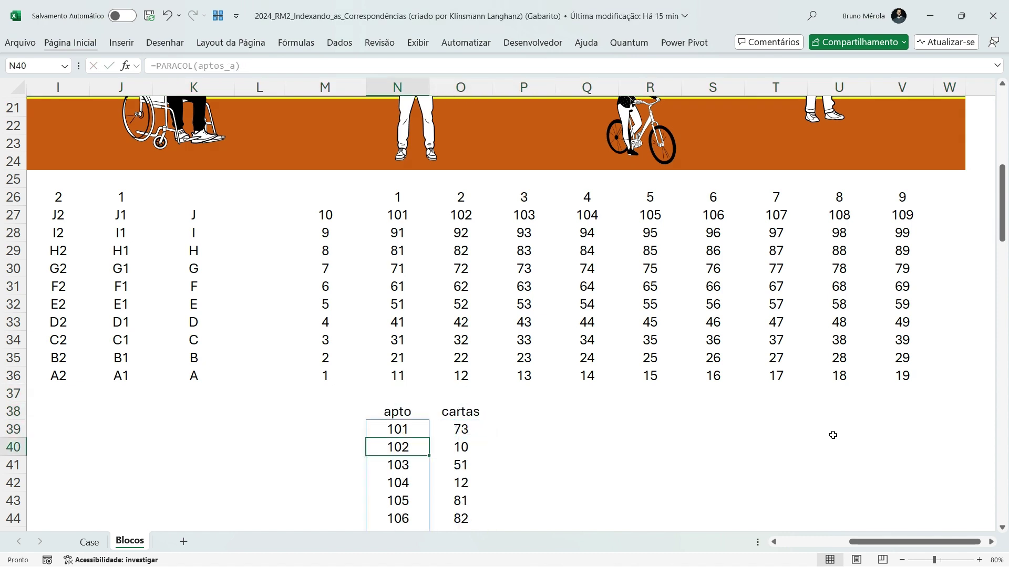
scroll(500, 355, down, 14)
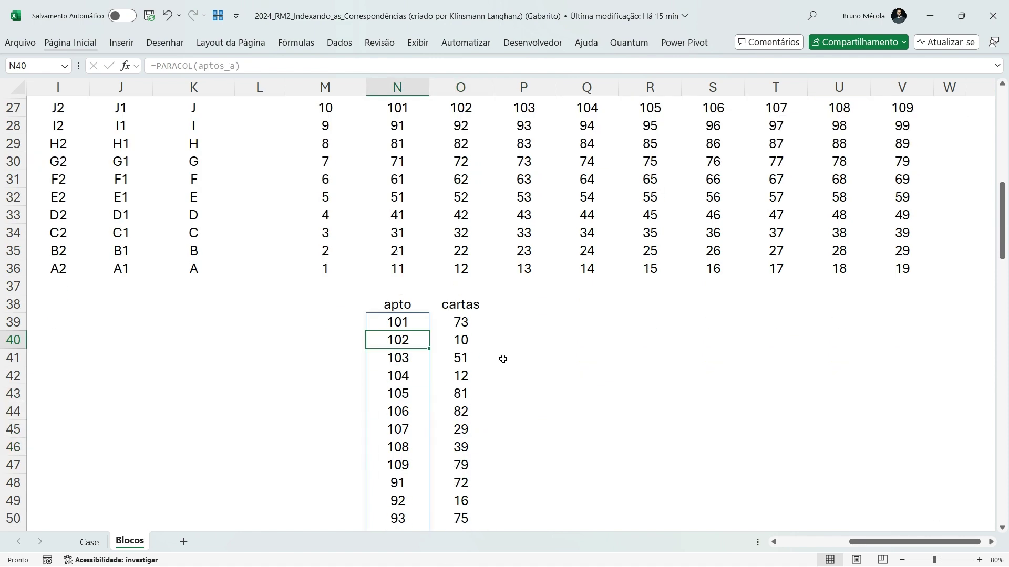
Enter the headers apto in B38 and cartas in C38, below the Bloco B unit-code grid.
scroll(464, 352, up, 13)
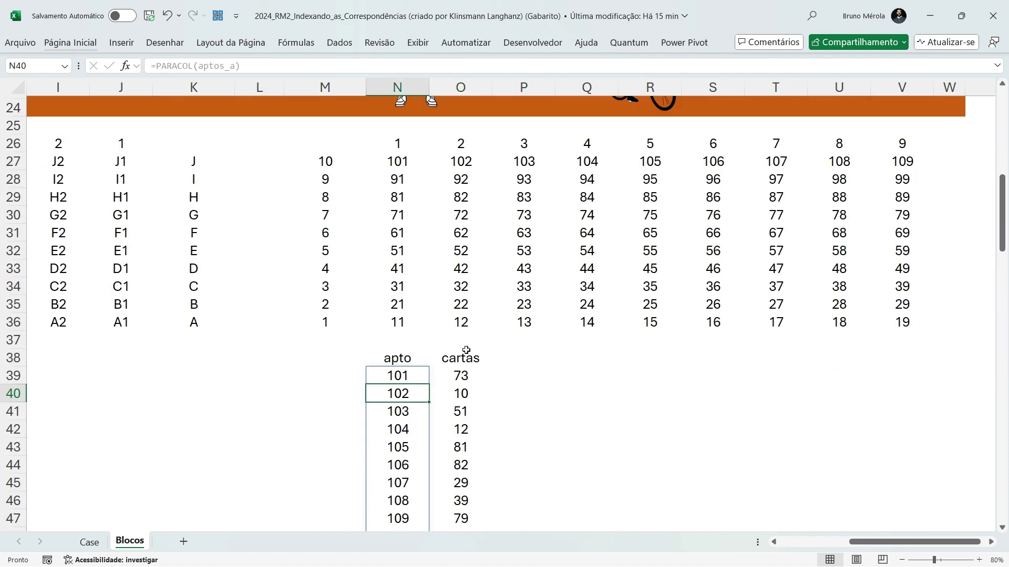
key(Up)
key(Up)
key(Up)
key(Right)
key(Down)
key(Home)
key(Right)
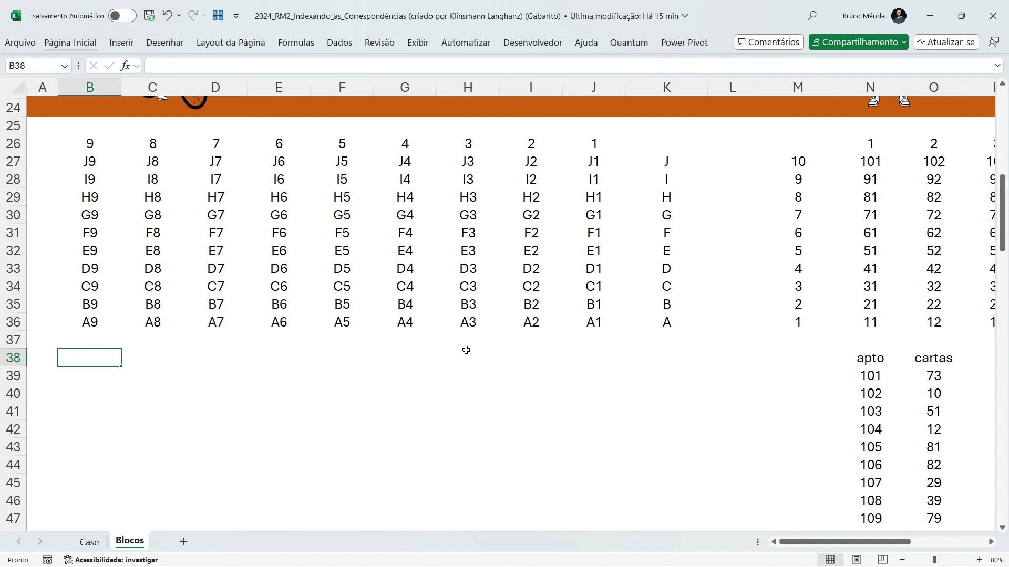
key(Up)
key(Down)
text(=)
key(Escape)
text(apto)
key(Tab)
text(cartas)
key(Return)
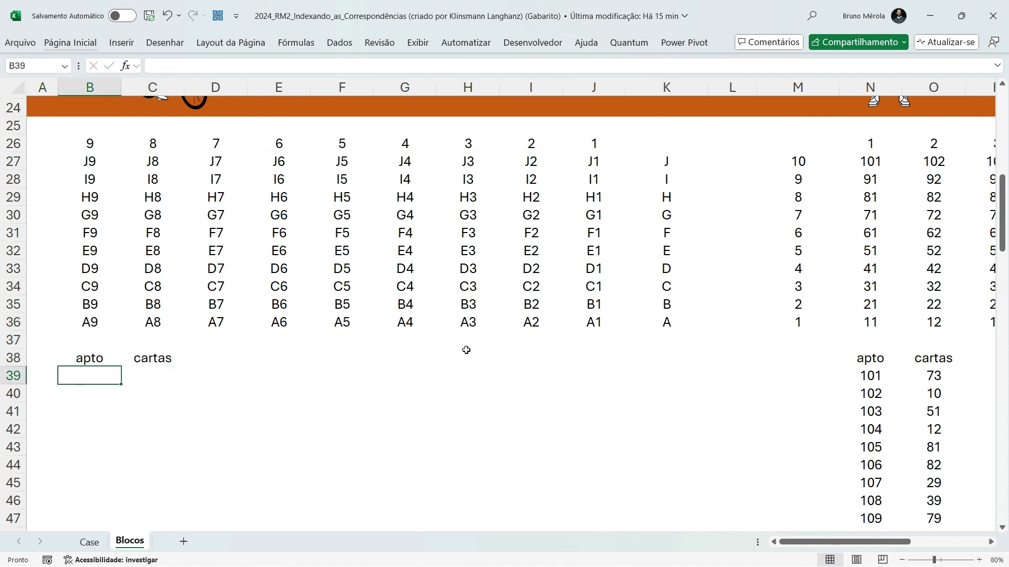
Stack the Bloco B unit codes into a single column from B39 with =PARACOL(aptos_b).
text(=paraco)
key(Tab)
key(Up)
key(Up)
key(Up)
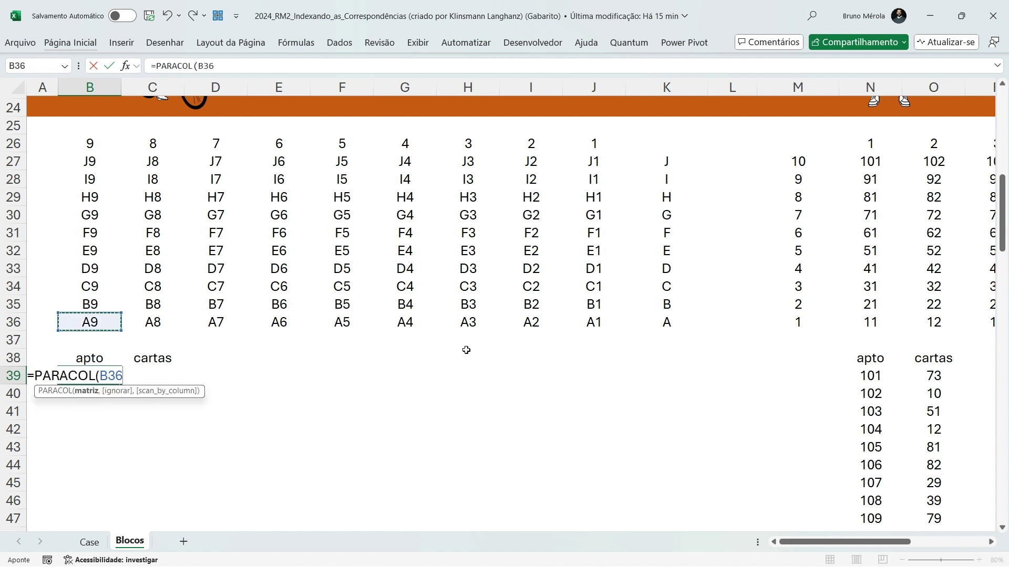
key(Up)
key(BackSpace)
text(to)
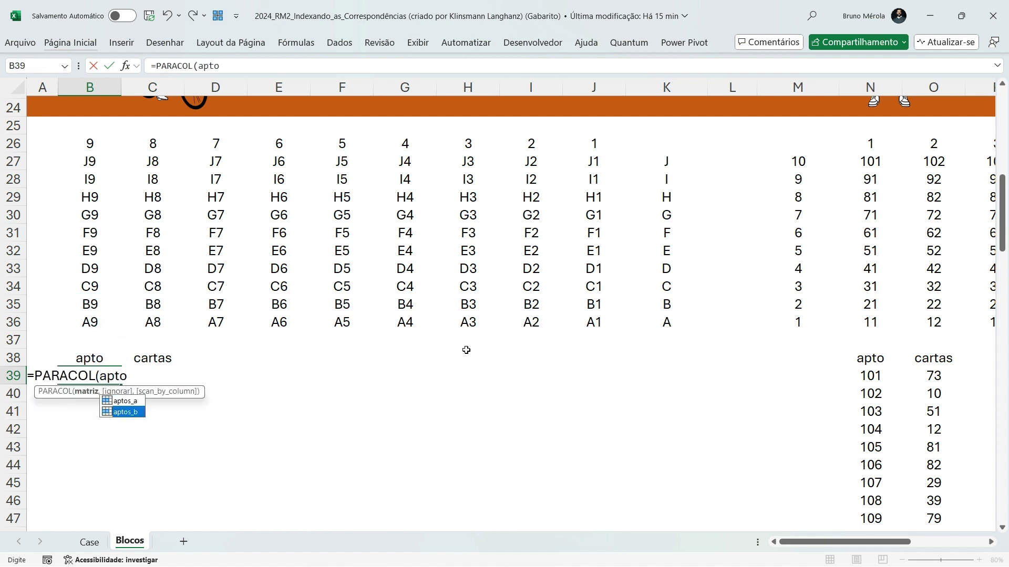
key(Tab)
key(Tab)
Stack the Bloco B letter counts beside the unit codes by entering =PARACOL(cartas_b) in C39.
text(=paraco)
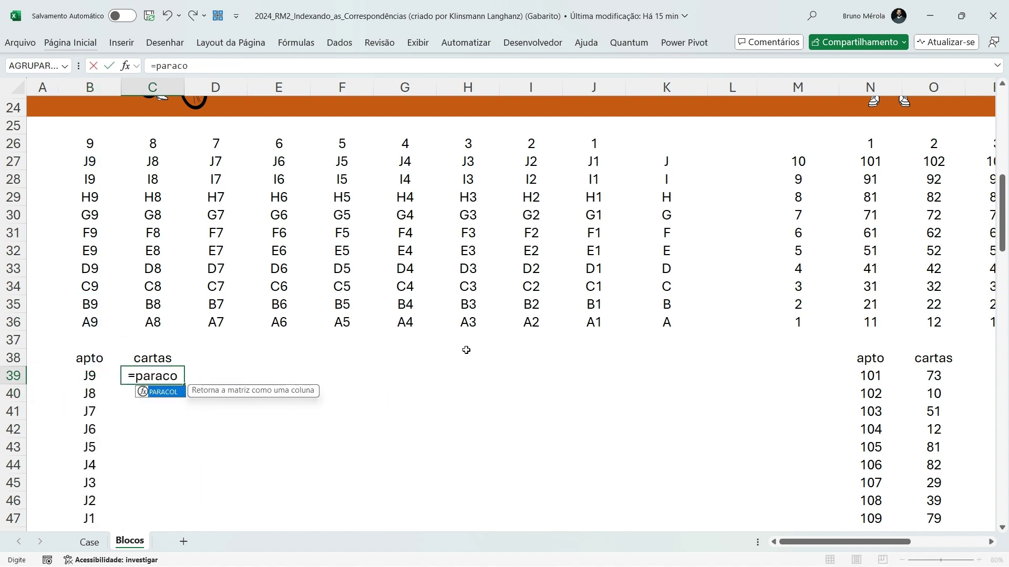
key(Tab)
text(cartas_b)
key(ctrl+Return)
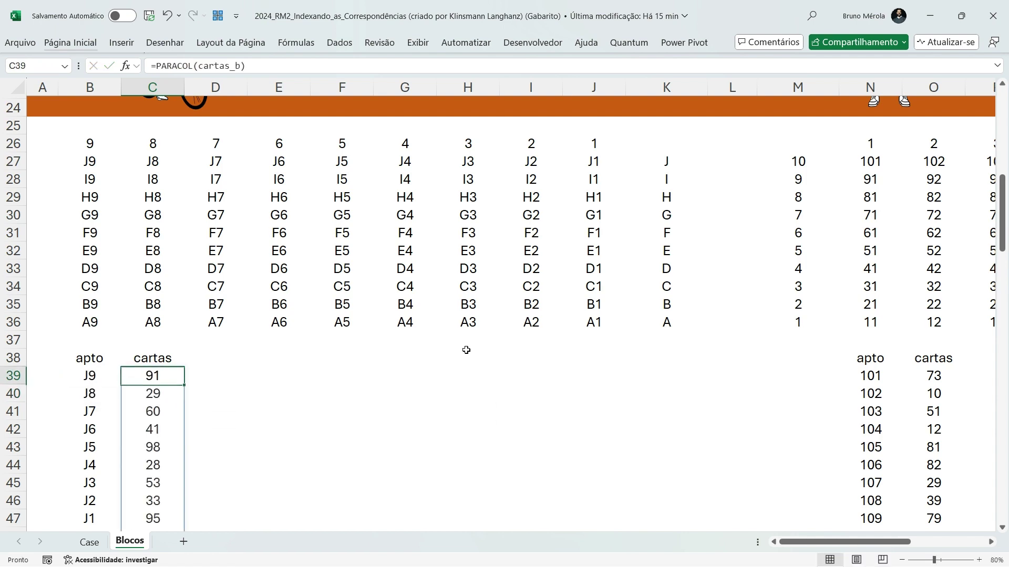
key(Left)
key(Right)
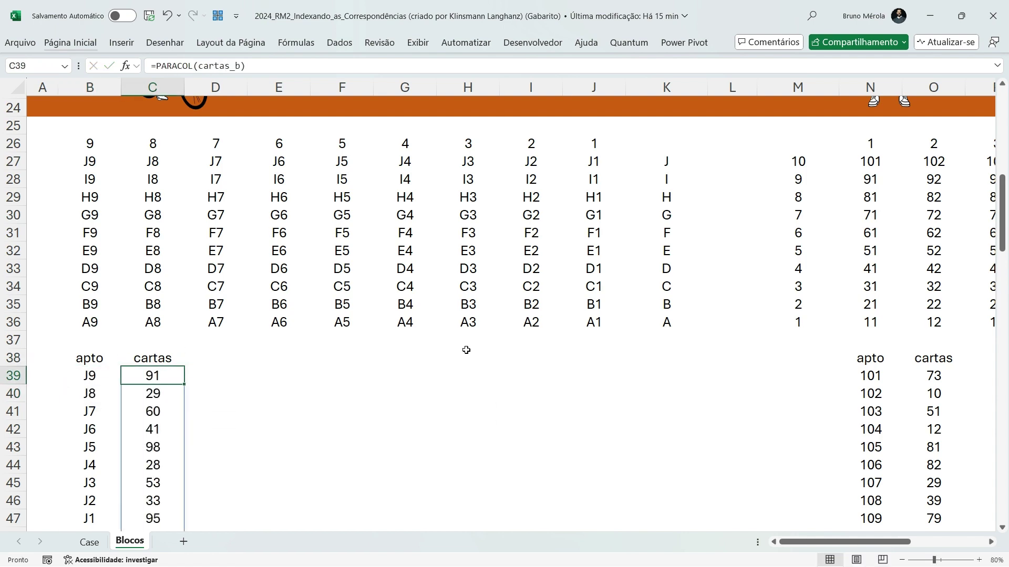
On the Case sheet, look up the letters of the four crossing apartments by entering =PROCX(O144#,Blocos!N39#,Blocos!O39#) in O147.
key(ctrl+Page_Up)
key(Down)
key(Down)
key(Down)
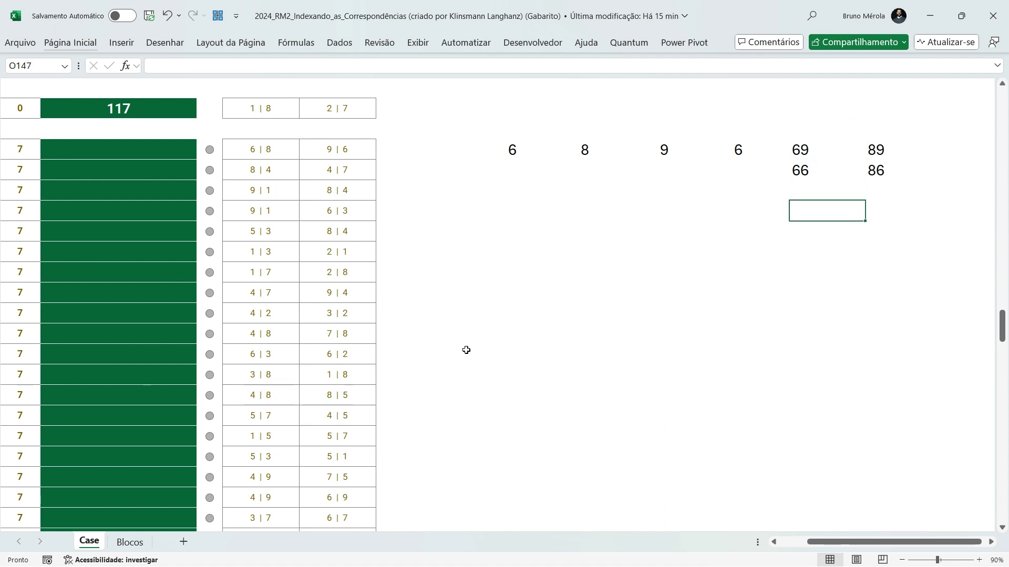
text(=procx)
key(Tab)
key(Up)
key(Up)
key(Up)
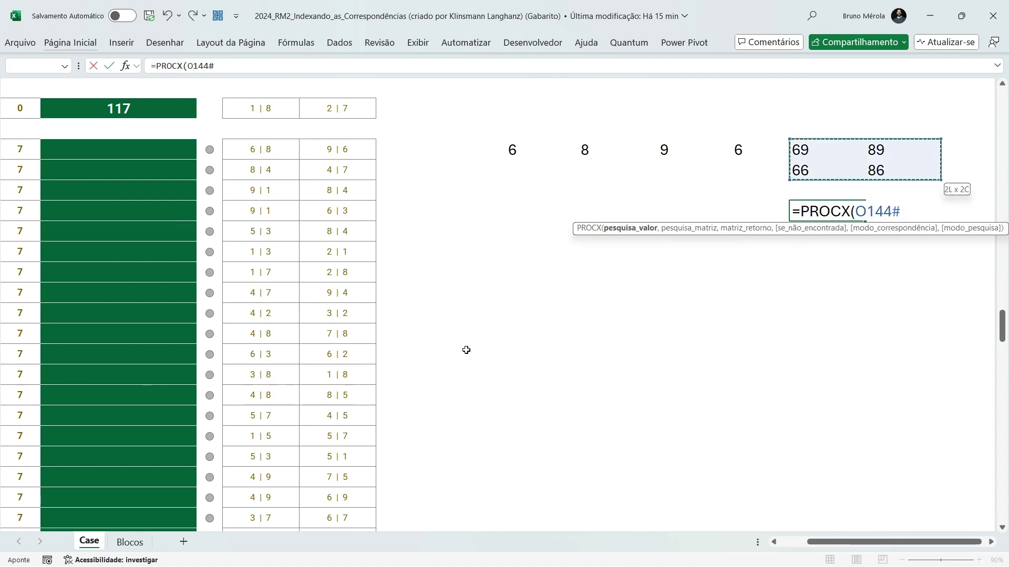
text(,)
key(ctrl+Page_Down)
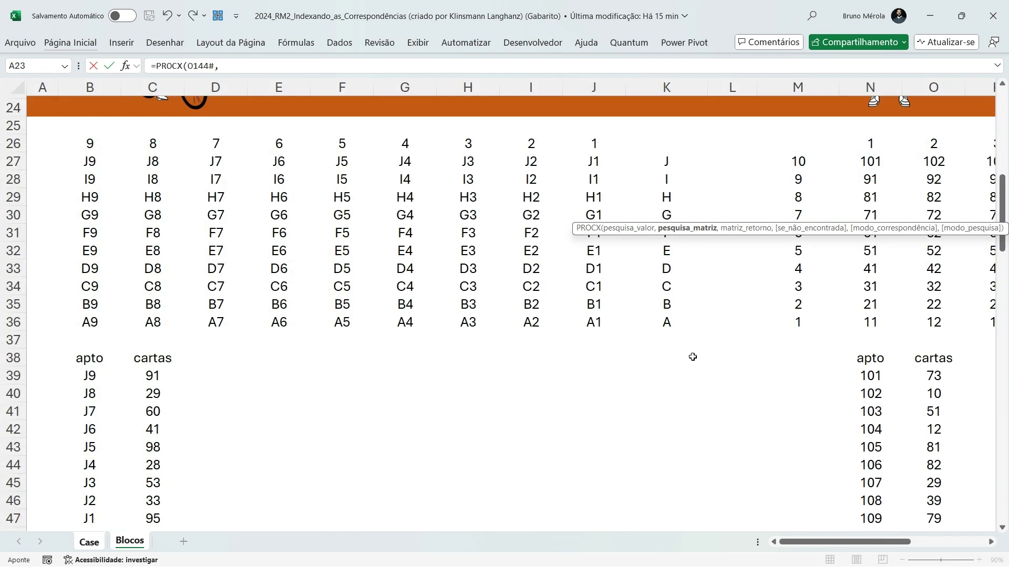
click(866, 374)
text(#,)
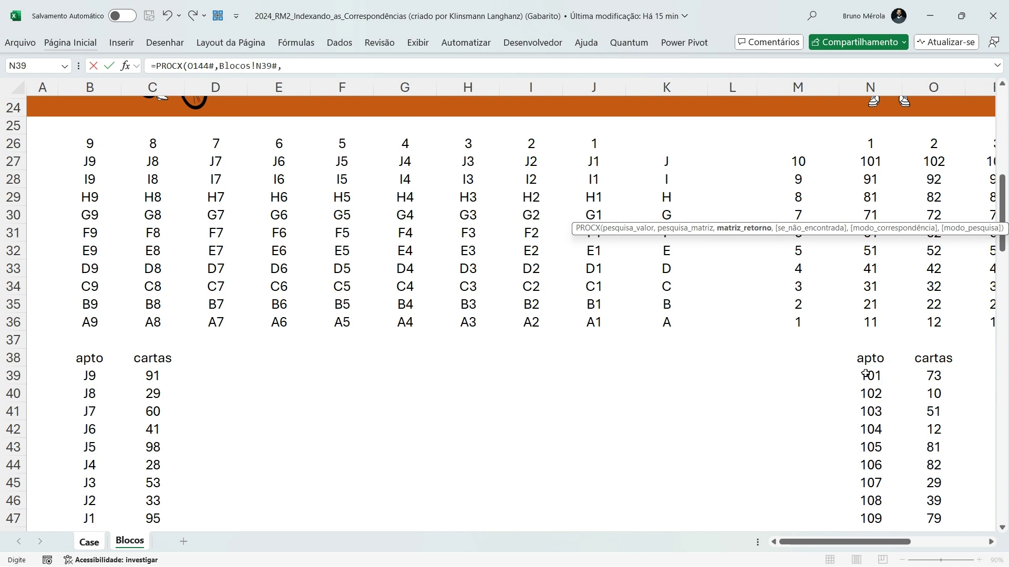
click(938, 377)
text(#)
key(Return)
key(Up)
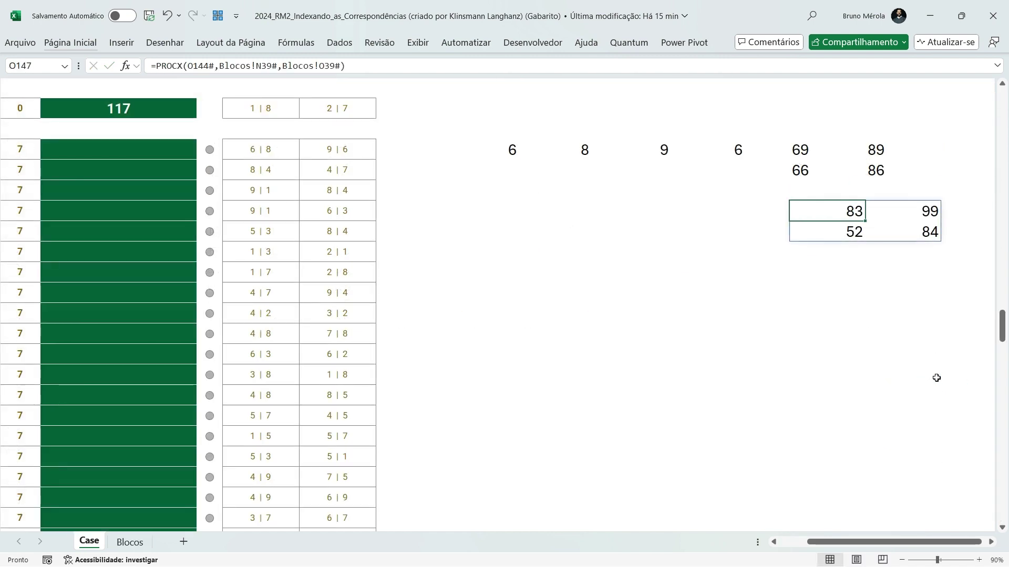
Wrap the PROCX lookup in O147 in SOMA to total the four apartments' letters.
click(160, 67)
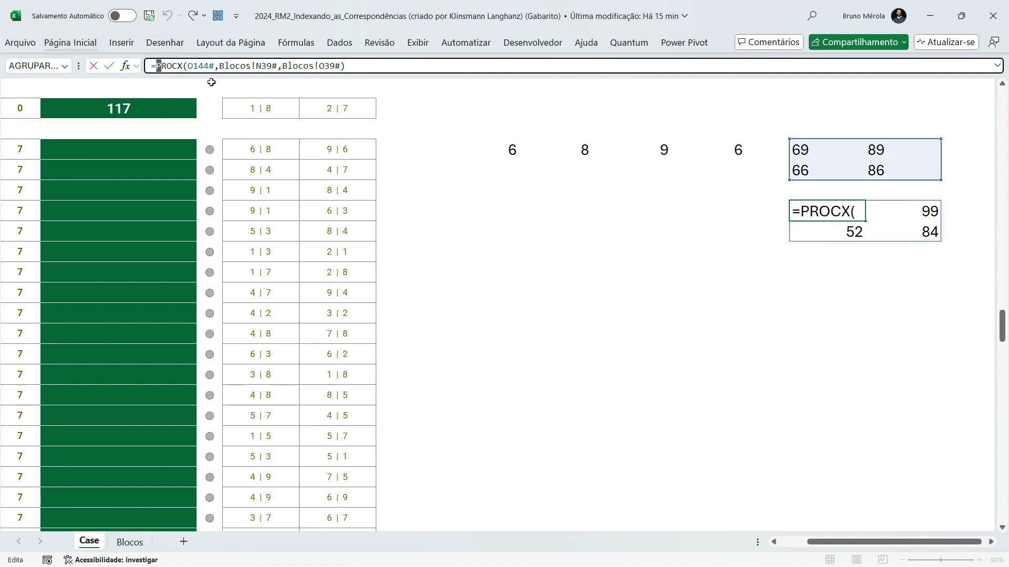
text(soma()
key(End)
text())
key(Return)
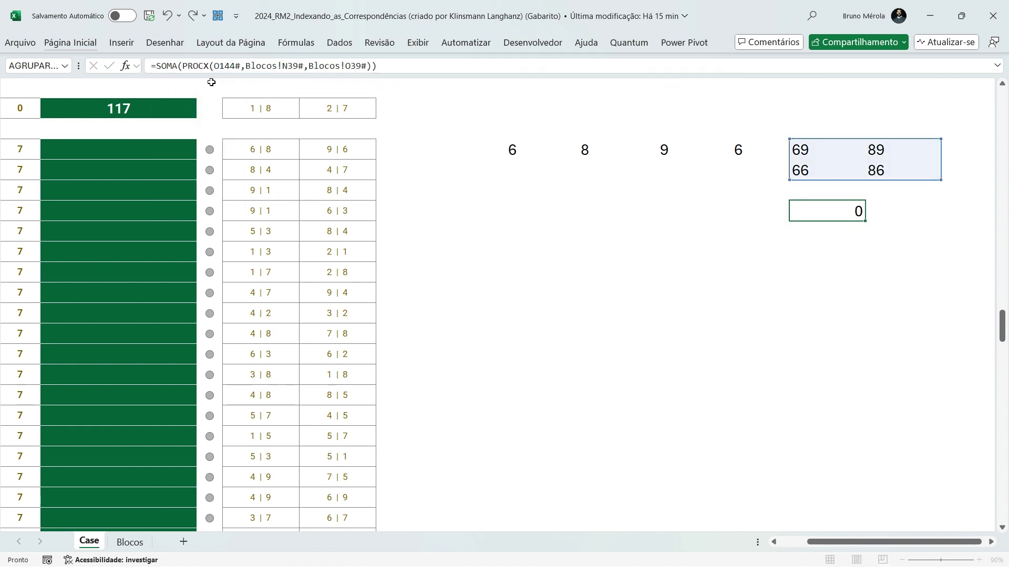
key(Up)
key(Up)
key(Down)
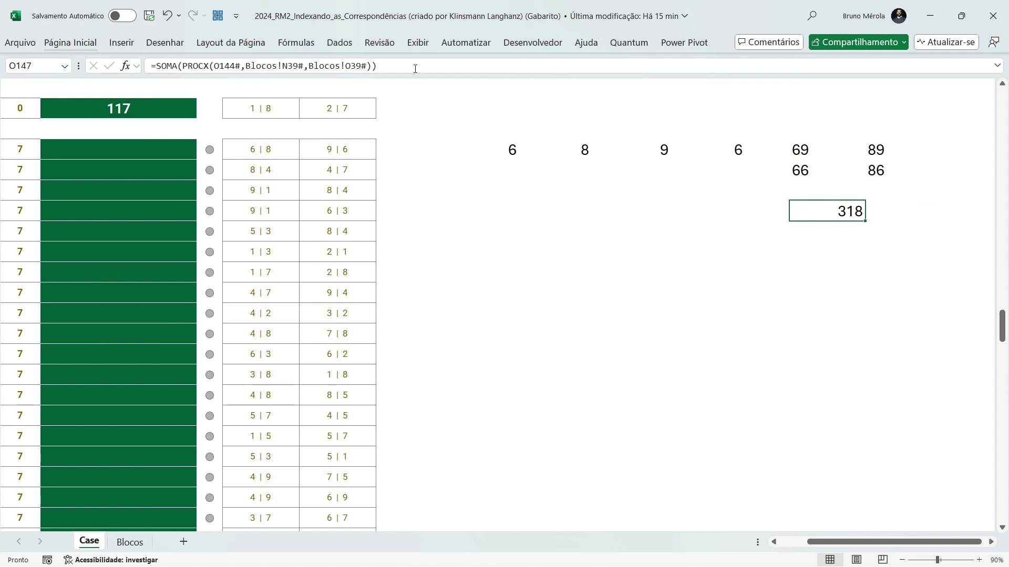
click(336, 68)
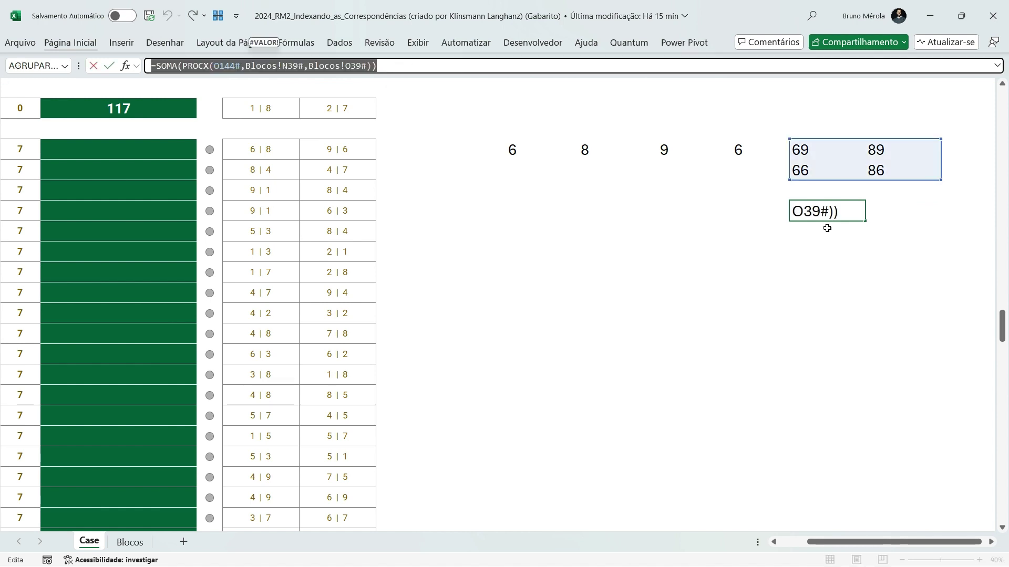
key(Escape)
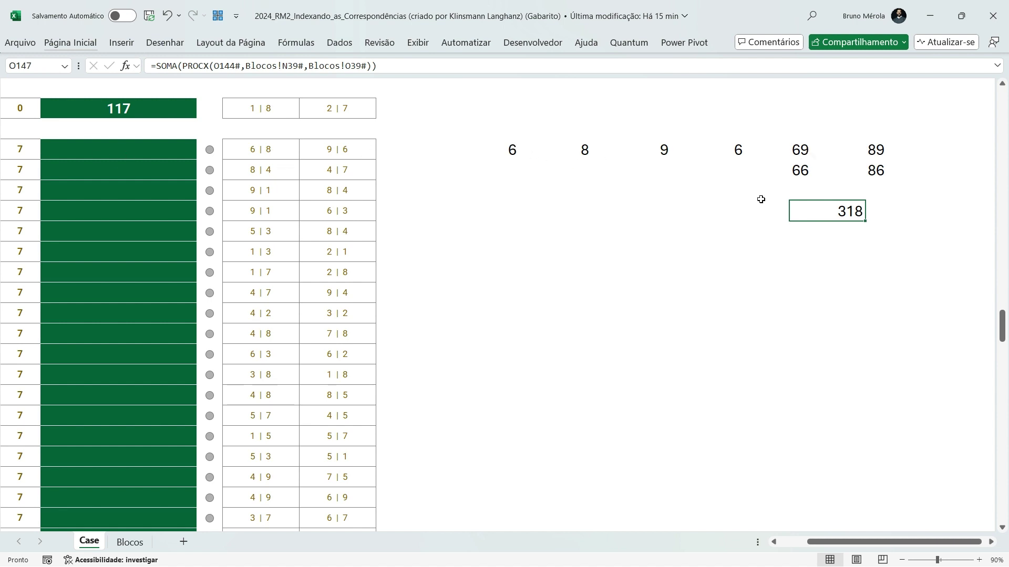
Copy the expression --DIVIDIRTEXTO(H144, " | ") from the formula in L144.
drag(524, 140, 678, 151)
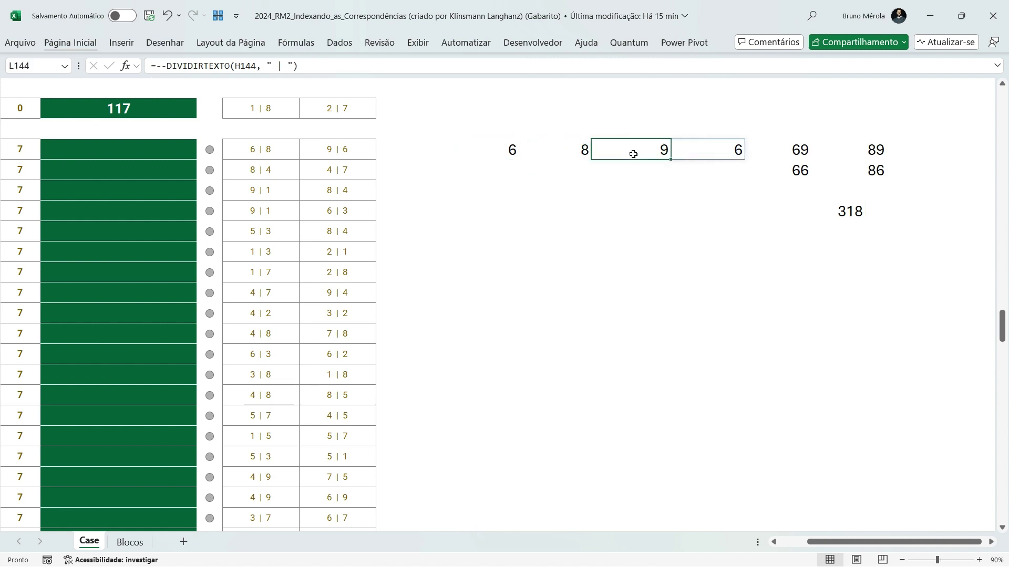
drag(151, 67, 410, 79)
key(ctrl+c)
key(Escape)
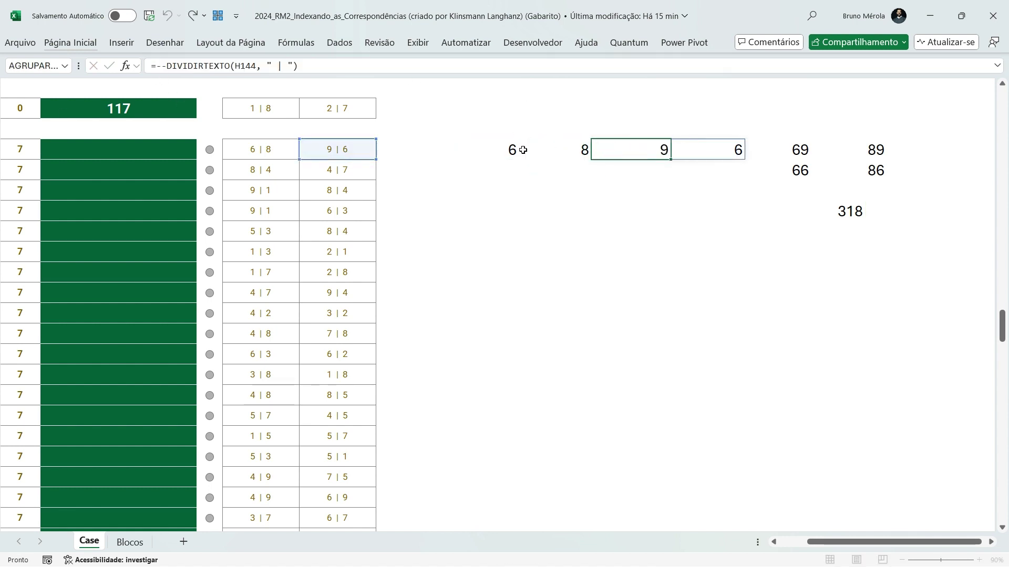
click(507, 150)
click(365, 71)
text(&)
key(Escape)
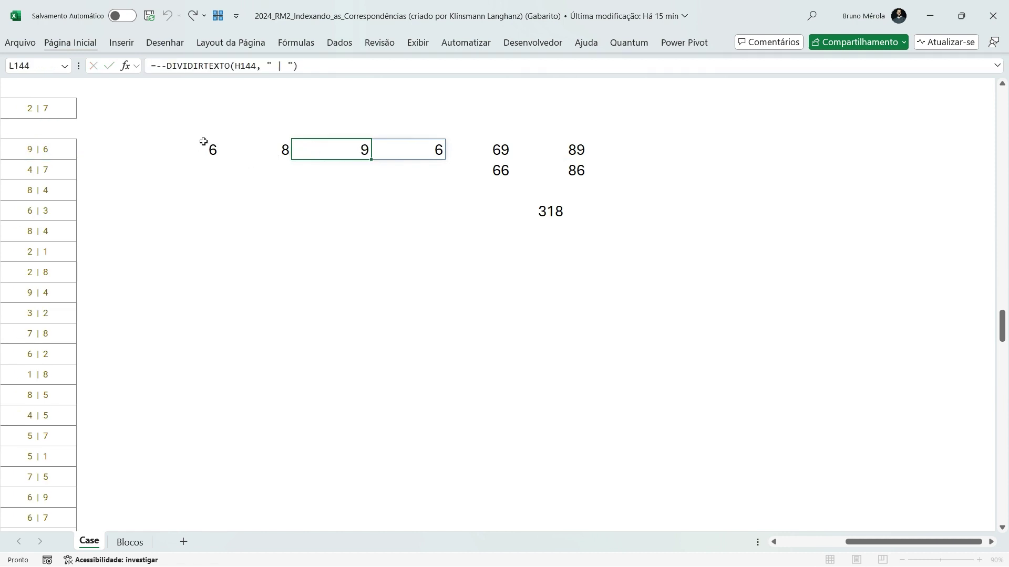
Extend the formula in J144 to =--DIVIDIRTEXTO(G144, " | ") & TRANSPOR(--DIVIDIRTEXTO(H144, " | ")).
click(201, 147)
click(363, 63)
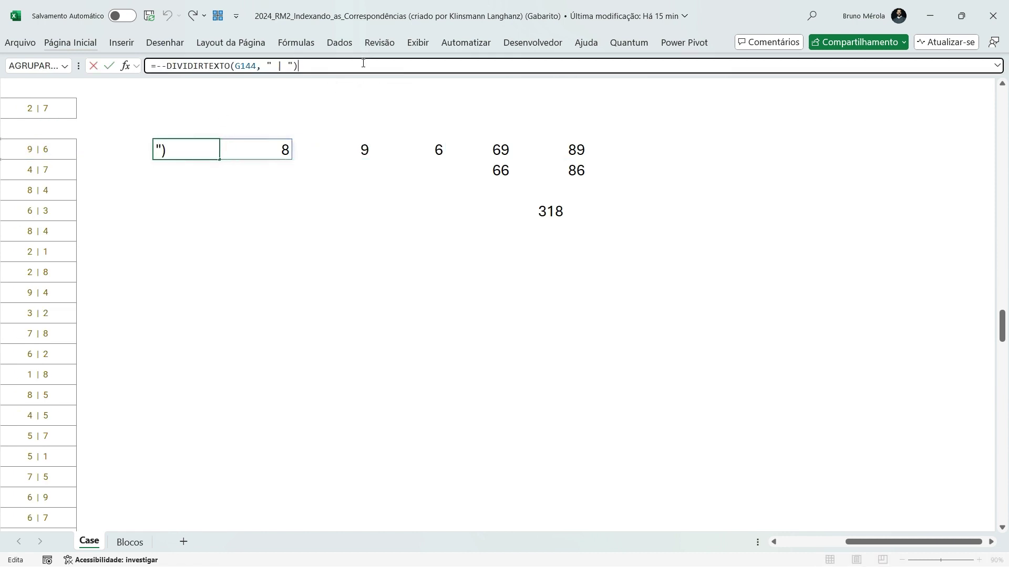
text(& tr)
key(Tab)
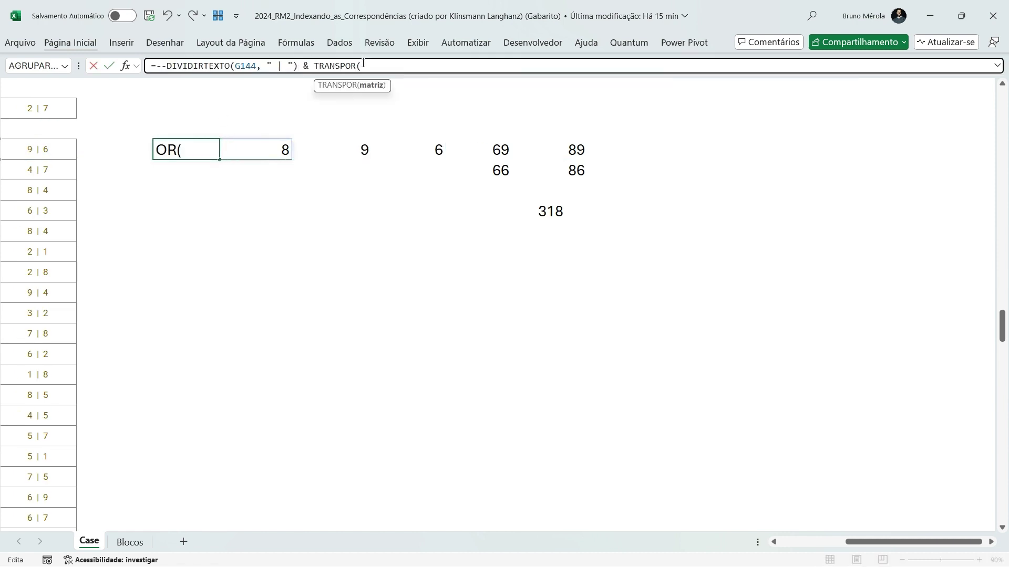
key(ctrl+v)
text())
key(Return)
key(Up)
key(Right)
key(Right)
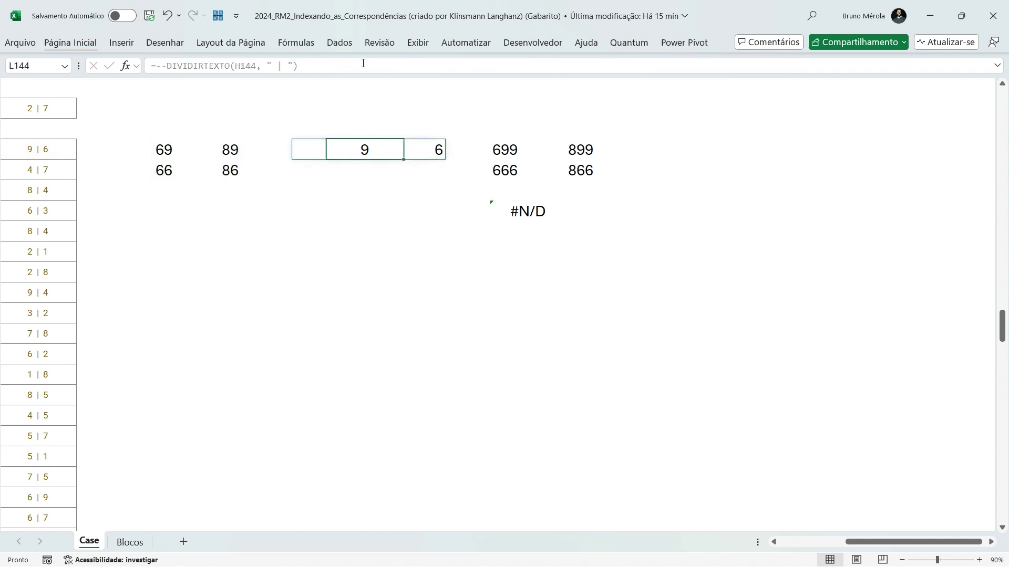
Change the PROCX lookup value in O147's SOMA formula to the spilled range J144#.
key(Left)
key(Down)
key(Down)
key(Down)
key(Right)
key(Right)
key(Right)
key(Right)
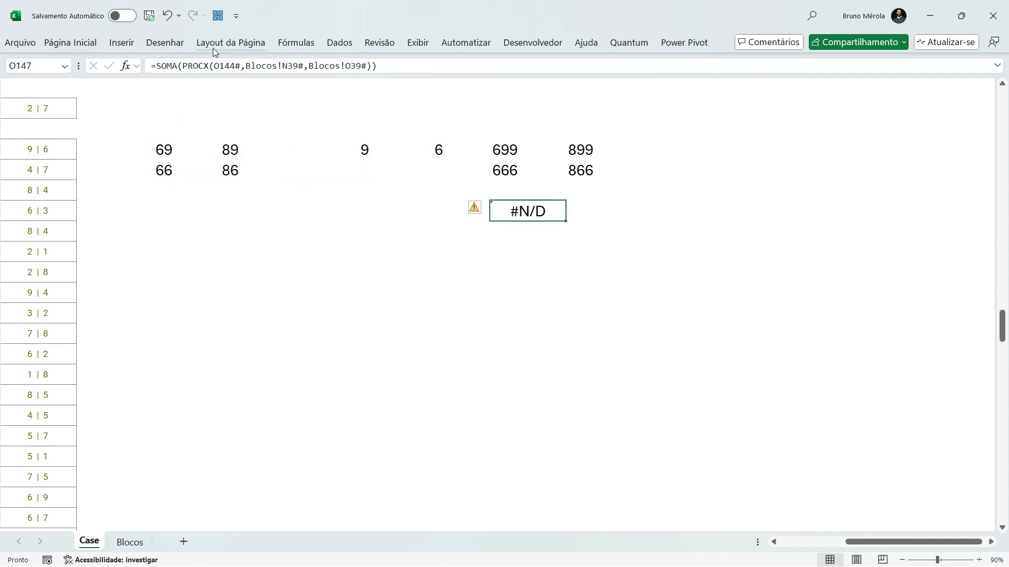
double_click(226, 65)
click(165, 149)
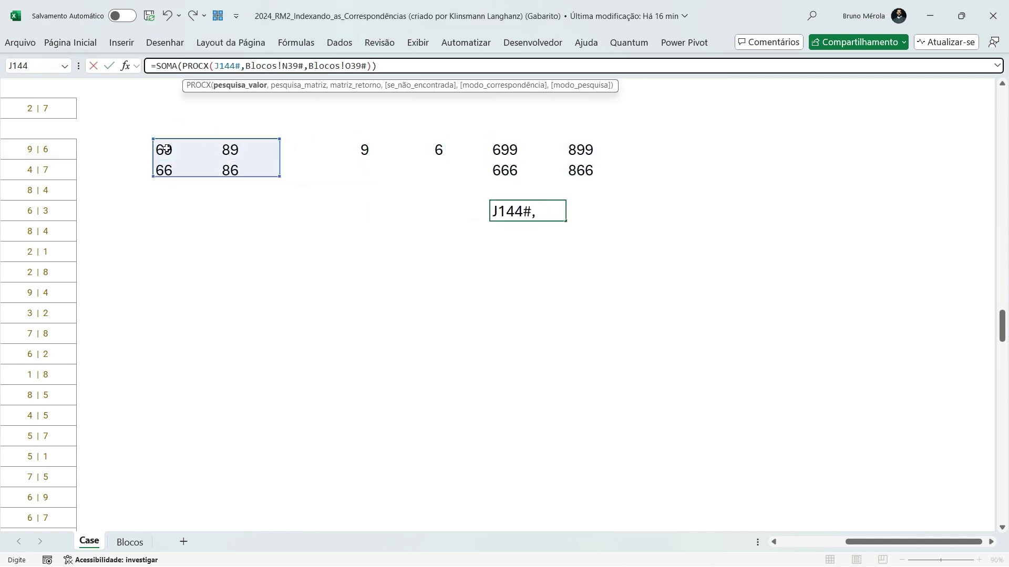
key(Return)
key(Up)
key(Up)
key(Left)
Wrap O147's formula in LET, defining the name aptos with the DIVIDIRTEXTO and TRANSPOR expression copied from J144.
click(166, 149)
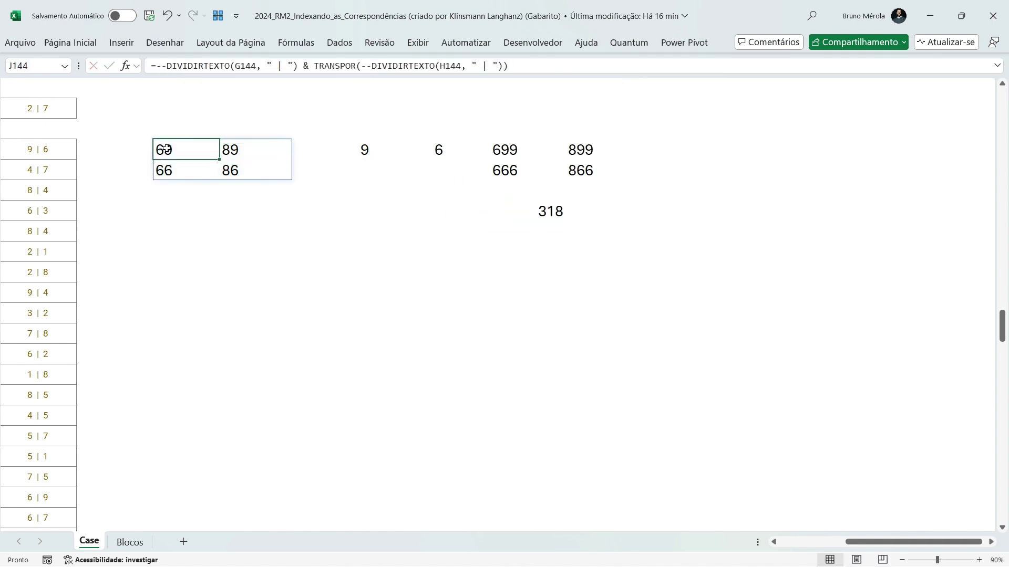
drag(155, 67, 620, 68)
key(ctrl+c)
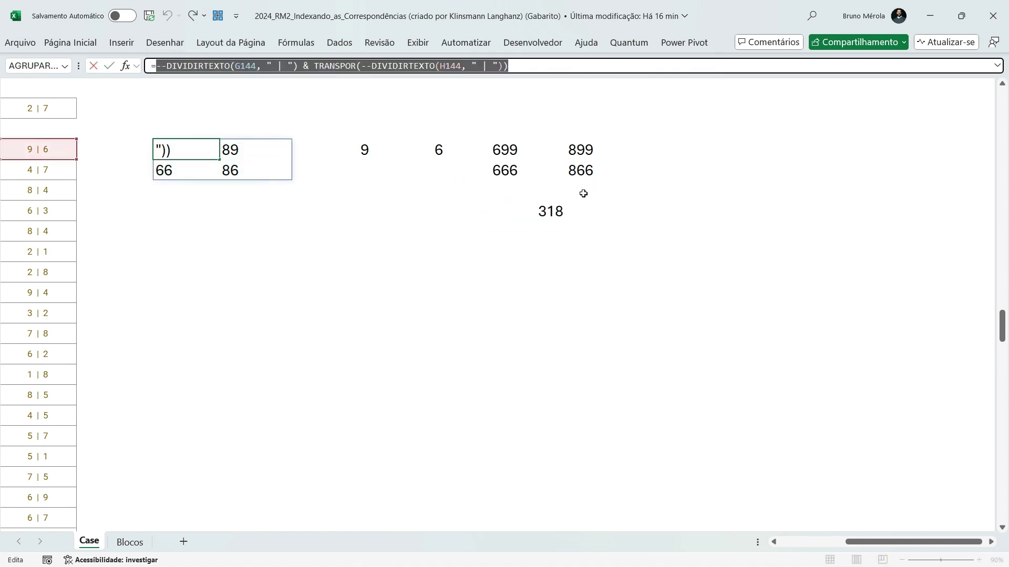
key(Escape)
click(549, 209)
key(ctrl+shift+u)
click(155, 67)
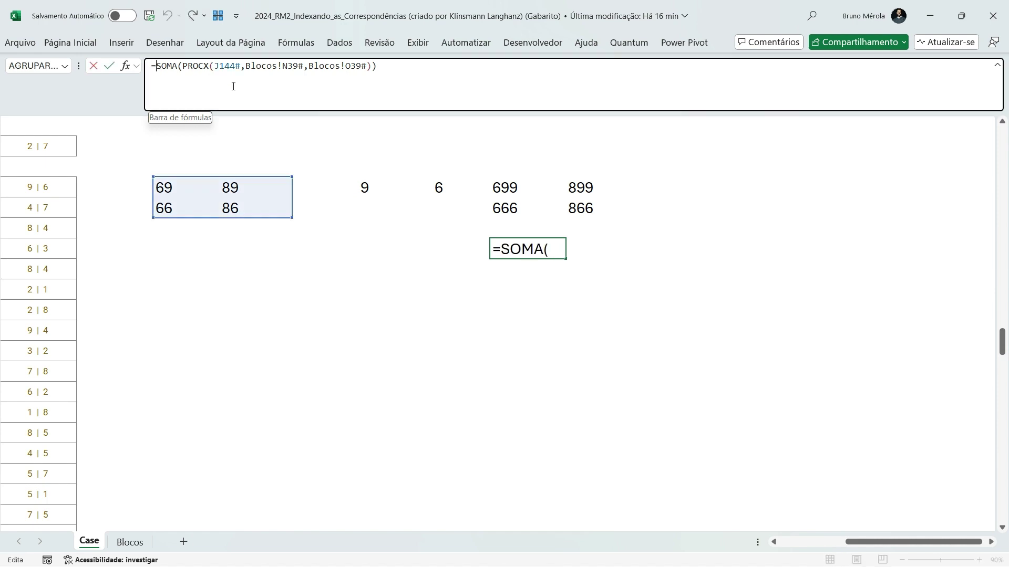
text(let()
key(alt+Return)
text(aptos,)
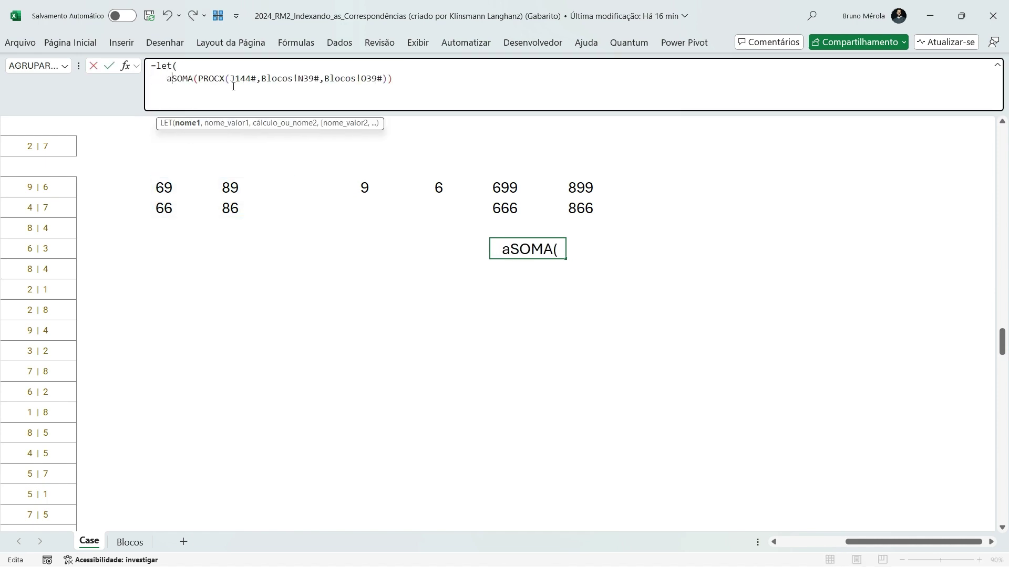
key(ctrl+v)
text(,)
key(alt+Return)
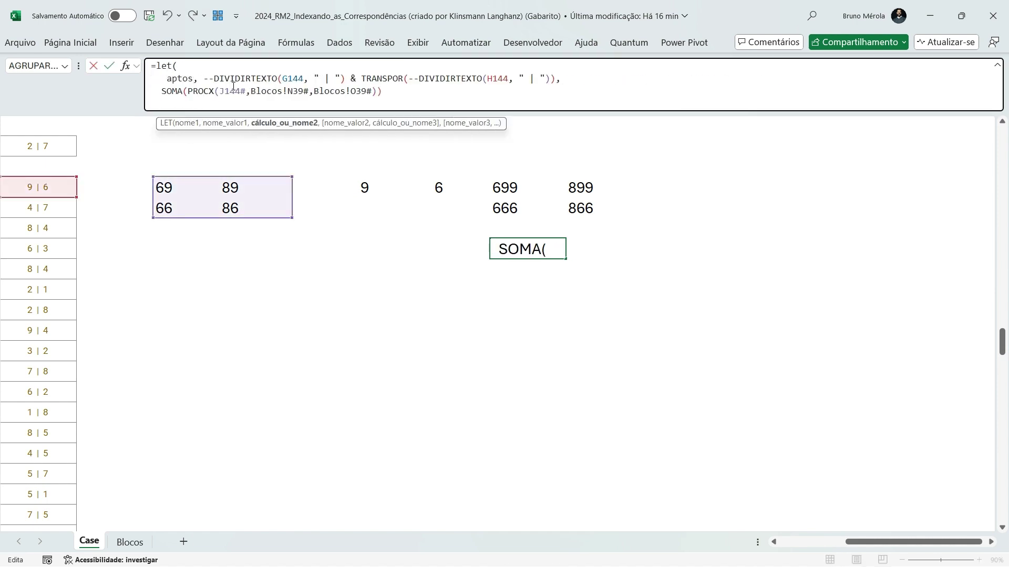
Complete O147's LET formula by replacing J144# with aptos, giving SOMA(PROCX(aptos,Blocos!N39#,Blocos!O39#)) as its final calculation.
double_click(242, 91)
text(aptos)
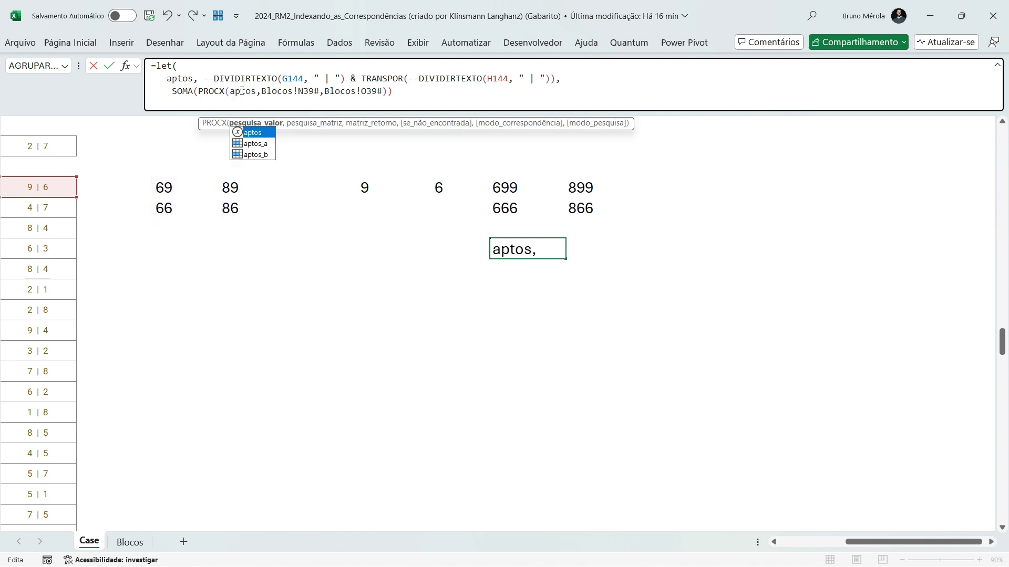
click(174, 92)
key(BackSpace)
key(Up)
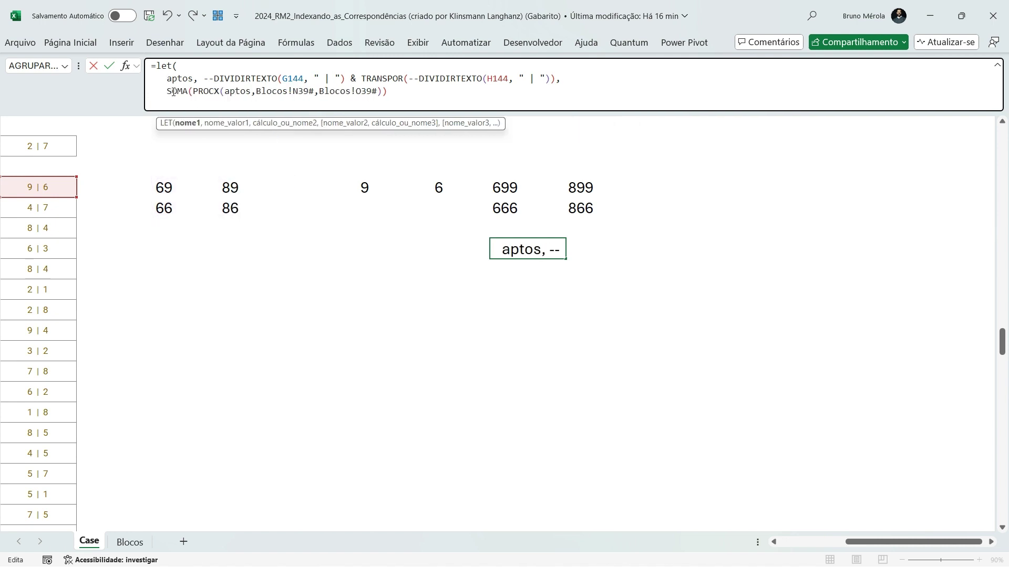
key(Down)
key(End)
text())
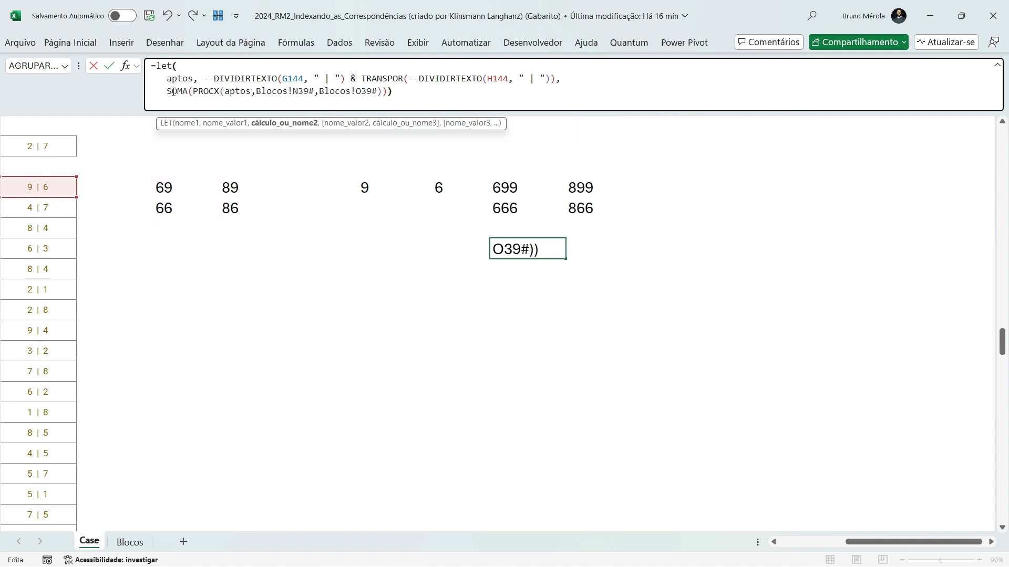
key(ctrl+Return)
click(462, 100)
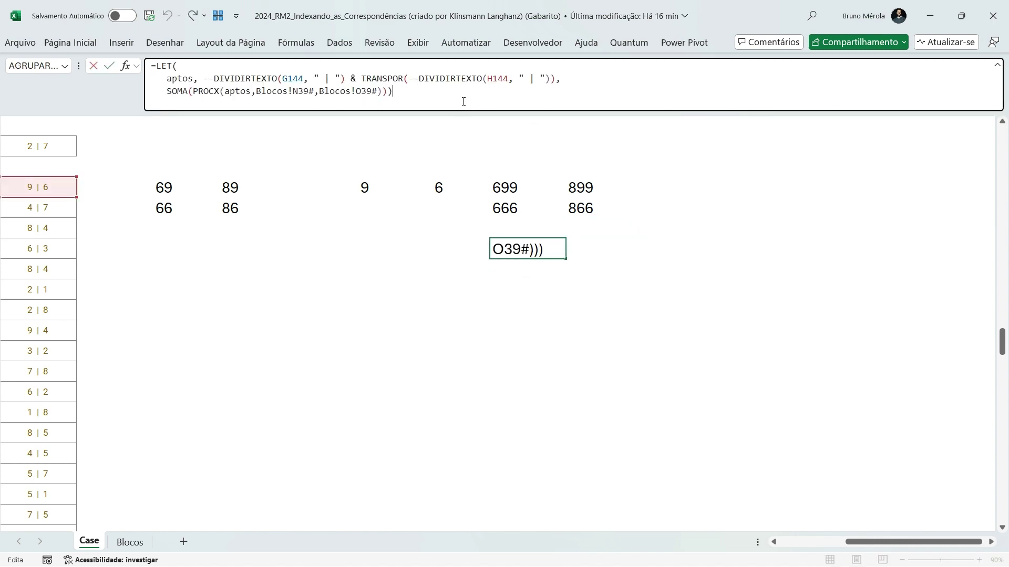
Enter O147's complete LET formula in E144 as the answer to question 51.
key(ctrl+a)
key(Escape)
key(Up)
key(Up)
key(Up)
key(Left)
key(Left)
key(Left)
key(Left)
key(Left)
key(Left)
key(Left)
key(Left)
key(Left)
key(Left)
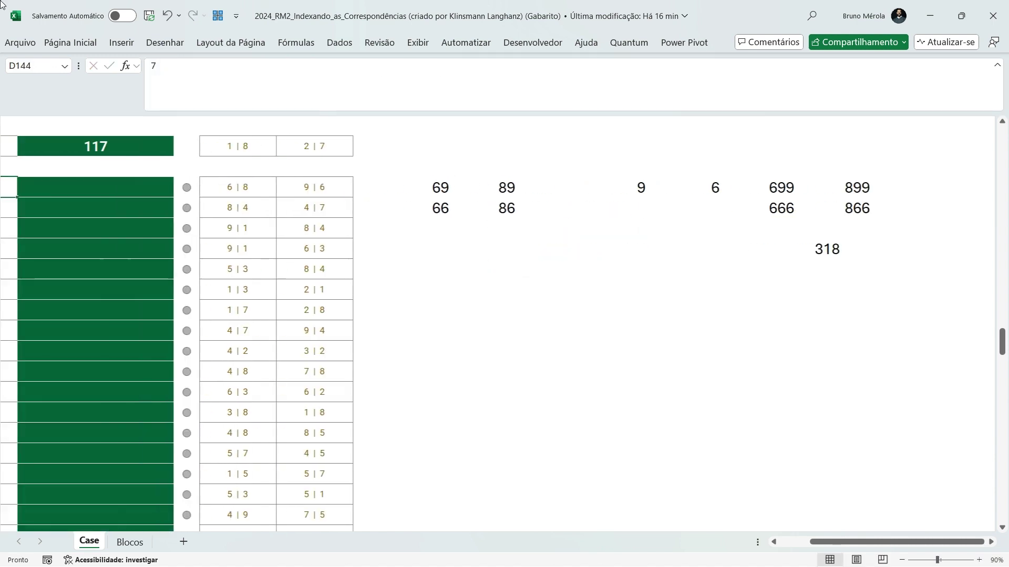
click(193, 92)
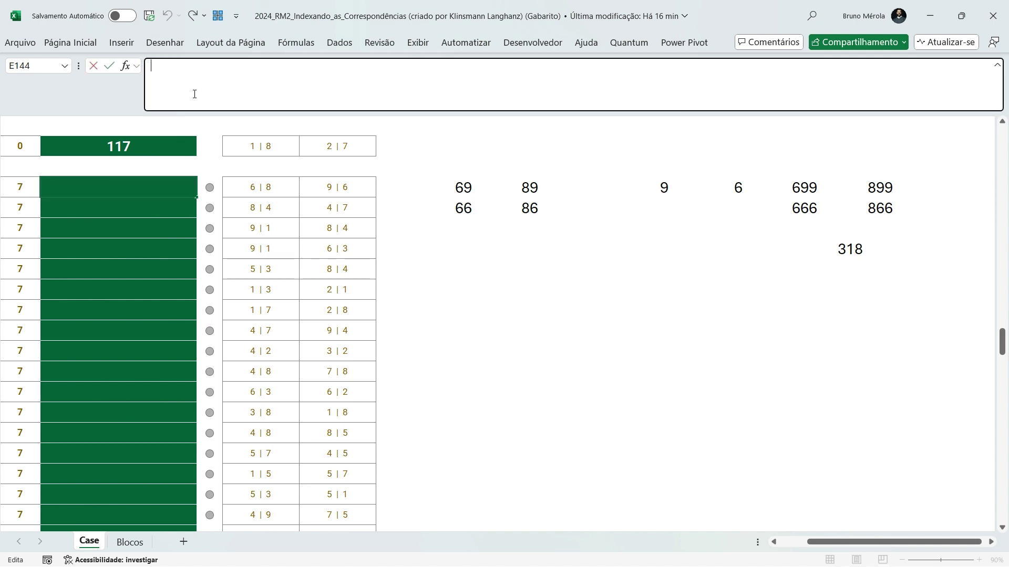
key(ctrl+v)
key(ctrl+Return)
key(ctrl+c)
key(Up)
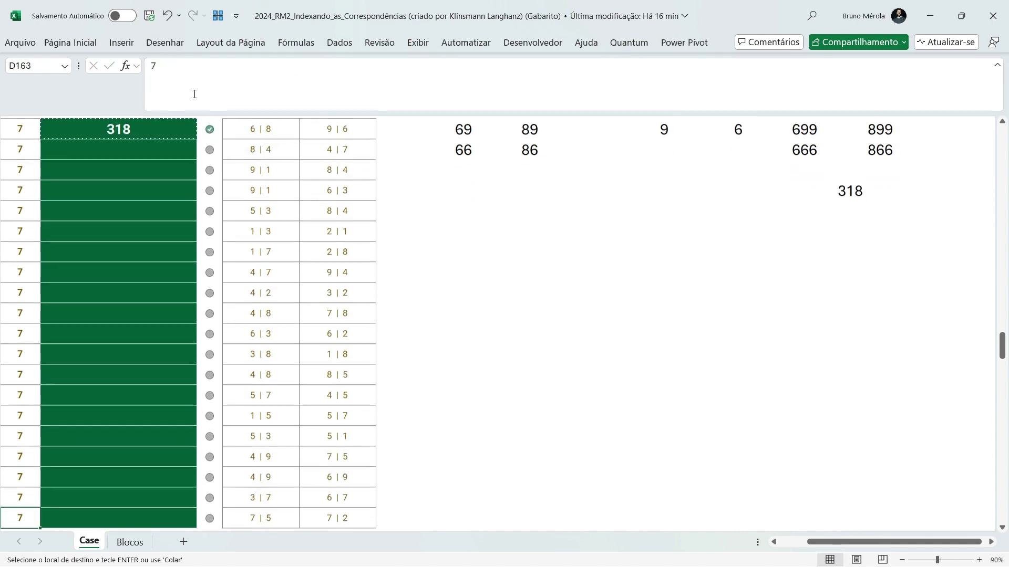
key(ctrl+shift+Down)
key(ctrl+Down)
key(ctrl+Up)
key(Right)
key(Left)
key(Down)
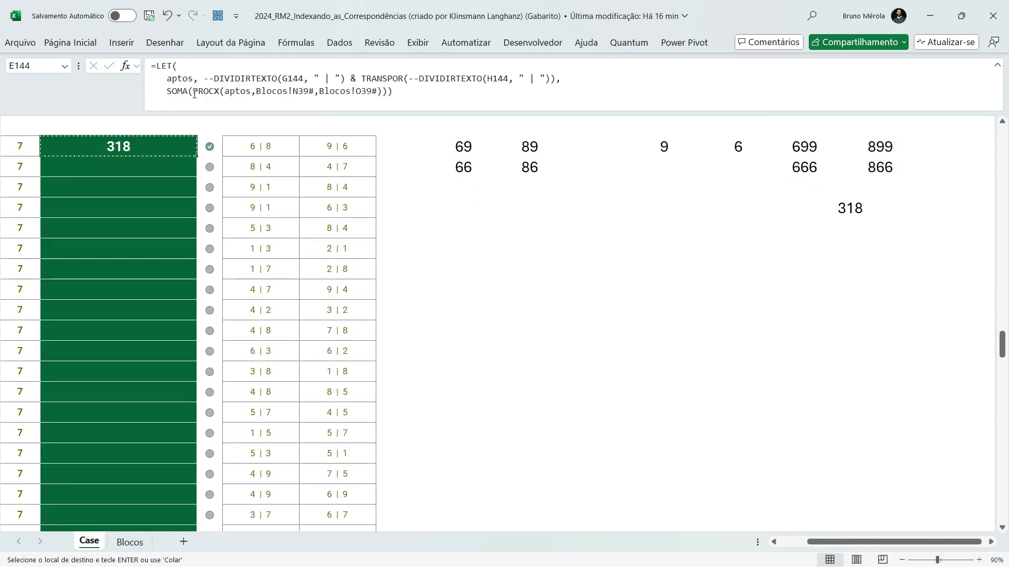
Make E144's PROCX references absolute, as Blocos!$N$39# and Blocos!$O$39#.
click(342, 109)
key(F4)
click(374, 93)
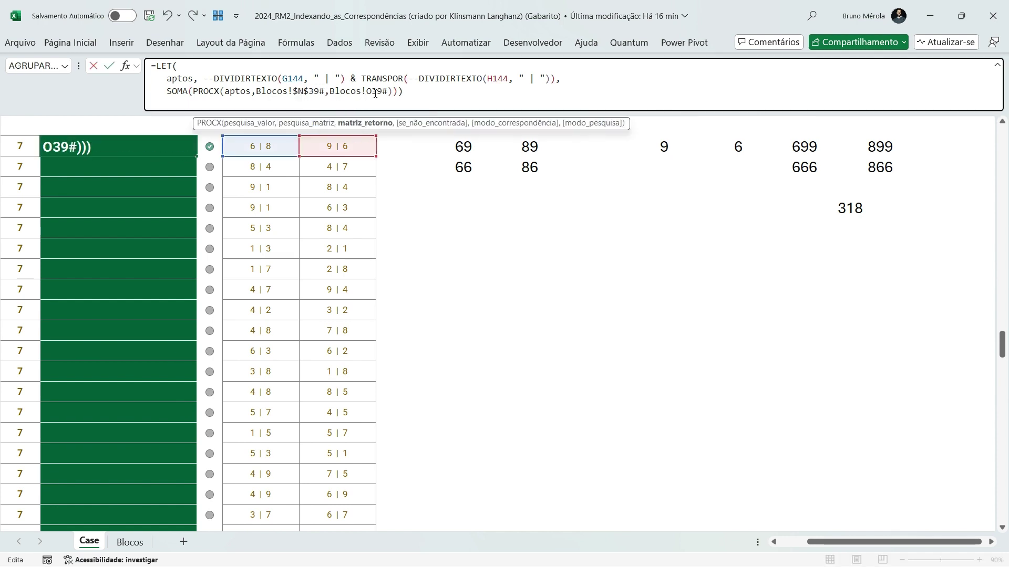
key(F4)
key(ctrl+Return)
Copy E144's formula through E163 to answer the rest of the Nível 4 questions.
key(ctrl+c)
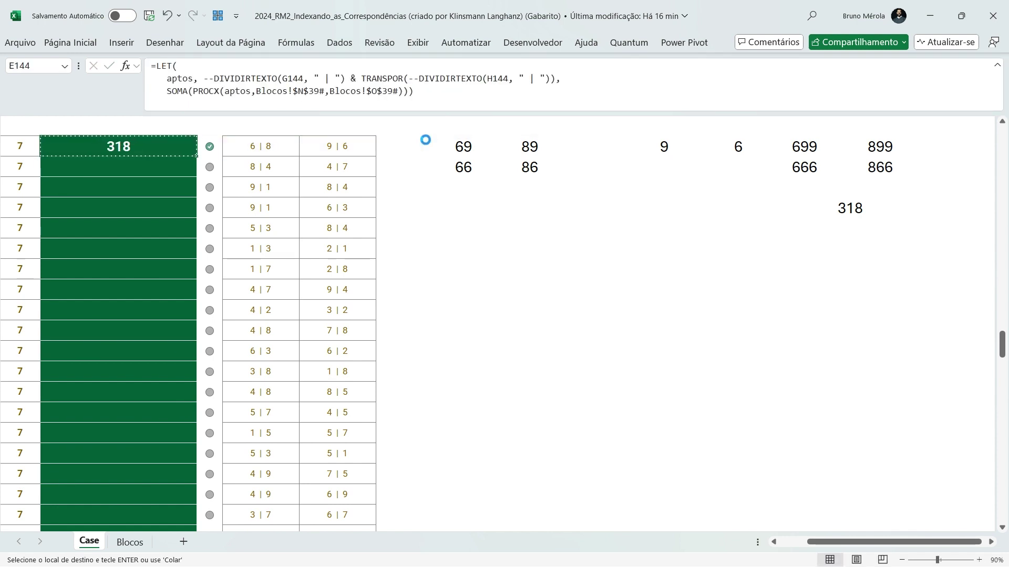
key(Left)
key(ctrl+Down)
key(Right)
key(ctrl+shift+Up)
key(ctrl+v)
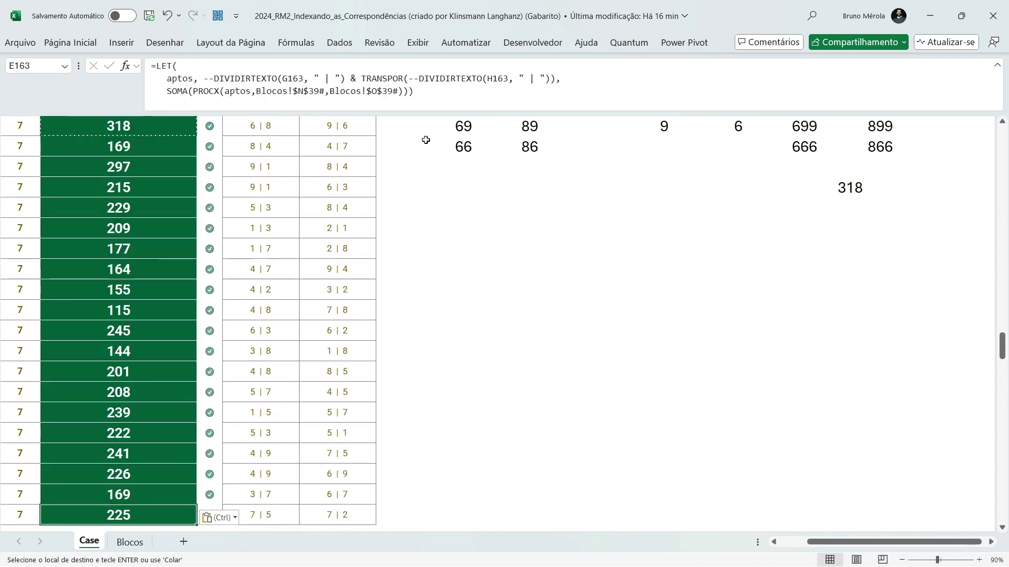
Delete all helper calculations beside the Nível 4 table, from J144 through the test sum in row 147.
key(Right)
key(ctrl+Right)
key(ctrl+Right)
key(shift+Right)
key(shift+Right)
key(shift+Right)
key(shift+Right)
key(shift+Right)
key(shift+Right)
key(shift+Right)
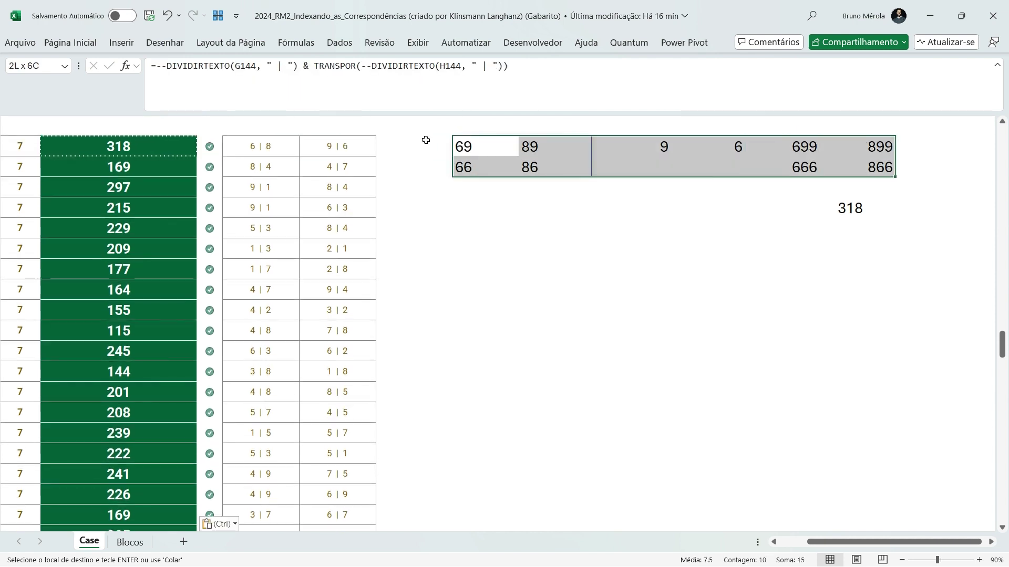
key(shift+Down)
key(shift+Down)
key(shift+Down)
key(Delete)
key(ctrl+Left)
key(Right)
key(Right)
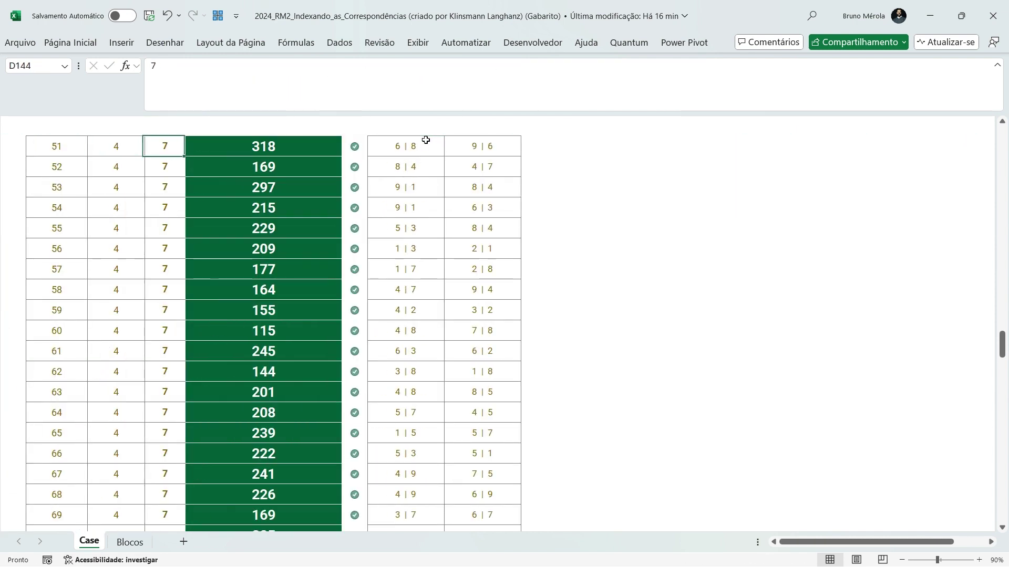
Read the Nível 5 instructions and compare the Andares entries of questions 71 and 72.
key(Right)
scroll(336, 322, up, 2)
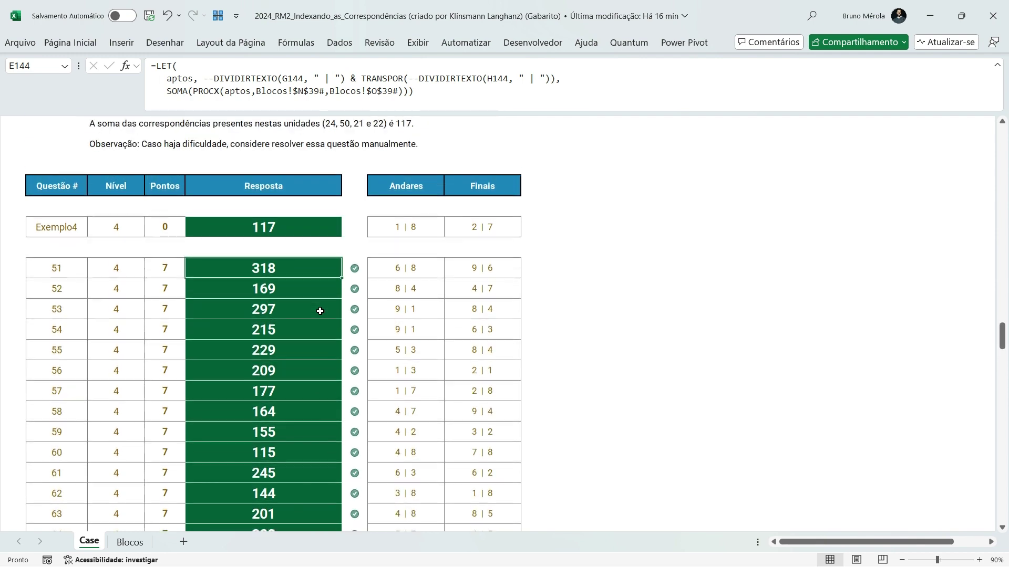
key(ctrl+Down)
key(Down)
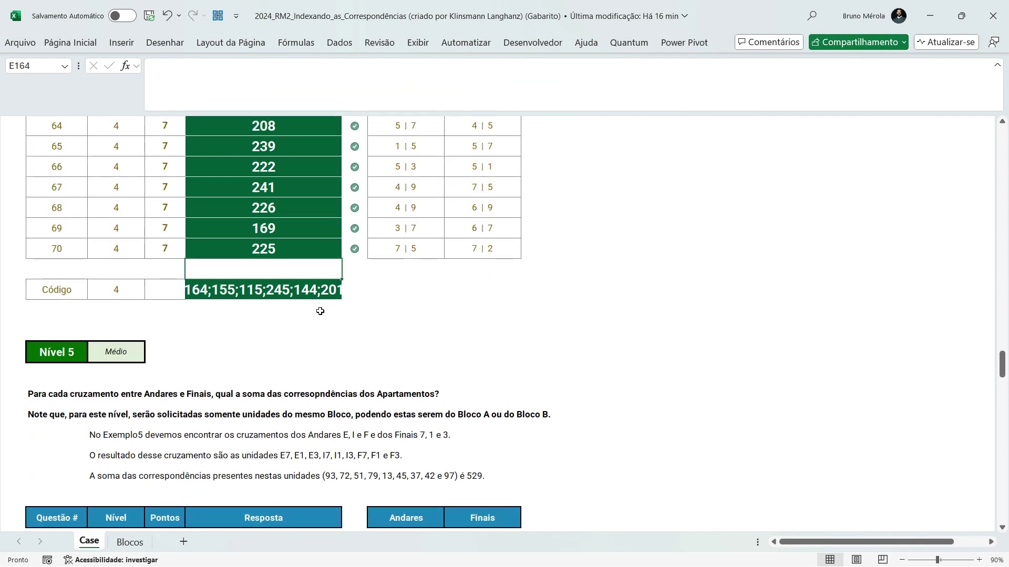
scroll(320, 311, down, 4)
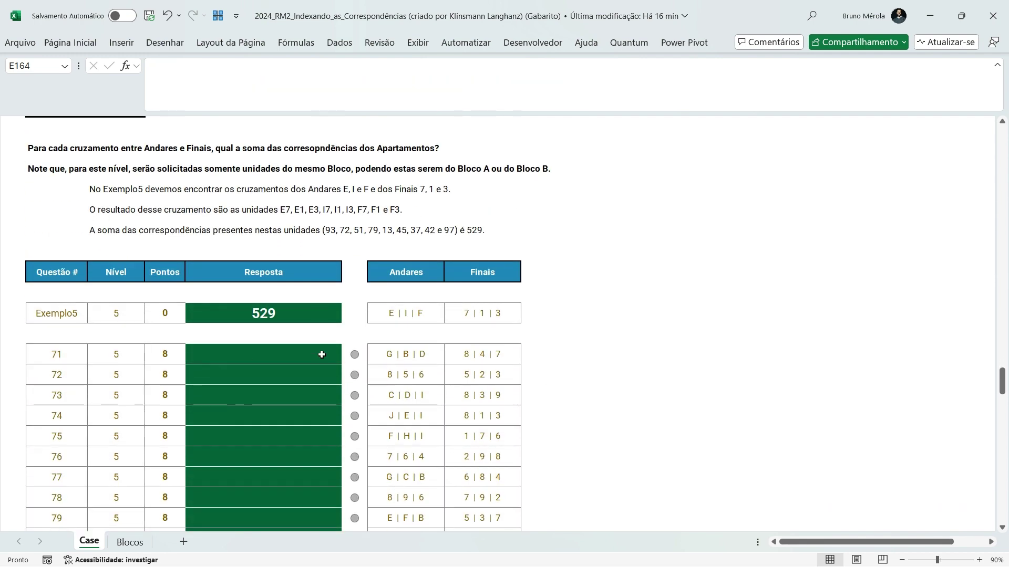
click(321, 355)
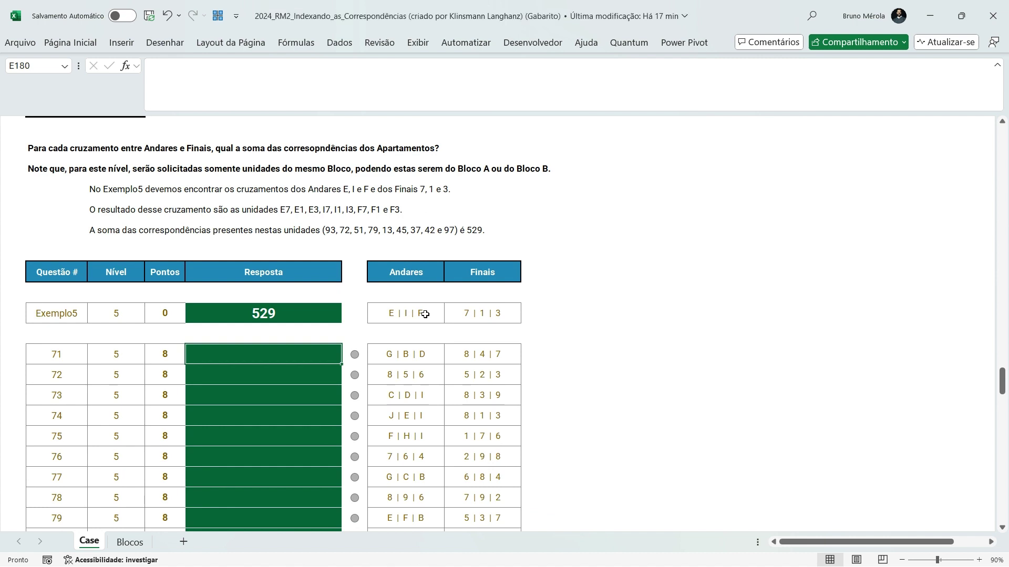
click(426, 352)
click(425, 372)
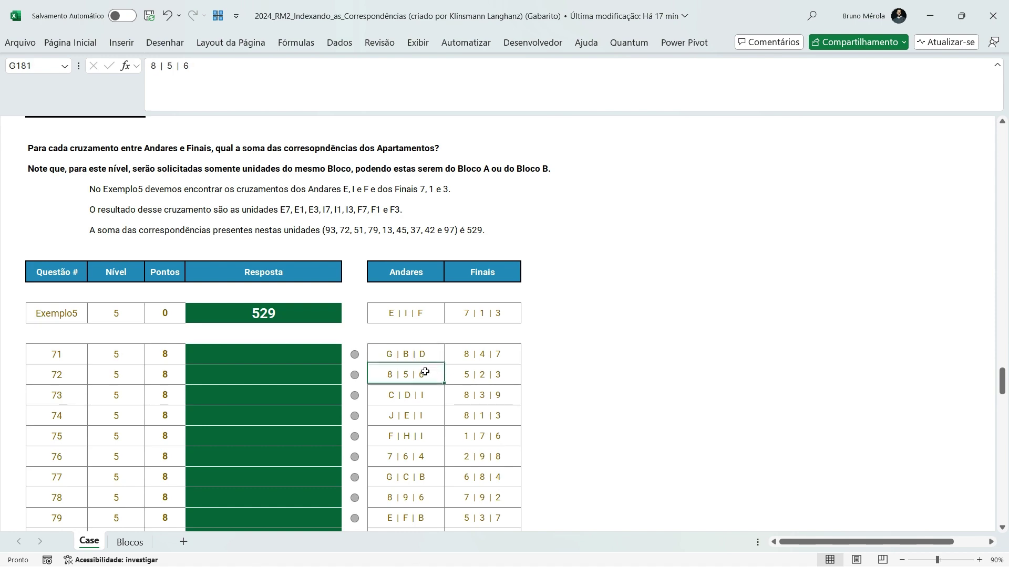
Examine the floor labels of both blocks on the Blocos sheet, andares_b and andares_a, and return to the Case sheet.
click(130, 542)
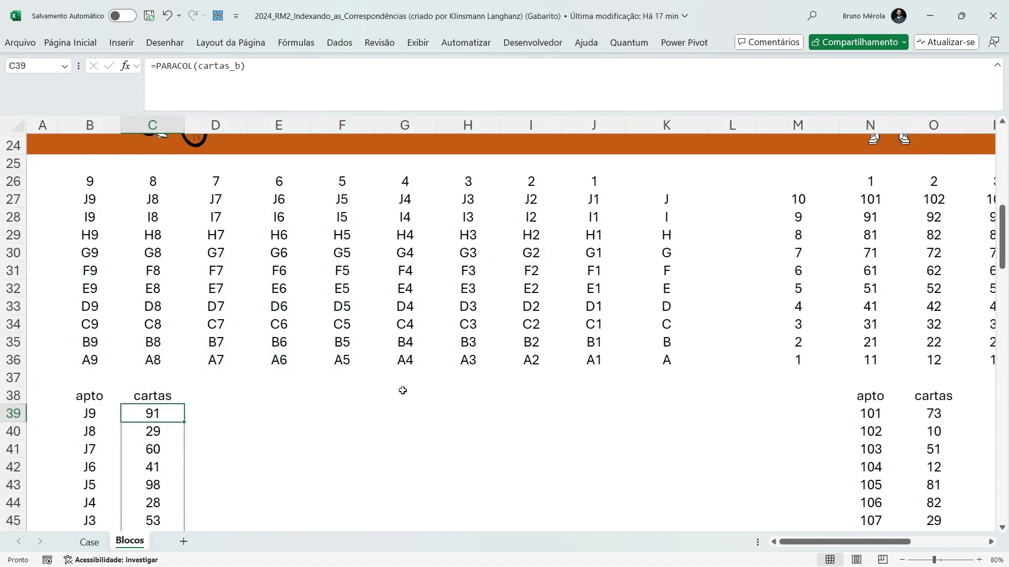
scroll(404, 391, up, 8)
drag(666, 225, 673, 426)
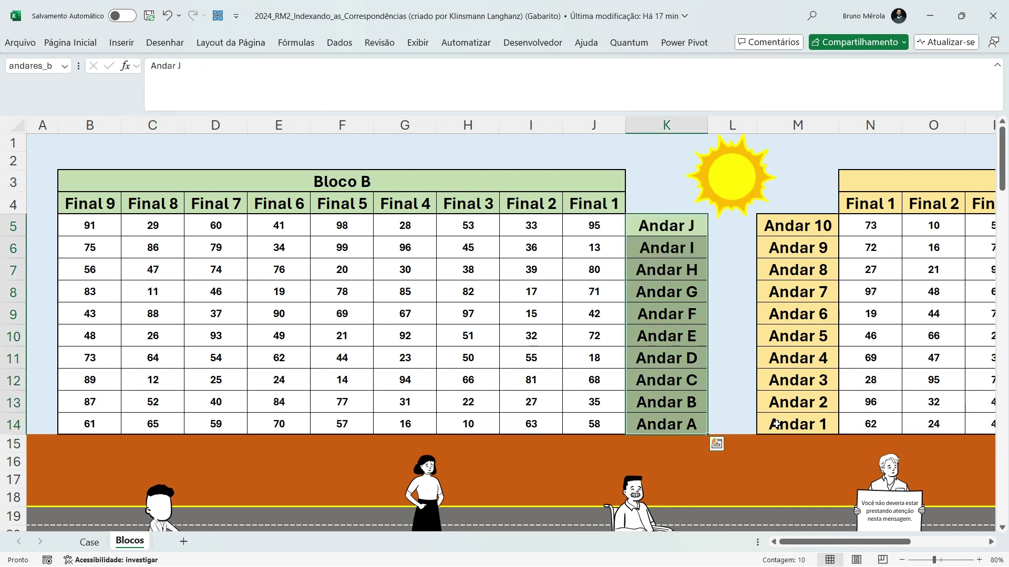
drag(797, 424, 797, 226)
click(93, 560)
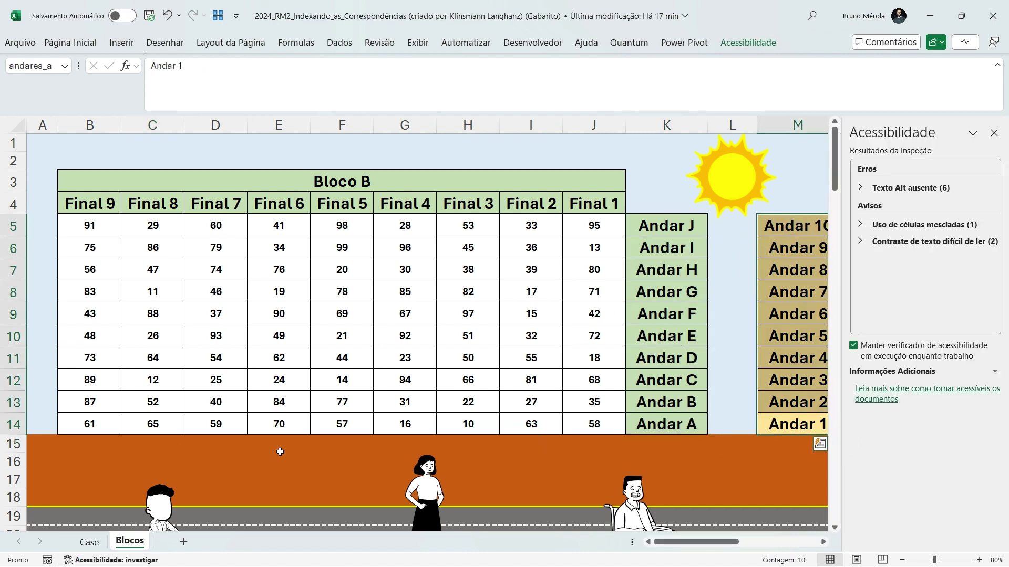
click(994, 133)
key(ctrl+Page_Up)
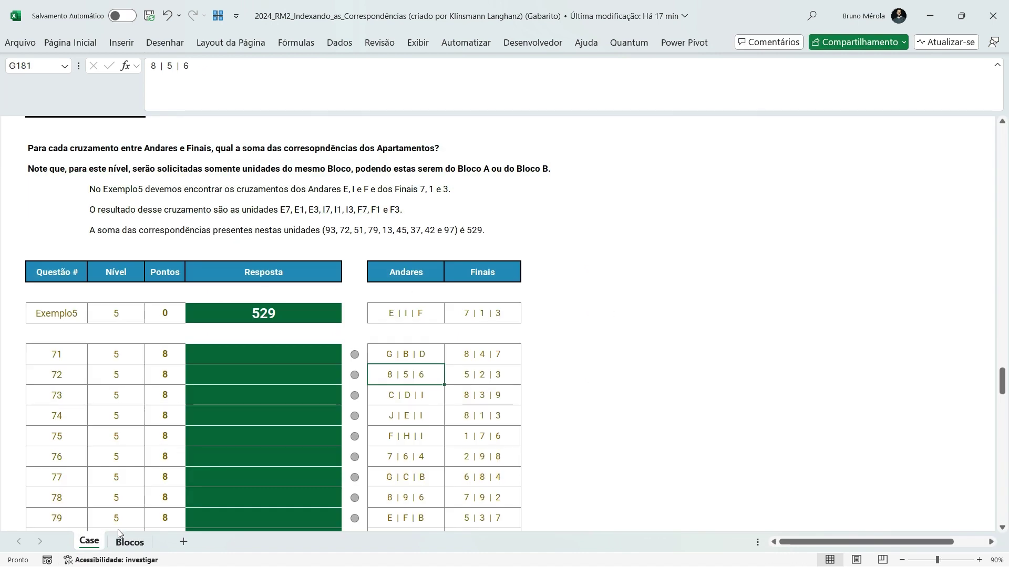
Copy the Nível 4 answer formula from question 68 into E180, the answer cell of question 71.
scroll(516, 367, up, 4)
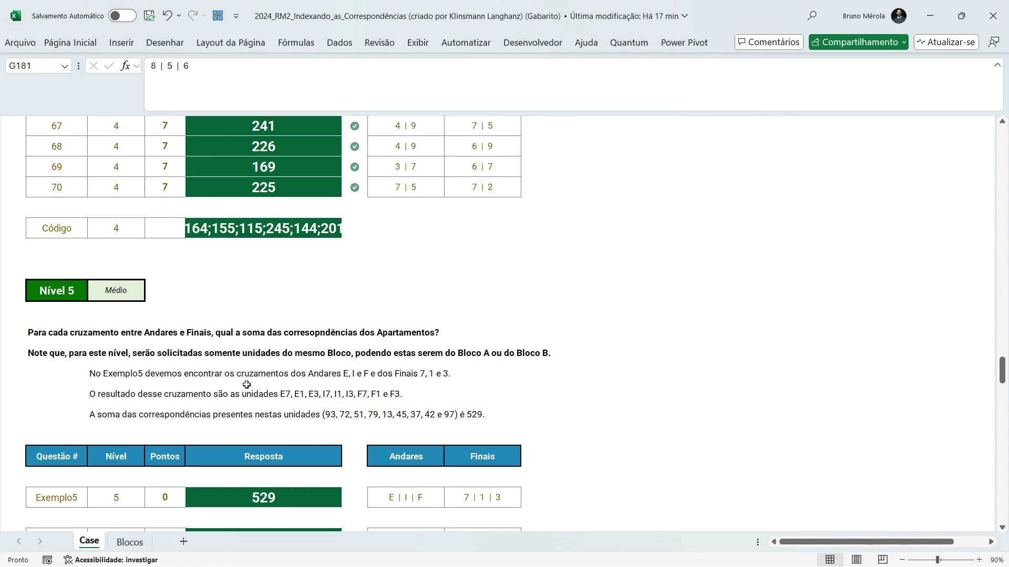
scroll(290, 400, down, 3)
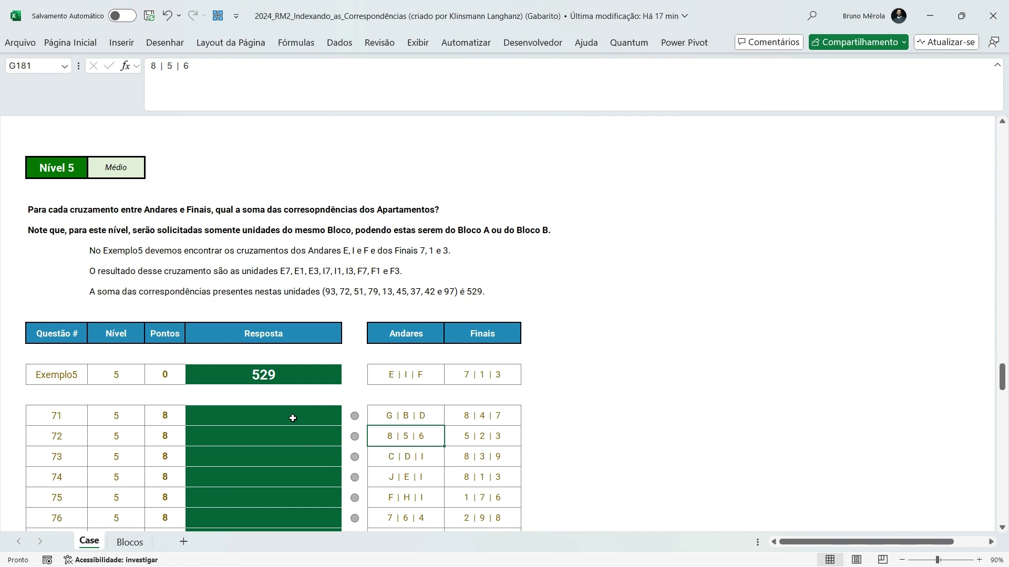
scroll(293, 419, up, 4)
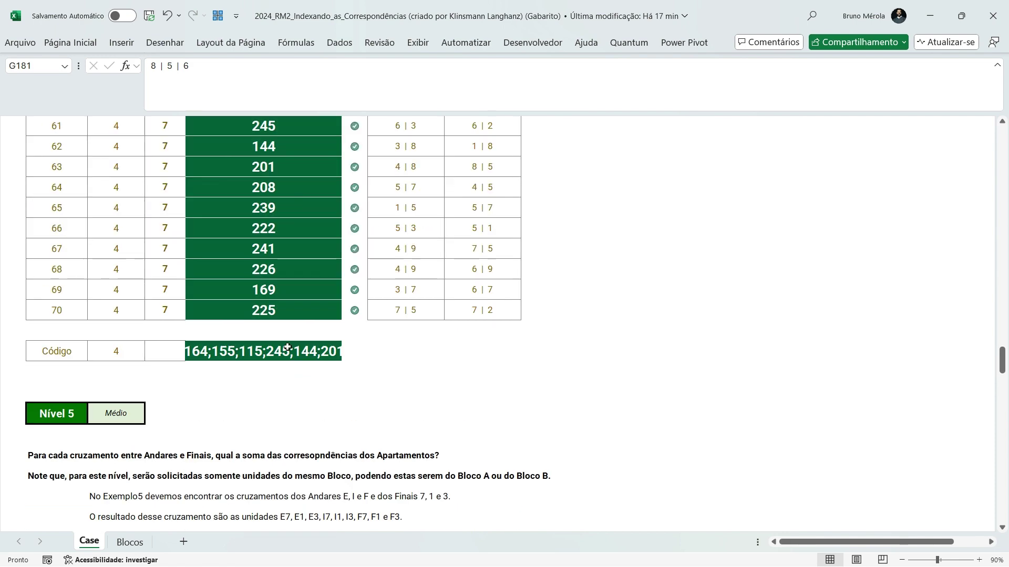
click(285, 263)
key(ctrl+c)
key(Down)
key(Down)
key(Down)
key(Down)
key(Down)
key(Down)
key(Down)
key(Down)
key(Down)
key(Down)
key(Down)
key(Down)
key(Down)
key(Down)
key(Down)
key(Down)
key(Down)
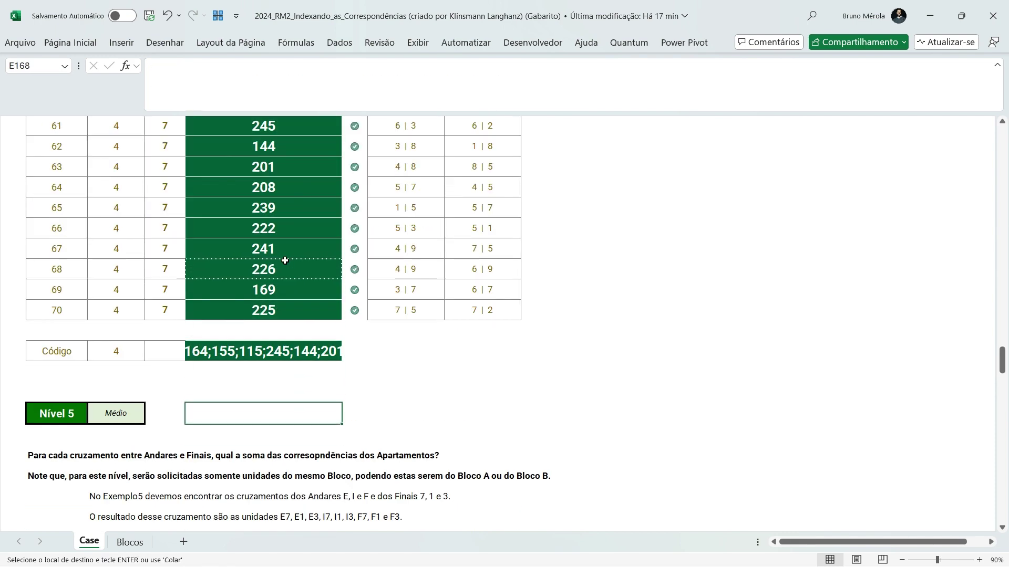
key(Down)
key(Down)
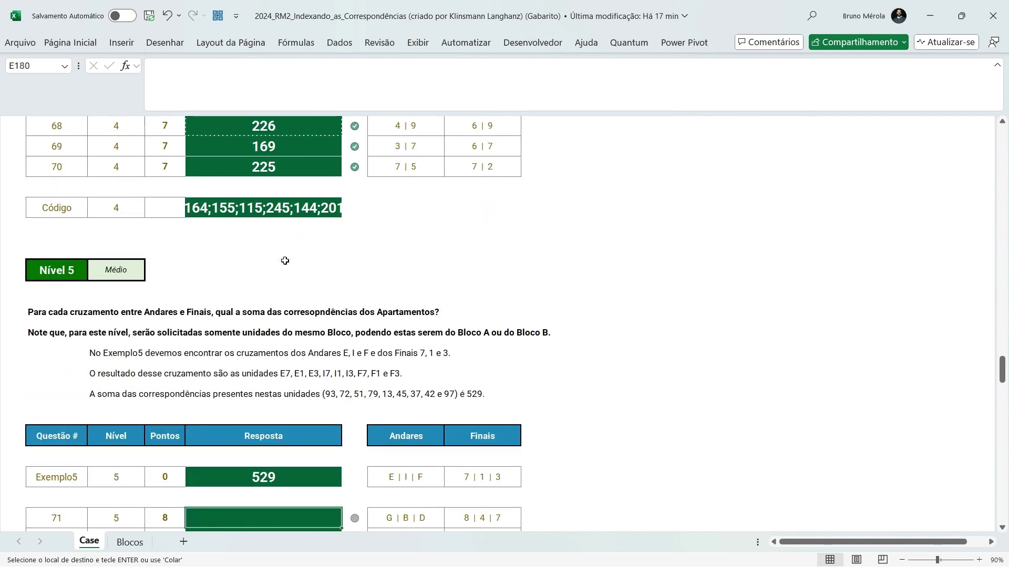
key(ctrl+v)
Duplicate E180's LET formula in J180, keeping its references to G180 and H180.
scroll(457, 270, down, 4)
click(421, 105)
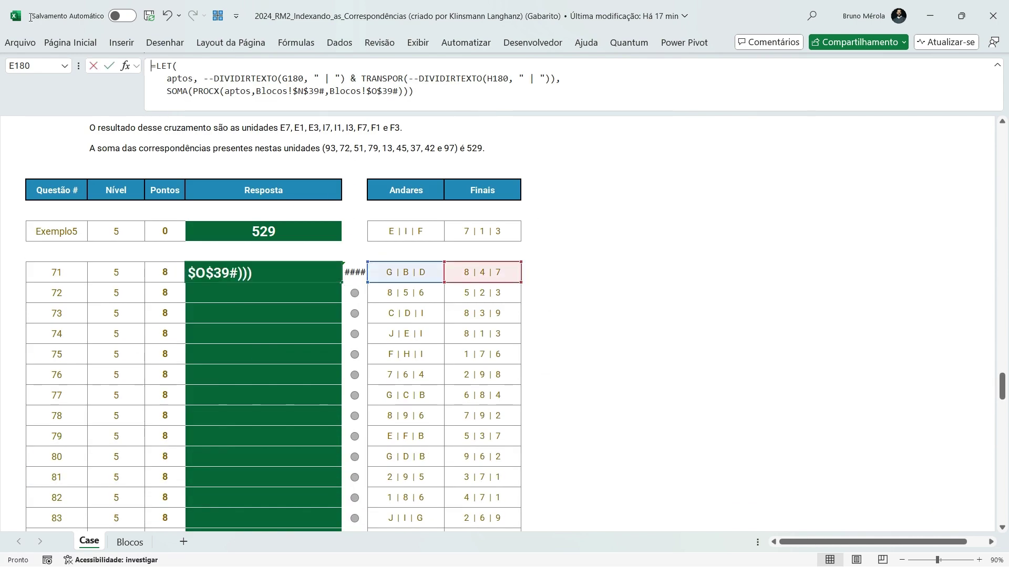
key(ctrl+a)
key(ctrl+c)
key(Escape)
key(Right)
key(Right)
key(Right)
key(Right)
key(Right)
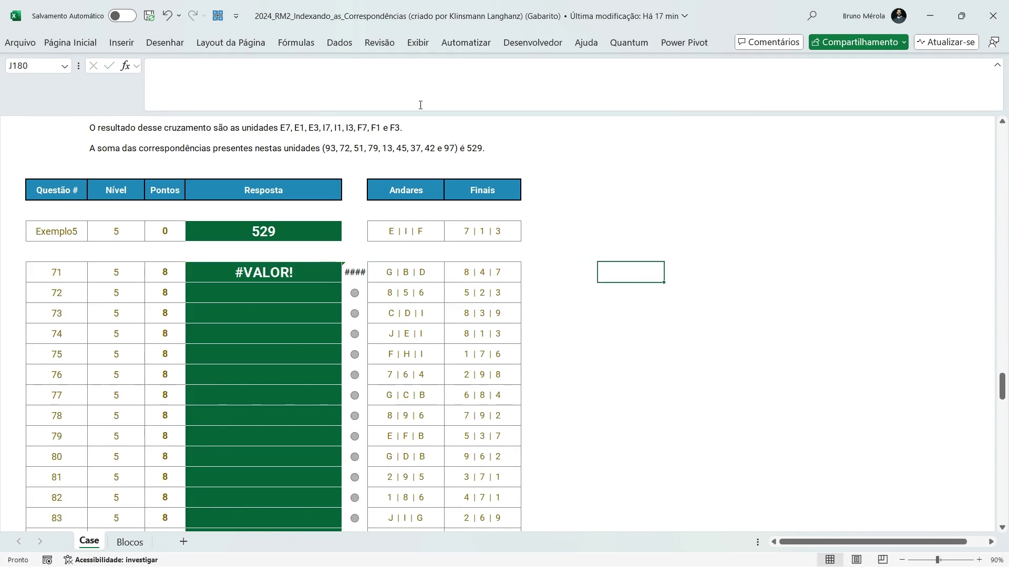
click(493, 90)
key(ctrl+v)
key(Return)
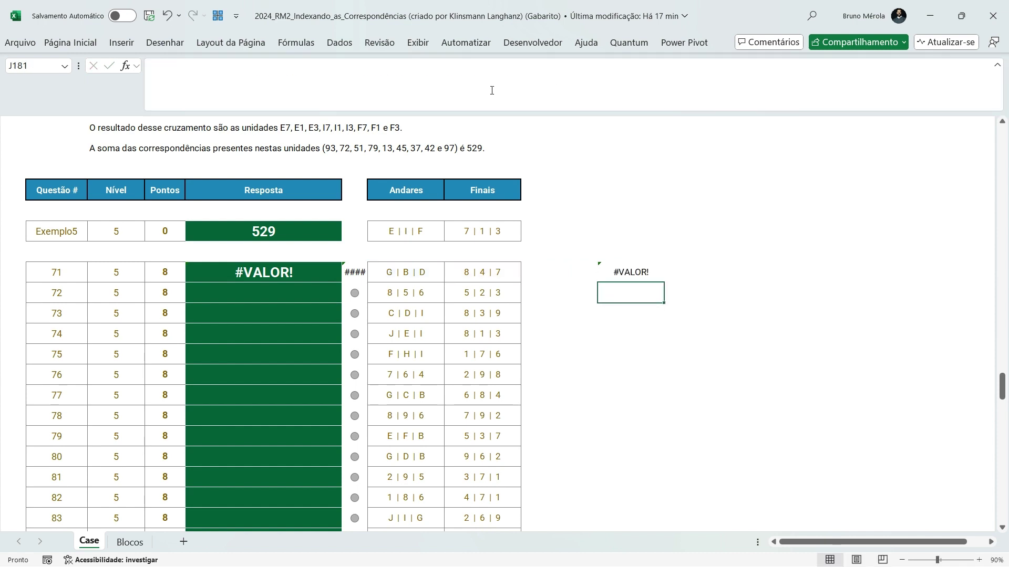
Replace the SOMA(PROCX(...)) calculation in J180's LET formula with aptos so it returns the apartment combinations.
key(Up)
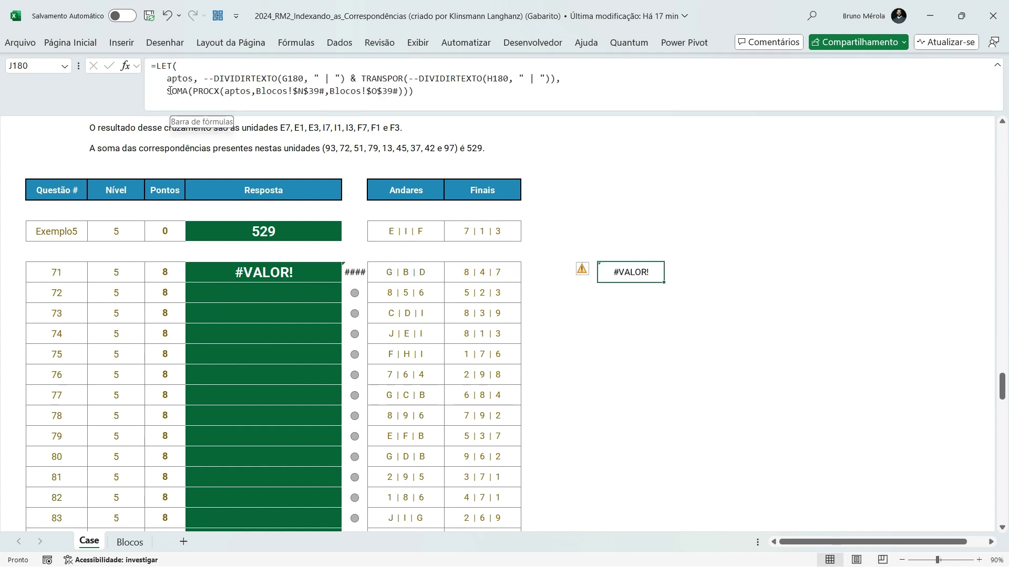
drag(158, 91, 450, 94)
key(BackSpace)
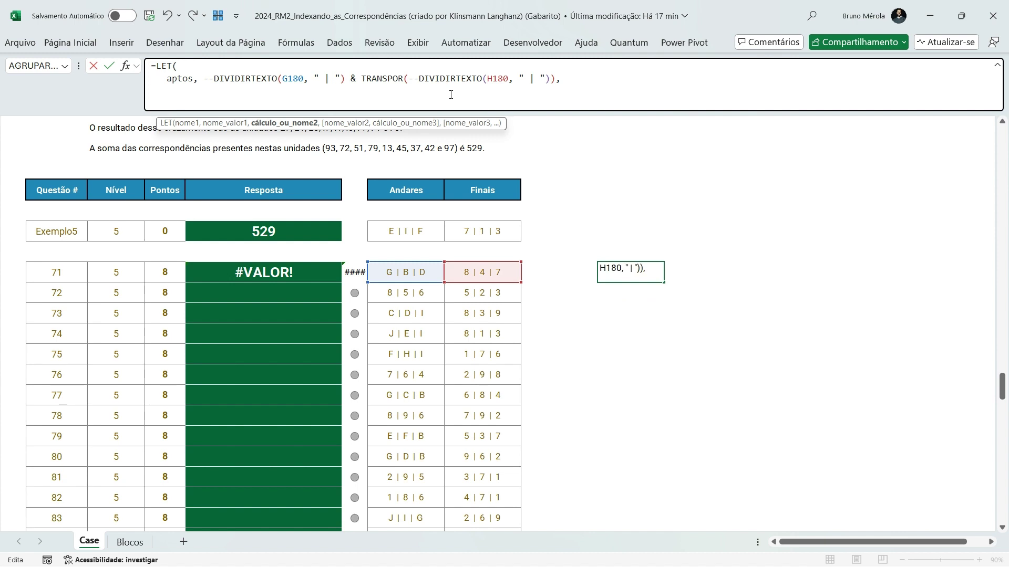
key(BackSpace)
key(BackSpace)
text(,)
key(alt+Return)
text(aptos))
key(ctrl+Return)
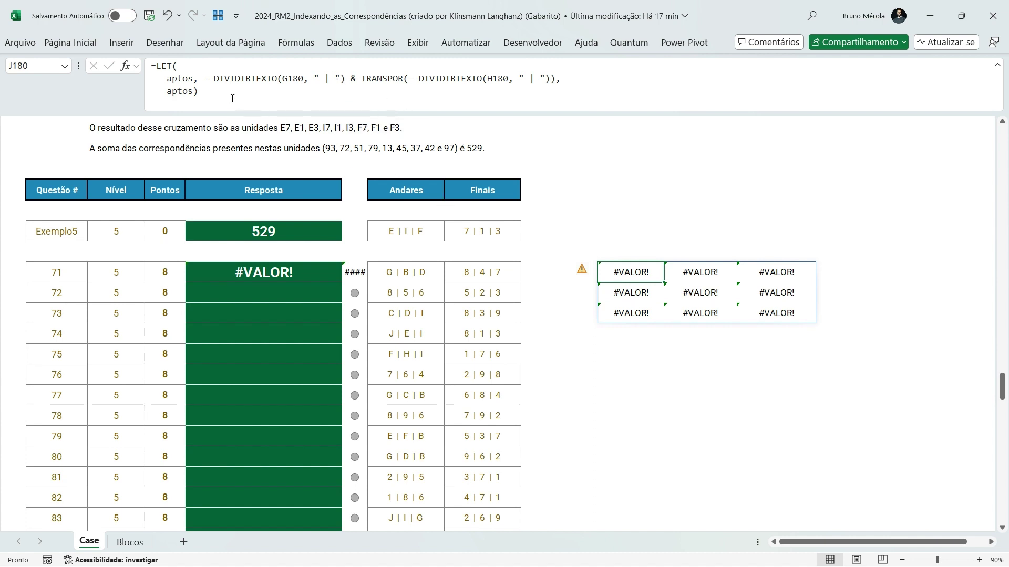
Open J180's LET formula for editing at the DIVIDIRTEXTO(G180, " | ") part of aptos.
click(232, 98)
key(Escape)
click(215, 80)
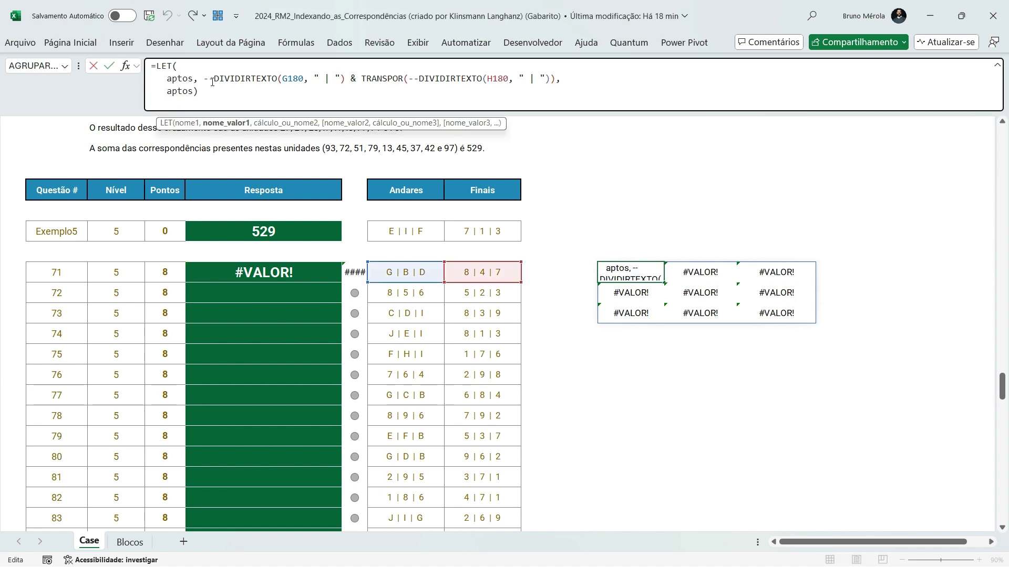
In J180's LET formula, wrap the floors' numeric split in SEERRO, with DIVIDIRTEXTO(G180, " | ") as the fallback.
text(SEERRO()
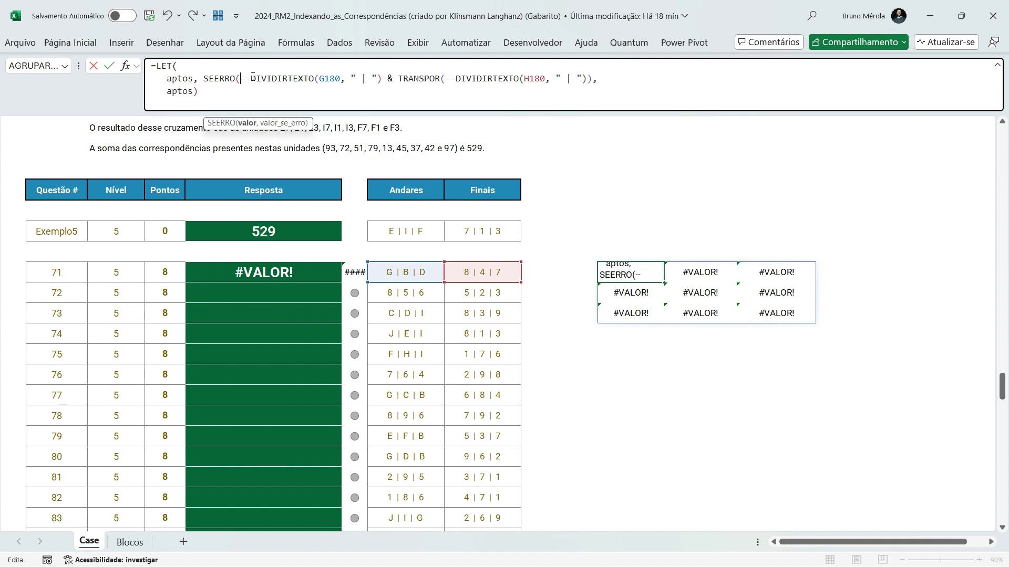
drag(253, 77, 382, 83)
click(456, 91)
text(,)
key(ctrl+v)
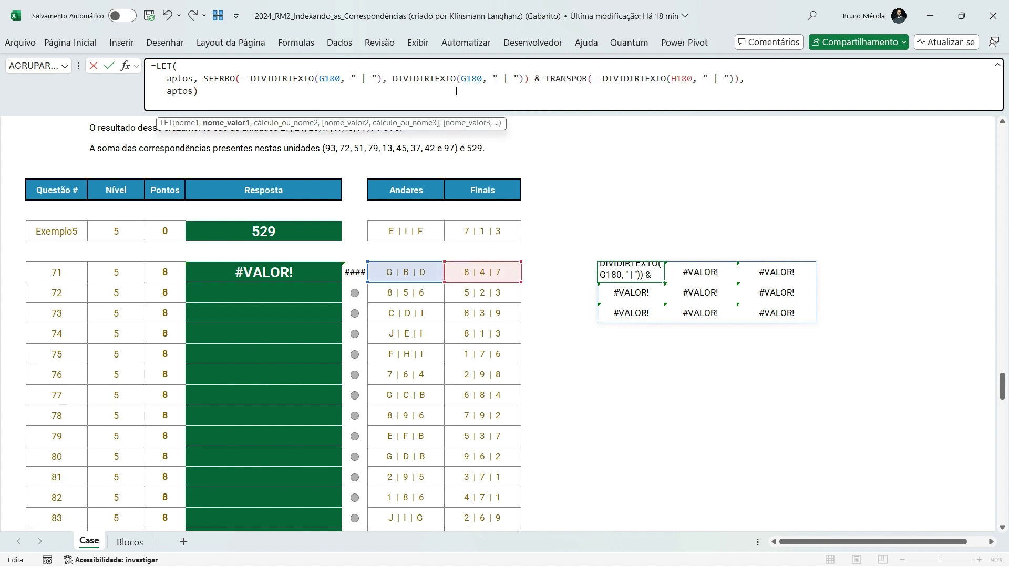
key(Return)
key(Up)
key(Up)
key(Right)
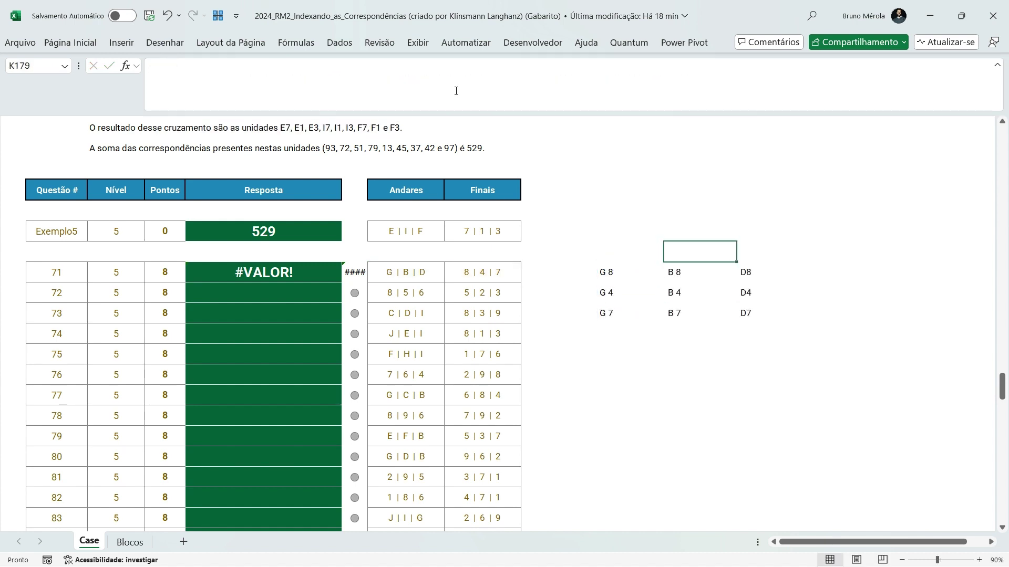
key(Down)
key(Up)
key(Left)
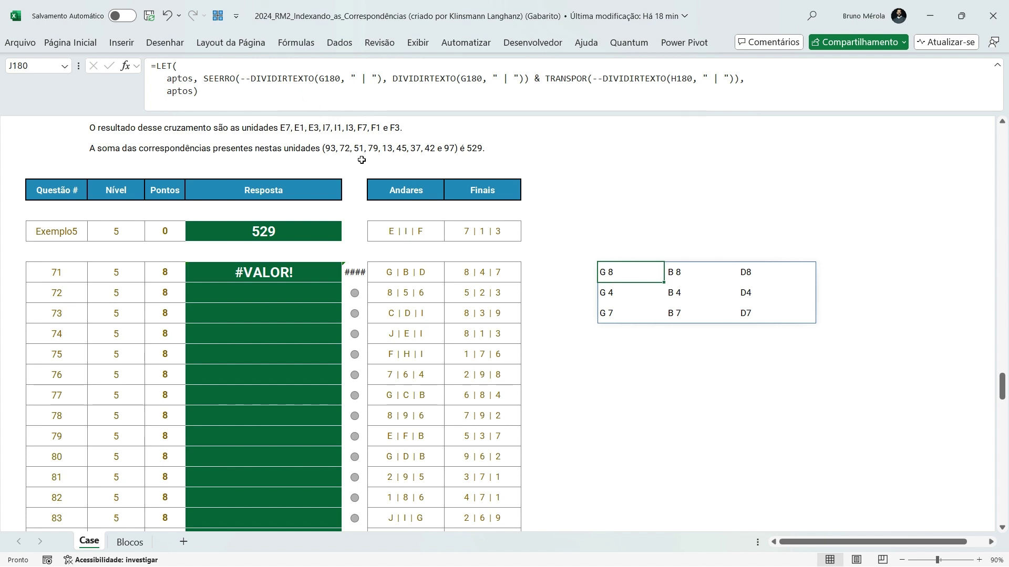
Wrap both G180 references in J180's formula in ARRUMAR to strip the extra spaces from the floor values.
drag(409, 279, 402, 362)
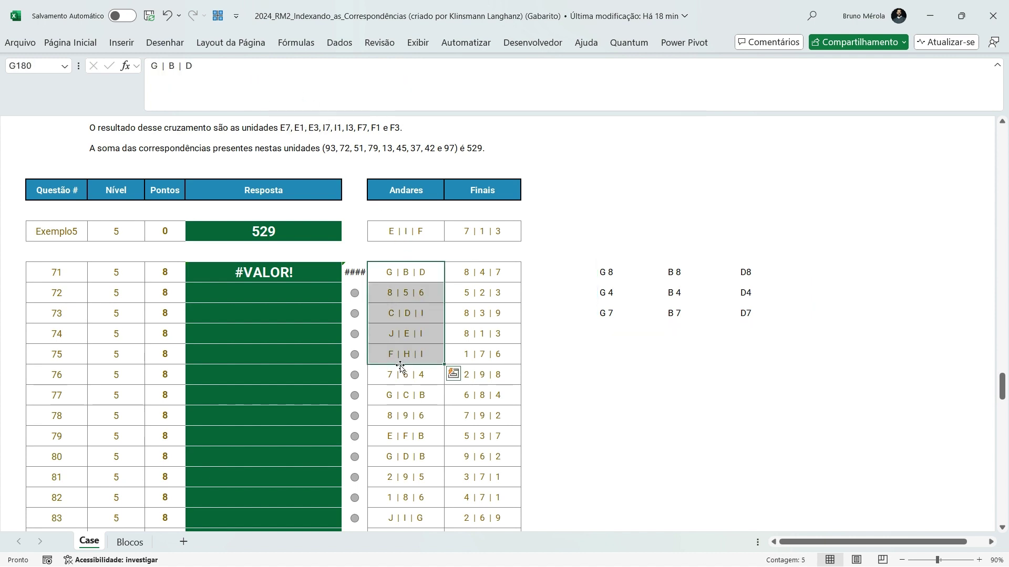
click(614, 276)
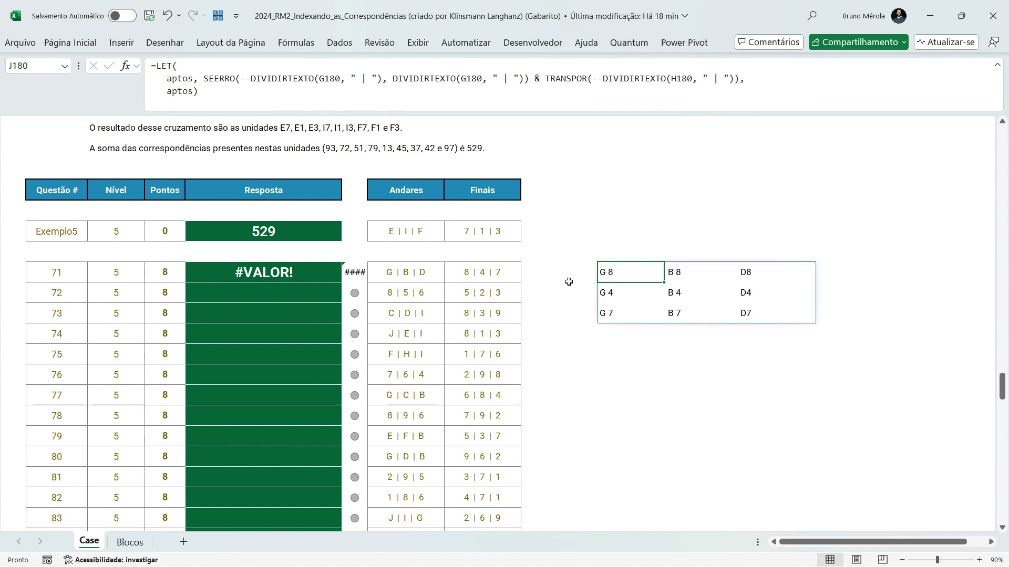
click(319, 79)
text(arruma)
key(Tab)
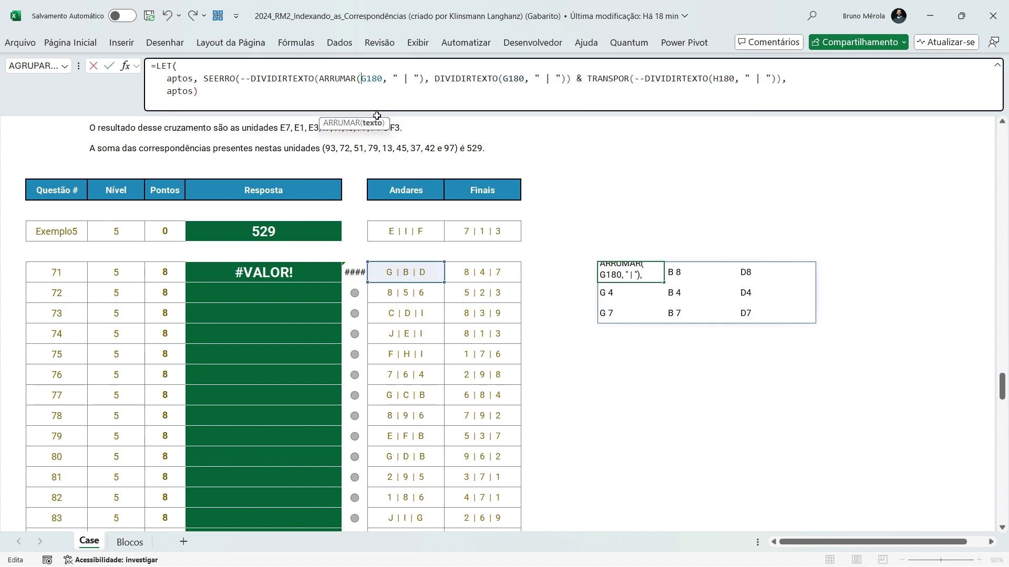
text())
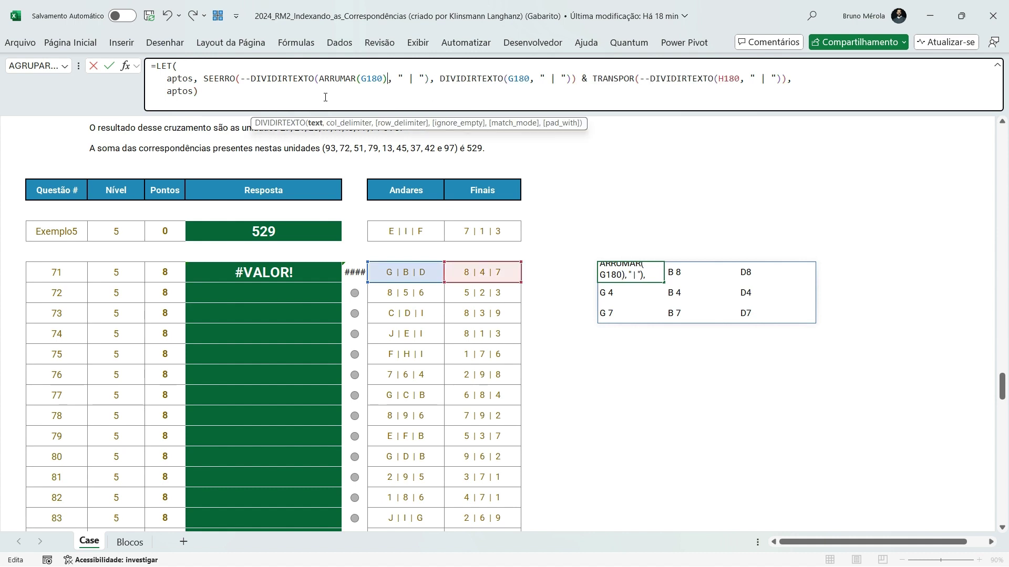
drag(320, 78, 387, 80)
key(ctrl+c)
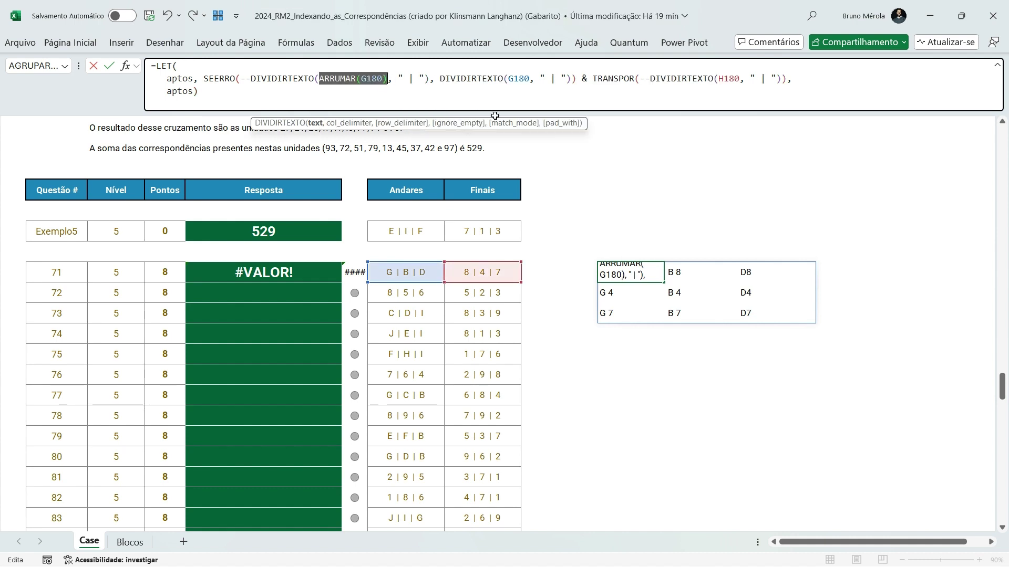
double_click(523, 78)
key(ctrl+v)
key(ctrl+Return)
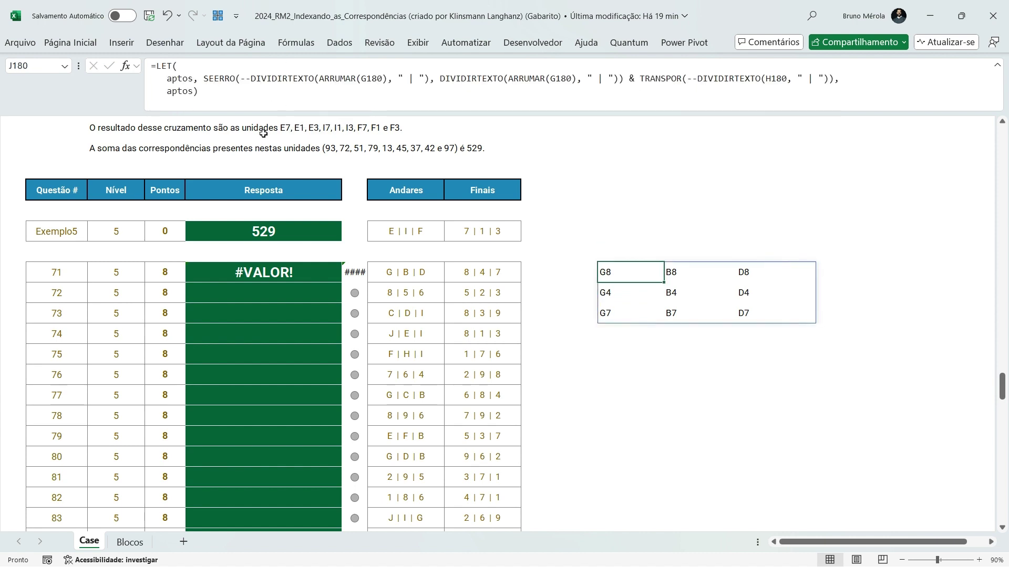
Examine question 70's answer formula and the apartment combinations spilled from J180.
scroll(352, 315, up, 4)
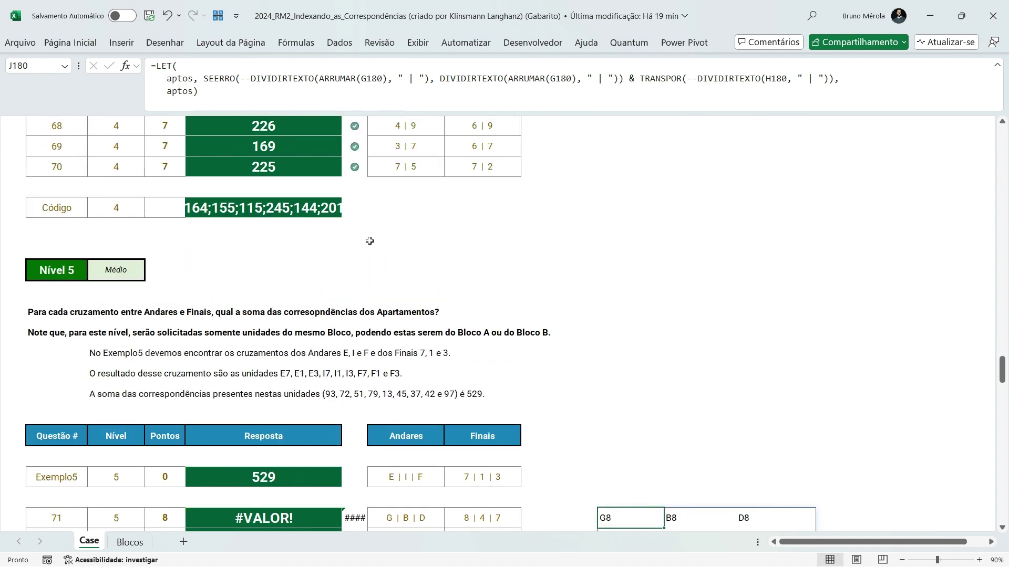
click(264, 169)
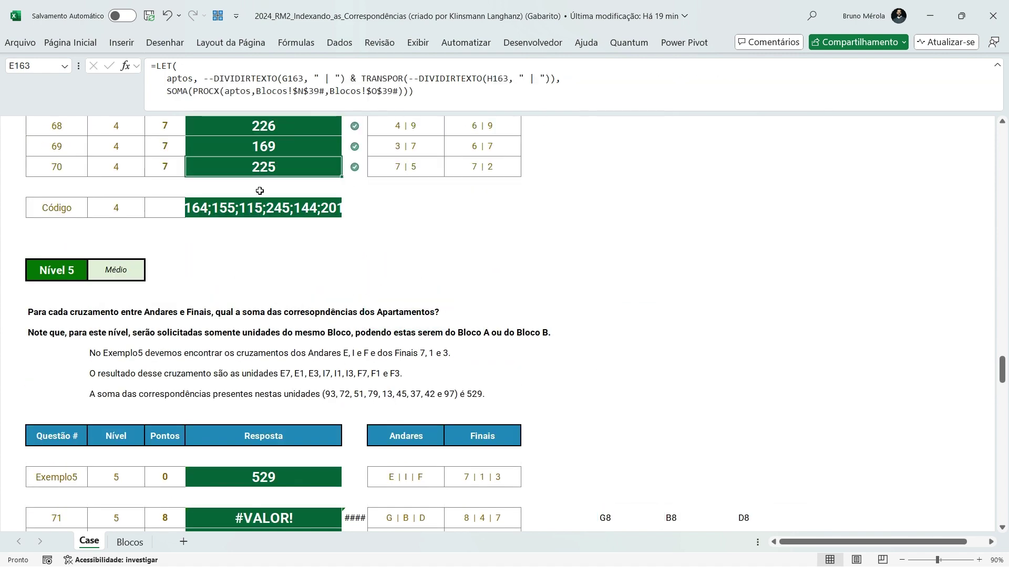
scroll(322, 279, down, 3)
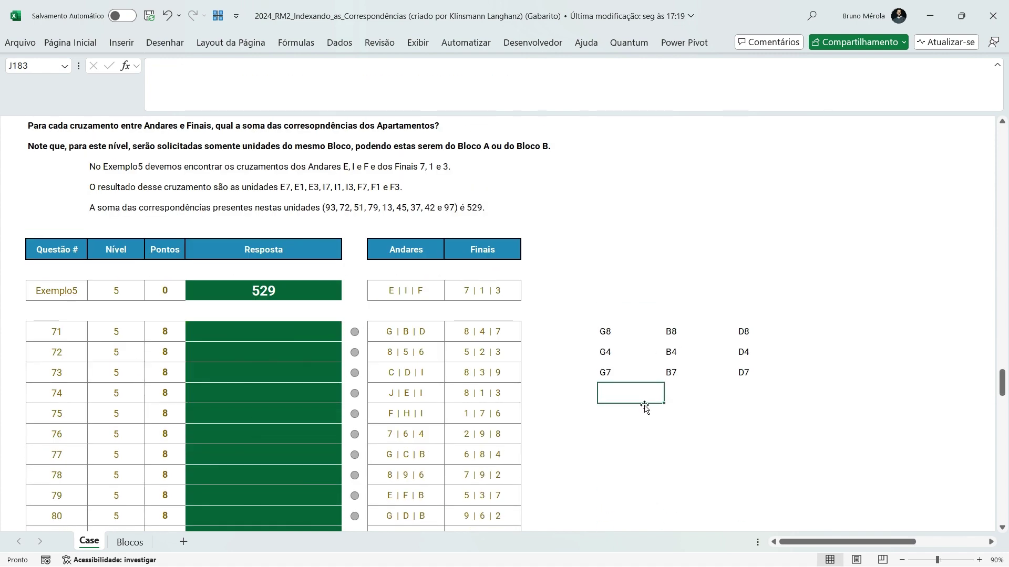
key(Up)
key(Up)
key(Up)
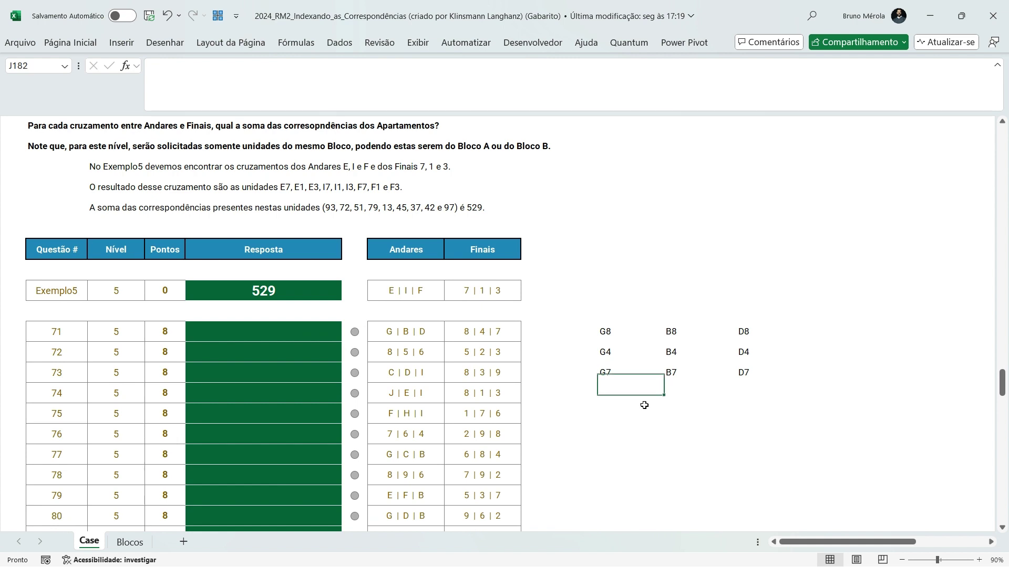
key(ctrl+a)
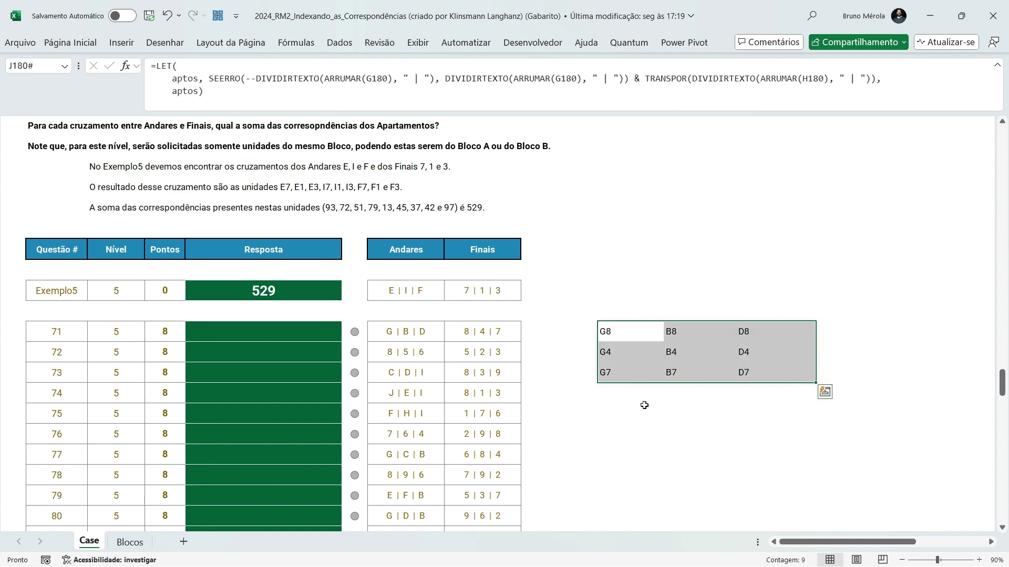
Begin a PROCX formula in J184 that looks up J180# in EMPILHARV(Blocos!B39#, Blocos!N39#).
click(644, 405)
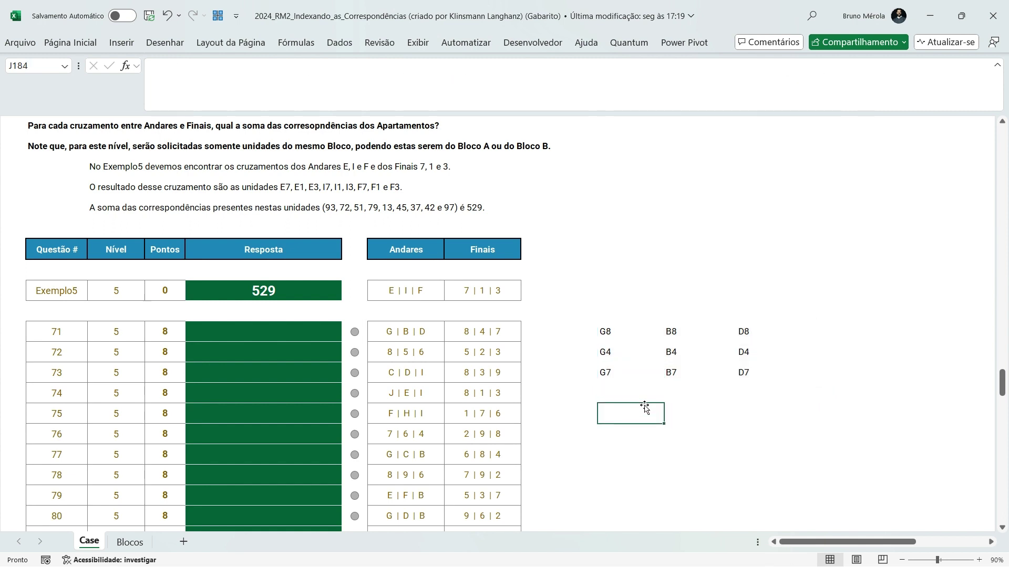
text(=procx)
key(Tab)
text(J180#)
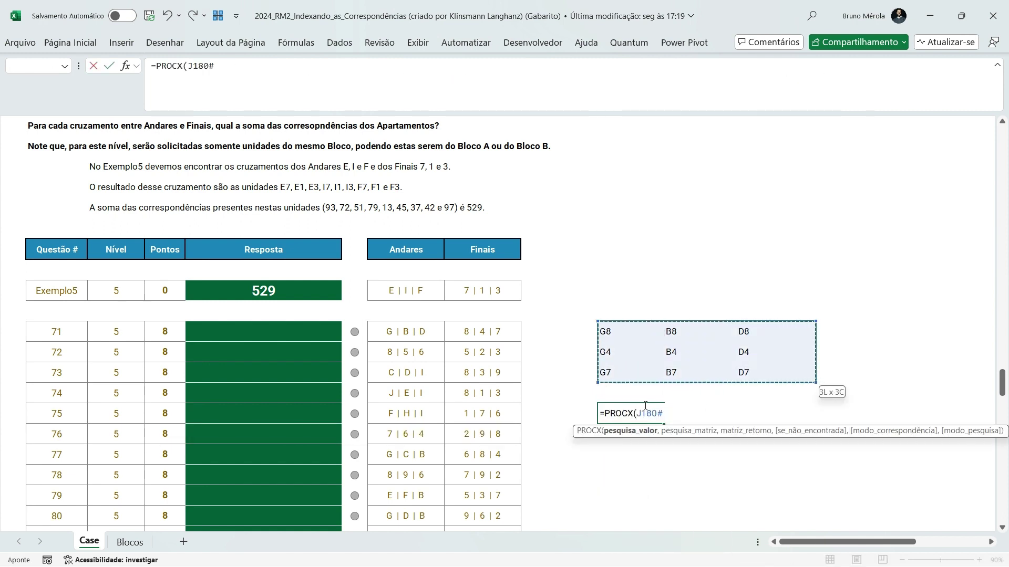
text(, empil)
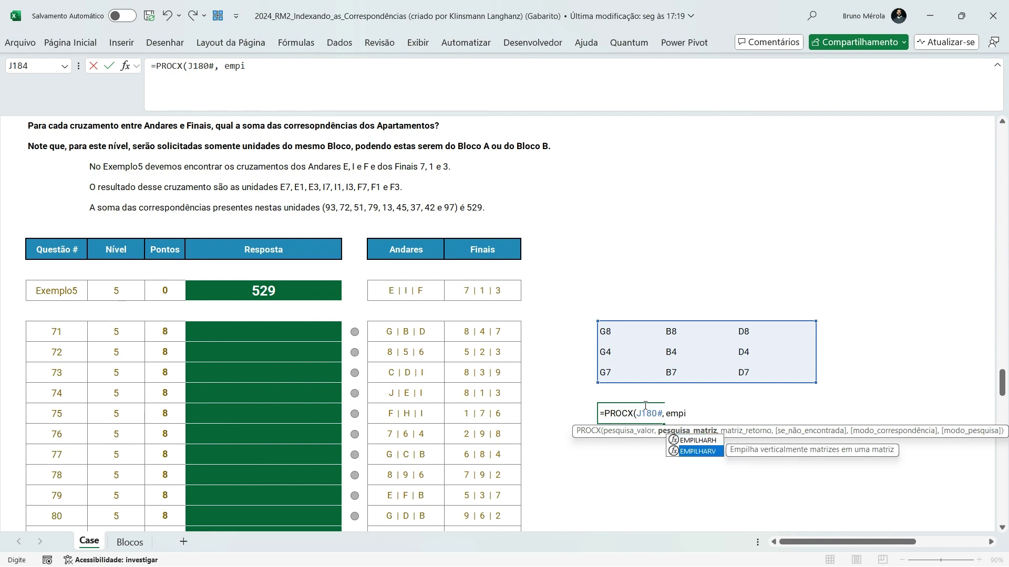
key(Down)
key(Tab)
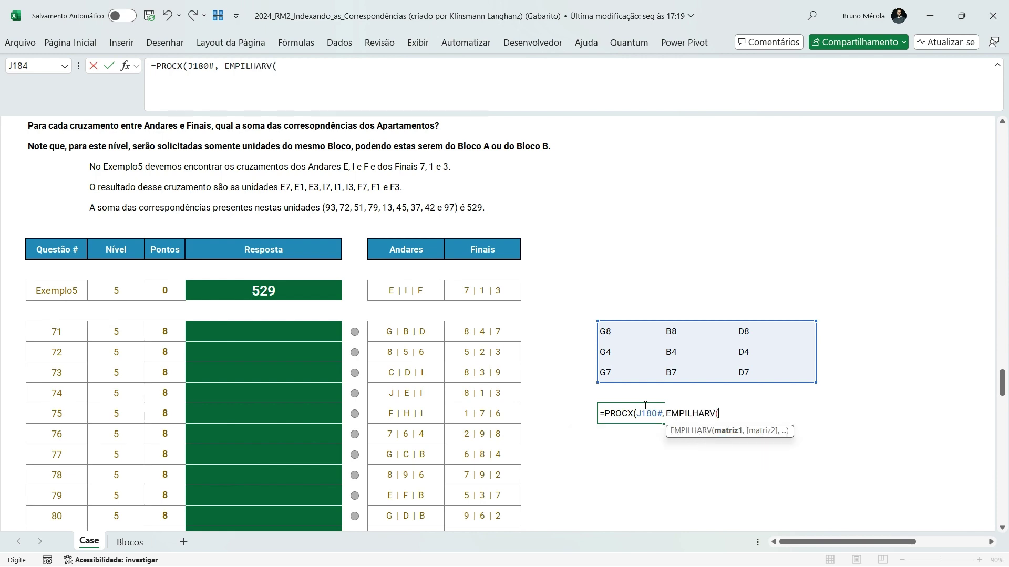
key(ctrl+Page_Down)
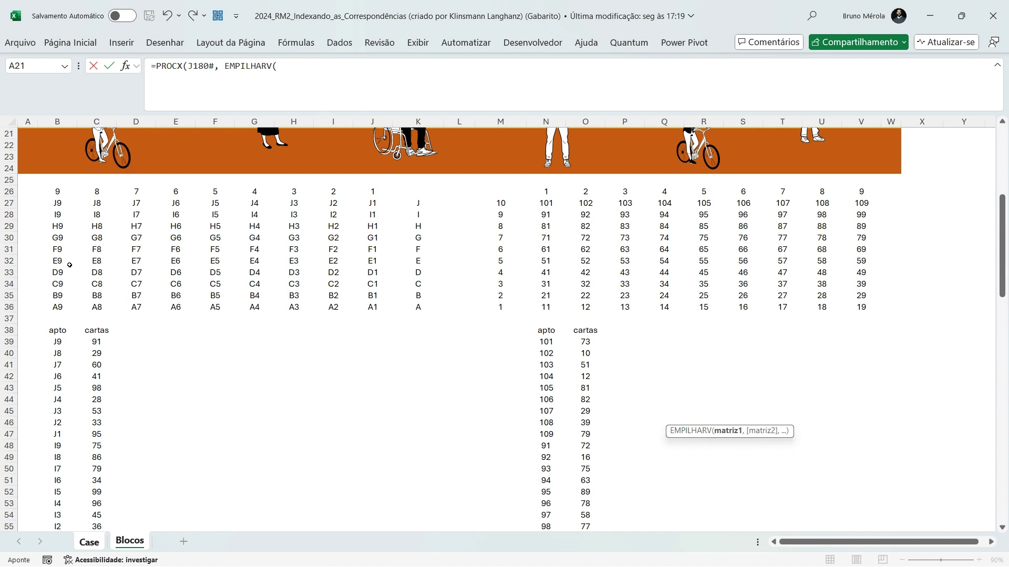
click(61, 337)
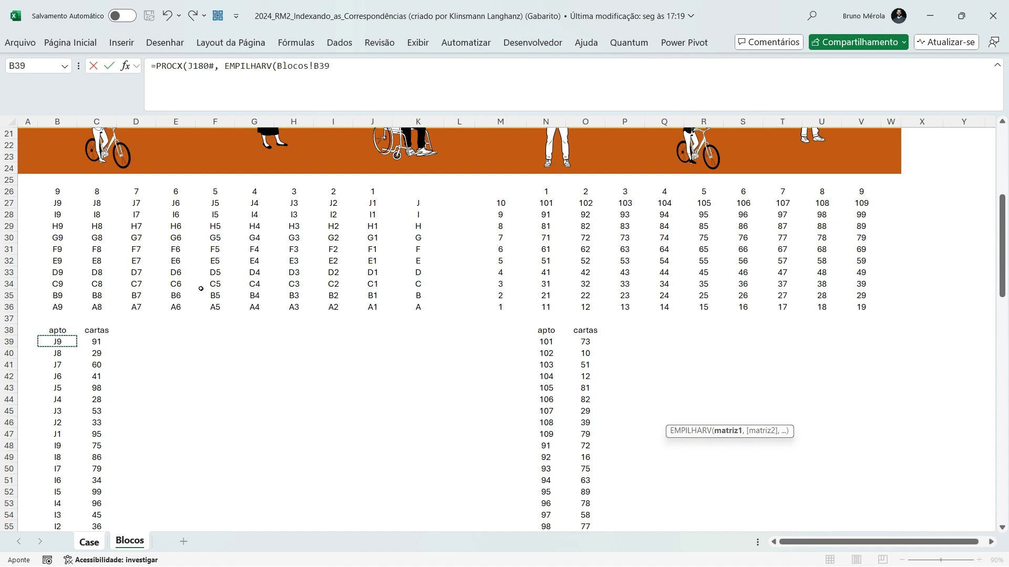
text(,)
click(546, 341)
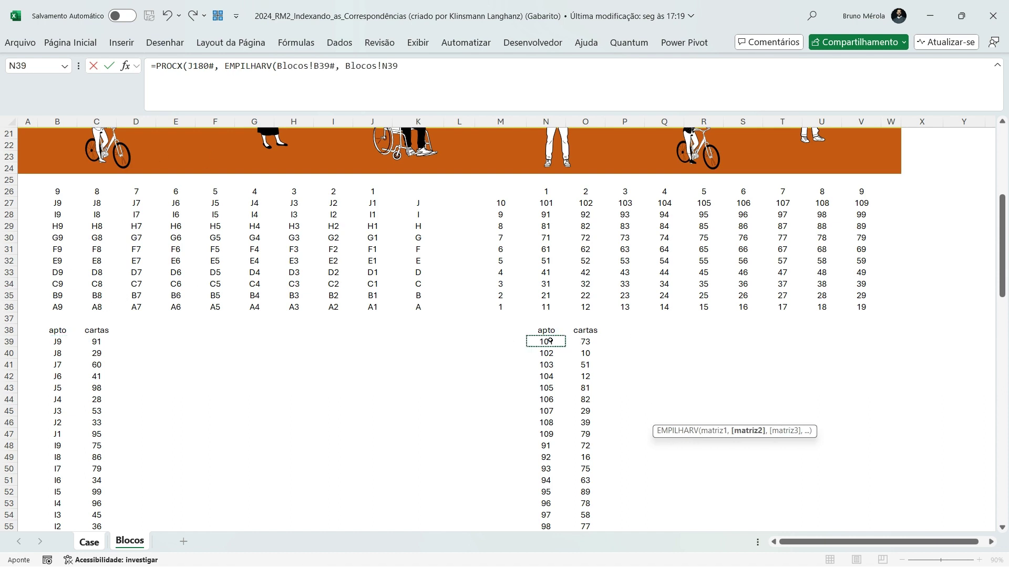
Complete J184's PROCX with EMPILHARV(Blocos!C39#, Blocos!O39#) as the return array.
text(), emp)
text(ilhar)
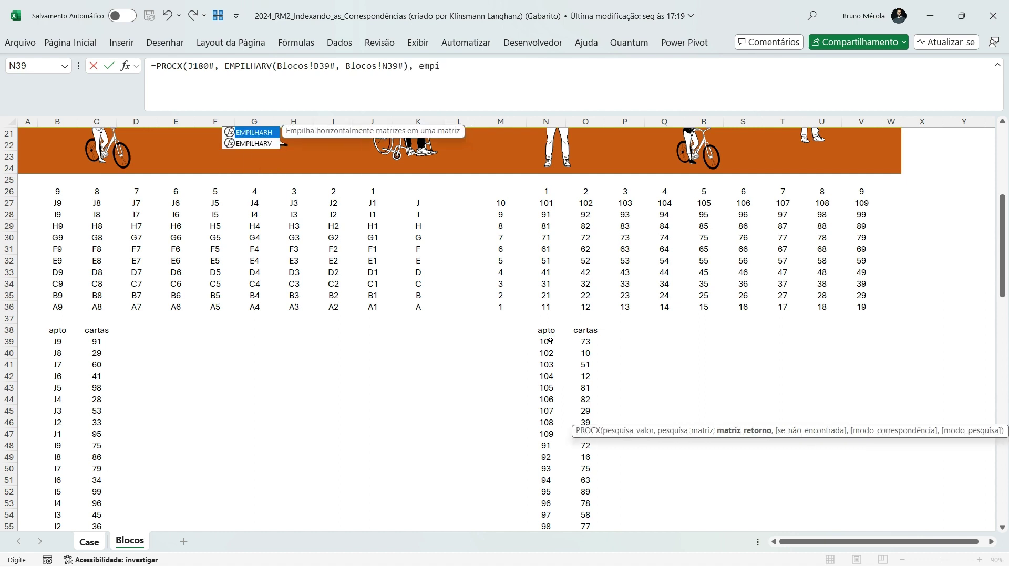
key(Down)
key(Tab)
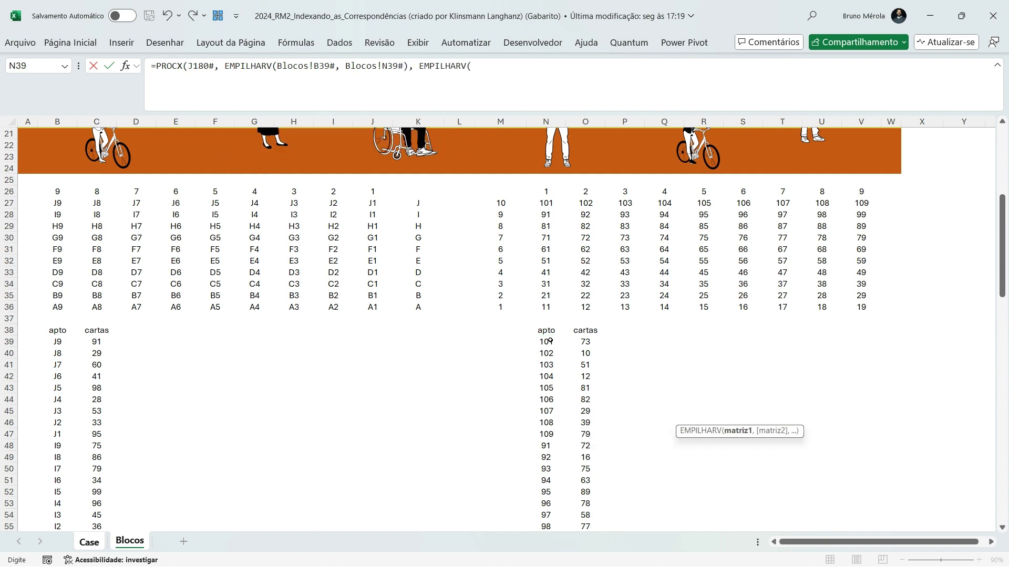
click(97, 342)
text(,)
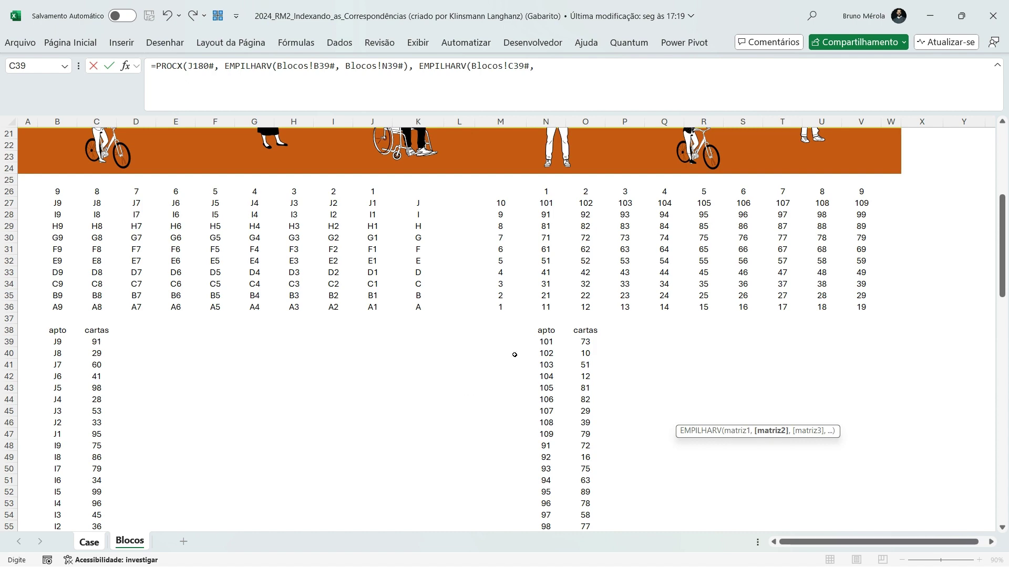
click(583, 341)
text())
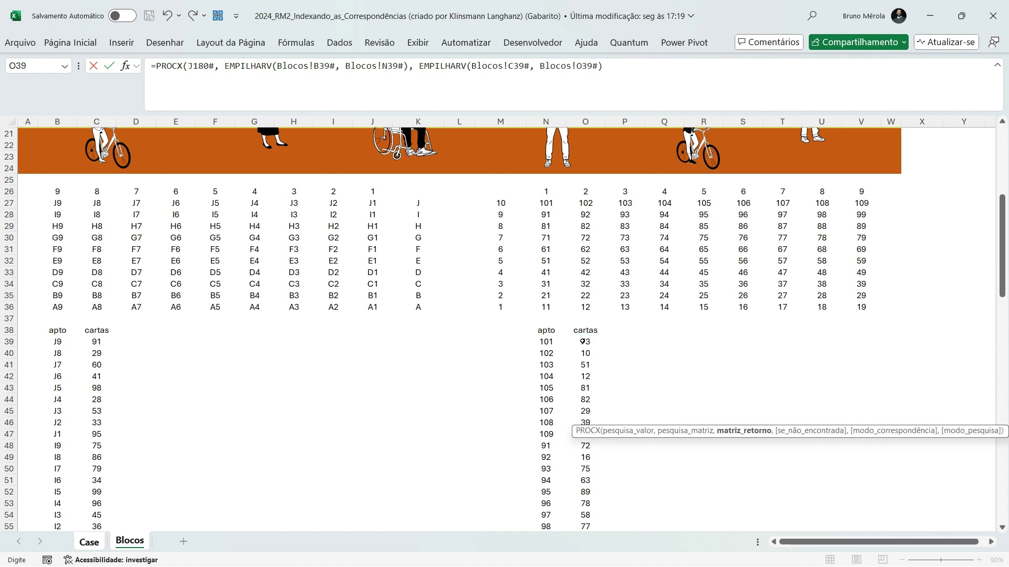
text())
key(Return)
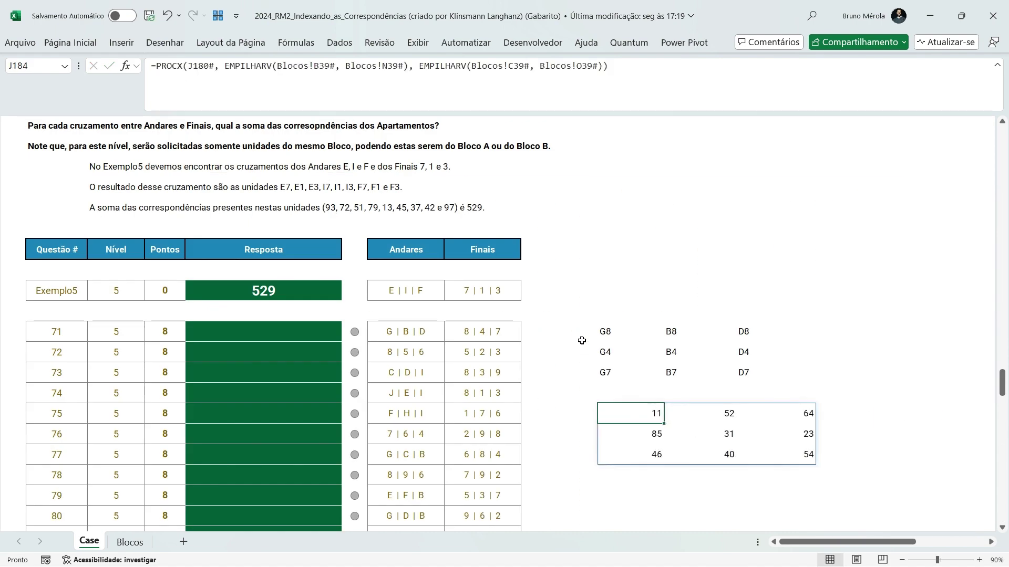
Wrap the PROCX formula in J184 in SOMA to total the returned values.
click(157, 65)
text(s)
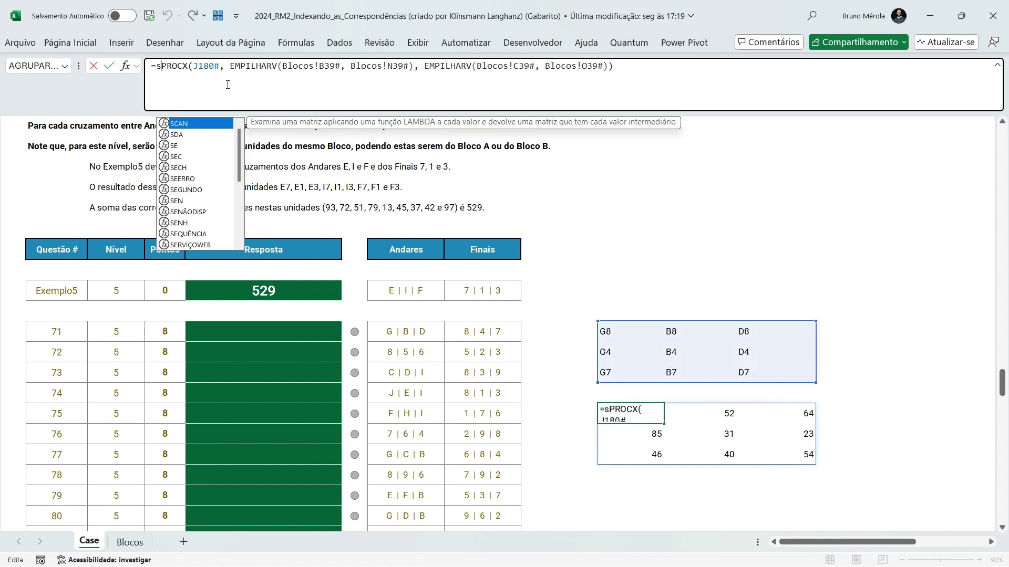
text(oma()
key(End)
text())
key(Tab)
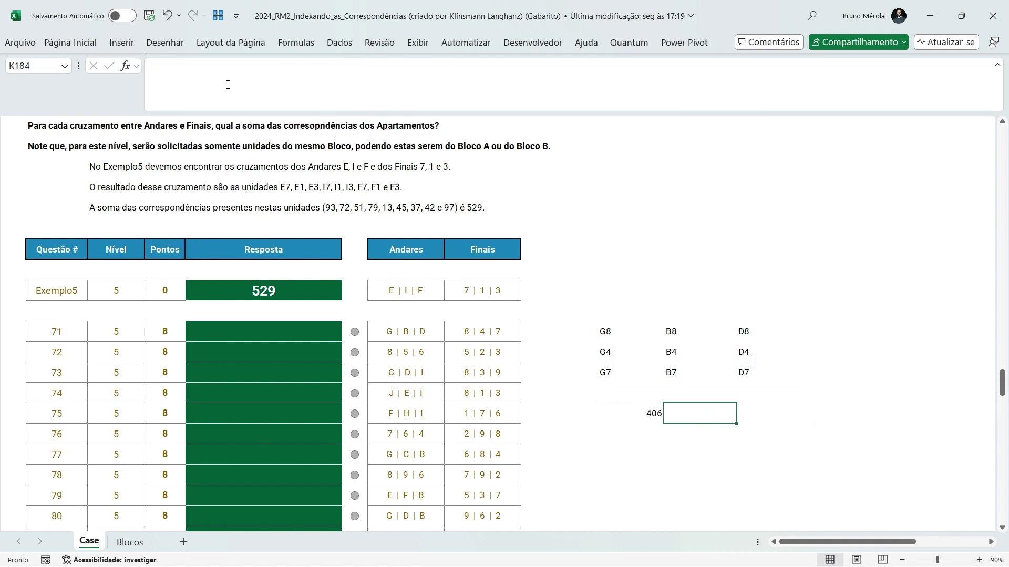
key(Left)
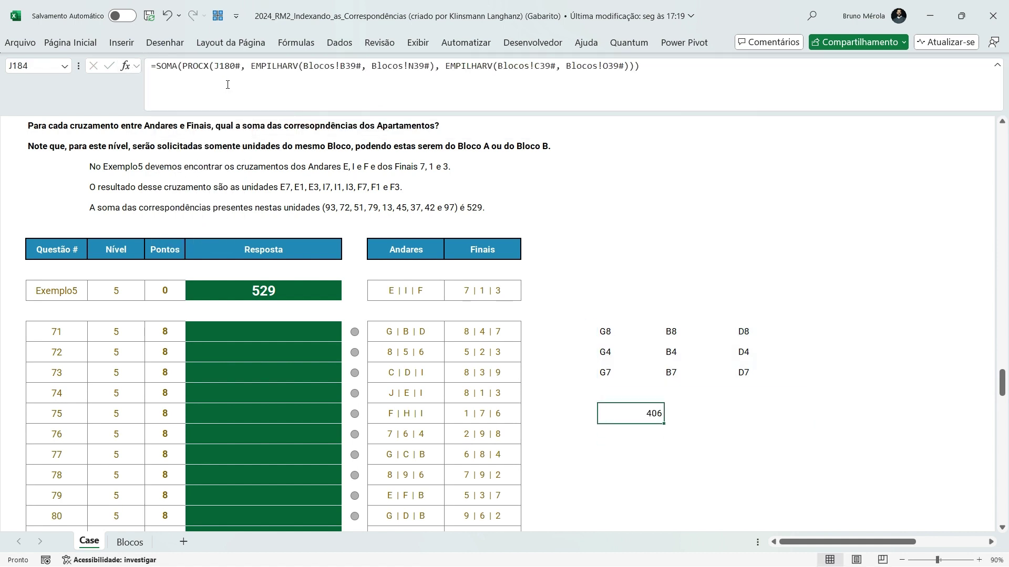
Make the Blocos references B39#, N39#, C39# and O39# absolute in J184's formula.
click(351, 65)
key(F4)
click(423, 66)
key(F4)
click(569, 66)
key(F4)
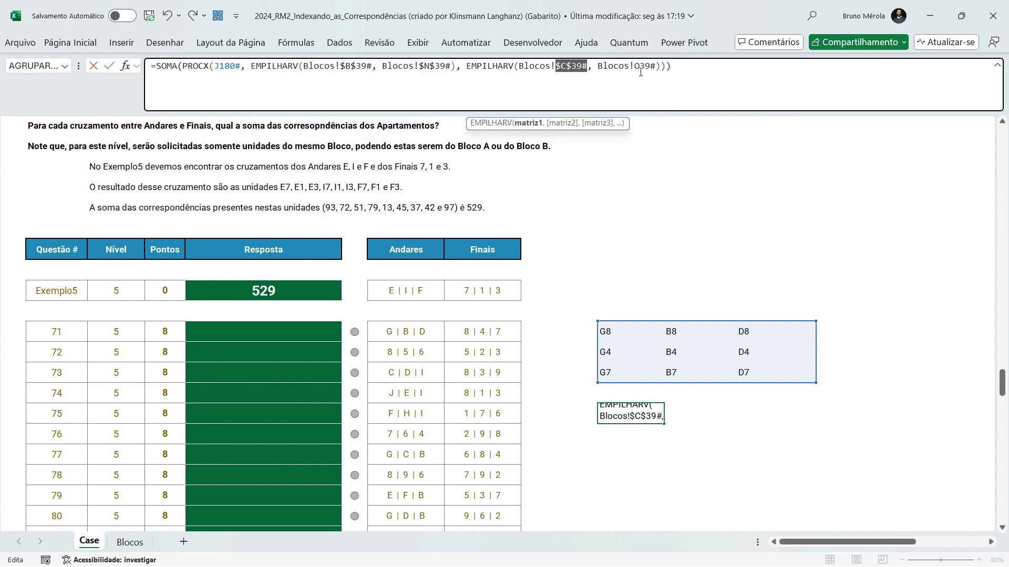
click(639, 66)
key(F4)
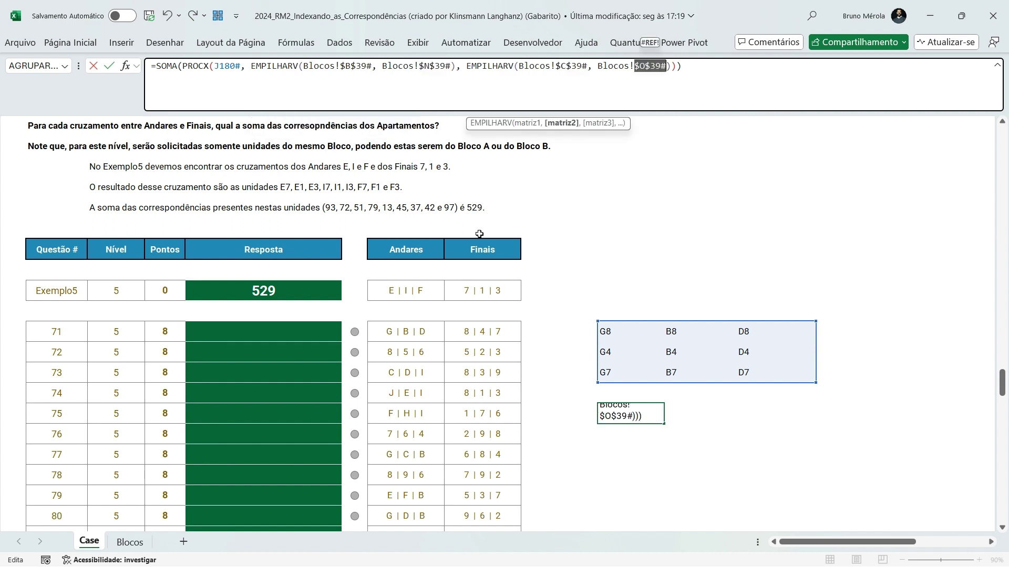
click(641, 327)
click(655, 406)
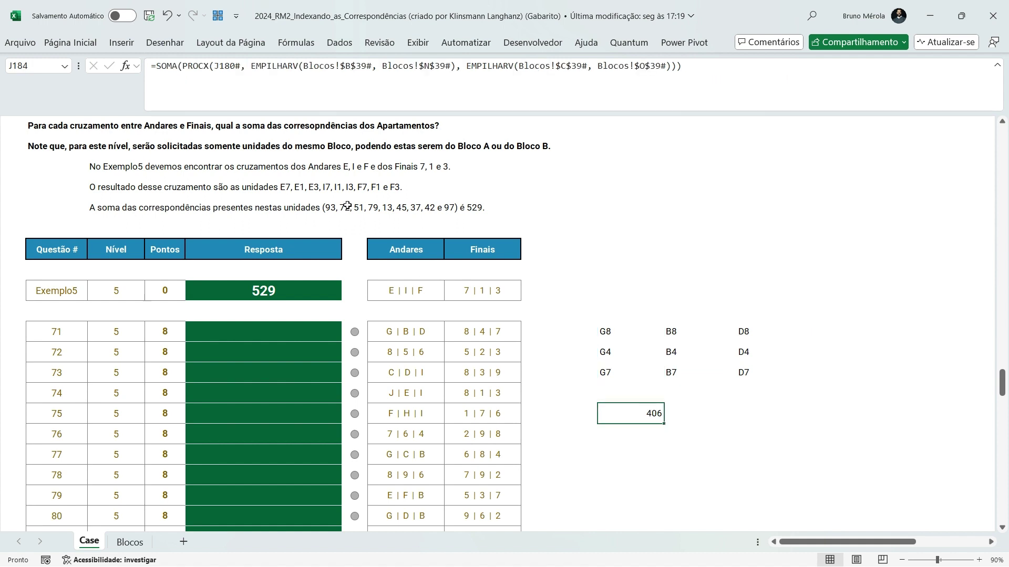
Replace the final aptos in J180's LET with J184's SOMA(PROCX(...)) expression, using aptos instead of J180# as the lookup value.
click(156, 70)
click(604, 331)
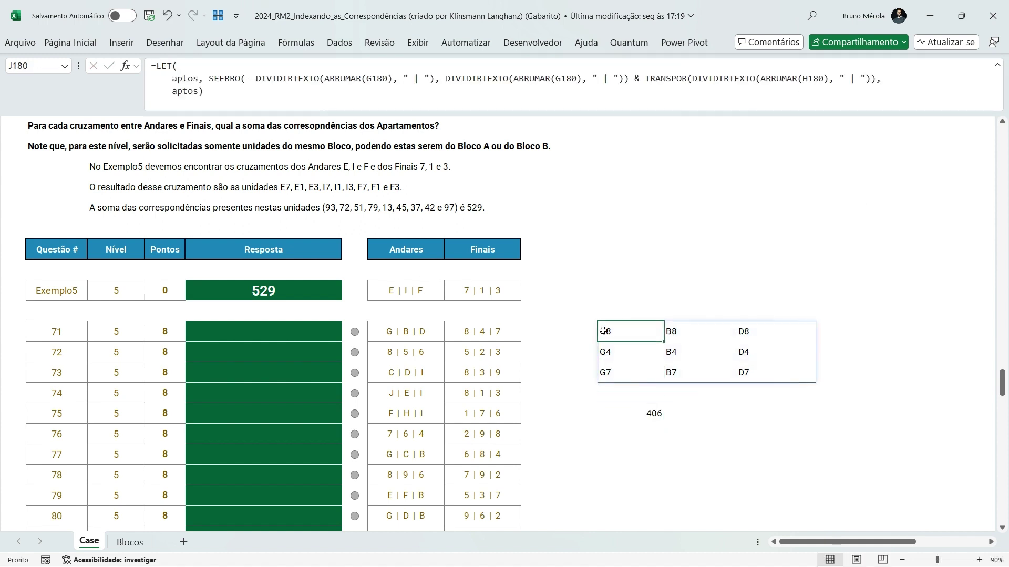
double_click(186, 90)
text(SOMA(PROCX(J180#, EMPILHARV(Blocos!$B$39#, Blocos!$N$39#), EMPILHARV(Blocos!$C$39#, Blocos!$O$39#))))
double_click(257, 94)
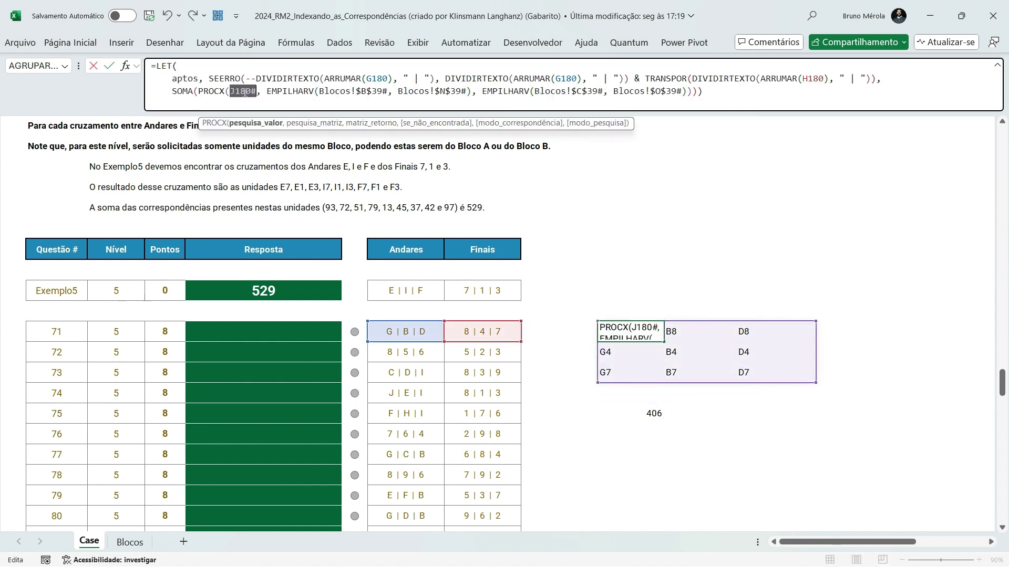
text(aptos)
key(Return)
Clear the helper formula in J184 and copy J180's complete LET formula text into E180, question 71's answer cell.
key(ctrl+z)
key(ctrl+z)
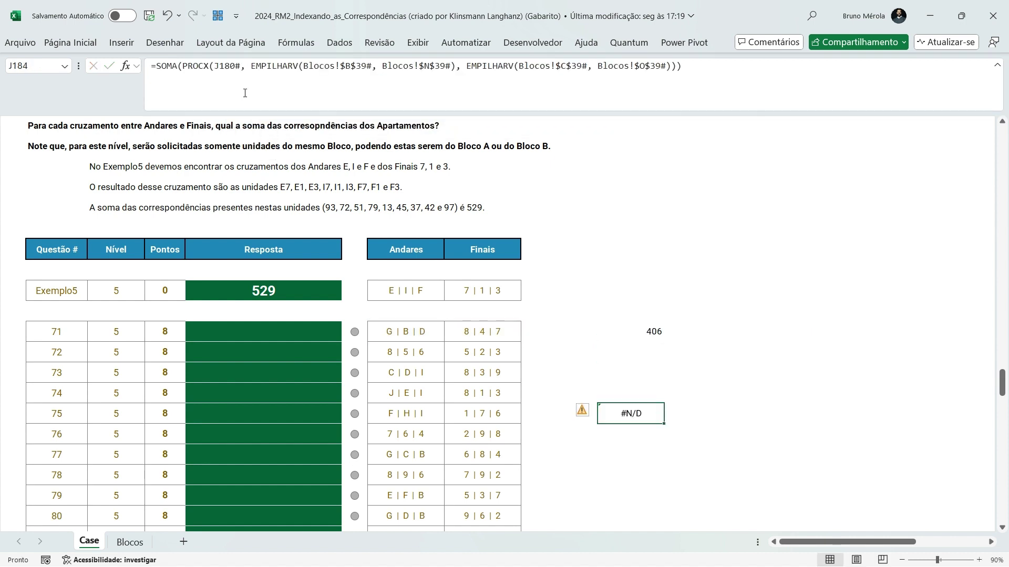
click(708, 82)
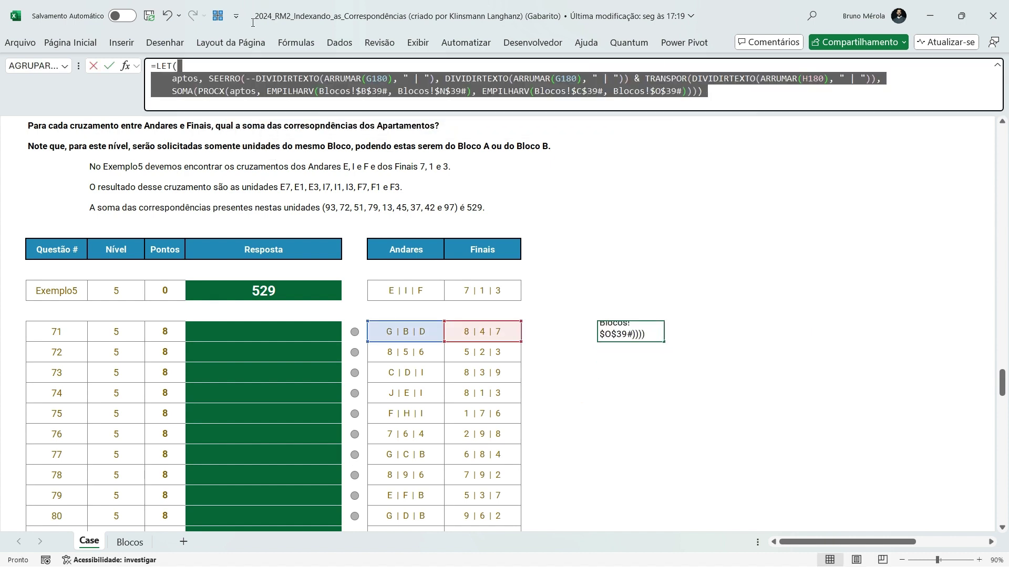
key(Escape)
click(304, 332)
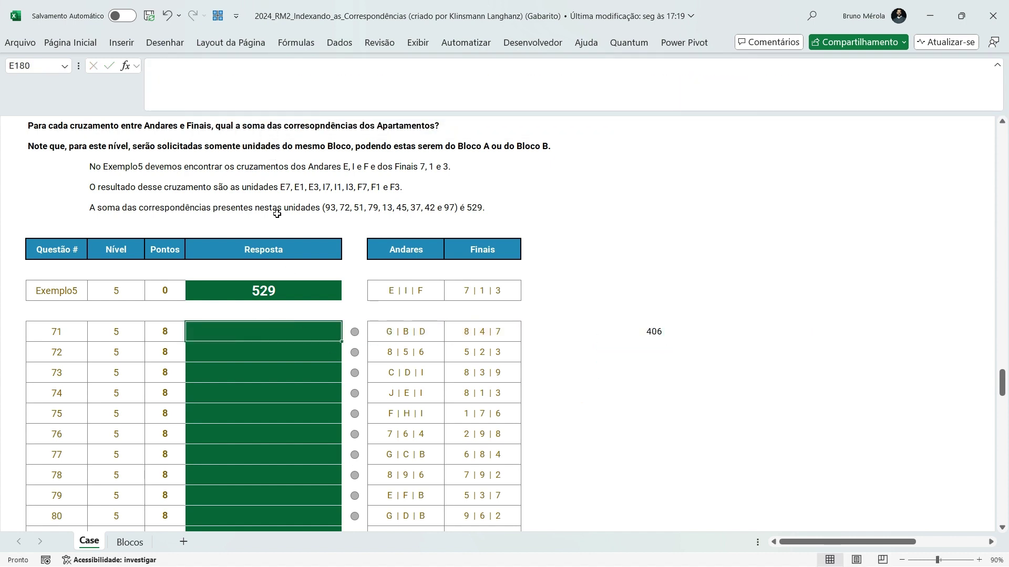
click(299, 94)
key(ctrl+v)
key(ctrl+Return)
Copy E180's formula down to E199 to answer questions 71 through 90.
key(ctrl+c)
key(Down)
key(Down)
key(Down)
key(Down)
key(Down)
key(Down)
key(Down)
key(Down)
key(Down)
key(Down)
key(Down)
key(Down)
key(Down)
key(Down)
key(Down)
key(Down)
key(Down)
key(Down)
key(Down)
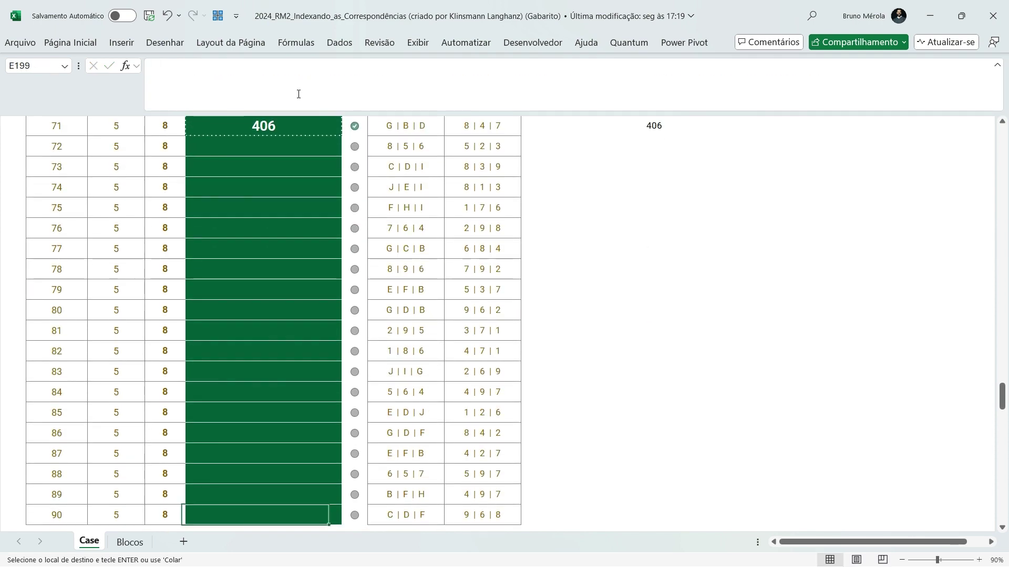
key(ctrl+shift+Up)
key(ctrl+v)
Clear the helper LET formula in J180 and return to question 71's answer cell.
key(ctrl+Up)
key(Right)
key(Right)
key(Right)
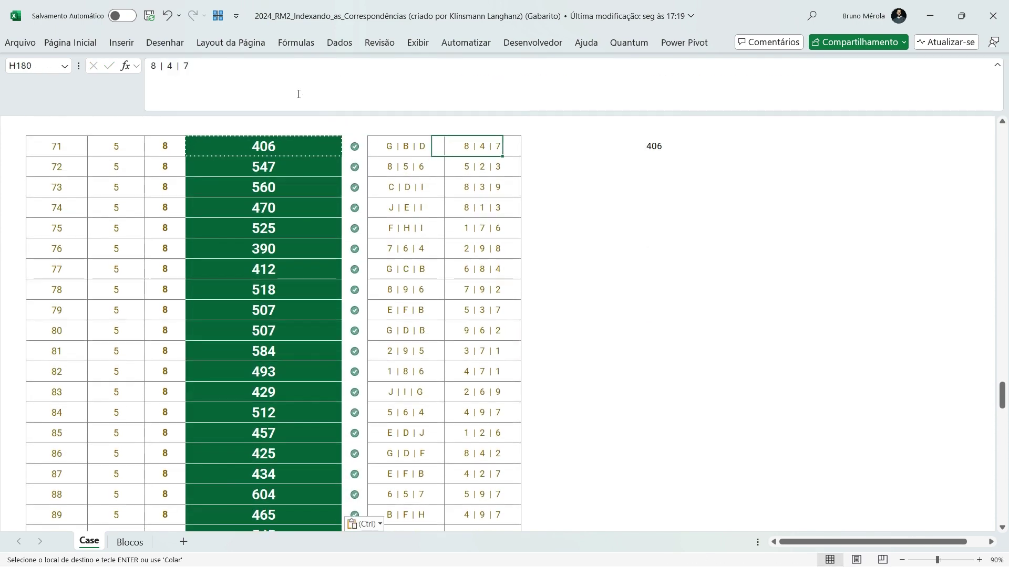
key(Right)
key(Right)
key(Left)
key(Left)
key(Escape)
key(ctrl+Left)
key(Right)
key(Right)
key(Right)
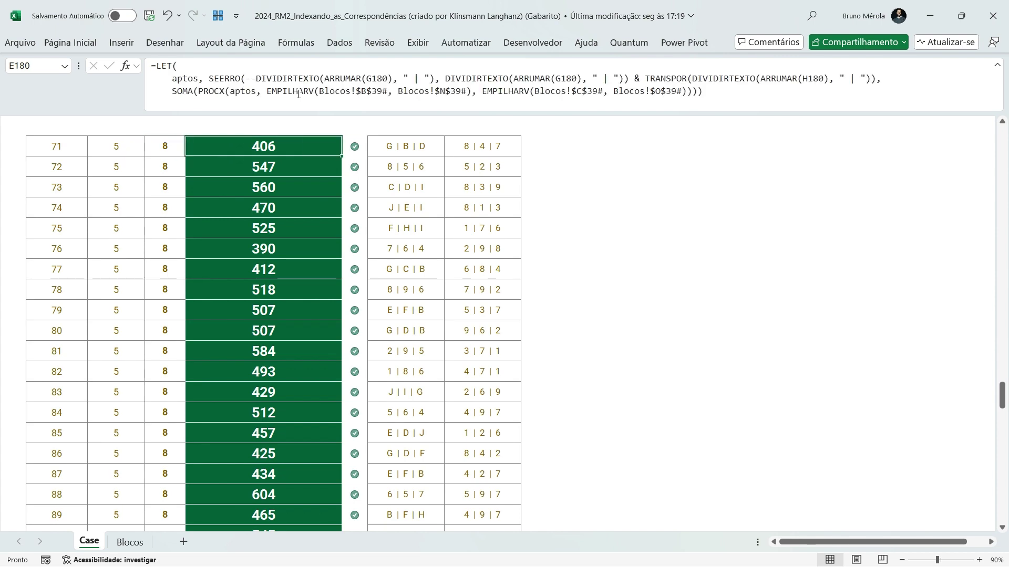
Review the Level 6 question and copy the complete LET formula text from E199, question 90's answer cell.
scroll(265, 268, down, 4)
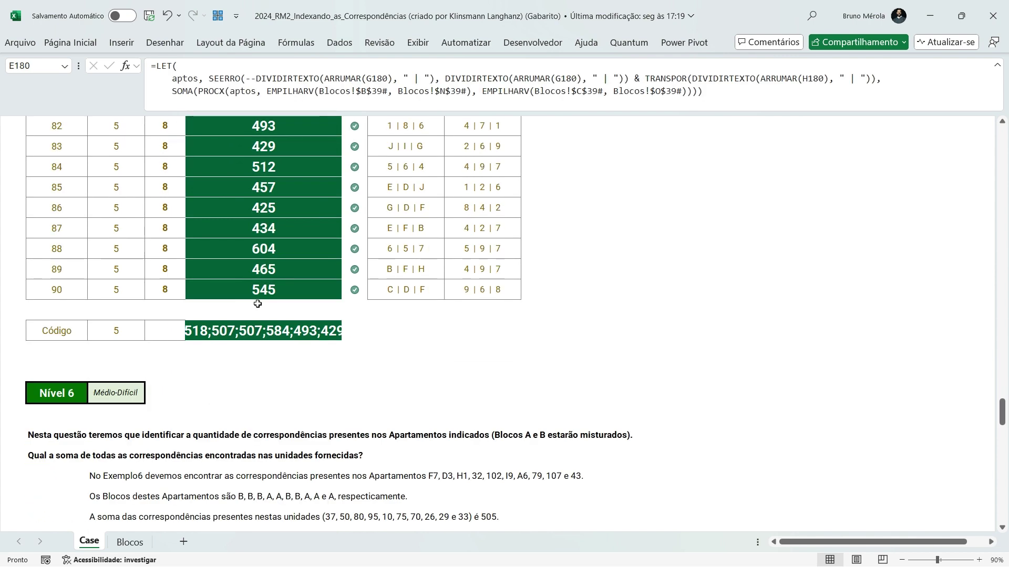
scroll(275, 293, down, 4)
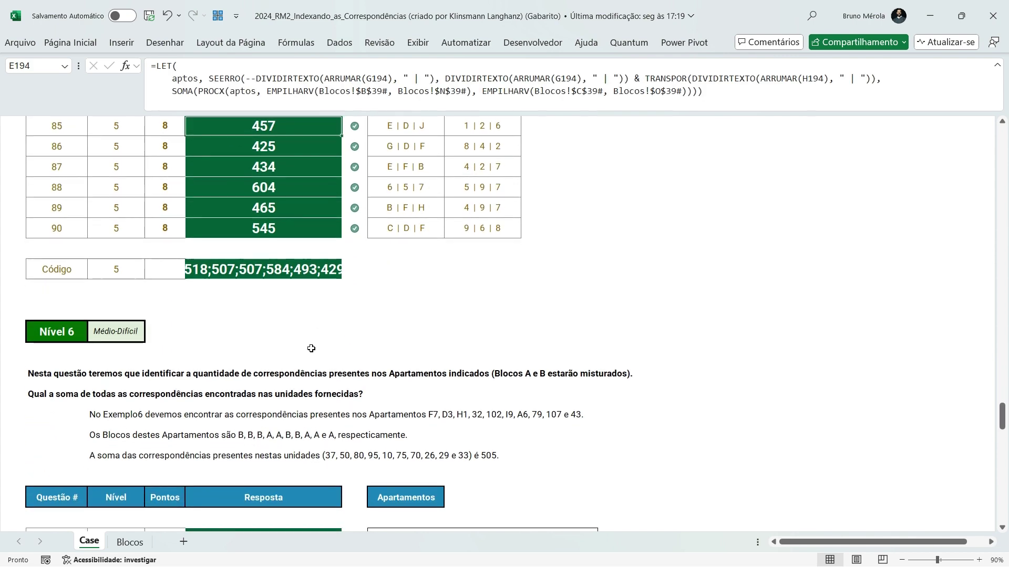
click(311, 349)
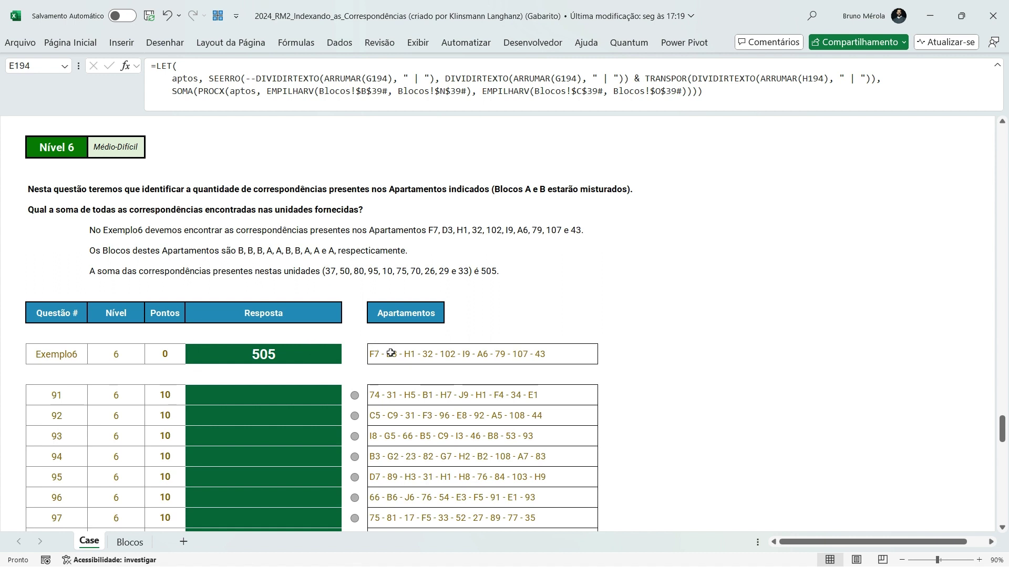
click(385, 395)
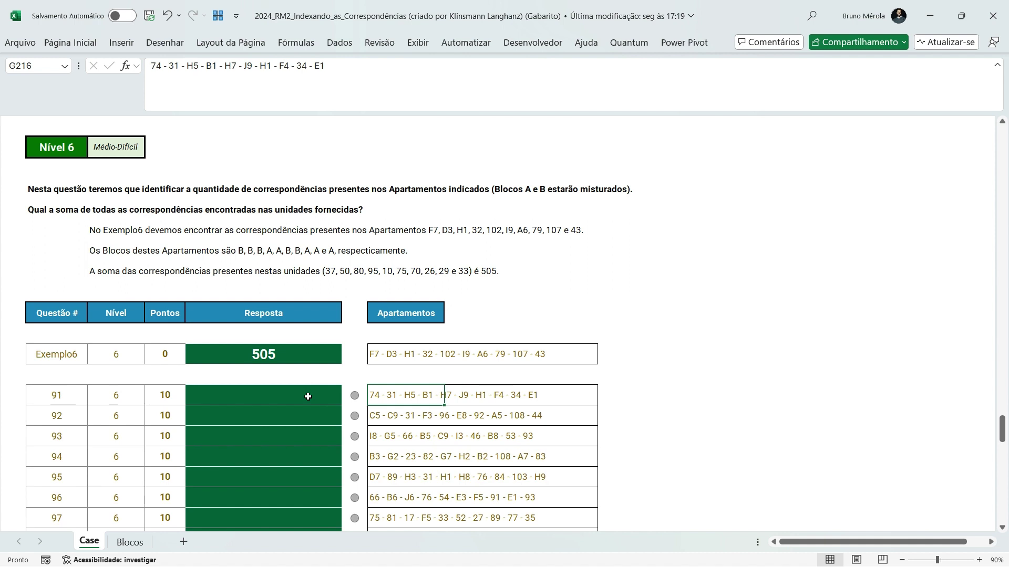
click(612, 394)
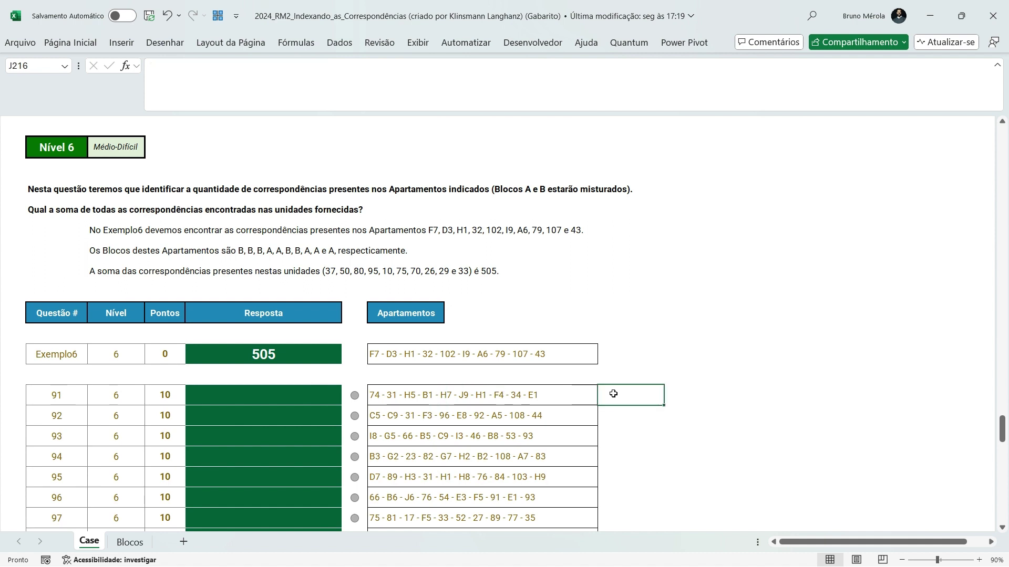
scroll(613, 394, up, 2)
click(305, 161)
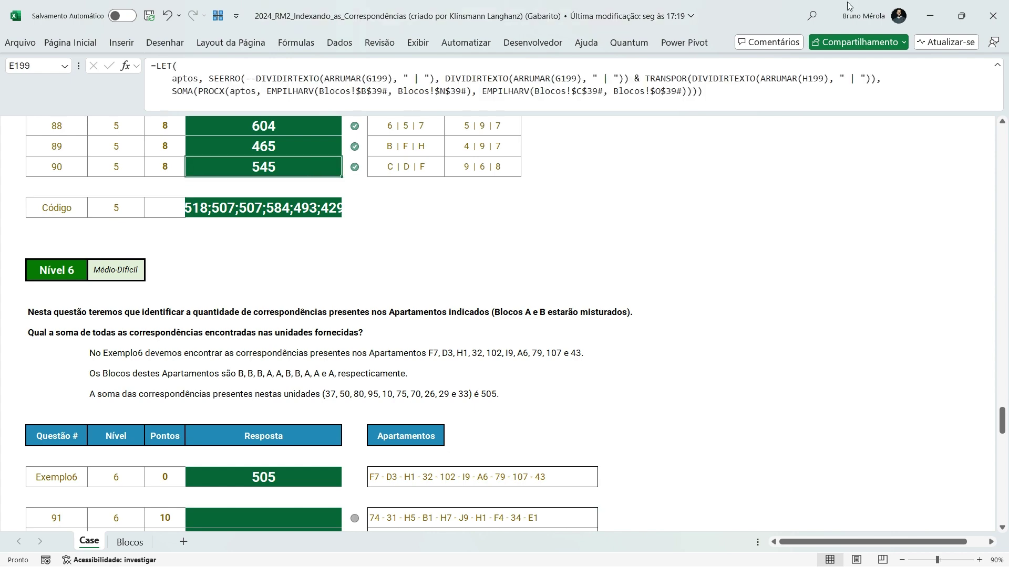
click(760, 90)
key(ctrl+a)
key(ctrl+c)
key(Escape)
scroll(676, 401, down, 2)
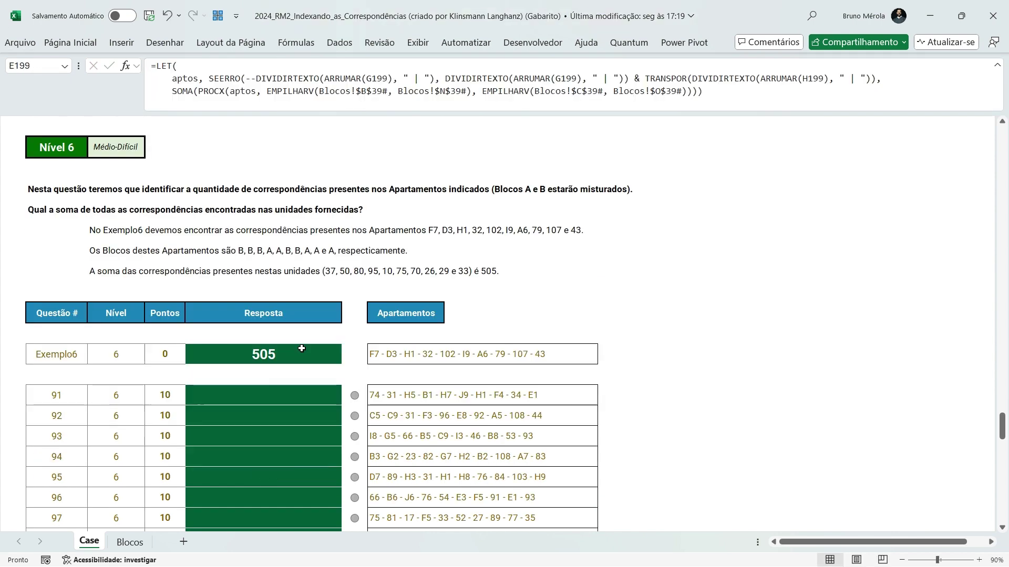
Try to paste the copied LET formula text directly onto cell K216 and undo the paste.
click(672, 399)
key(ctrl+v)
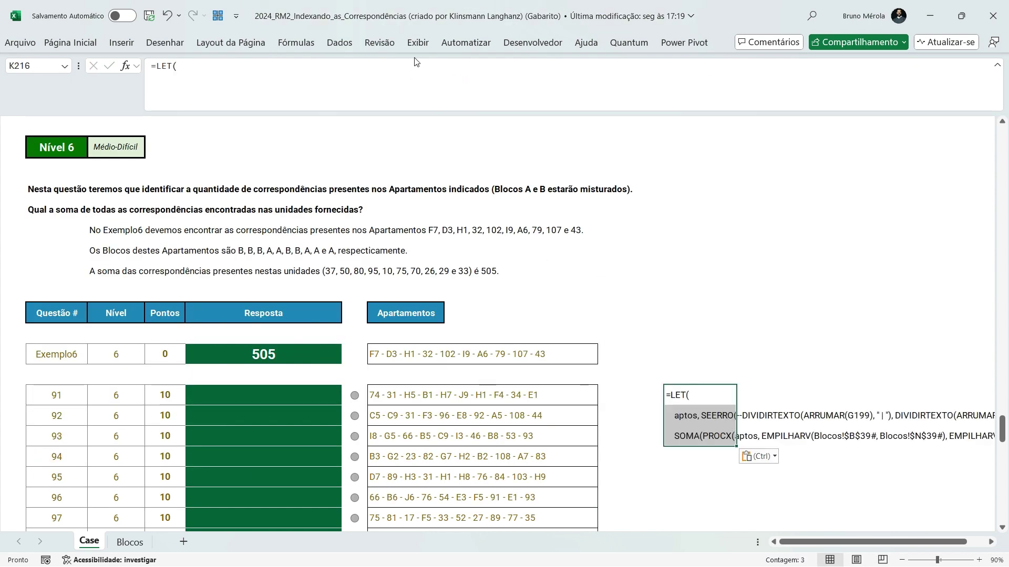
click(420, 68)
key(Escape)
click(693, 396)
key(ctrl+z)
Enter the copied Level 5 LET formula as a single formula in K216.
click(382, 90)
key(ctrl+v)
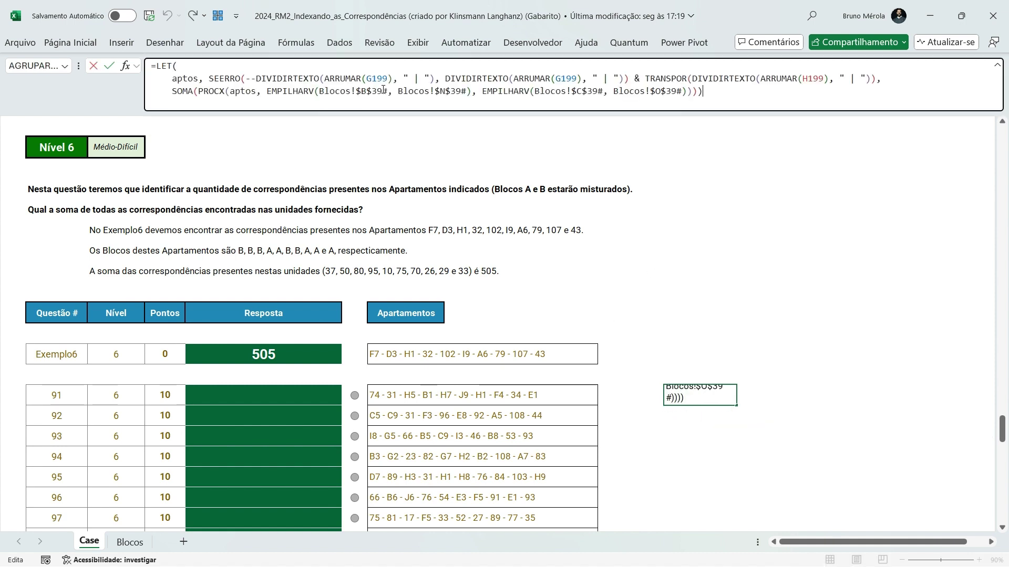
key(Return)
key(Up)
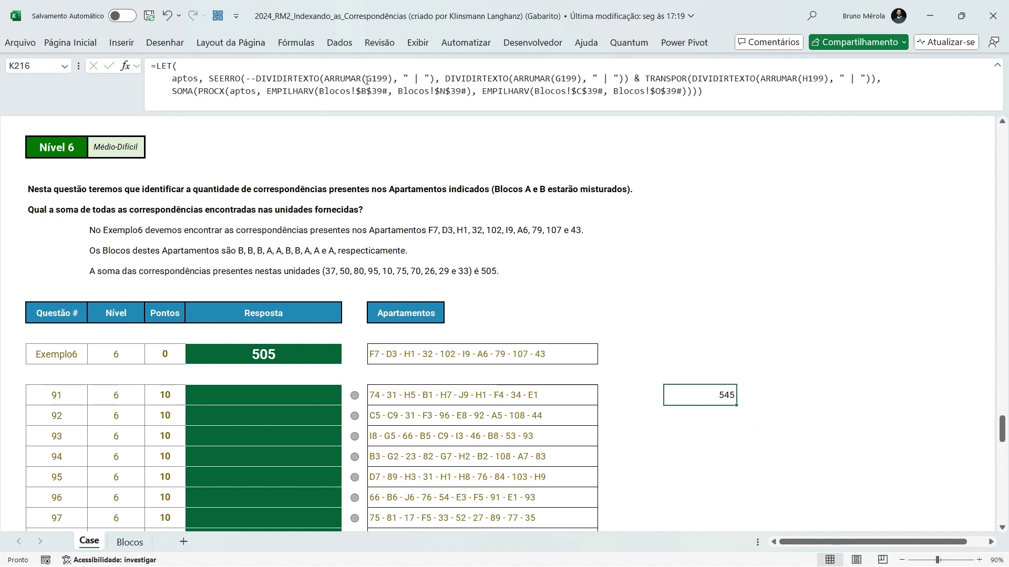
Redefine aptos in K216's LET formula as DIVIDIRTEXTO(G216, " - ").
drag(208, 78, 878, 81)
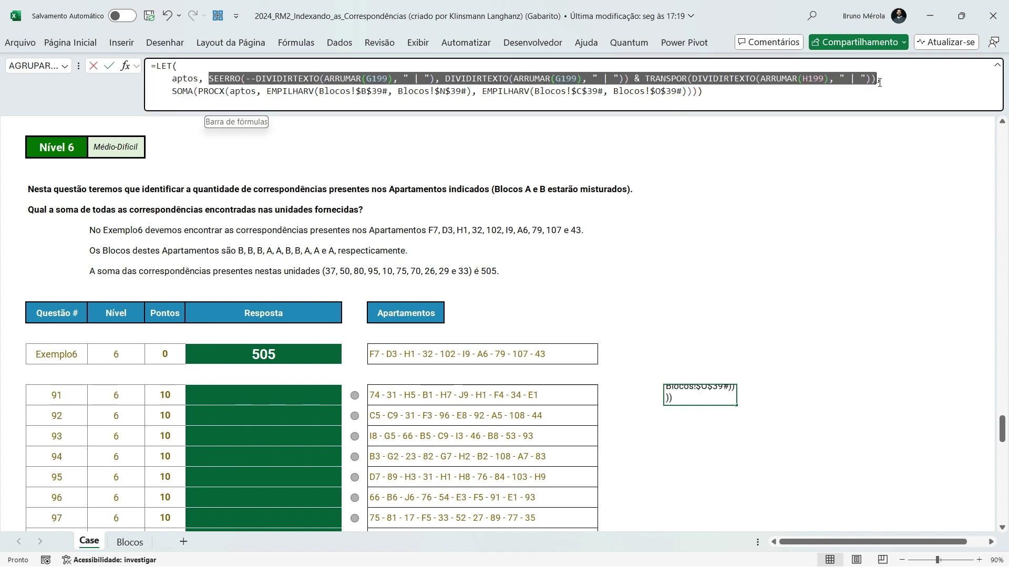
text(divid,)
key(Tab)
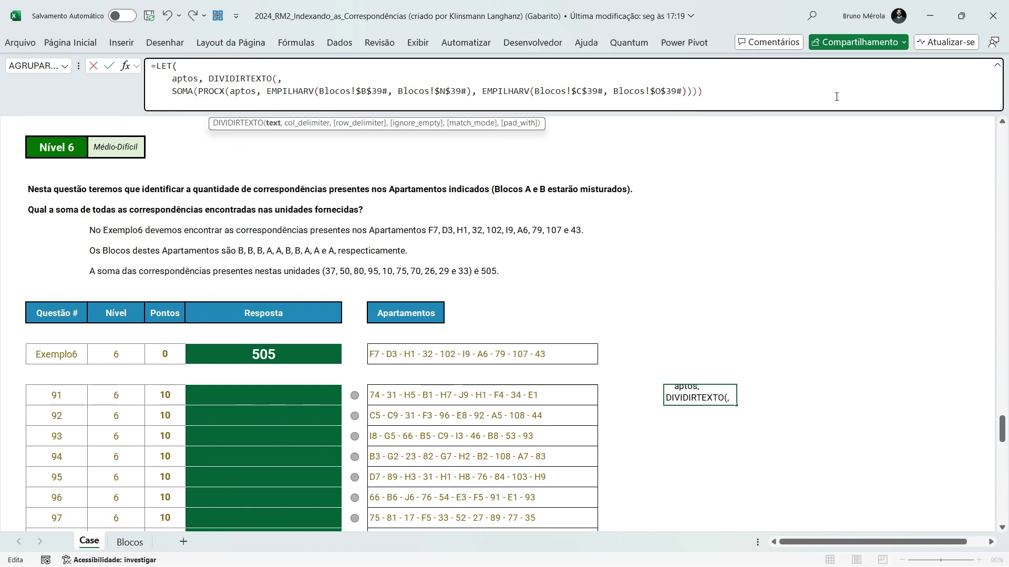
click(377, 394)
text(, )
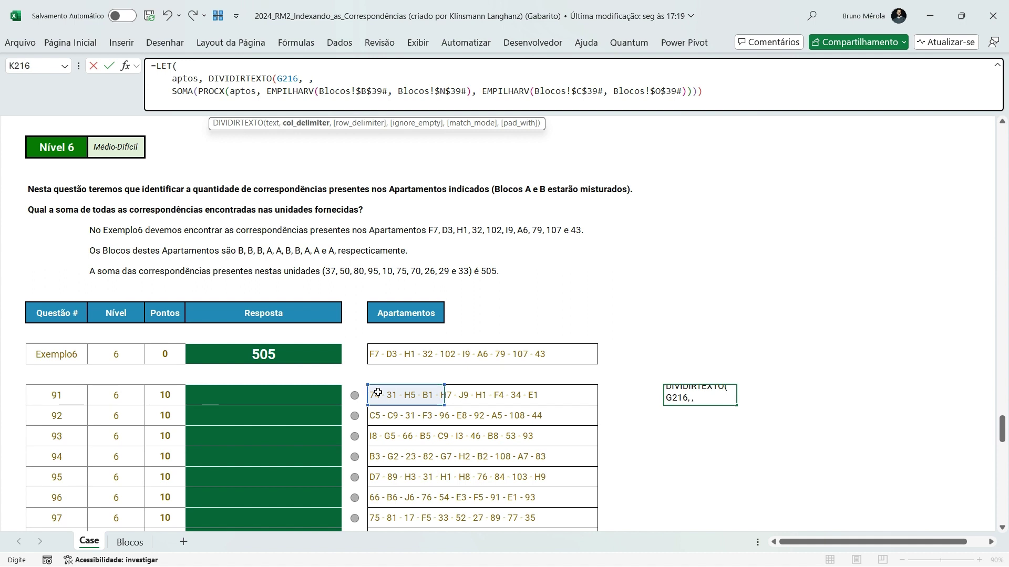
text(" - "))
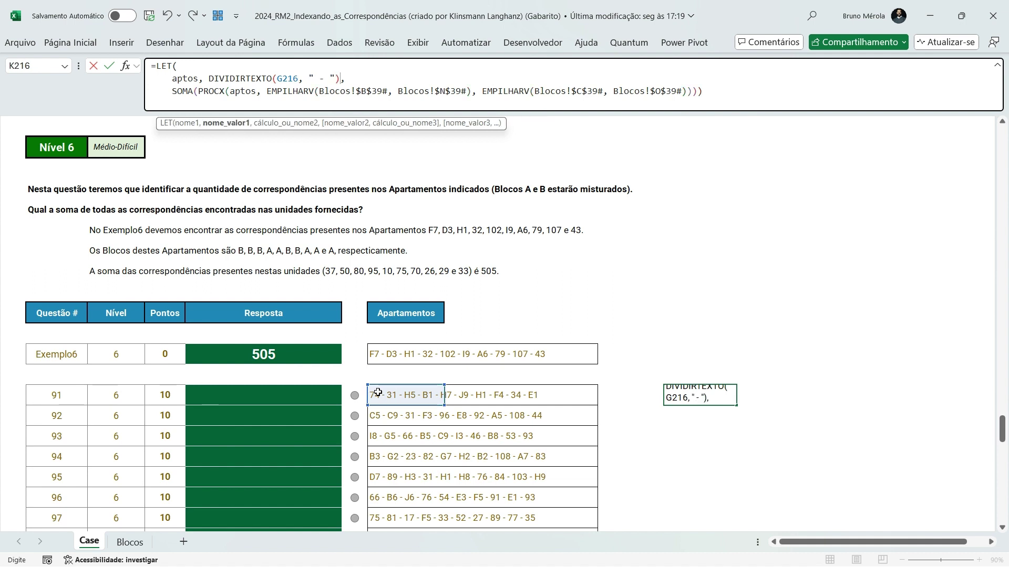
key(ctrl+Return)
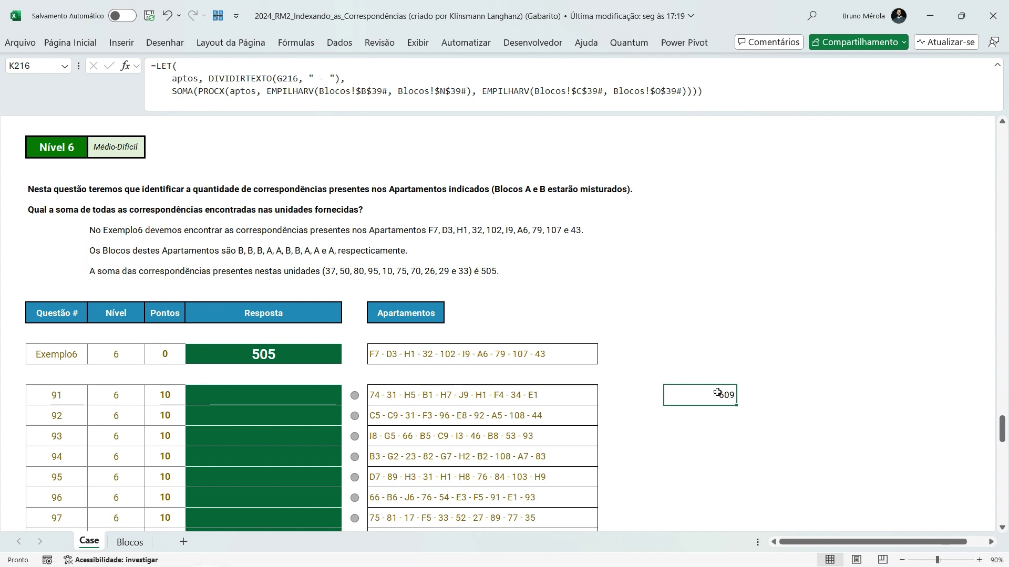
Copy K216's complete LET formula text into E216, question 91's answer cell.
key(F2)
key(ctrl+a)
key(ctrl+c)
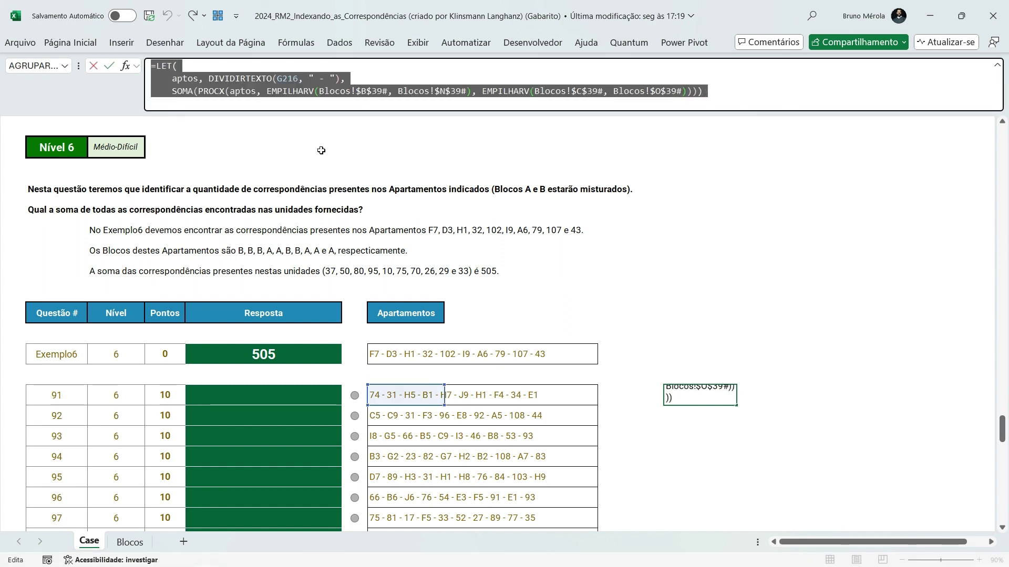
key(Escape)
click(266, 401)
click(262, 68)
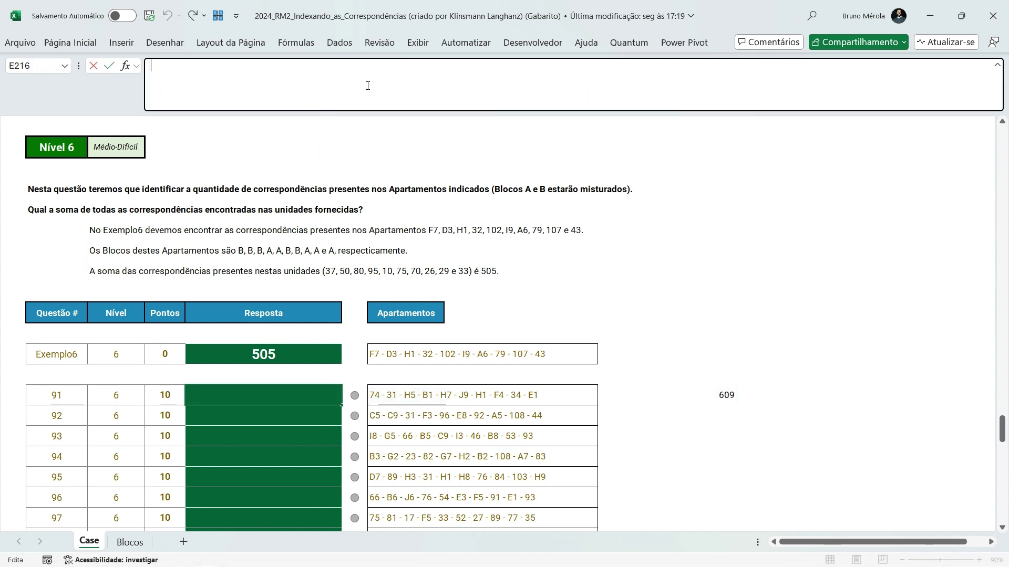
key(ctrl+v)
key(ctrl+Return)
Copy E216's formula to the Exemplo6 answer cell and to all Level 6 answers for questions 91 through 110.
key(ctrl+c)
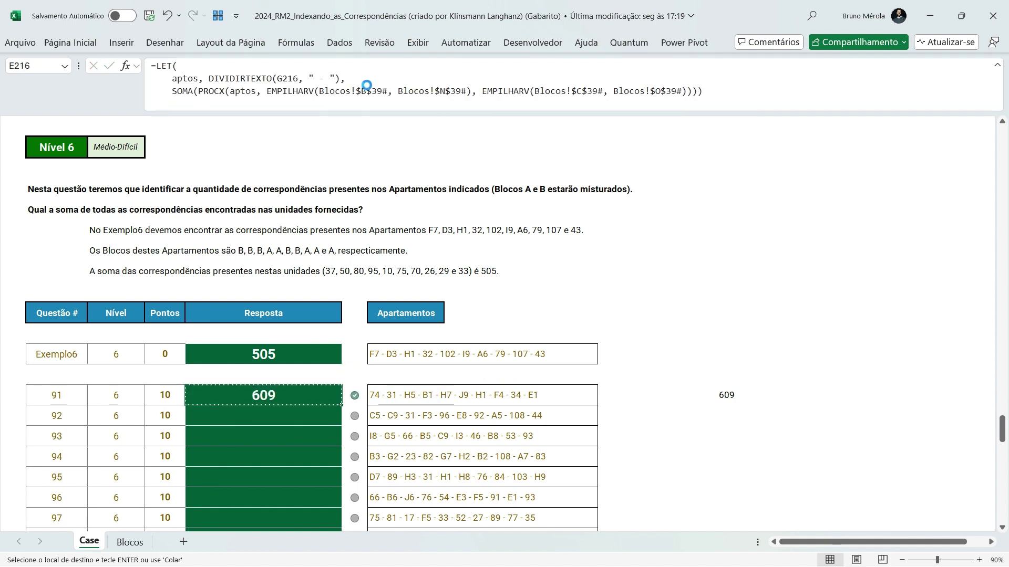
key(Up)
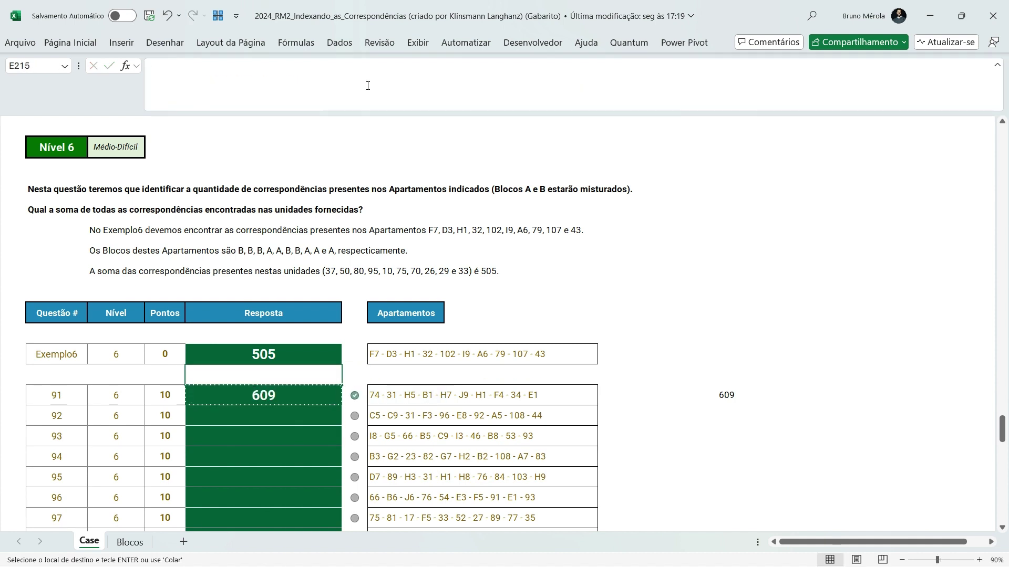
key(Up)
key(ctrl+v)
key(Down)
key(Down)
key(Left)
key(ctrl+Down)
key(Right)
key(ctrl+shift+Up)
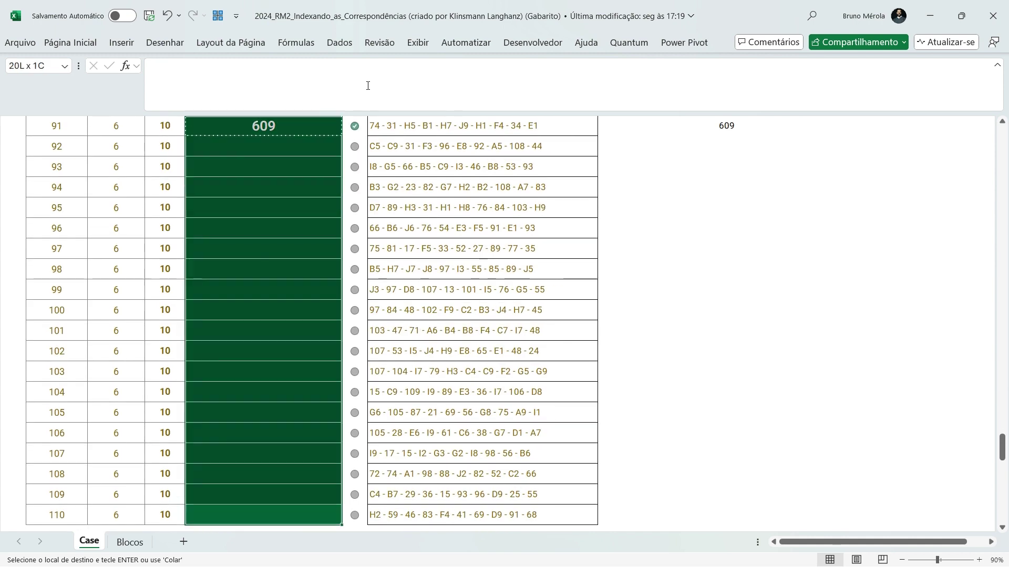
key(ctrl+v)
Delete the helper formula in K216.
click(721, 129)
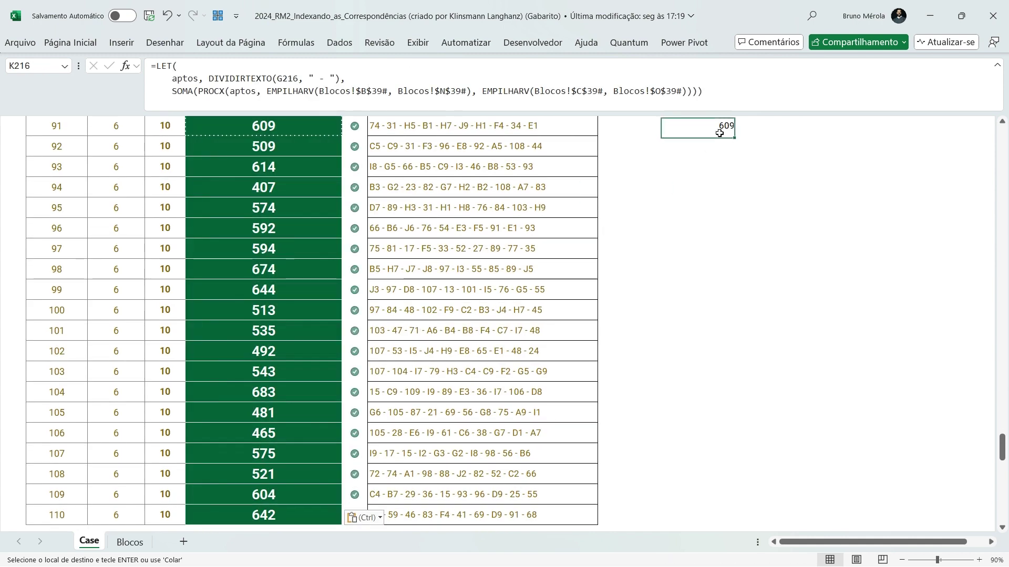
key(Delete)
click(233, 262)
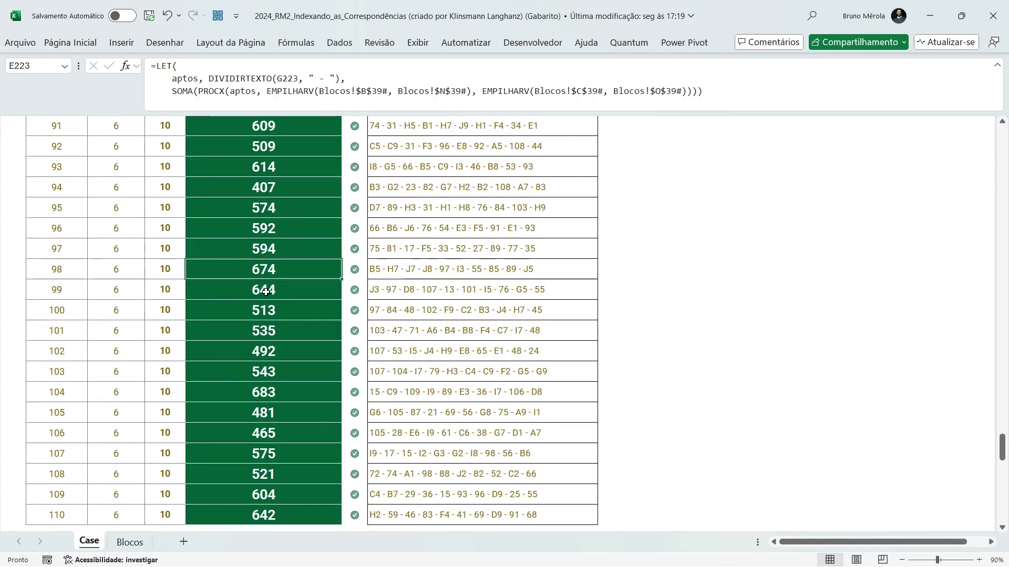
Examine the Level 7 rules, Exemplo7 and the Bloco A and Bloco B movement diagrams, and open the Blocos sheet.
scroll(232, 263, down, 8)
scroll(266, 293, down, 1)
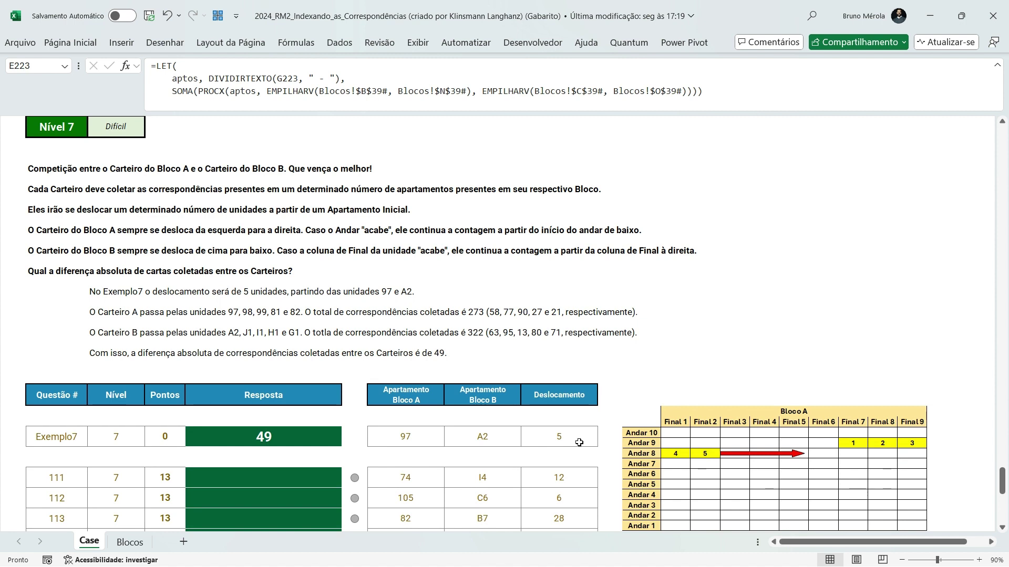
scroll(578, 443, down, 2)
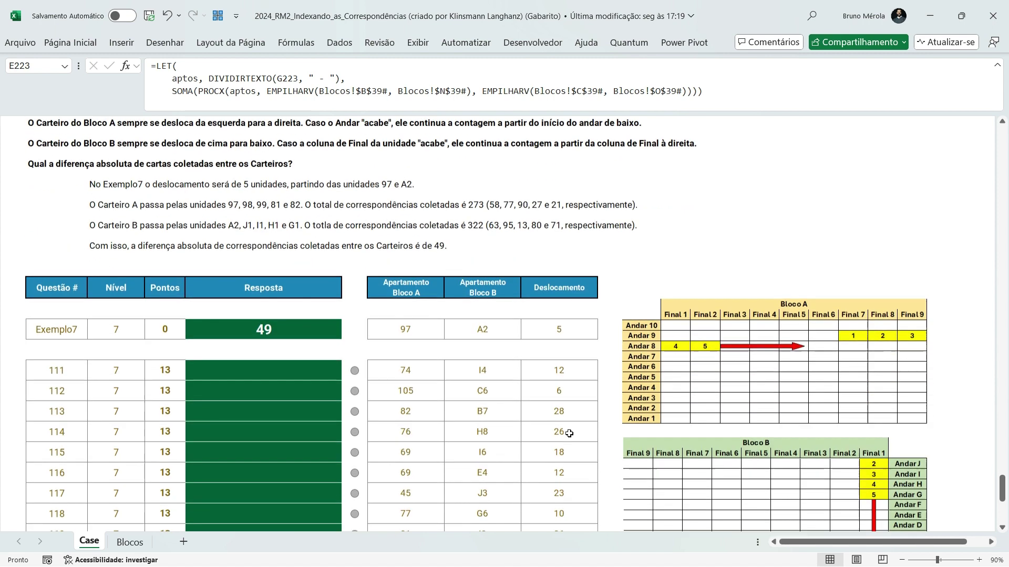
scroll(817, 351, down, 1)
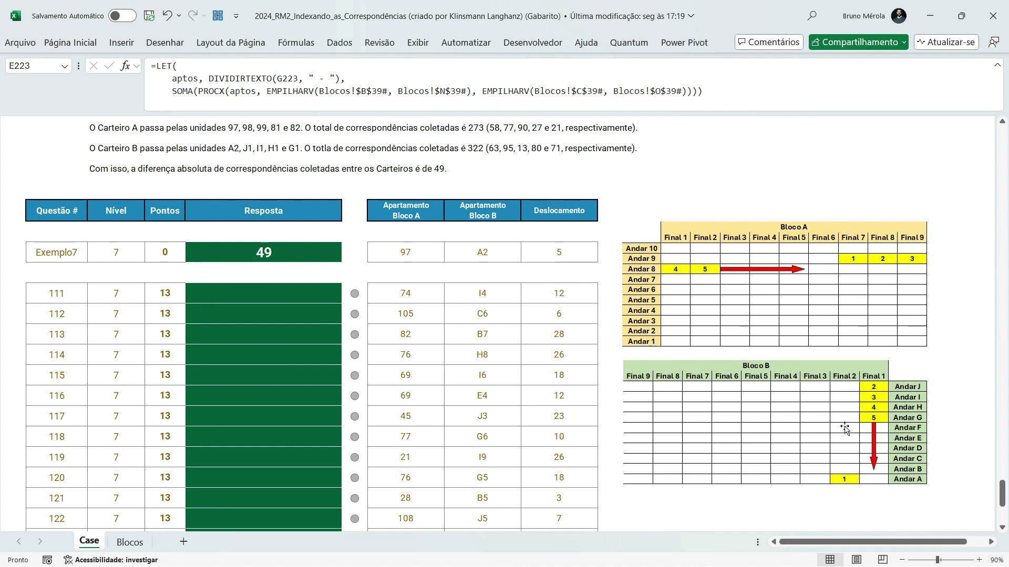
scroll(759, 413, up, 1)
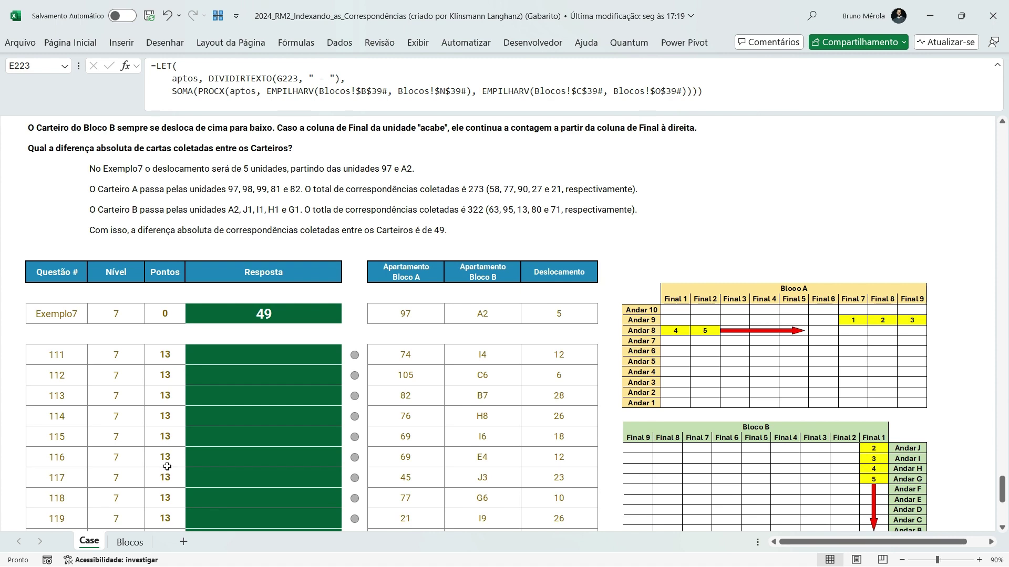
click(130, 542)
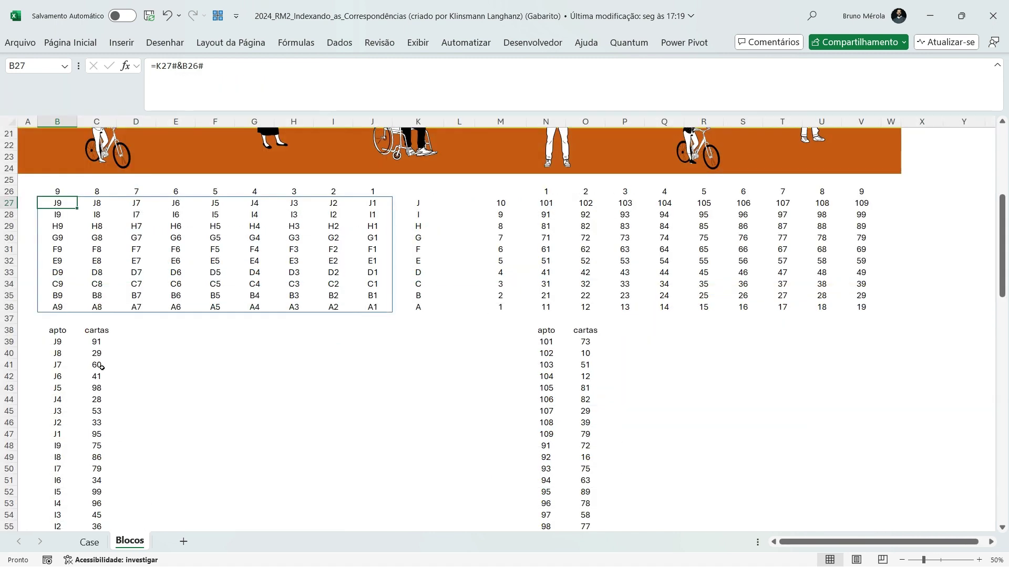
Compare the row-by-row order of the Bloco B apto and cartas lists with the apartment grid and Level 7's Bloco B movement diagram.
click(97, 342)
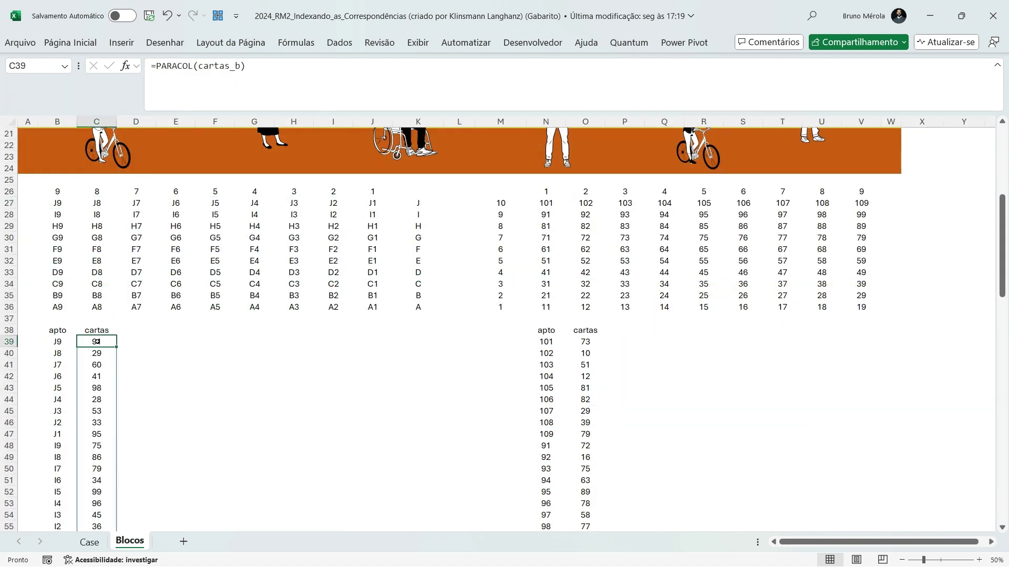
click(59, 344)
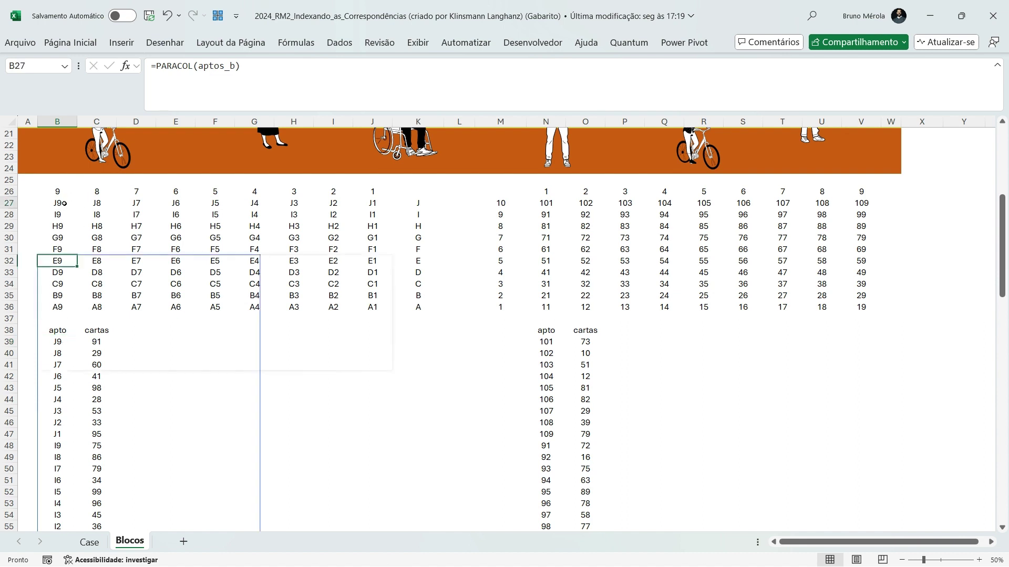
click(62, 203)
drag(56, 203, 391, 215)
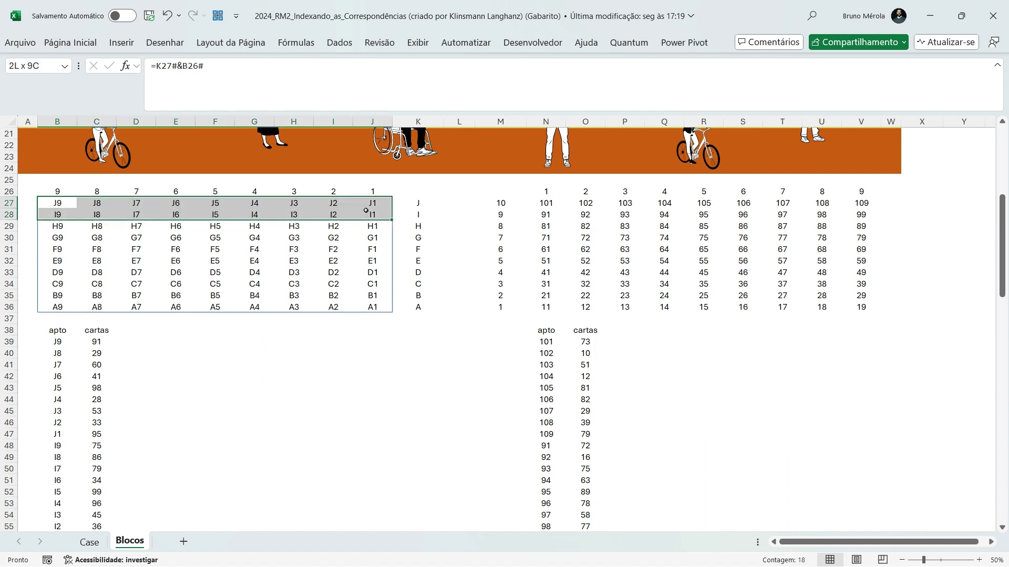
drag(58, 214, 386, 215)
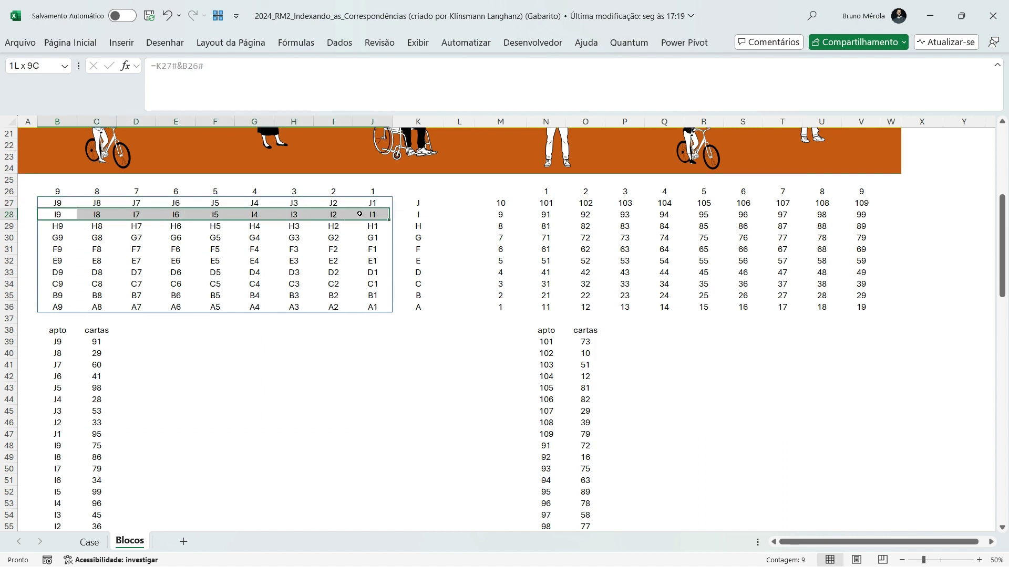
drag(62, 339, 62, 516)
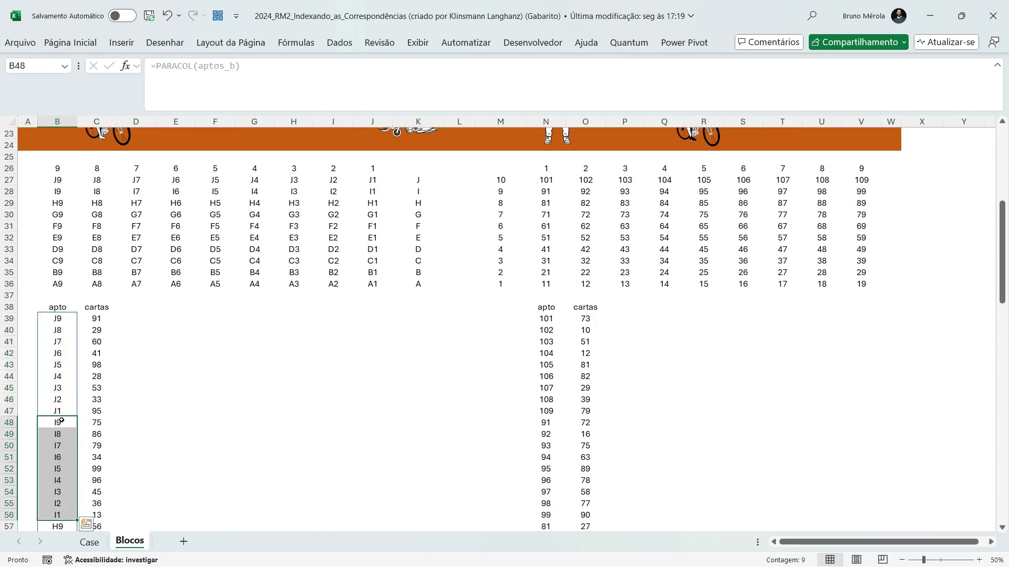
scroll(74, 358, up, 1)
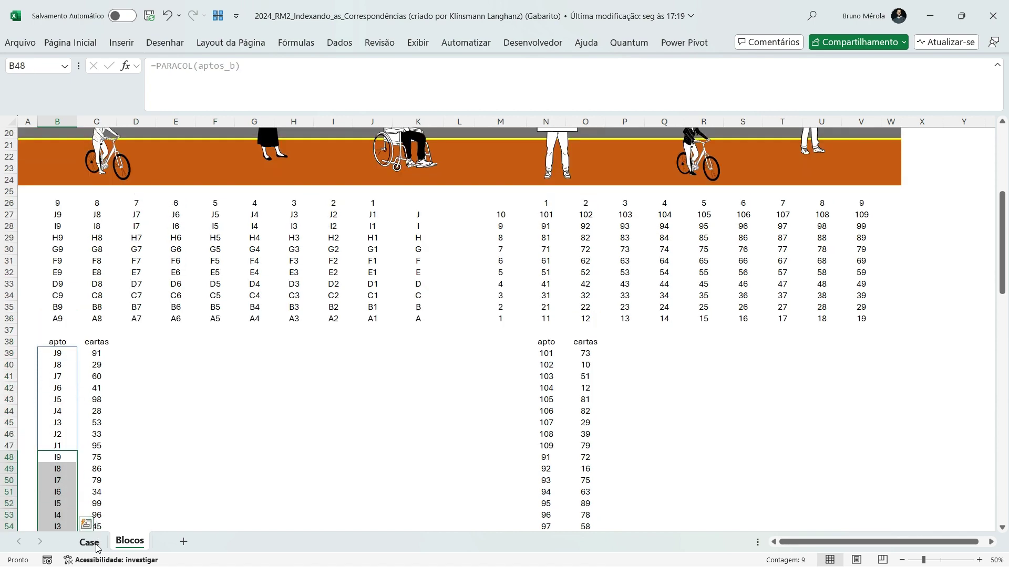
click(90, 542)
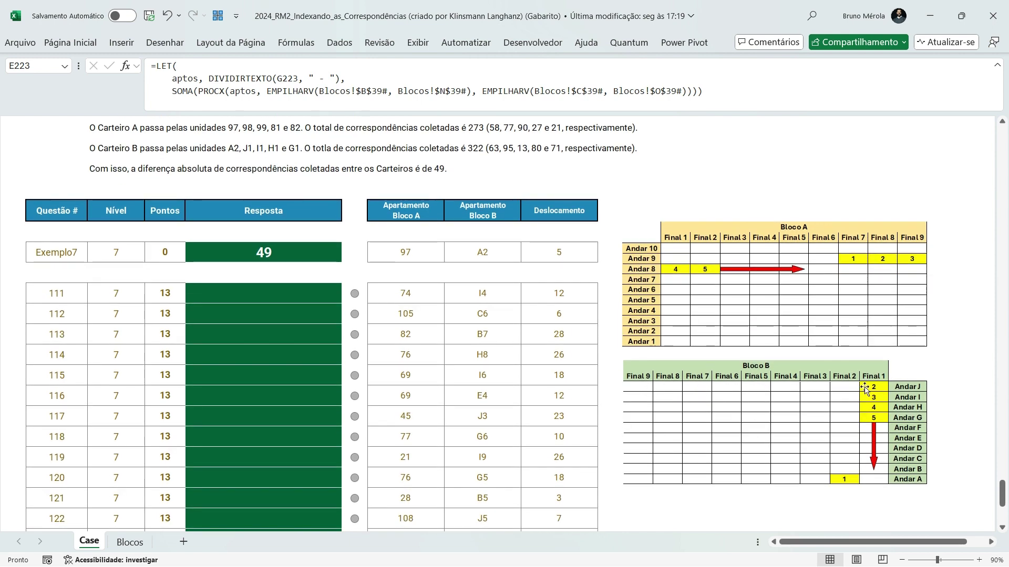
click(130, 542)
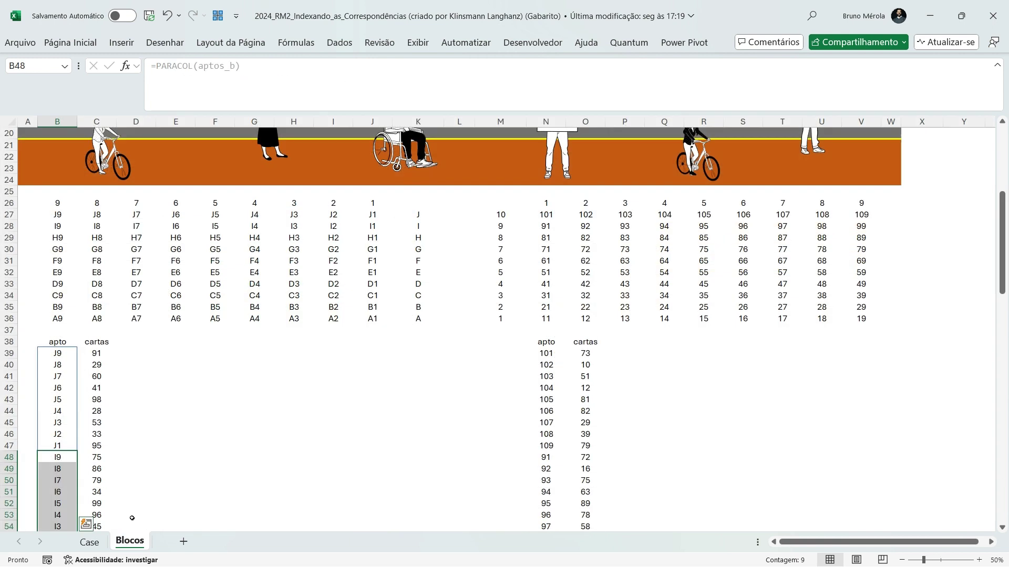
Copy the Bloco B apto and cartas headers with their first formulas from B38:C39 to the block starting at E38.
click(64, 353)
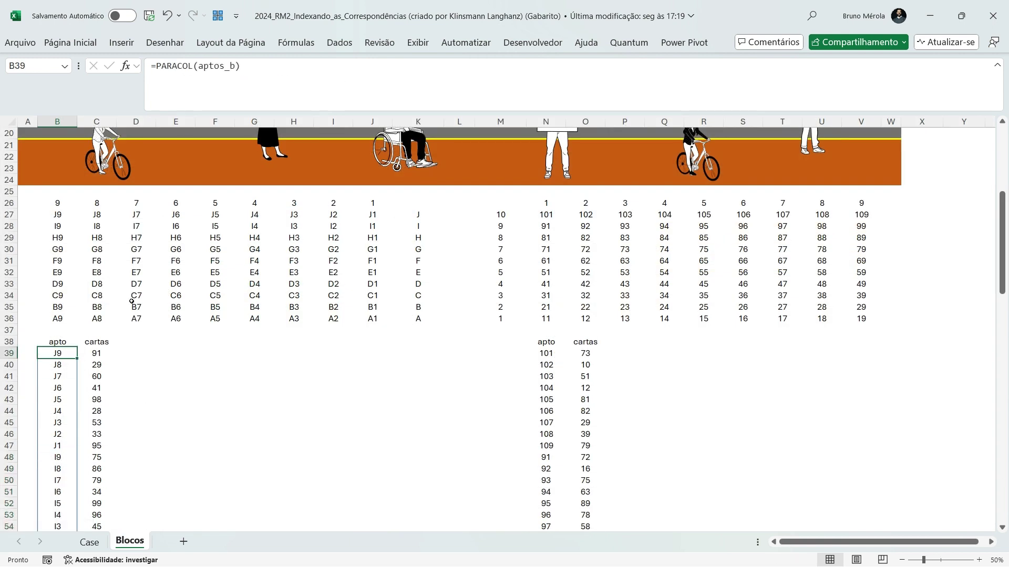
key(shift+Right)
key(Up)
key(shift+Down)
key(shift+Right)
key(ctrl+c)
key(Right)
key(Right)
key(Right)
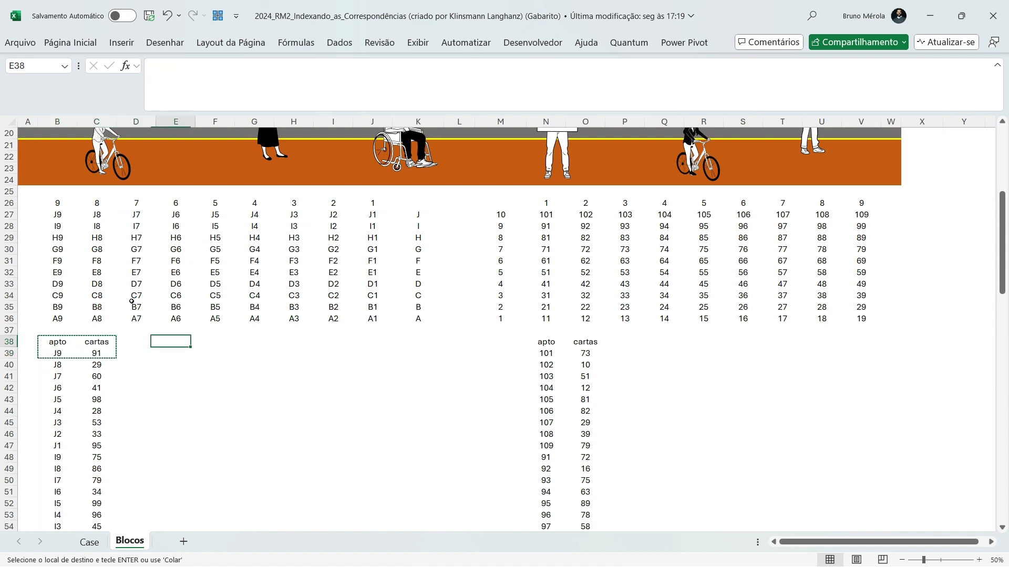
key(ctrl+v)
Change E39's formula to =PARACOL(aptos_b, , 1) so the copied apartment list is scanned by column.
key(Down)
click(275, 76)
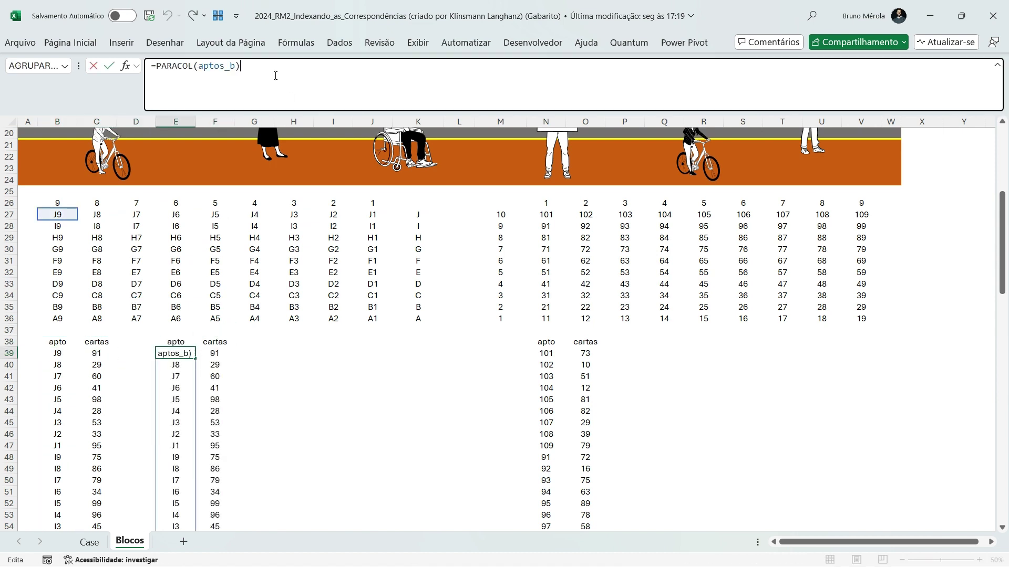
key(BackSpace)
text(, , )
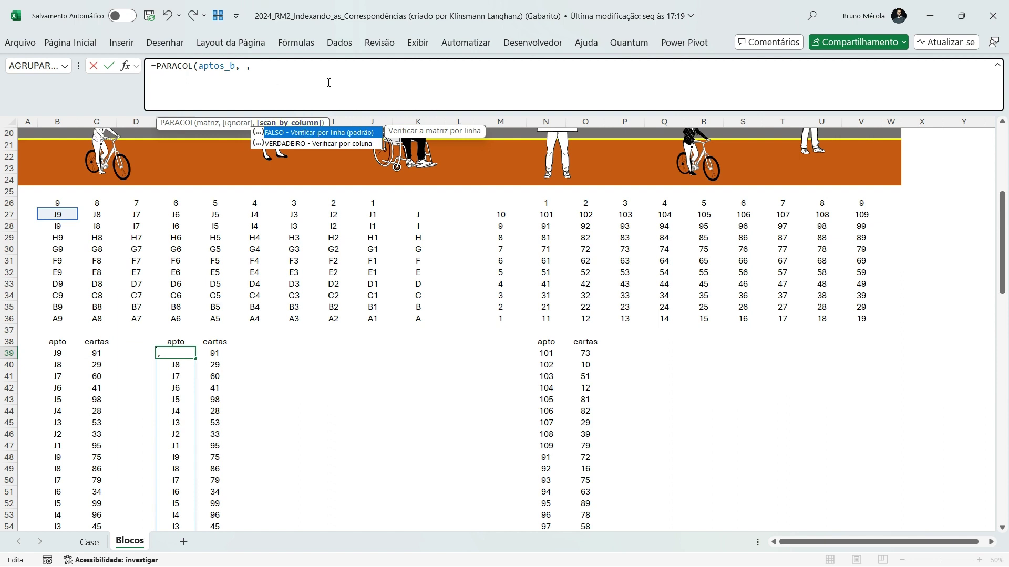
text(1))
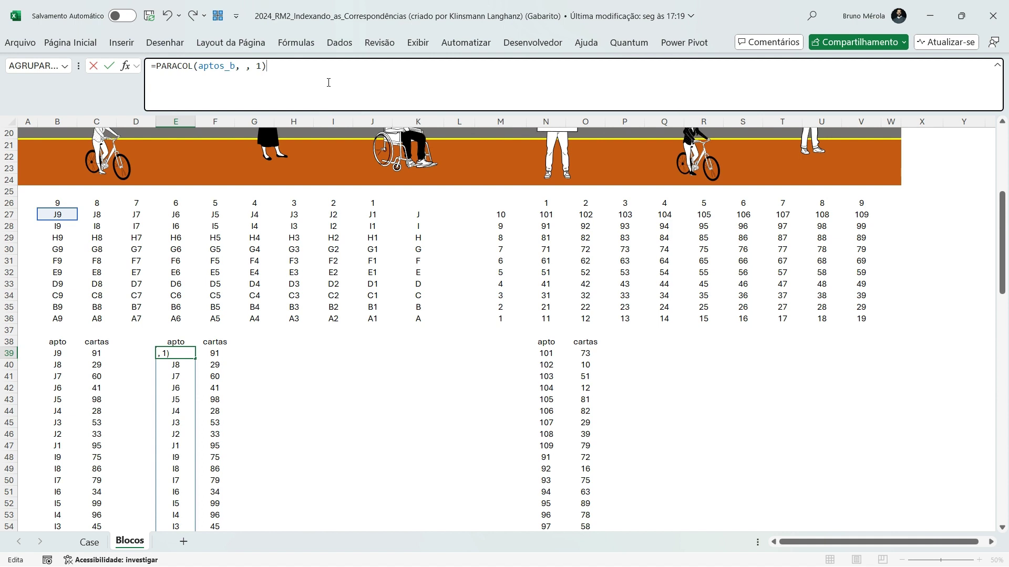
key(Tab)
Change F39's formula to =PARACOL(cartas_b, , 1) so the copied letters list is scanned by column.
key(F2)
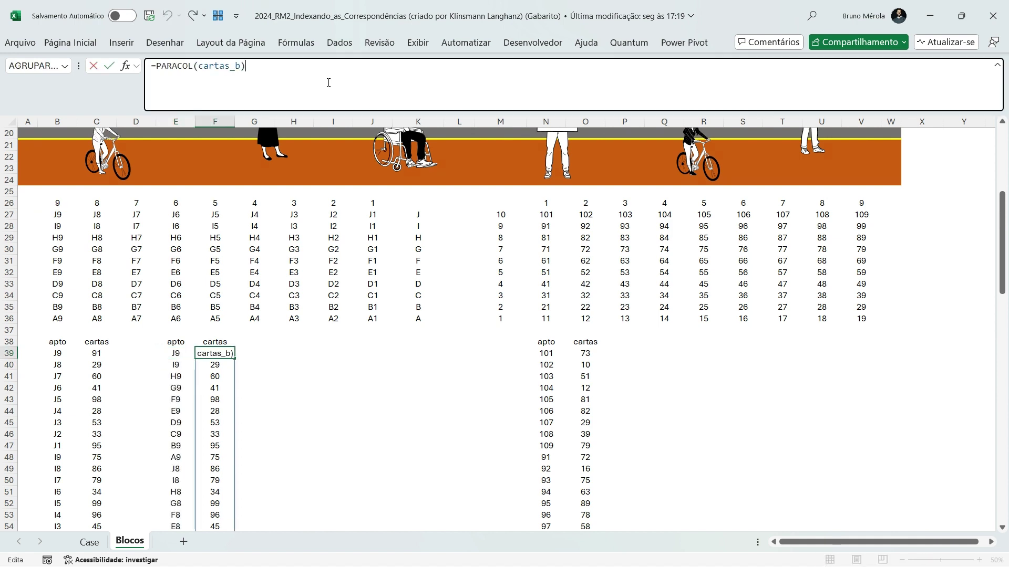
key(BackSpace)
text(, , 1))
key(shift+Tab)
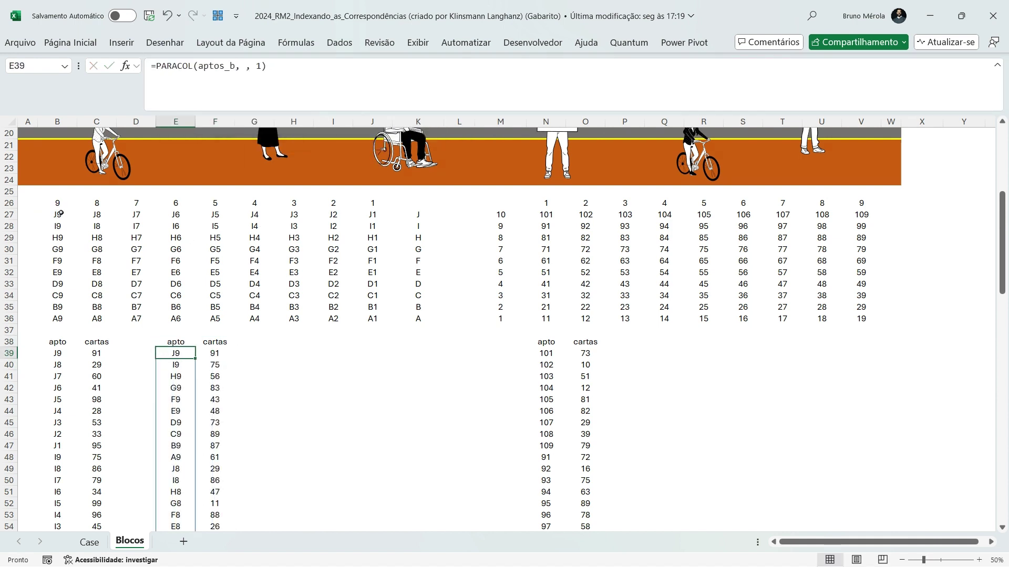
Check the order of the new apartment list in column E against the columns of the Bloco B apartment grid.
drag(61, 214, 58, 318)
drag(96, 215, 105, 317)
drag(176, 353, 178, 455)
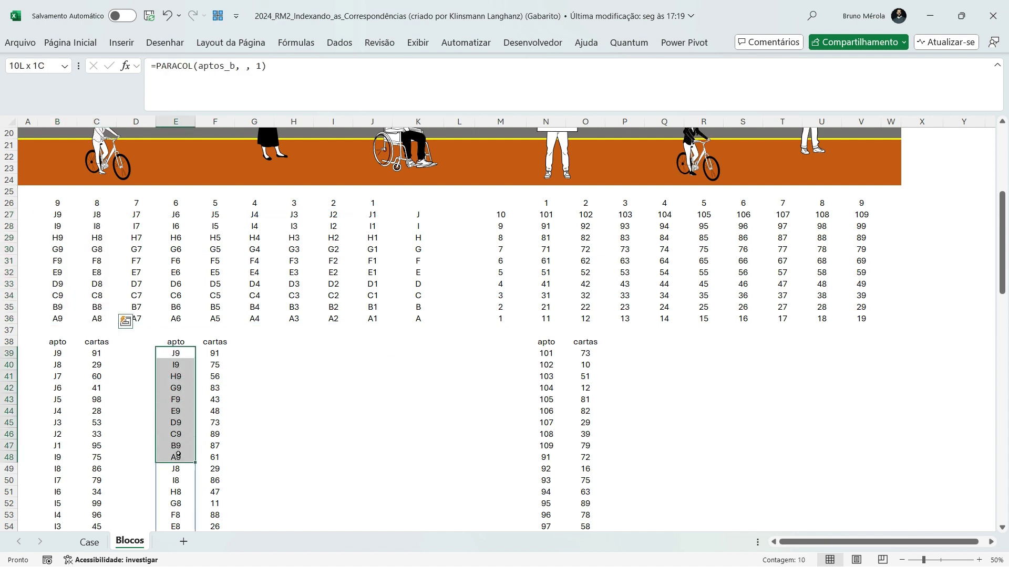
click(176, 469)
scroll(176, 478, down, 1)
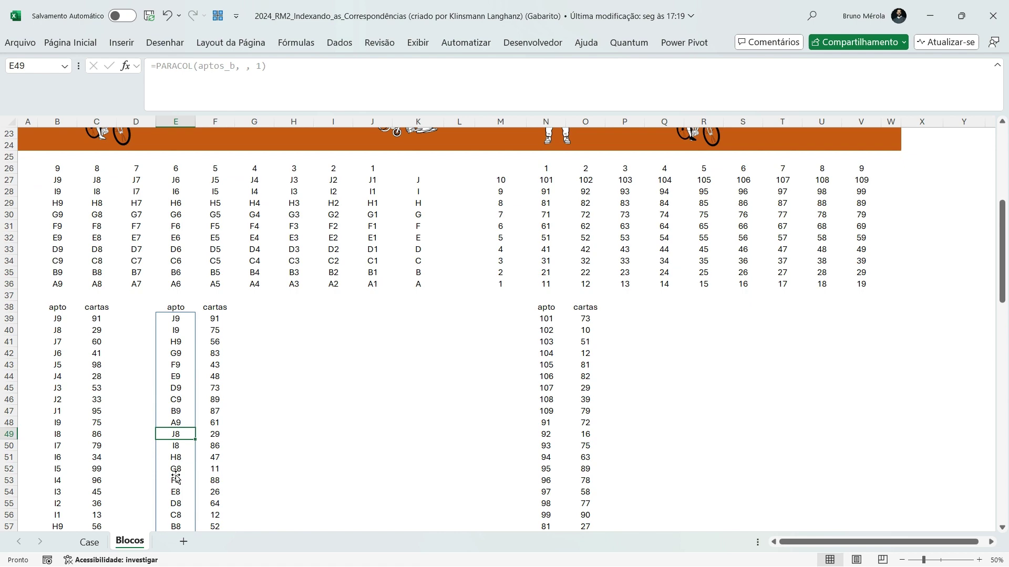
scroll(184, 514, down, 1)
shift+click(178, 502)
scroll(200, 514, up, 2)
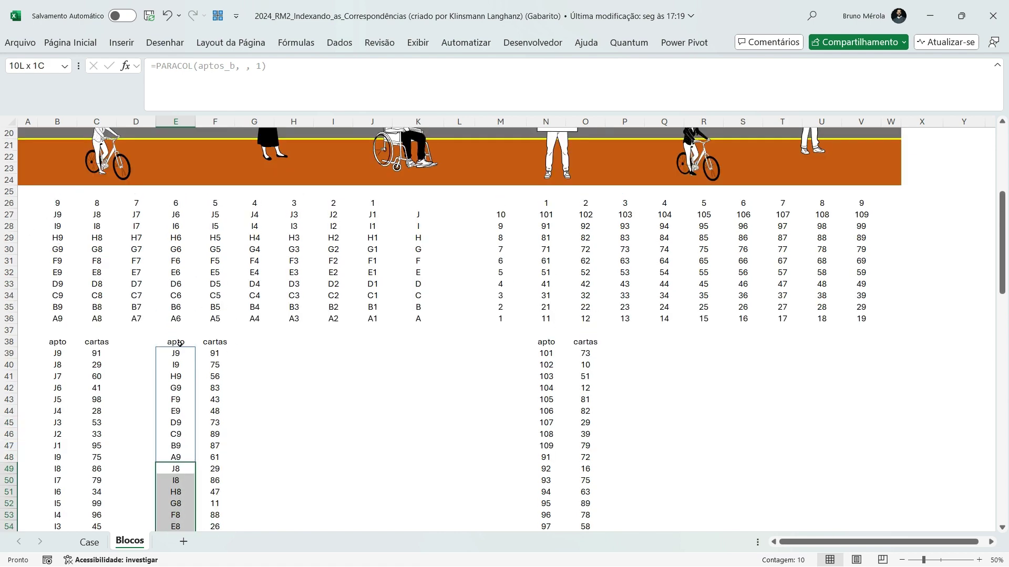
Rename the headers in E38 and F38 as "apto por col" and "cartas por col".
click(185, 342)
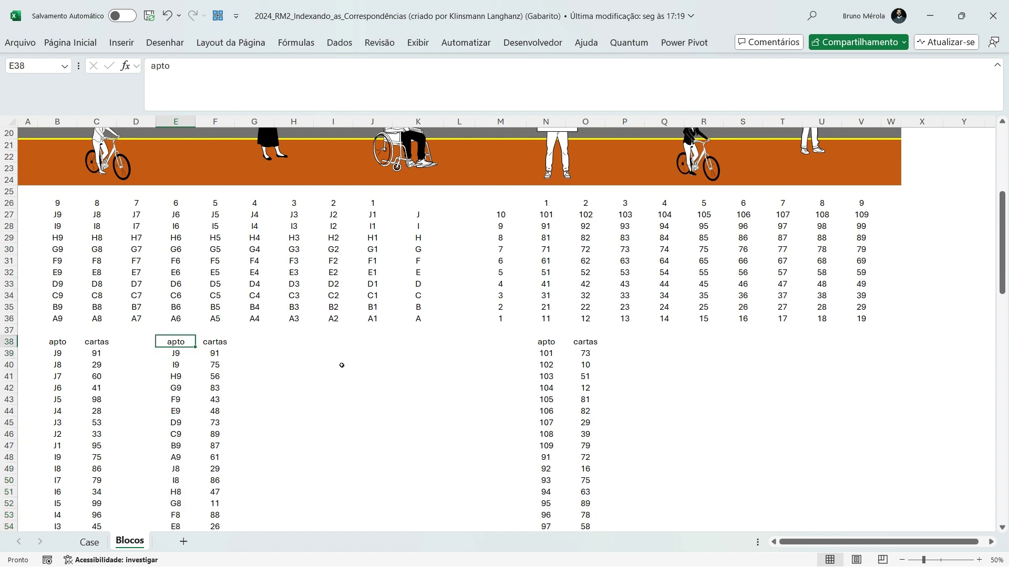
key(F2)
text(col)
key(BackSpace)
key(BackSpace)
key(BackSpace)
key(BackSpace)
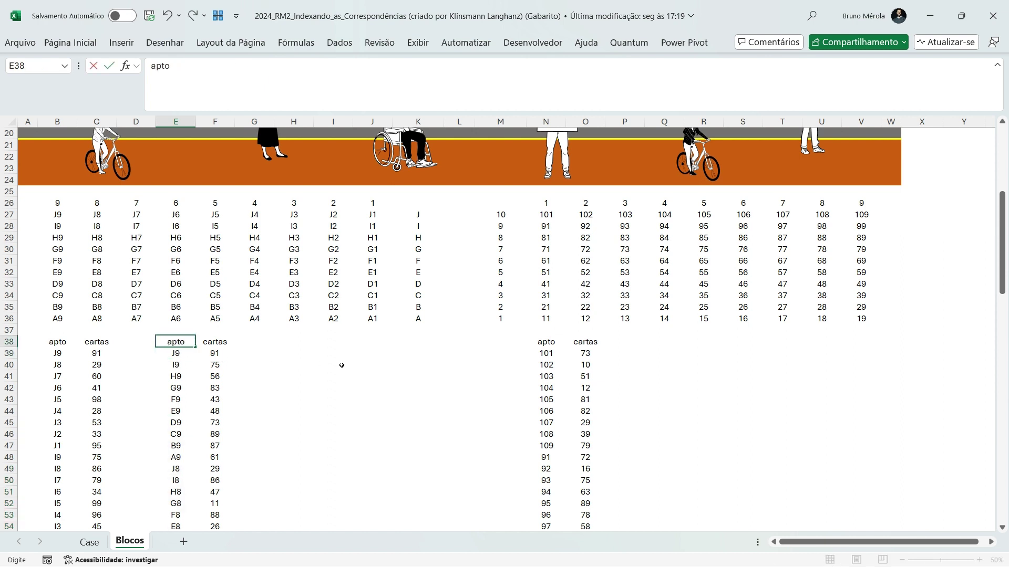
text(por col)
key(Tab)
text(cartas por col)
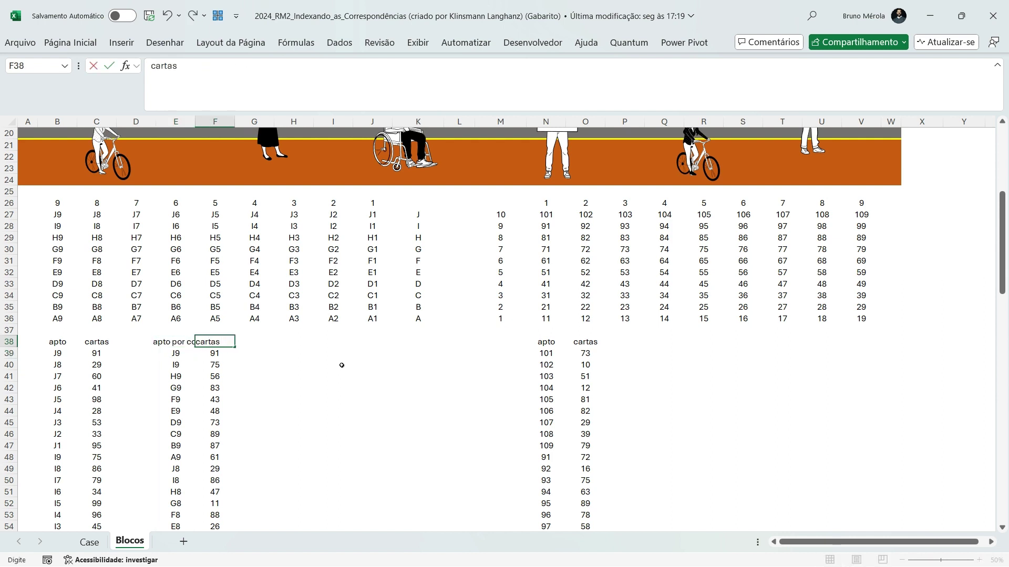
Autofit the widths of columns E and F to the two new headers.
key(shift+Tab)
key(shift+Right)
key(alt+h)
key(o)
key(i)
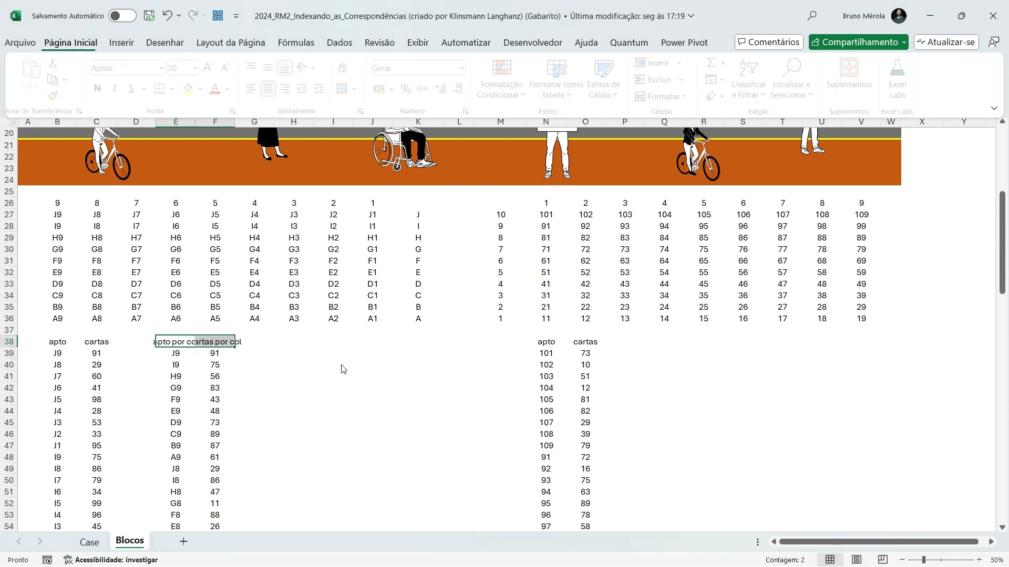
key(shift+Left)
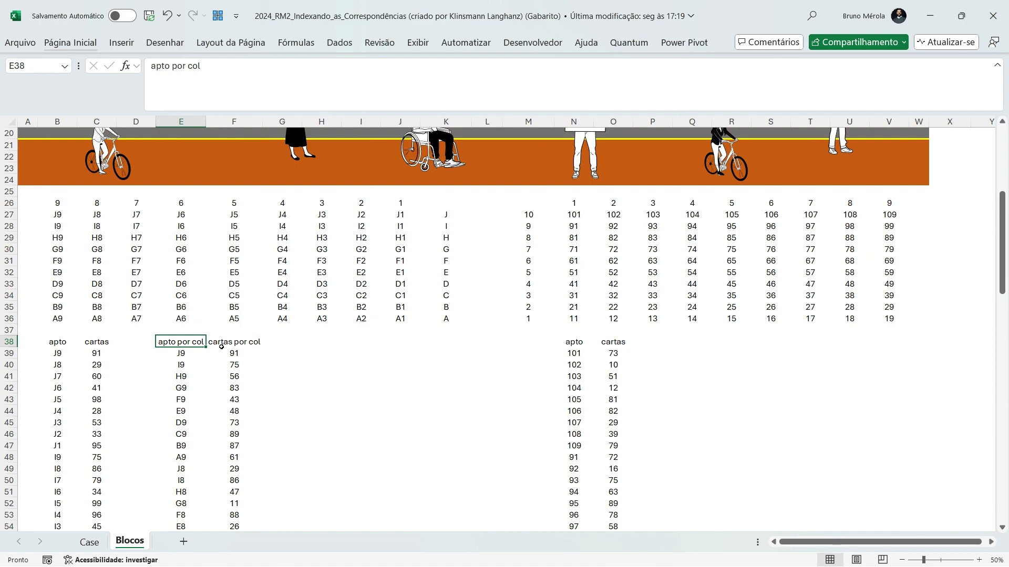
Enter =PROCX(G257, Blocos!N39#, Blocos!O39#) in E257 on the Case sheet, question 111's answer cell.
scroll(204, 248, up, 6)
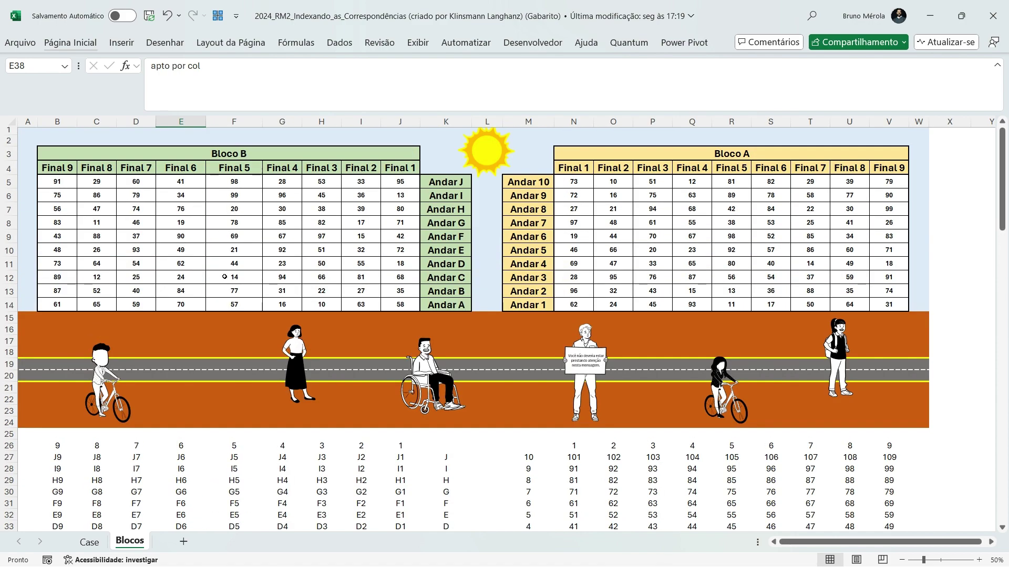
scroll(35, 356, down, 5)
key(ctrl+Page_Up)
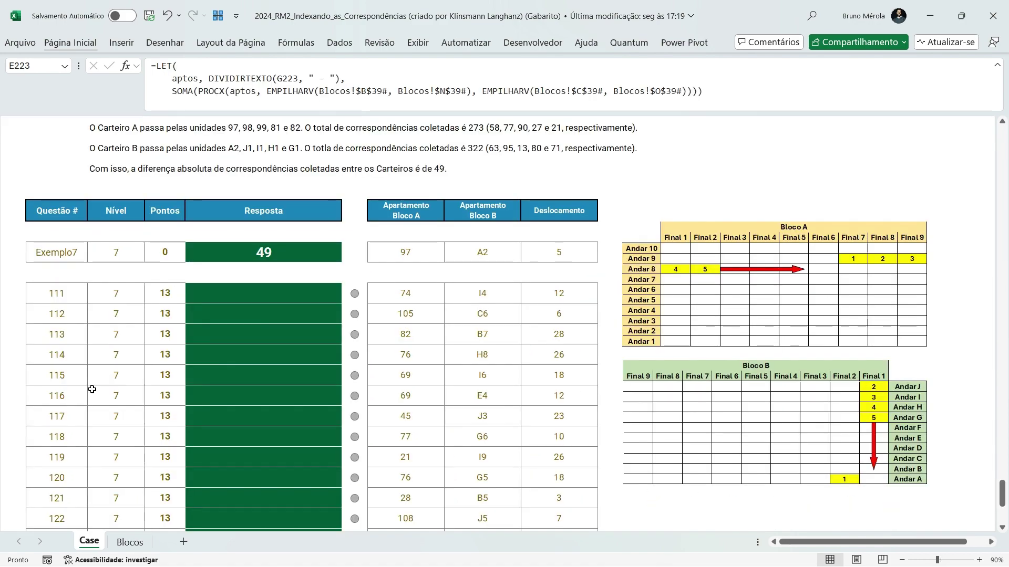
click(251, 296)
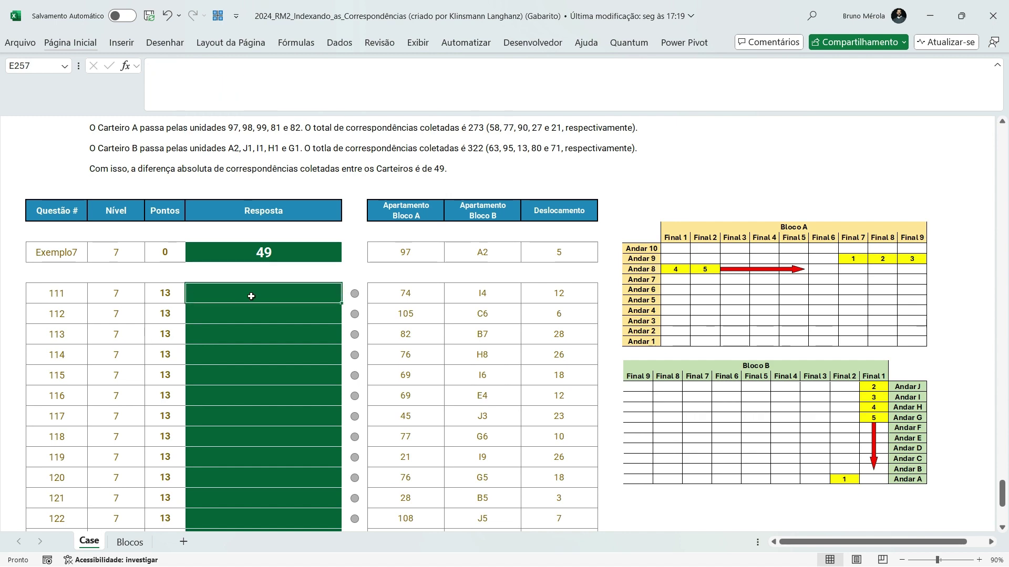
scroll(258, 314, up, 2)
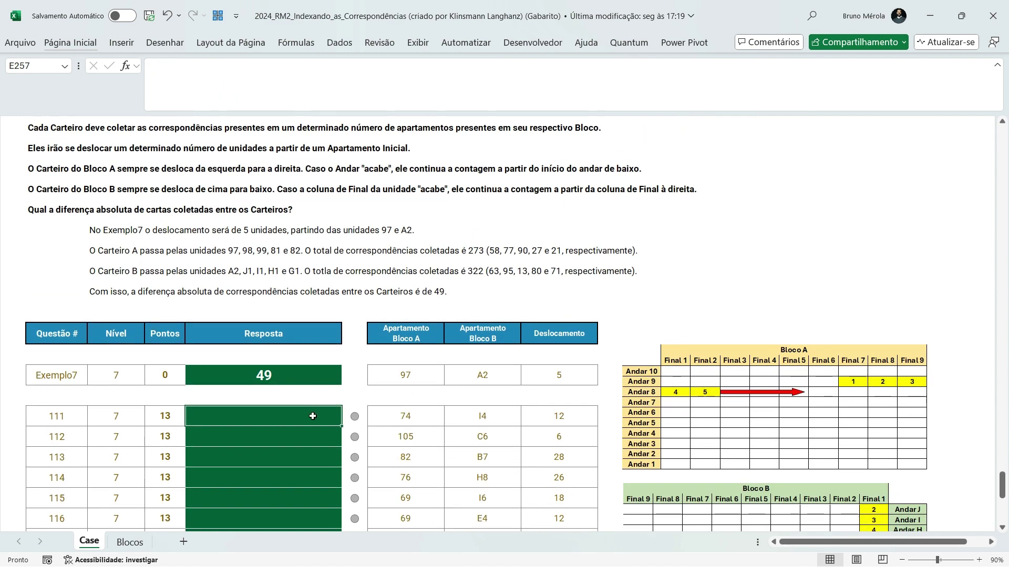
scroll(313, 416, down, 1)
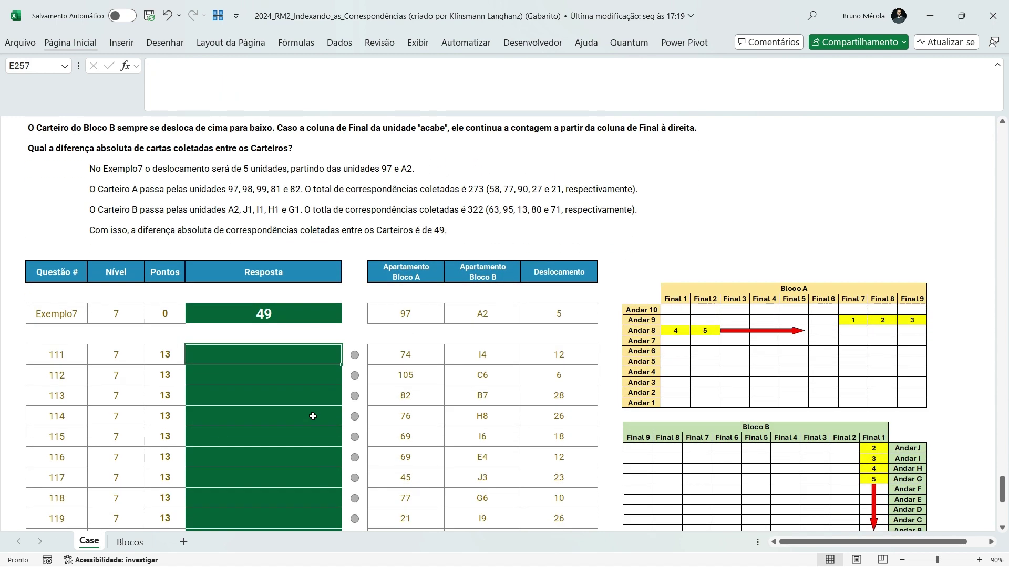
text(=procx)
key(Tab)
key(Right)
key(Right)
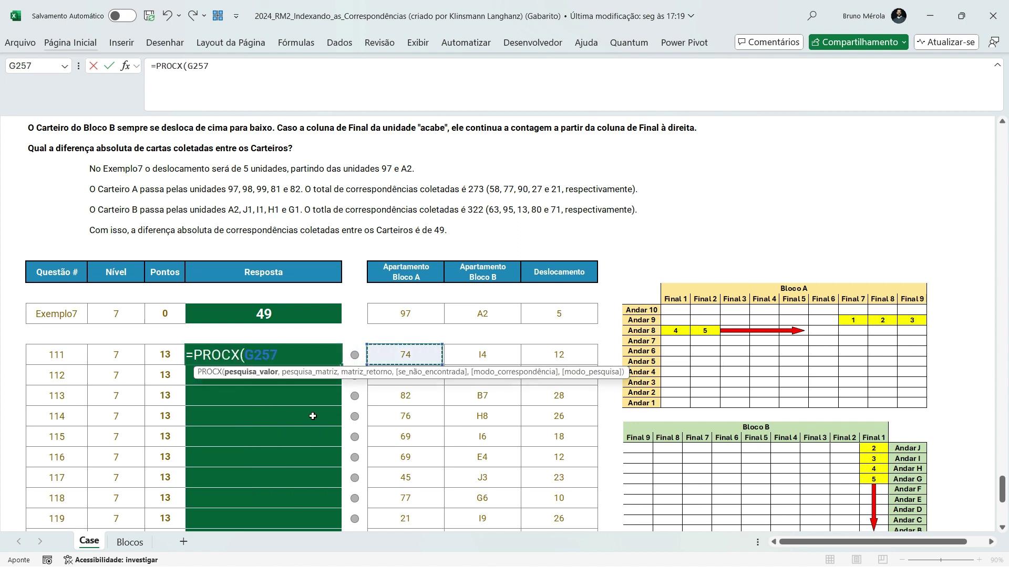
text(,)
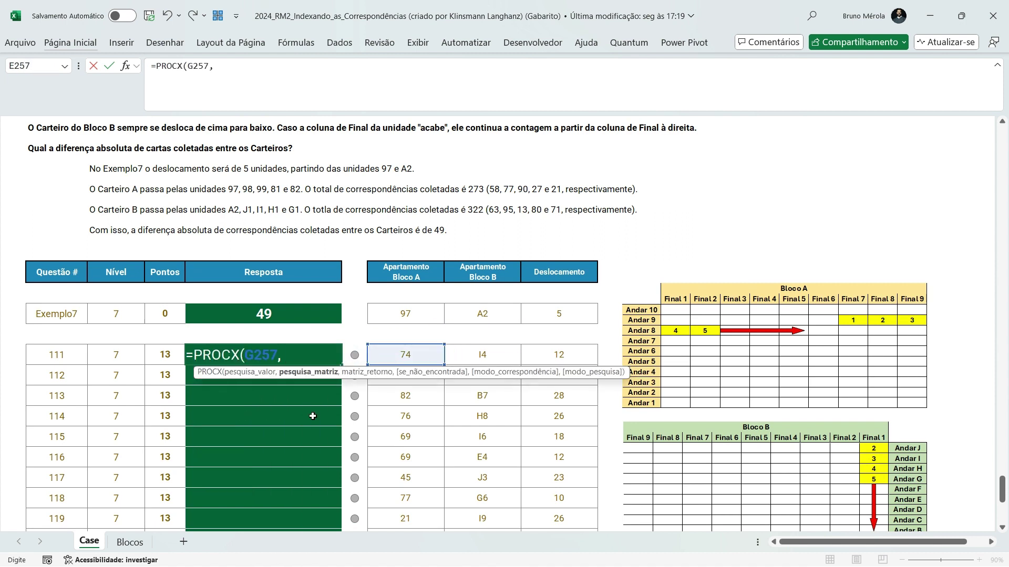
click(129, 542)
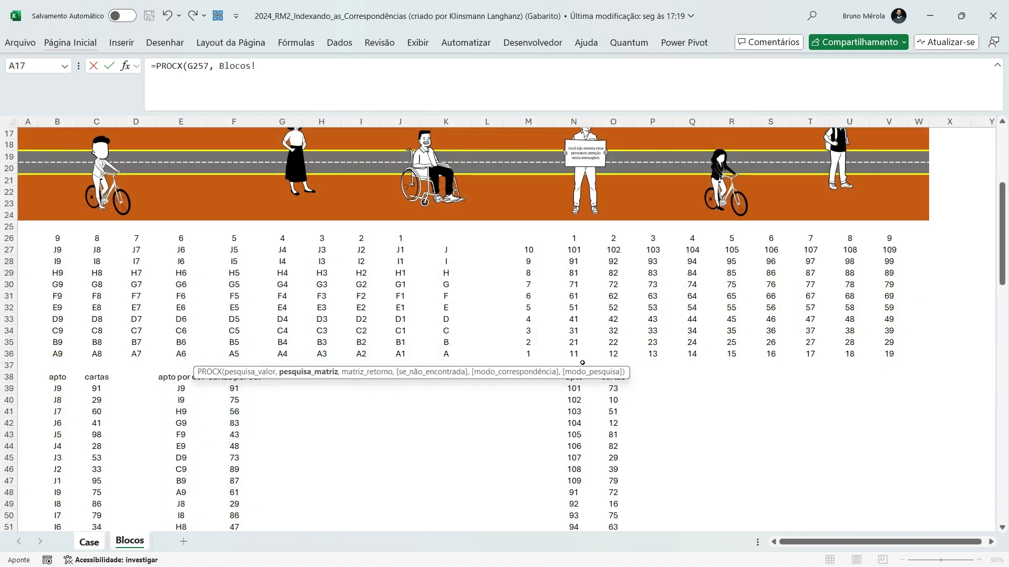
click(574, 389)
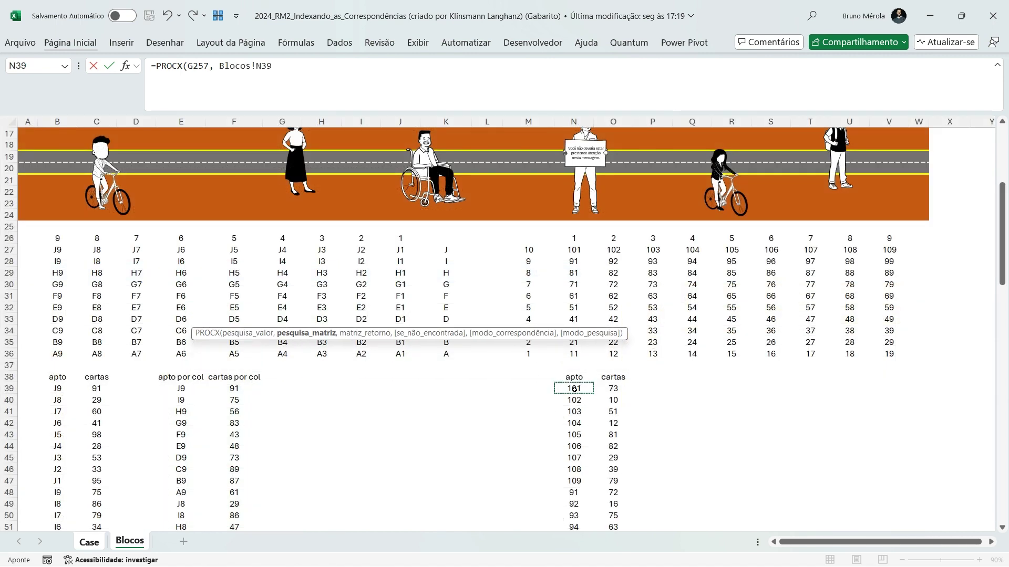
click(620, 389)
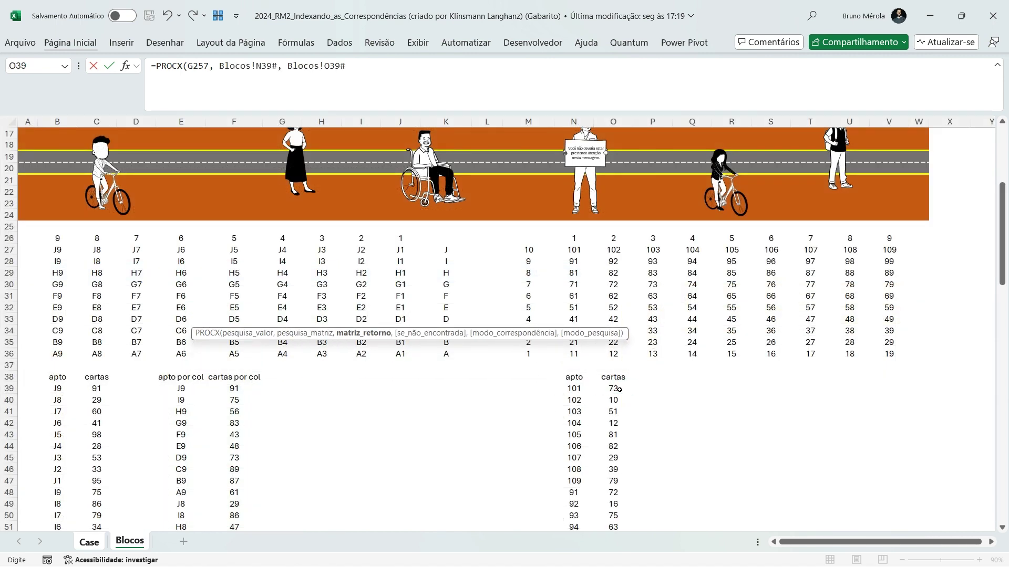
key(Return)
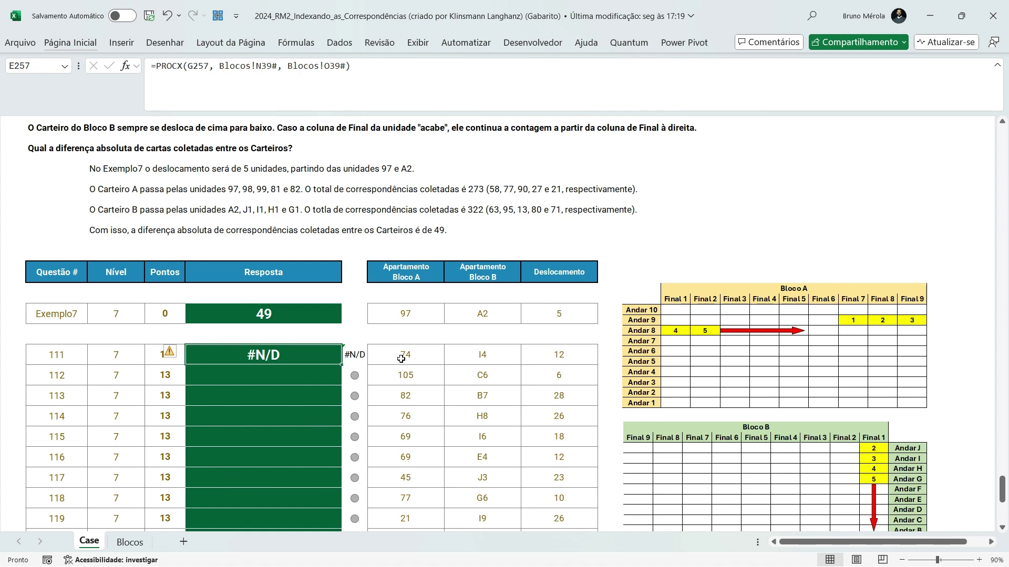
Coerce the PROCX lookup array in E257 to numbers as --Blocos!N39#, after checking the apartment list formula in N39 on Blocos.
click(126, 544)
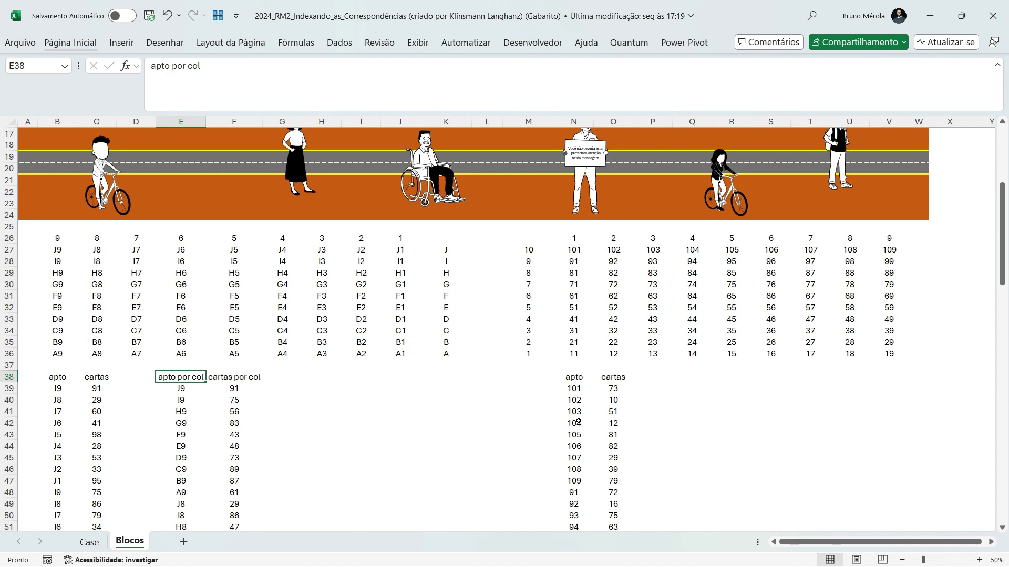
click(579, 388)
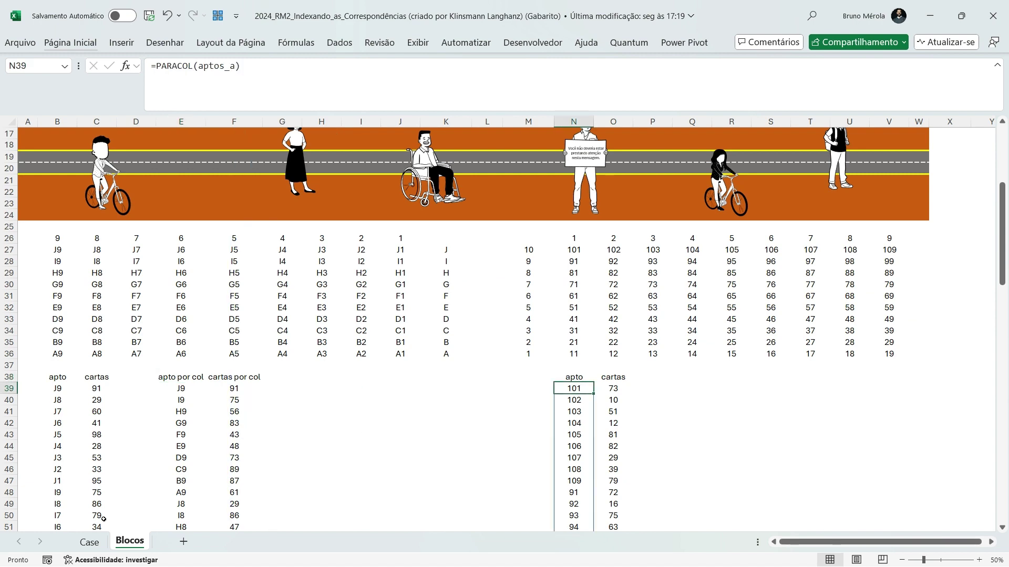
click(89, 542)
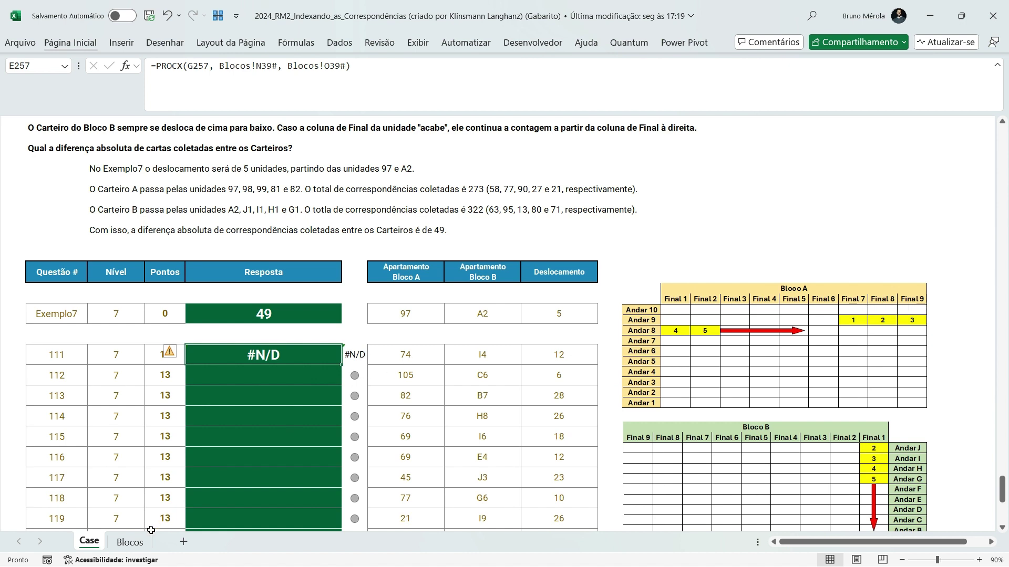
click(220, 67)
text(--)
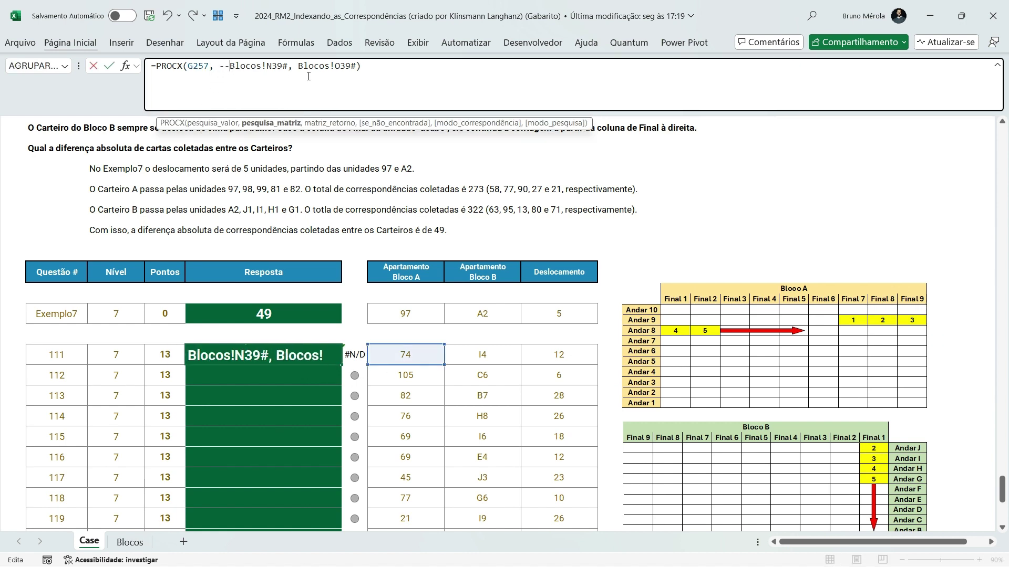
key(ctrl+Return)
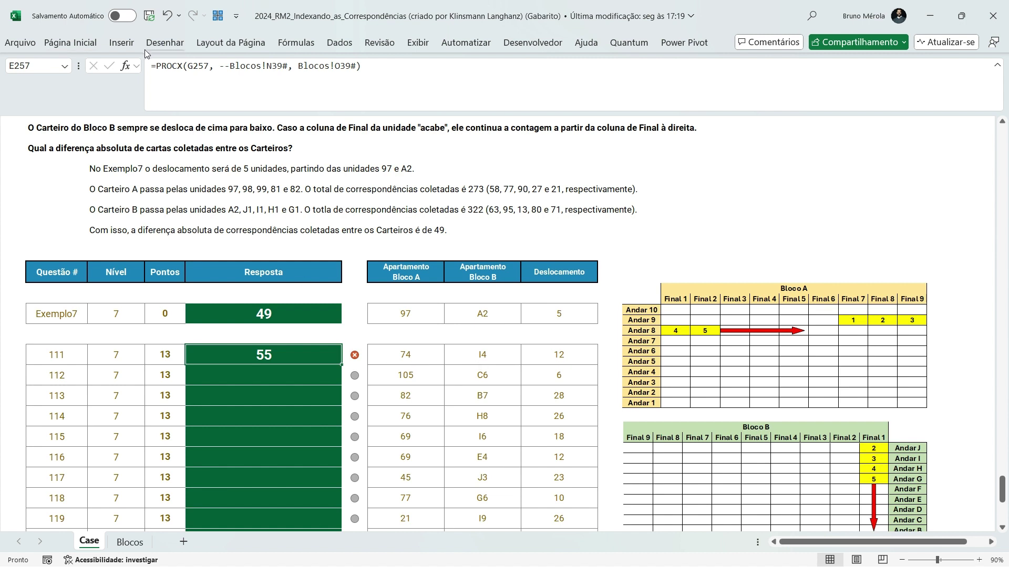
Wrap the PROCX in E257 in DESLOC with 0 rows, 0 columns and I257 as the height.
click(159, 68)
text(desloc)
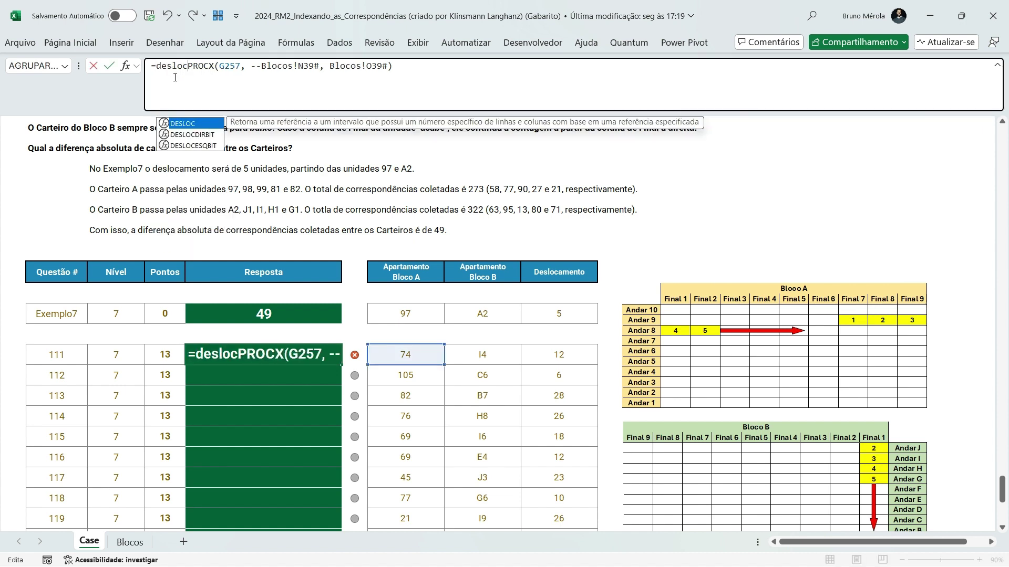
key(Tab)
key(End)
text(, )
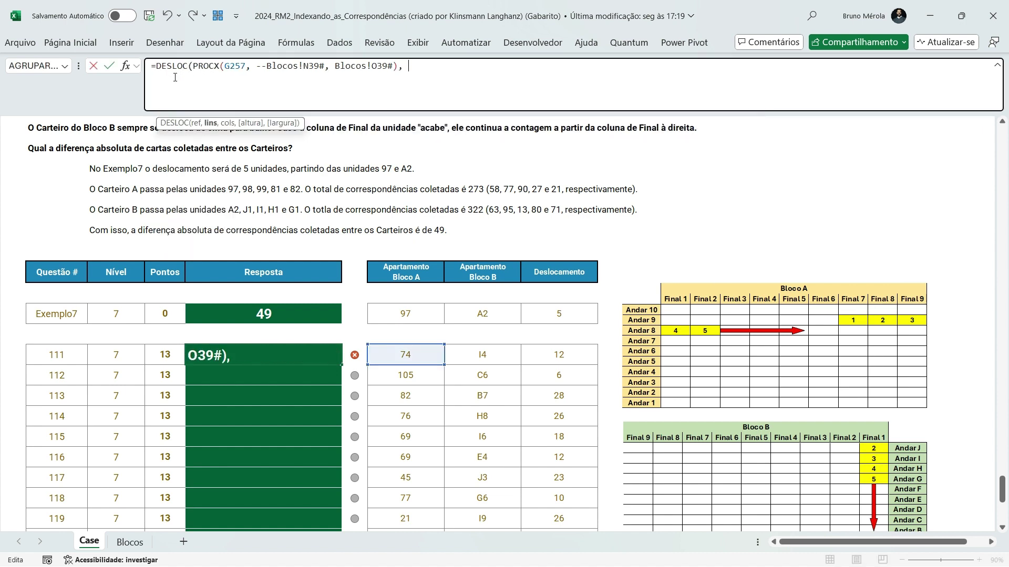
text(0, 0,)
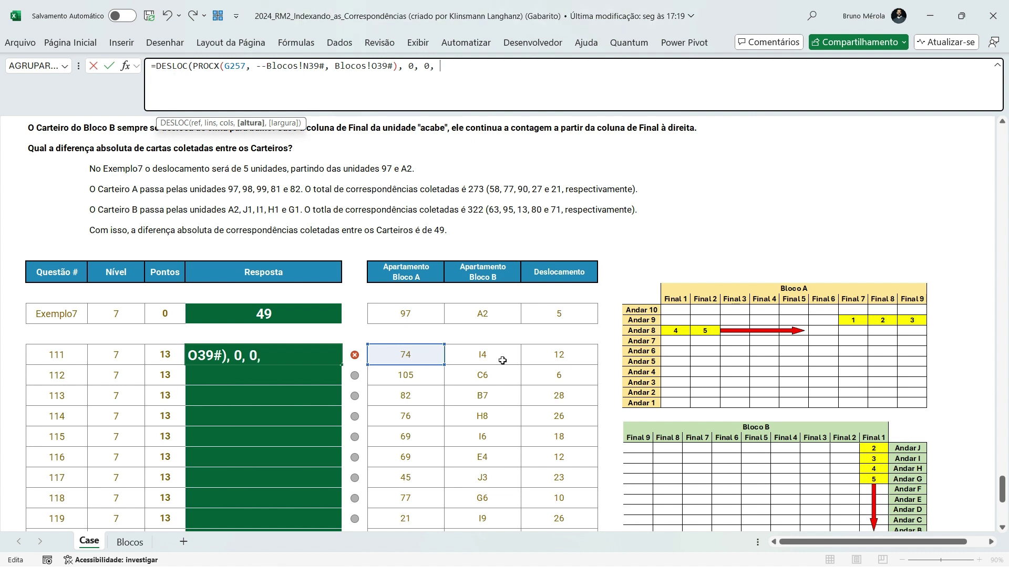
click(543, 355)
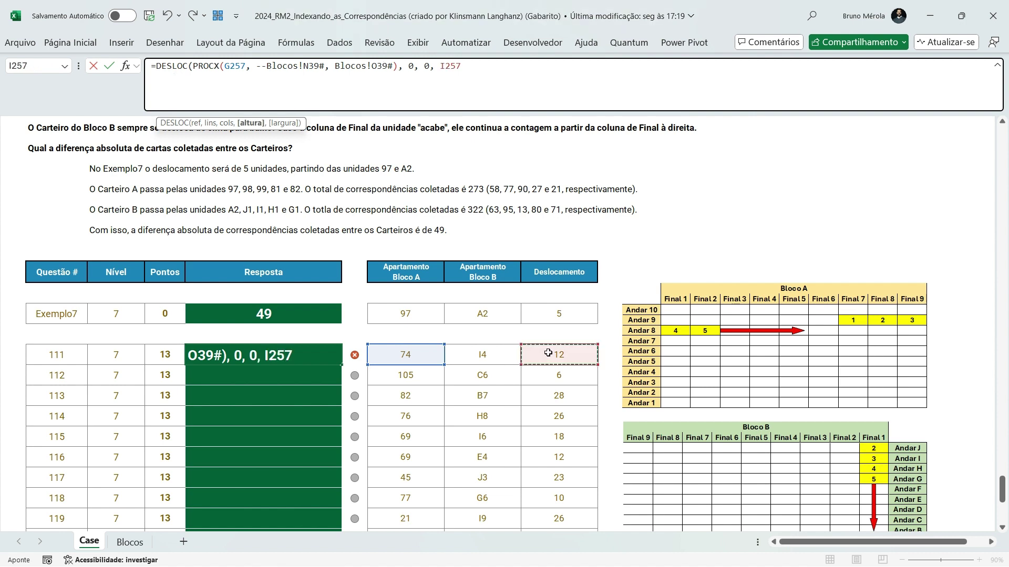
key(ctrl+Return)
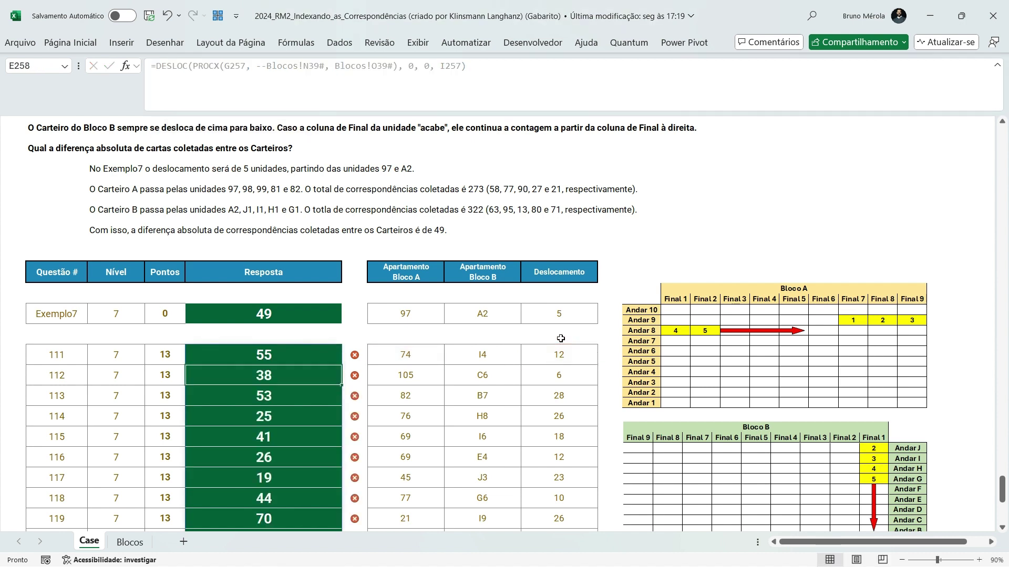
Total the offset range in E257 by wrapping the DESLOC formula in SOMA.
scroll(491, 386, down, 3)
scroll(282, 415, up, 1)
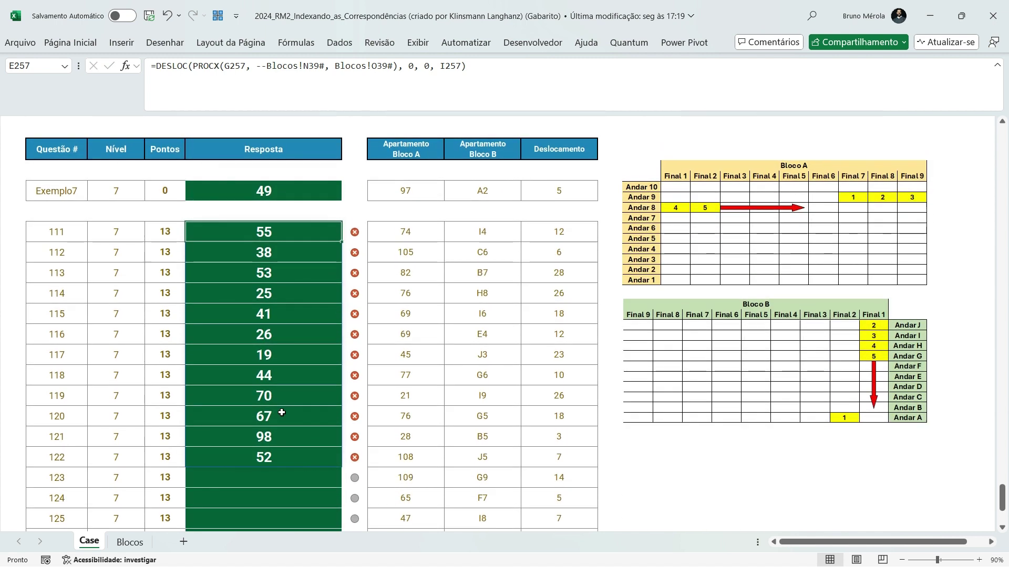
click(158, 70)
text(SOMA()
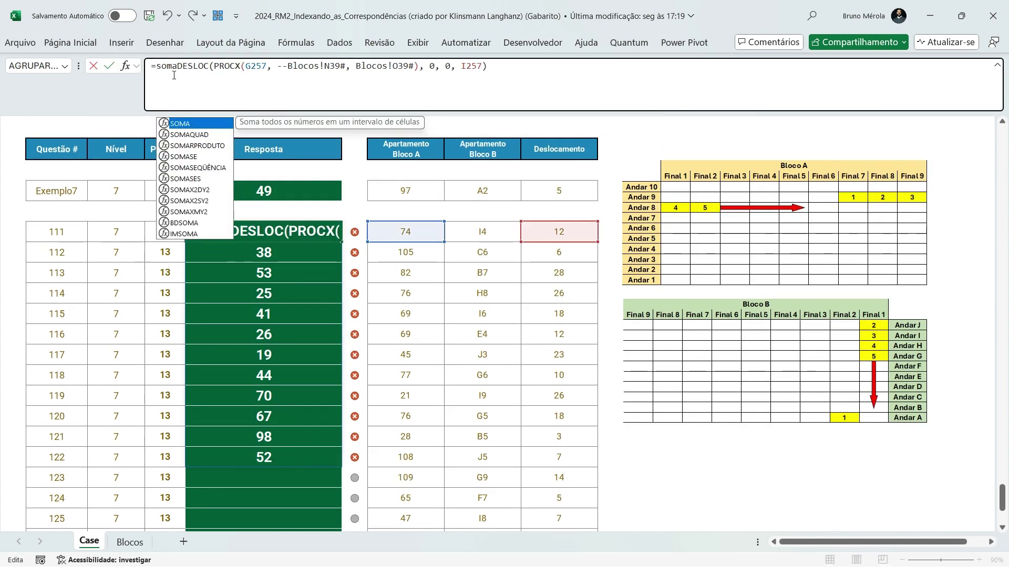
key(End)
text())
key(ctrl+Return)
Turn the E257 formula into a LET that stores the existing SOMA expression under the name carteiro_a.
scroll(375, 254, up, 4)
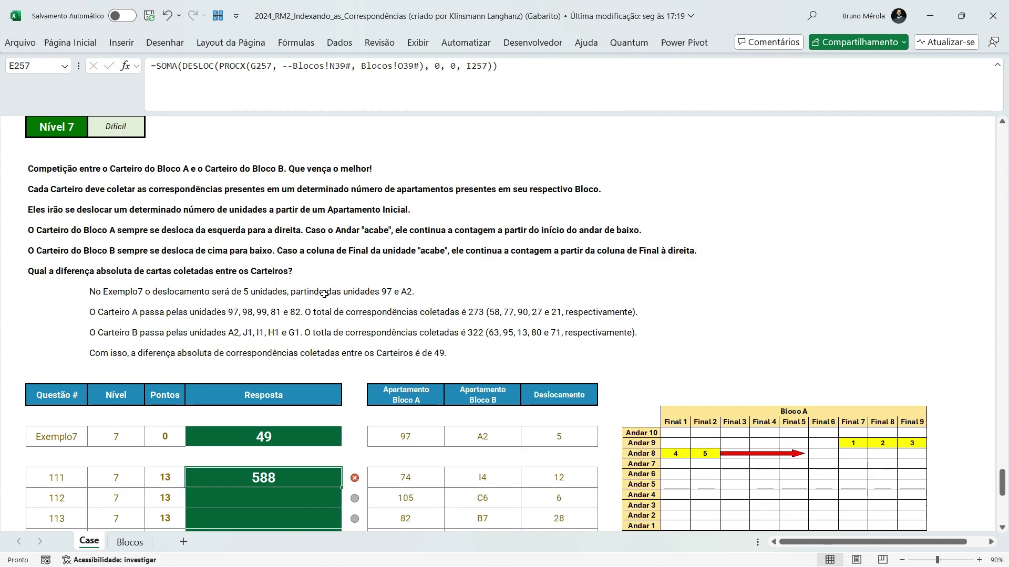
scroll(333, 290, down, 1)
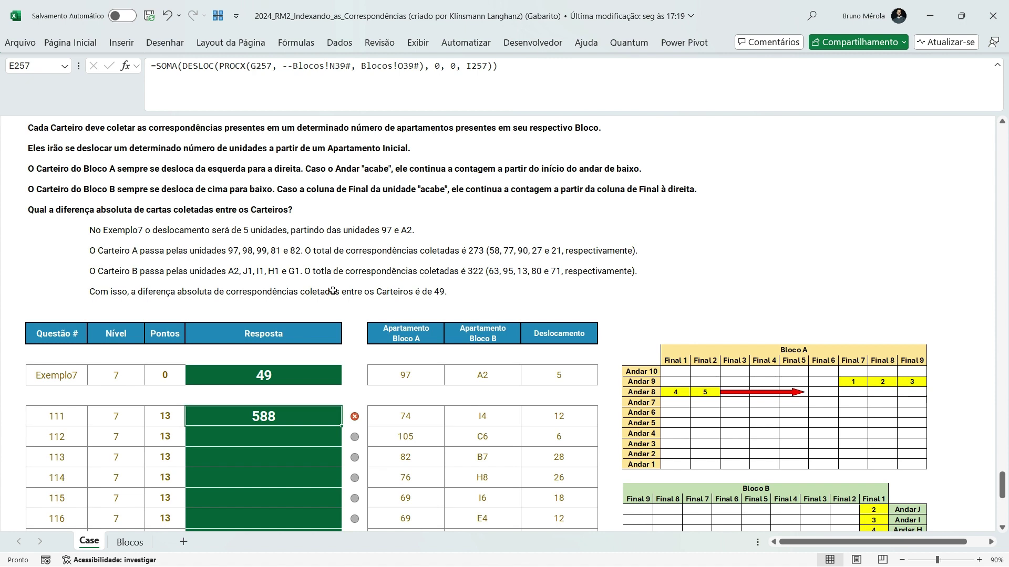
click(565, 76)
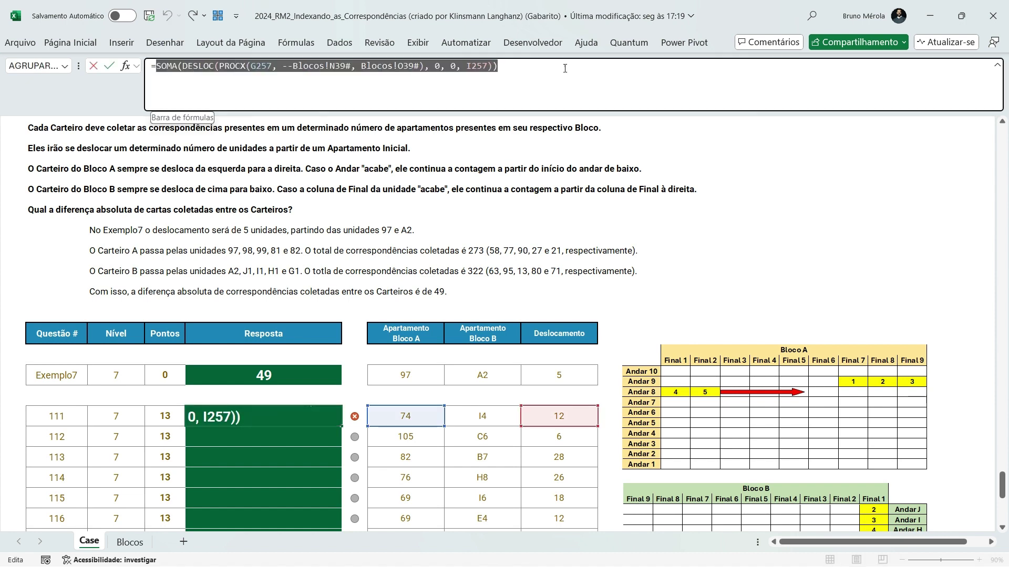
key(Home)
key(Right)
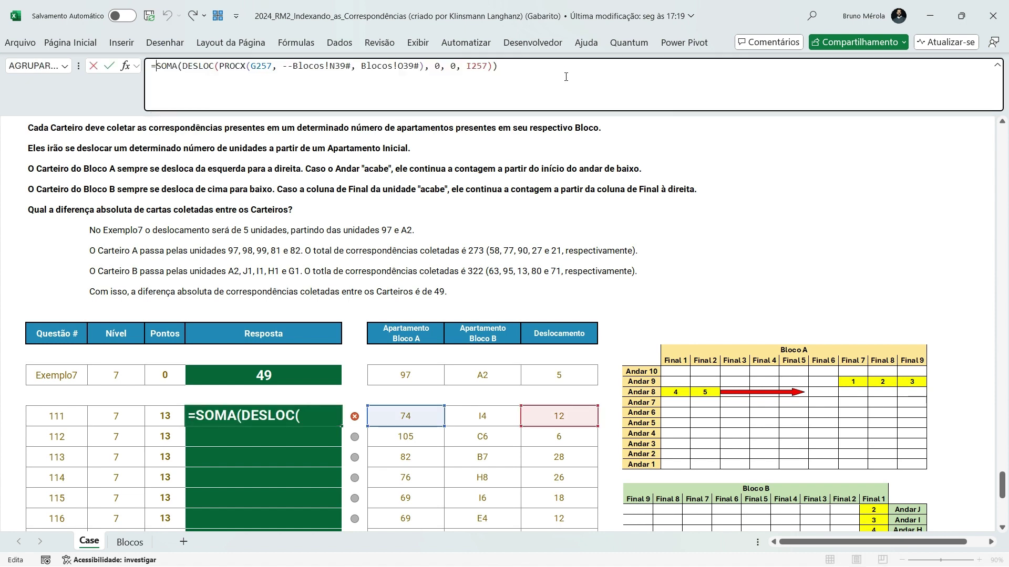
text(let()
key(alt+Return)
text(carteiro_)
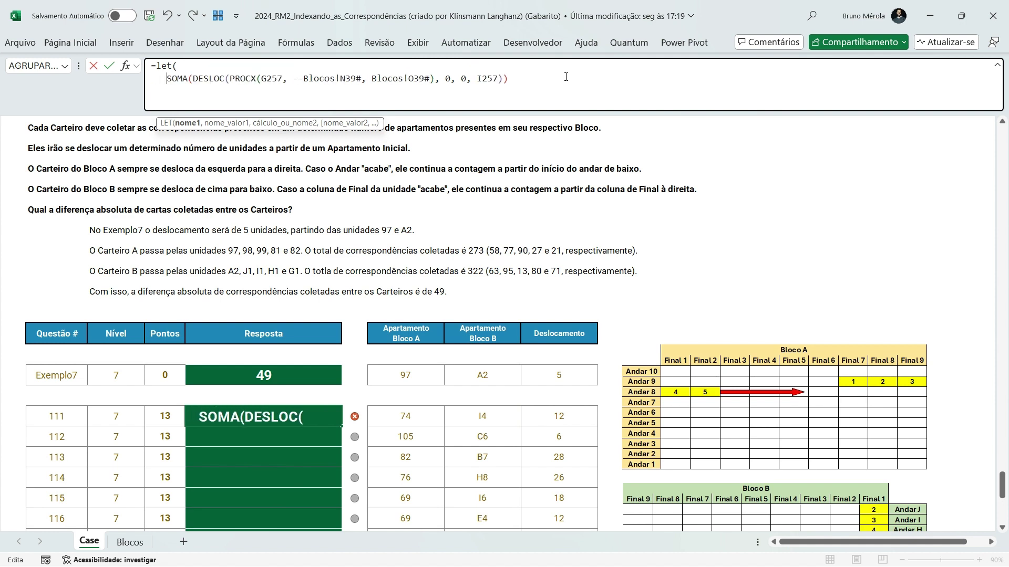
text(a,)
key(End)
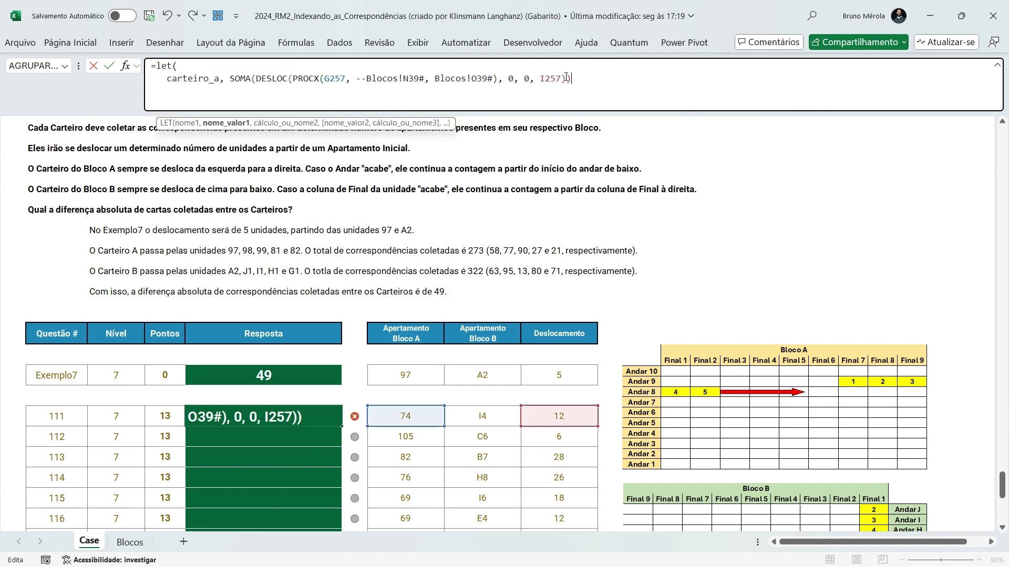
text(,)
key(alt+Return)
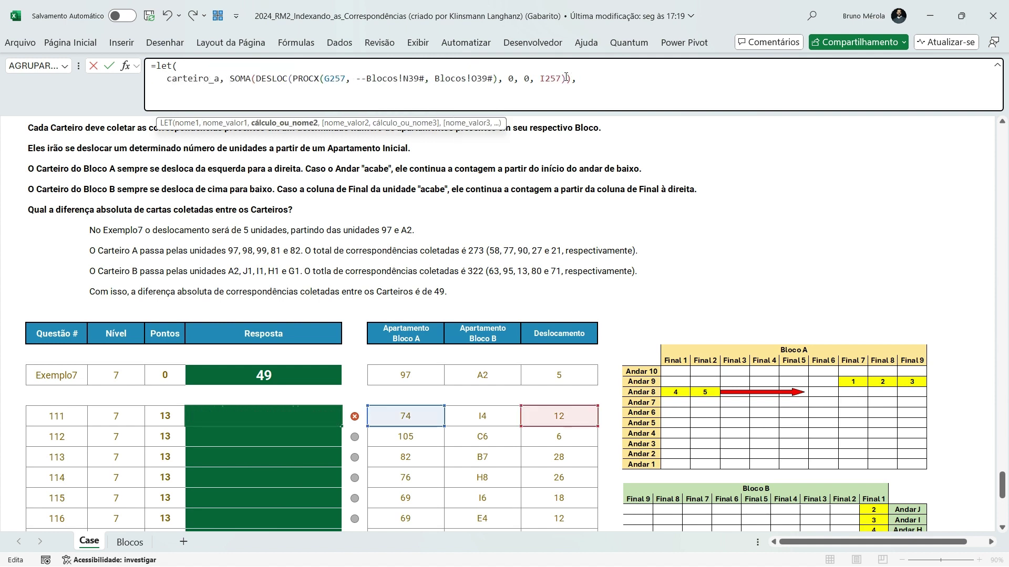
Add a second LET variable named carteiro_b containing a copy of the carteiro_a SOMA expression.
text(carteiro_b,)
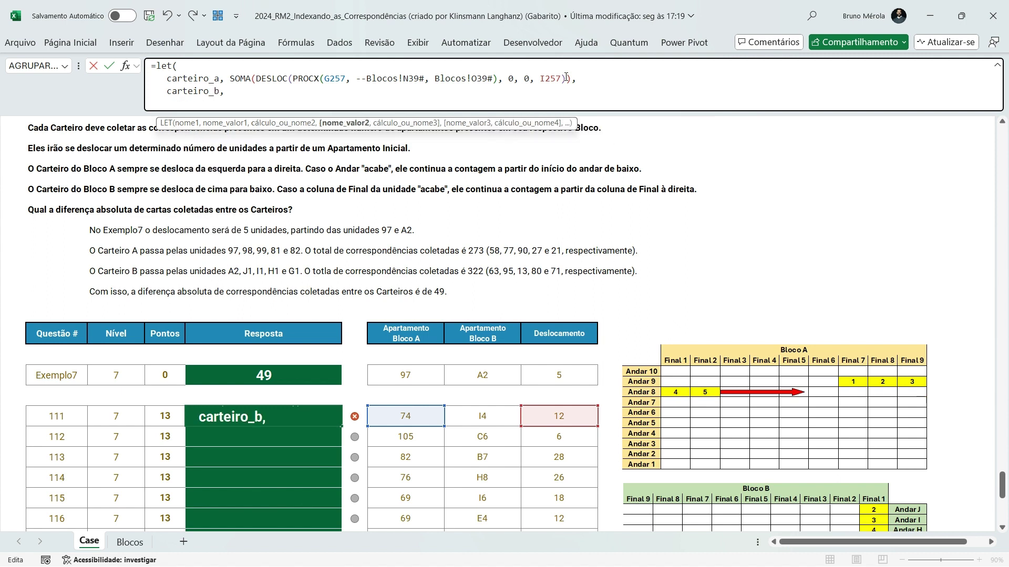
text(SOMA(DESLOC(PROCX(G257, --Blocos!N39#, Blocos!O39#), 0, 0, I257)))
text(,)
key(alt+Return)
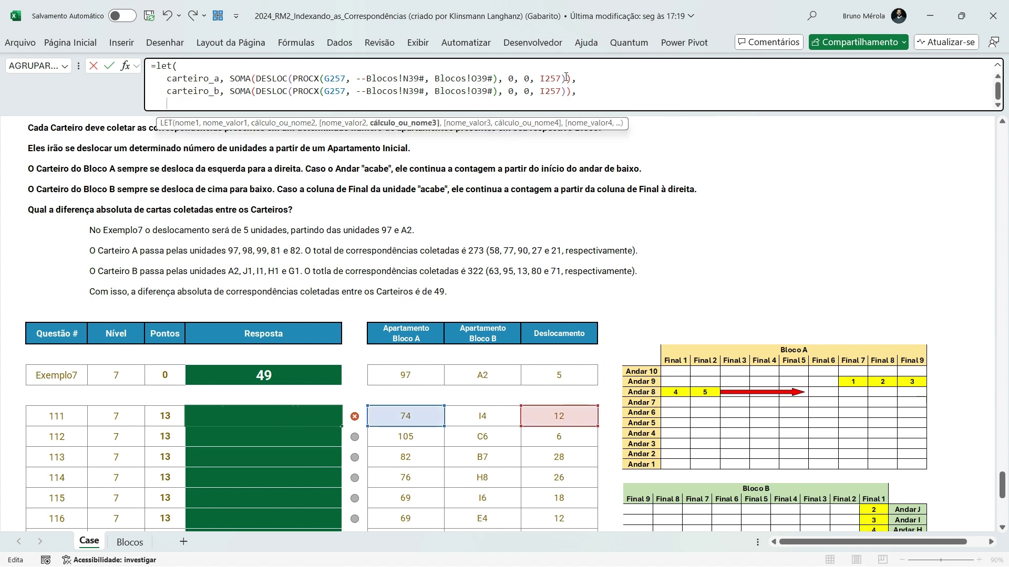
Set carteiro_b as the result returned by the LET formula and close its parenthesis.
text(carte)
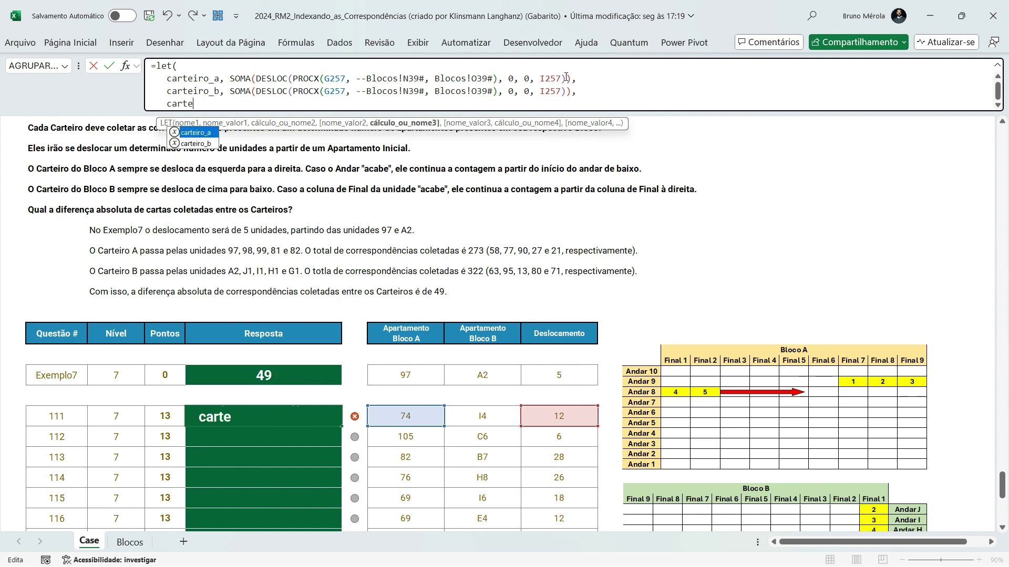
text(iro_a - carteiro)
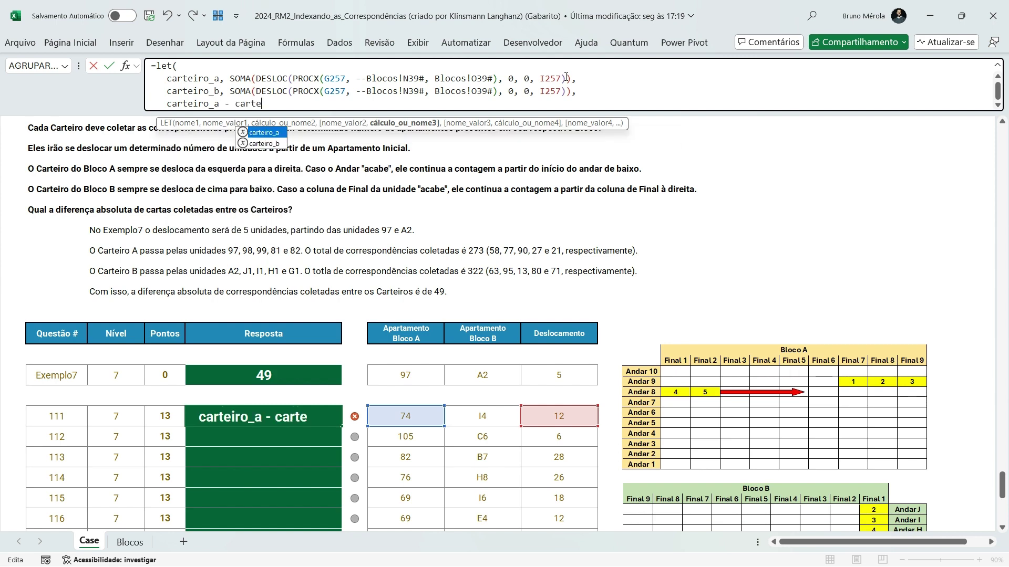
key(BackSpace)
key(BackSpace)
key(BackSpace)
key(BackSpace)
key(BackSpace)
key(BackSpace)
key(BackSpace)
key(BackSpace)
key(BackSpace)
key(BackSpace)
key(BackSpace)
key(BackSpace)
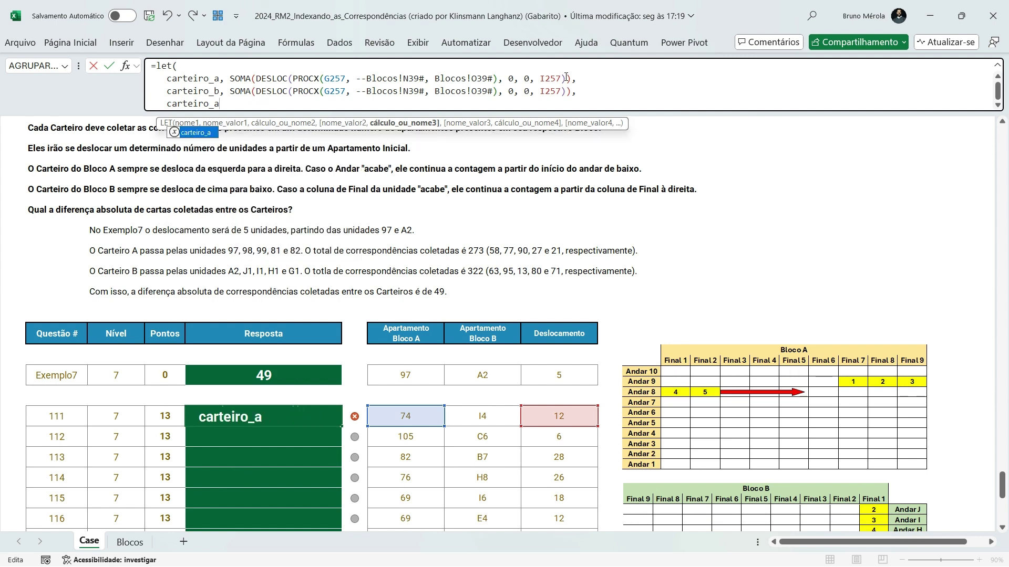
text(b))
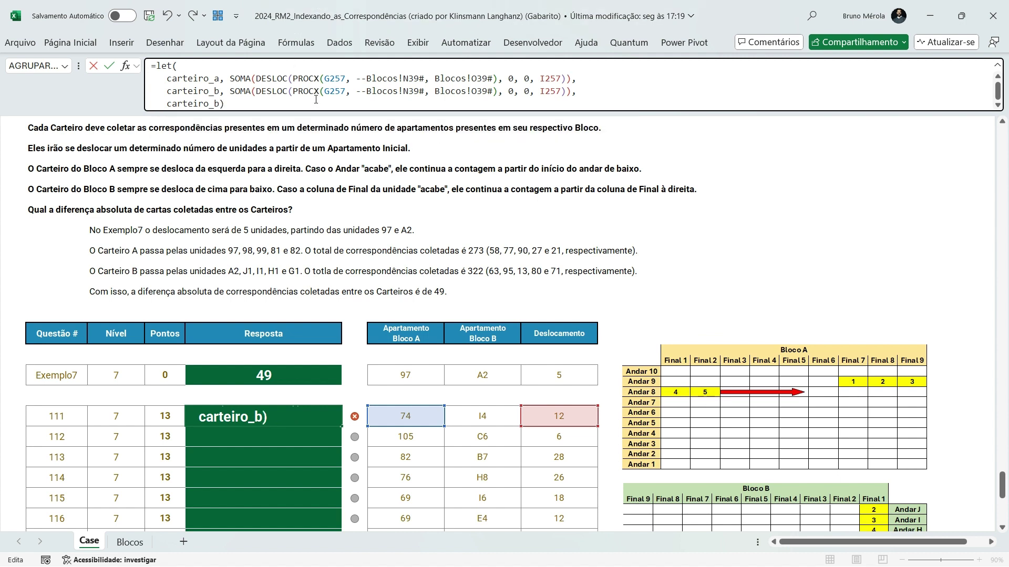
In carteiro_b's PROCX, look up H257 in Blocos!E39# and return Blocos!F39#, and commit the formula.
double_click(339, 88)
click(475, 415)
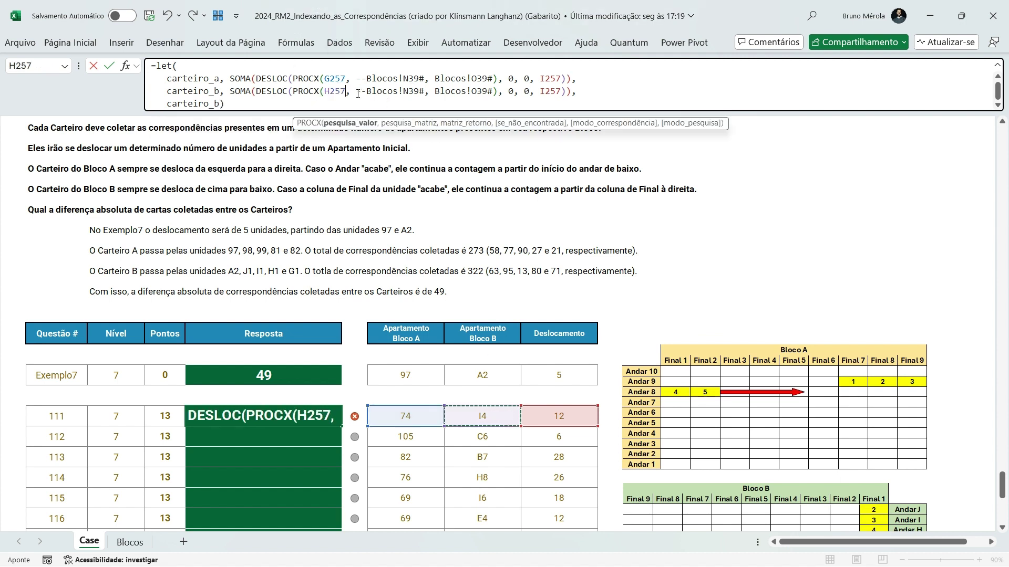
double_click(383, 90)
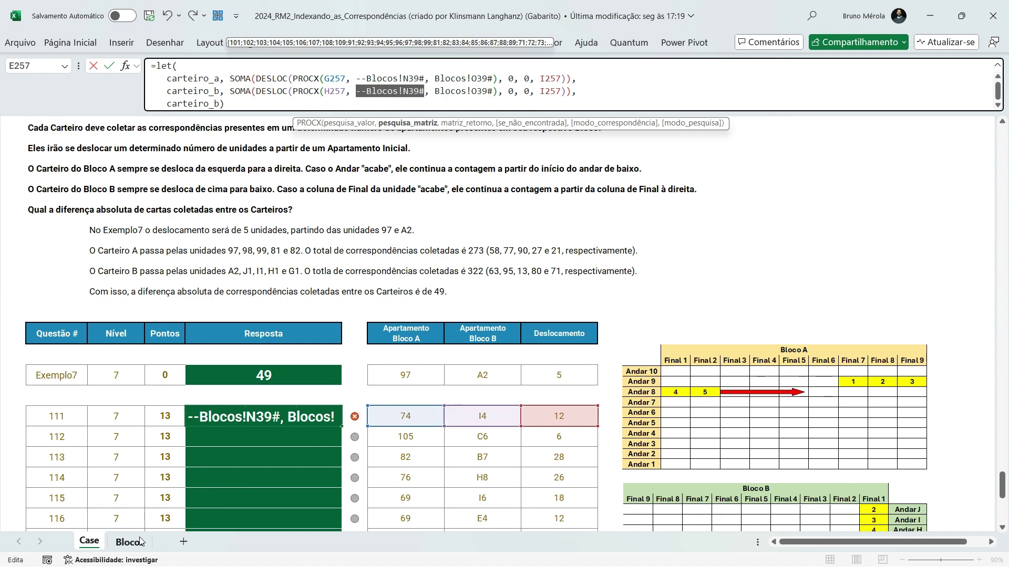
click(140, 542)
click(184, 393)
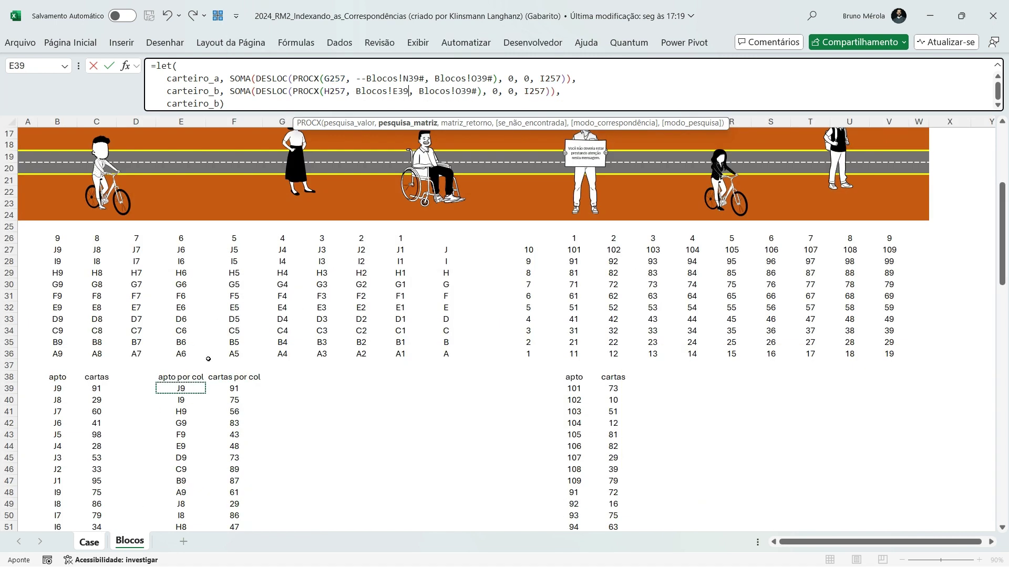
drag(429, 91, 483, 91)
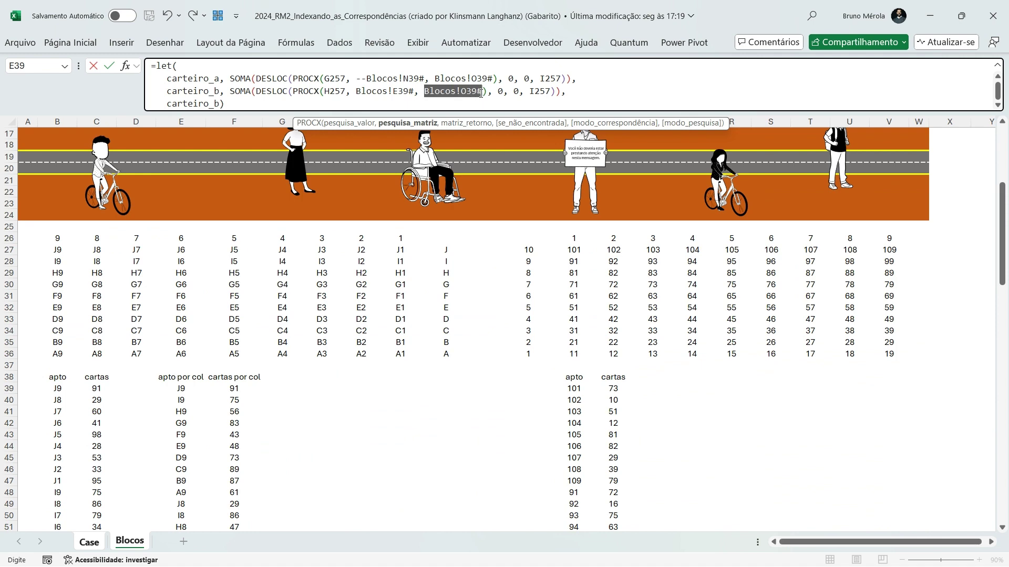
click(240, 387)
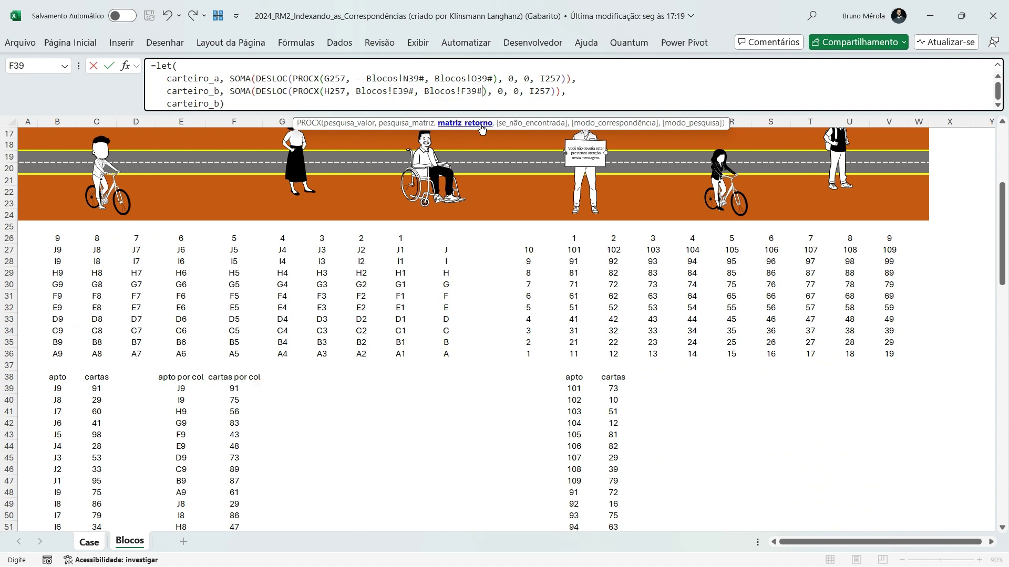
key(Return)
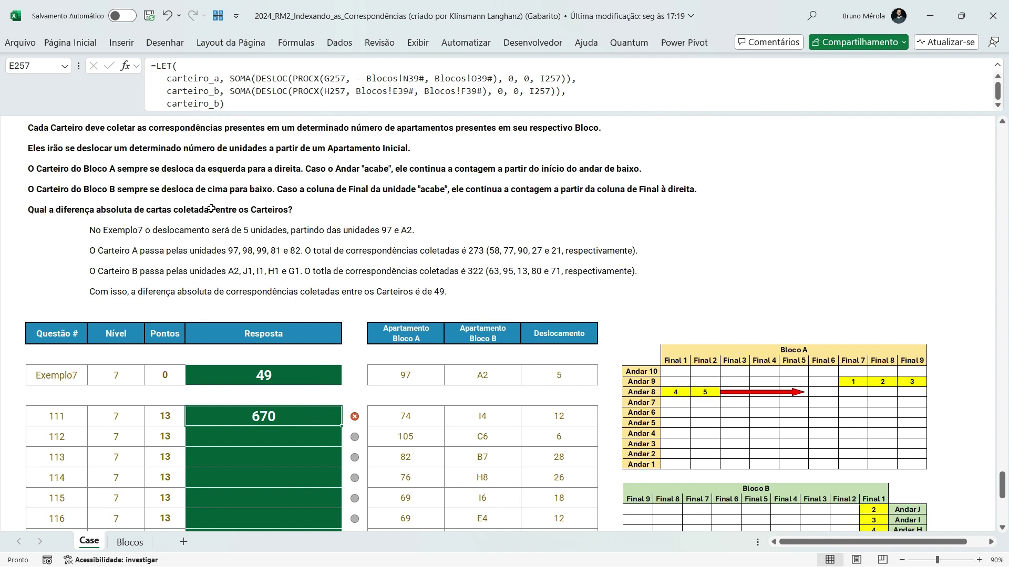
Change the LET result in E257 to the absolute difference, ABS(carteiro_a - carteiro_b).
click(168, 105)
text(abs(cart)
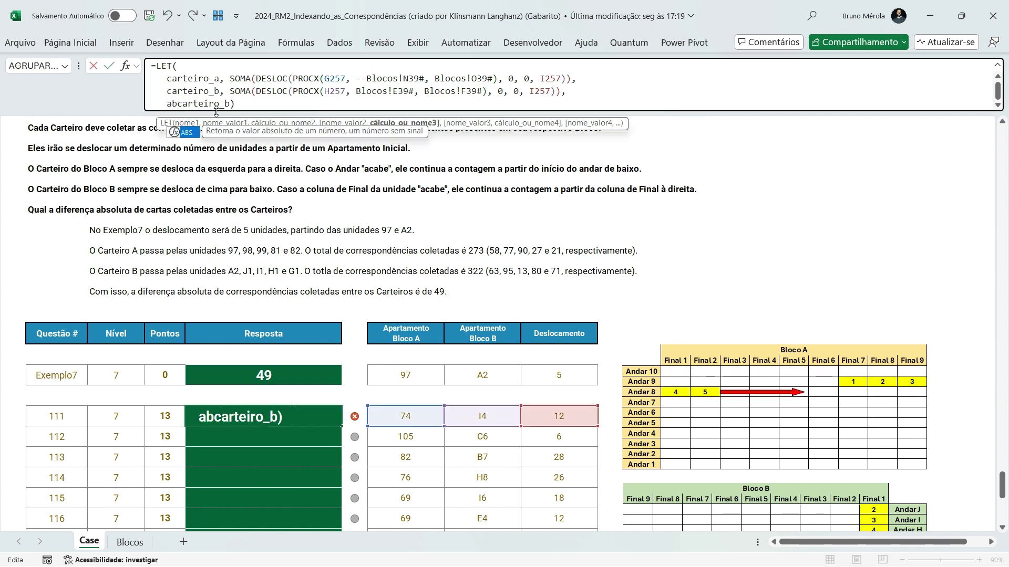
text(eiro_a -)
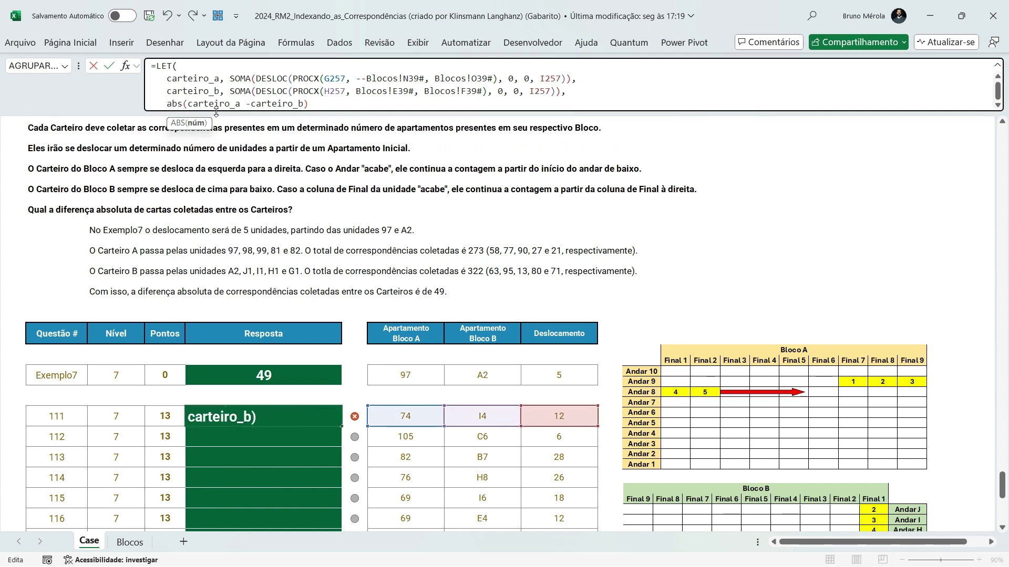
key(ctrl+Return)
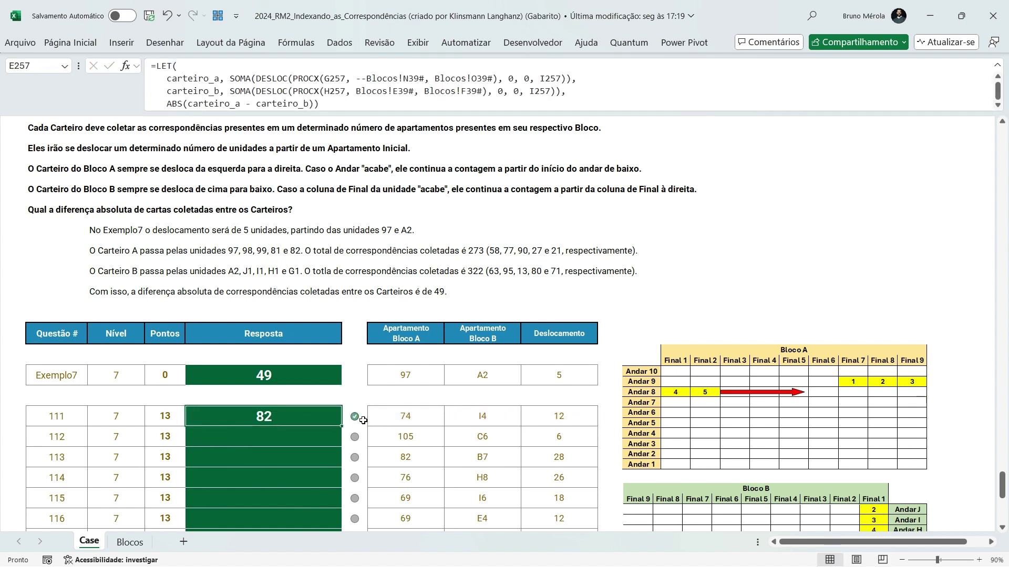
Make the Blocos references in E257's LET formula absolute ($N$39#, $O$39#, $E$39#, $F$39#) and commit it.
click(413, 78)
key(F4)
click(391, 91)
key(F4)
click(489, 91)
key(F4)
click(494, 79)
key(F4)
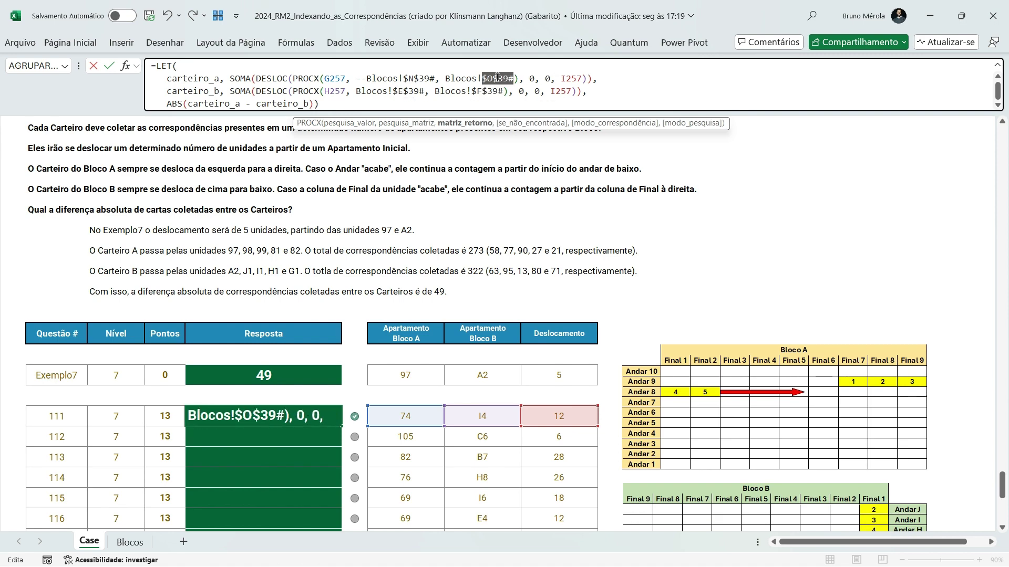
key(ctrl+Return)
Copy the E257 formula to the remaining Level 7 answers through E276 and to the Exemplo7 answer in E255.
key(ctrl+c)
key(ctrl+shift+Down)
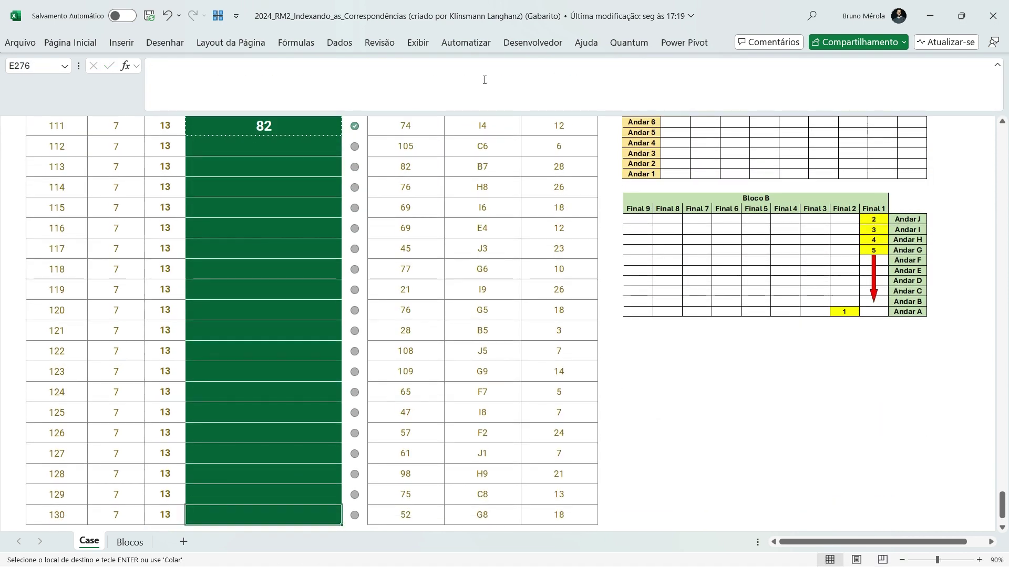
key(ctrl+v)
key(ctrl+Up)
scroll(479, 167, up, 2)
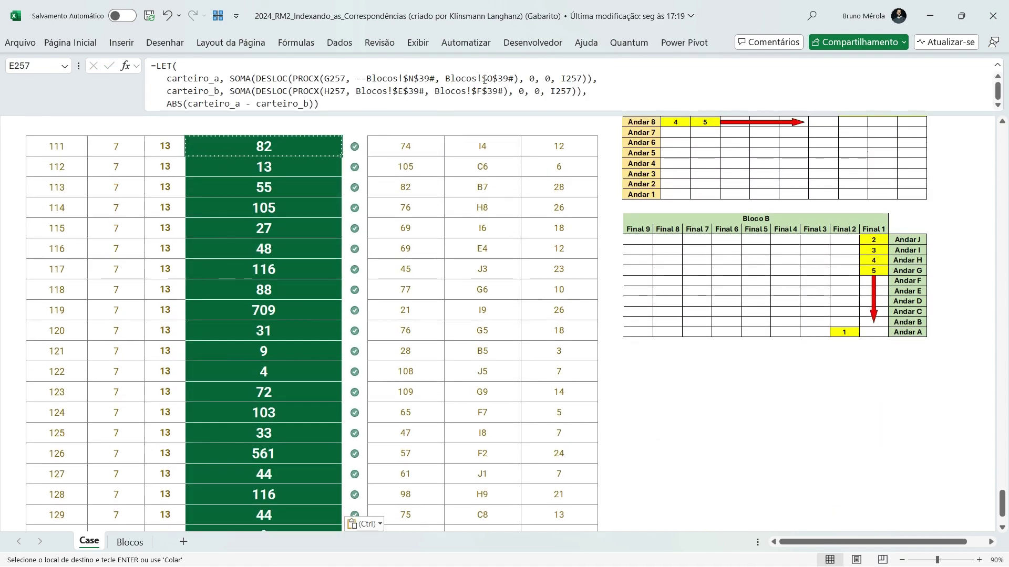
key(Up)
key(Up)
key(ctrl+v)
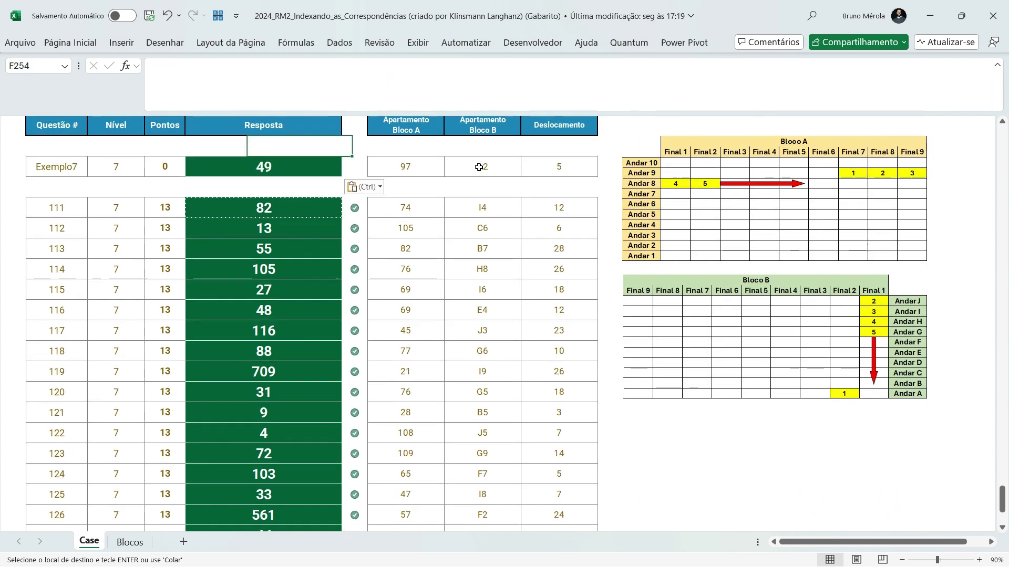
key(Escape)
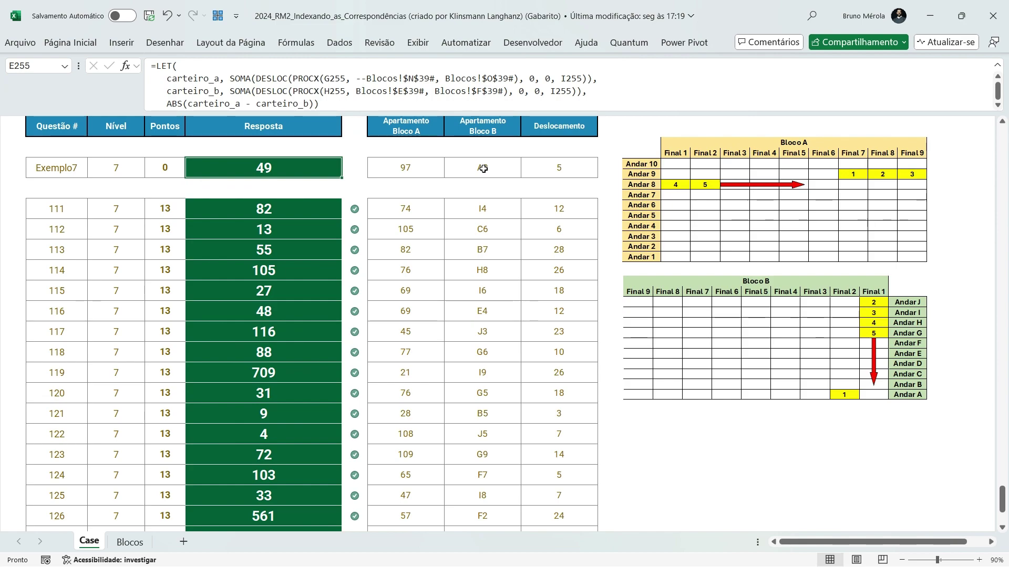
Review the bonus questions and their points, and examine the even-Final columns and the Final number row 26 on the Blocos sheet.
drag(1002, 489, 1000, 184)
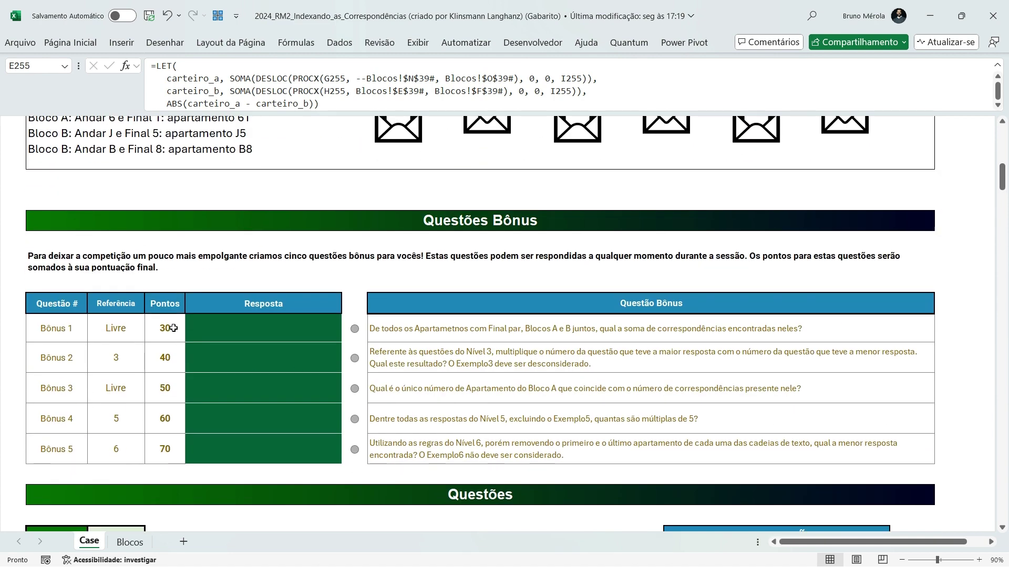
drag(173, 328, 171, 453)
click(171, 449)
click(228, 332)
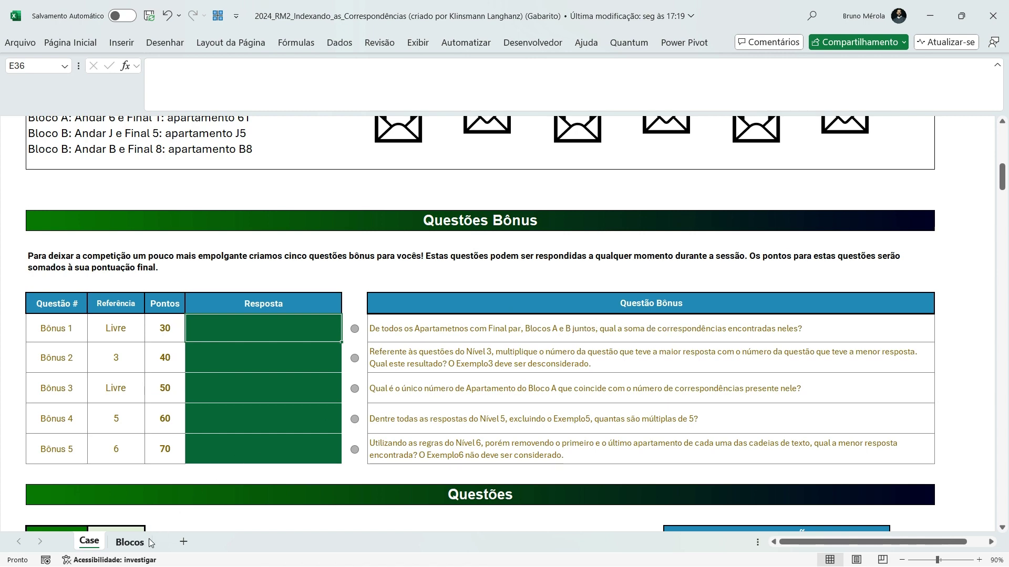
click(130, 541)
scroll(78, 277, up, 6)
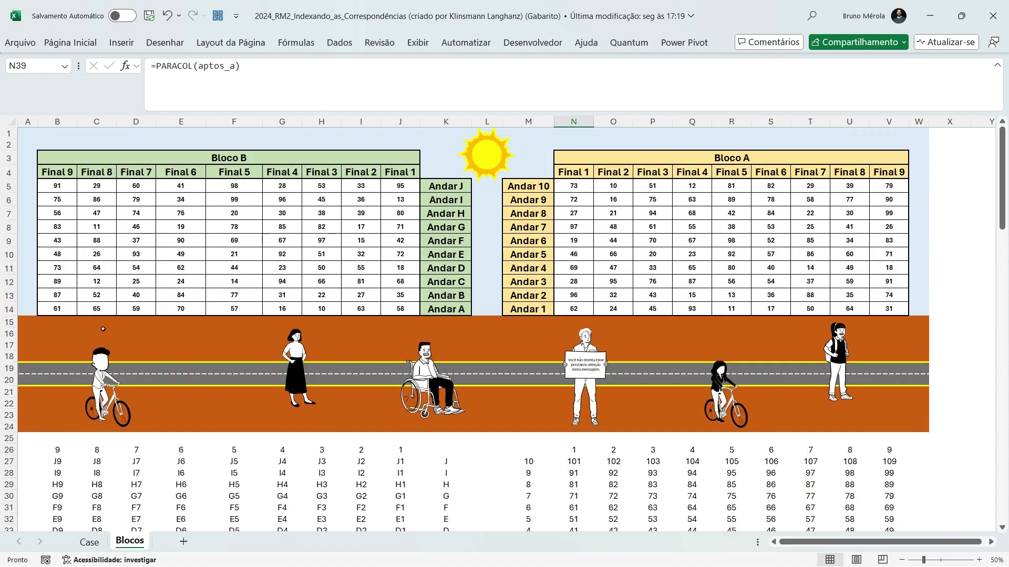
drag(96, 308, 97, 186)
ctrl+drag(180, 186, 198, 306)
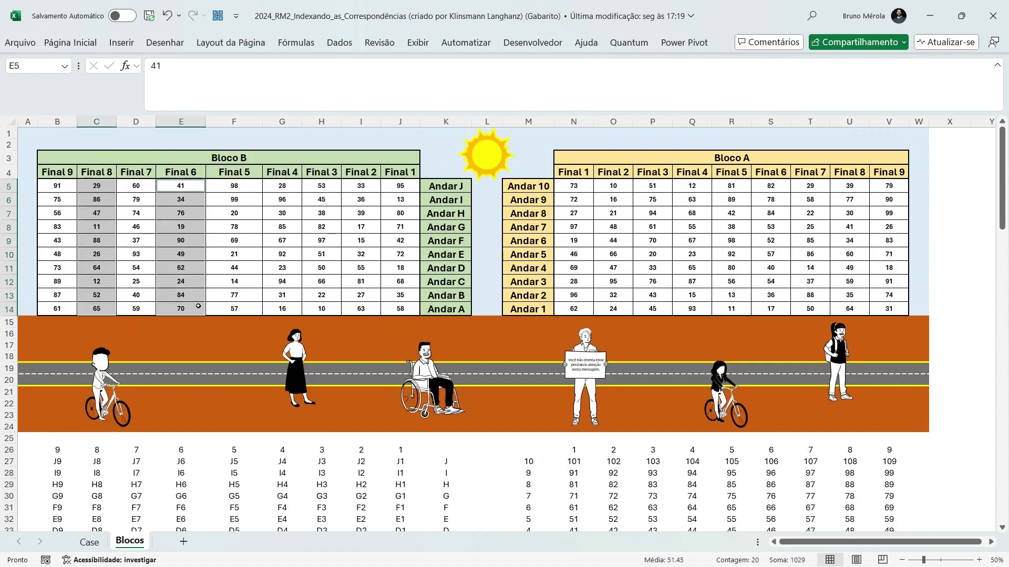
ctrl+drag(282, 308, 282, 185)
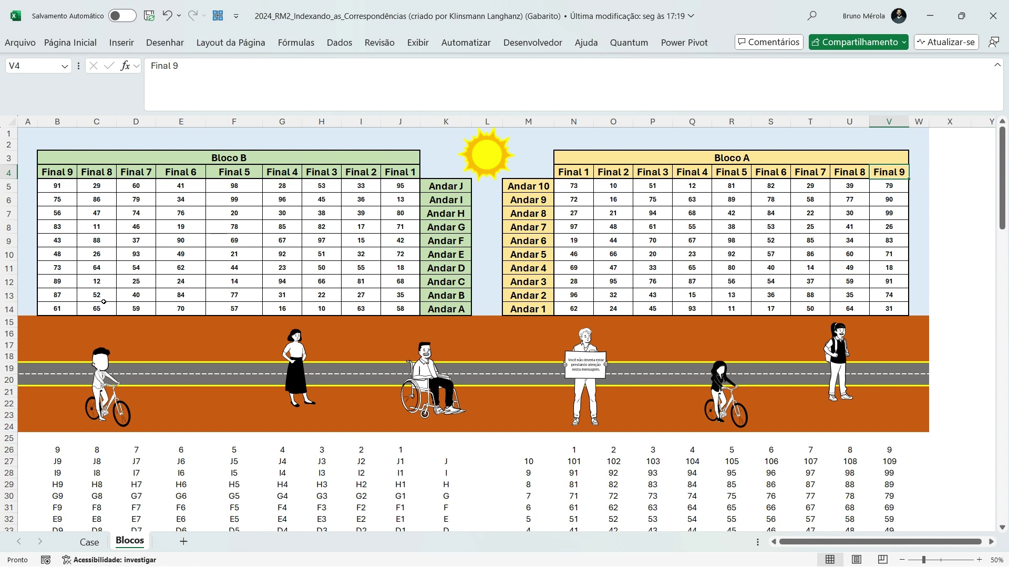
drag(64, 173, 400, 172)
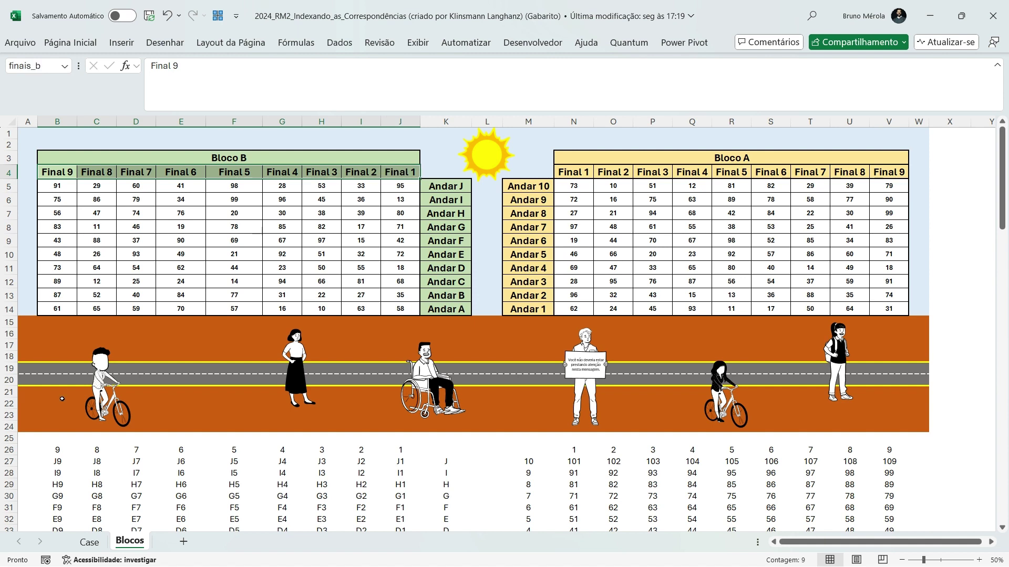
click(60, 442)
click(57, 452)
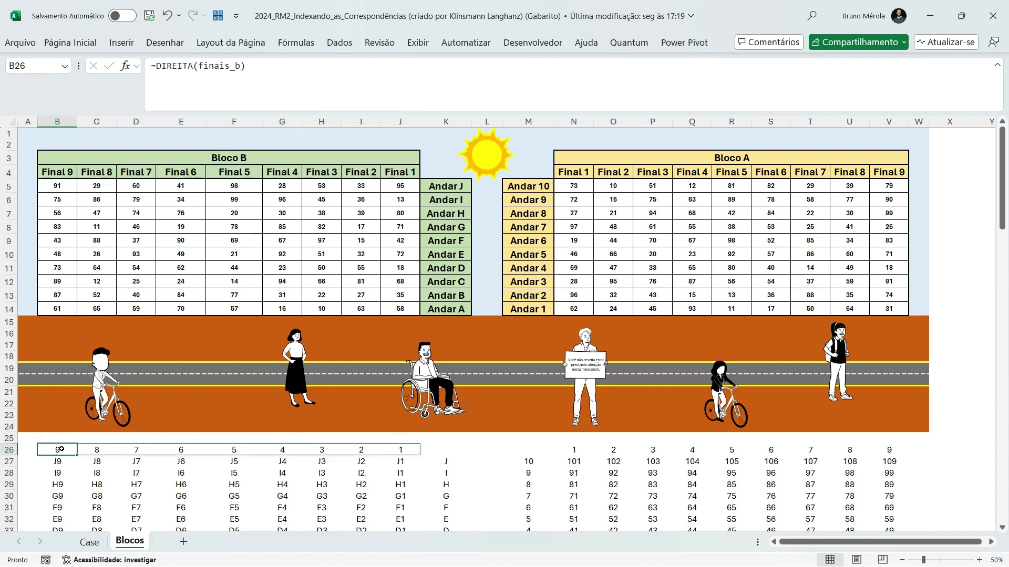
In the Bônus 1 answer E36, start an SE formula testing ÉPAR(--Blocos!B26:V26).
click(90, 542)
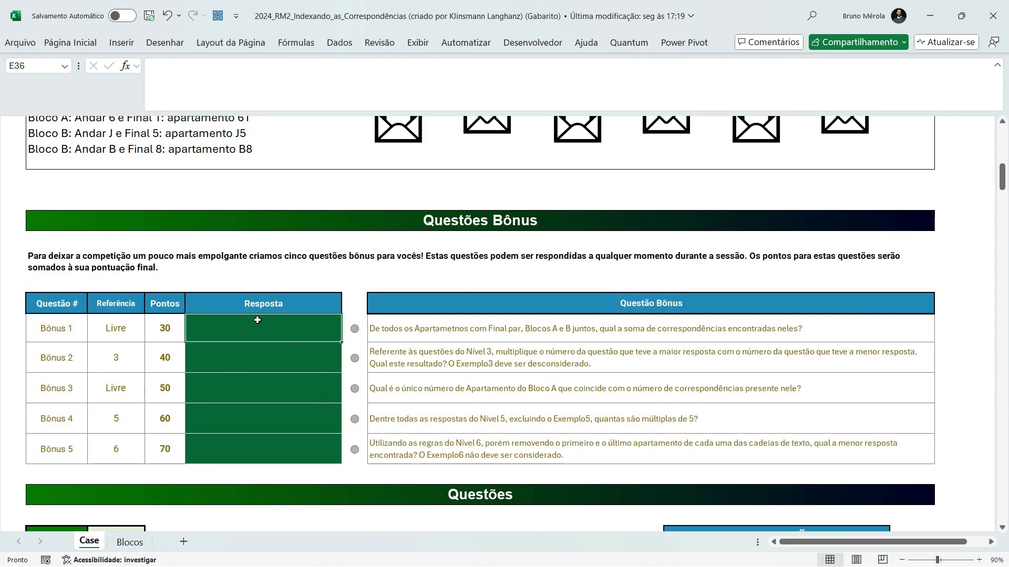
text(=SE(ÉPAR()
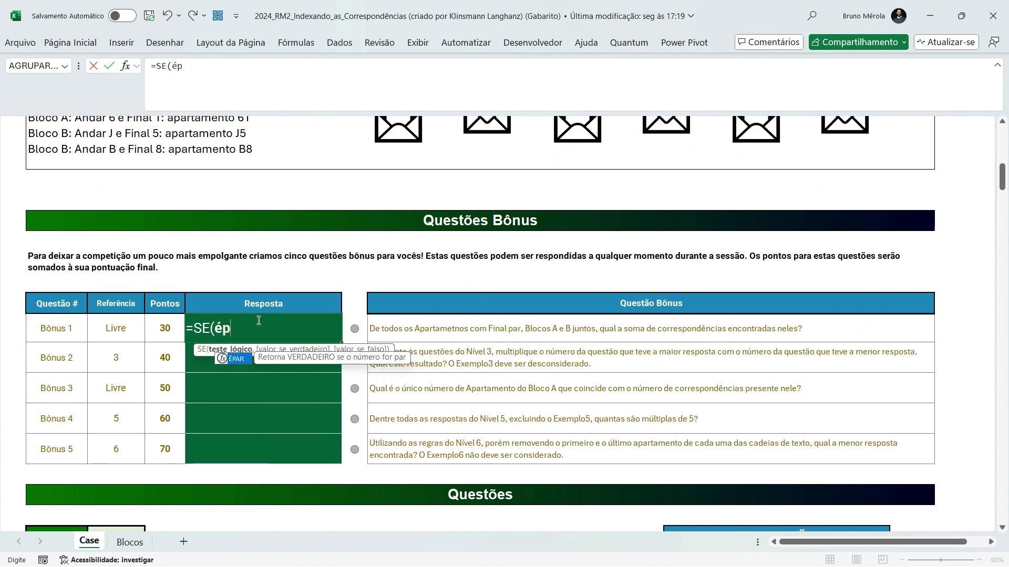
click(130, 542)
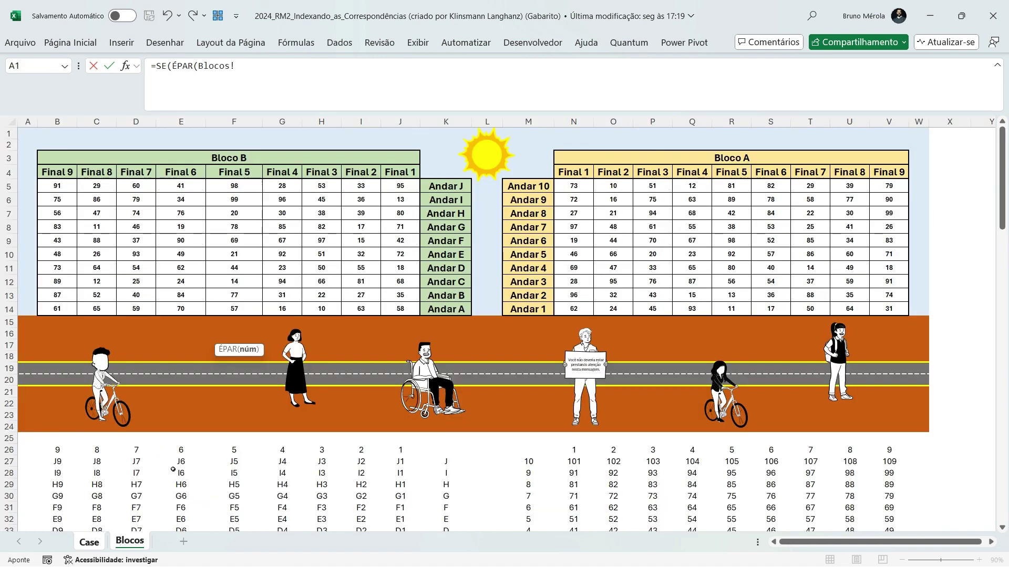
drag(63, 453, 893, 451)
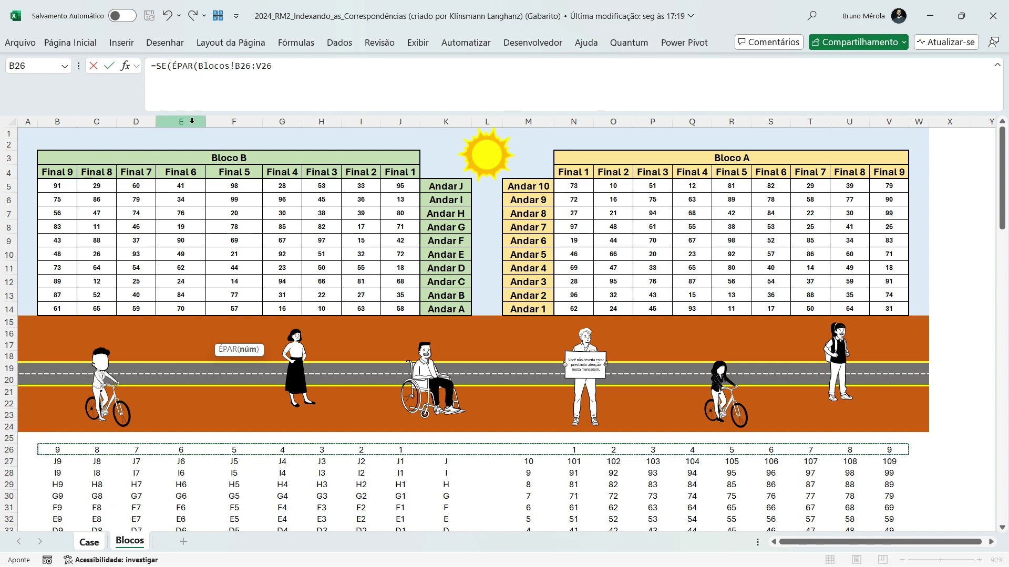
click(200, 66)
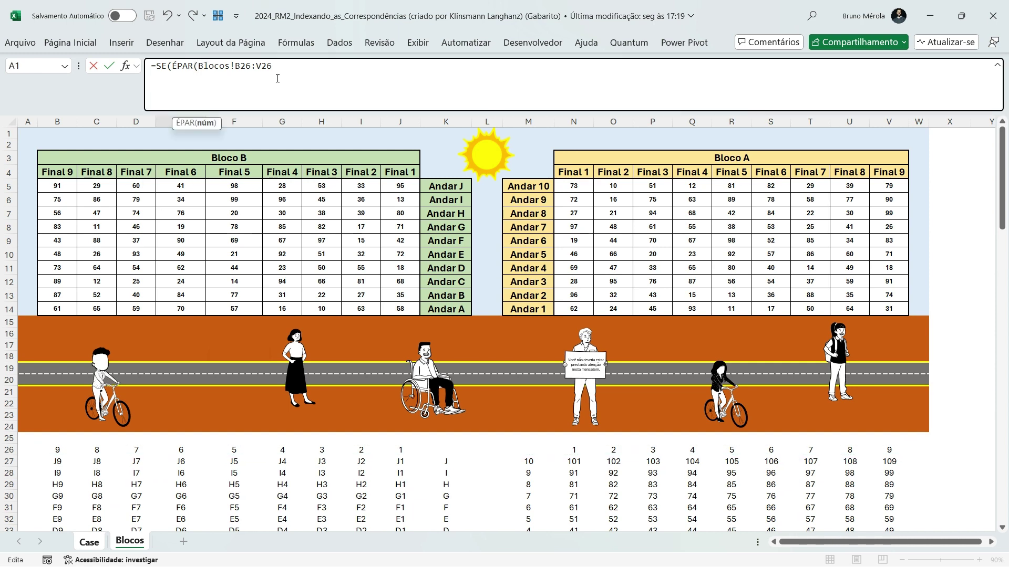
text(--)
text(),)
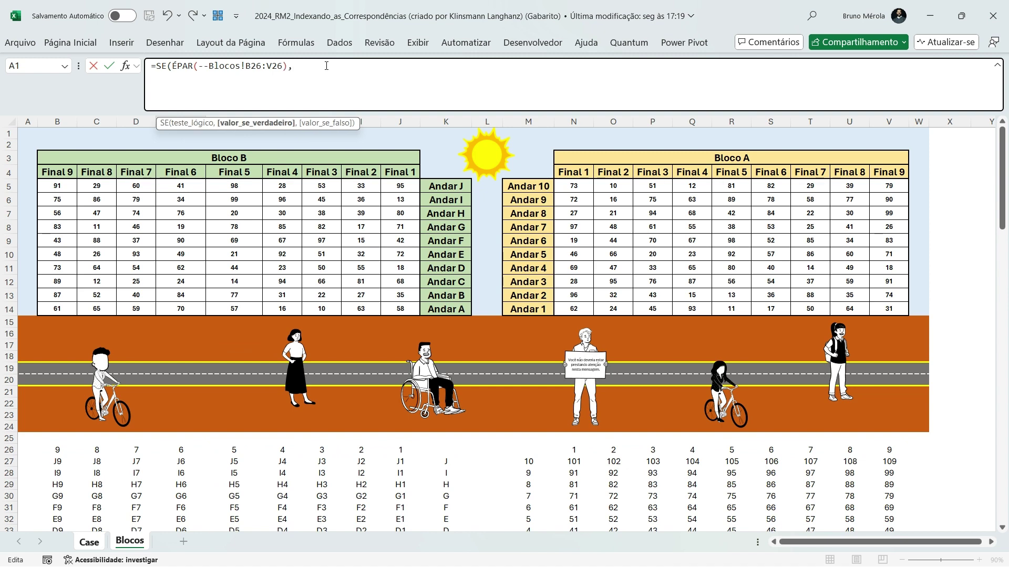
Make the SE return Blocos!B5:V14 or otherwise 0, wrap it in SOMA, and commit the formula.
drag(53, 185, 879, 306)
text(, 0)
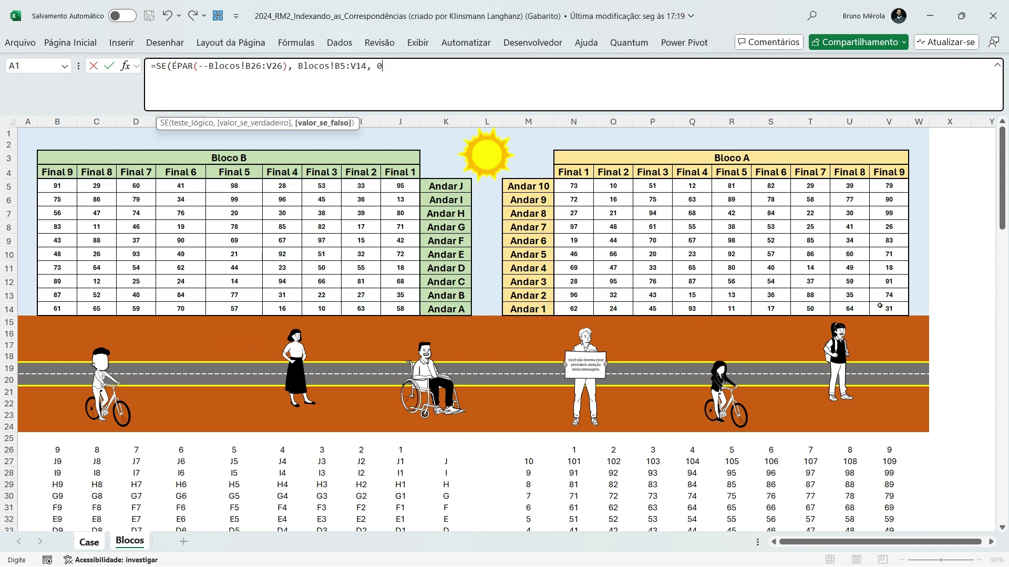
text())
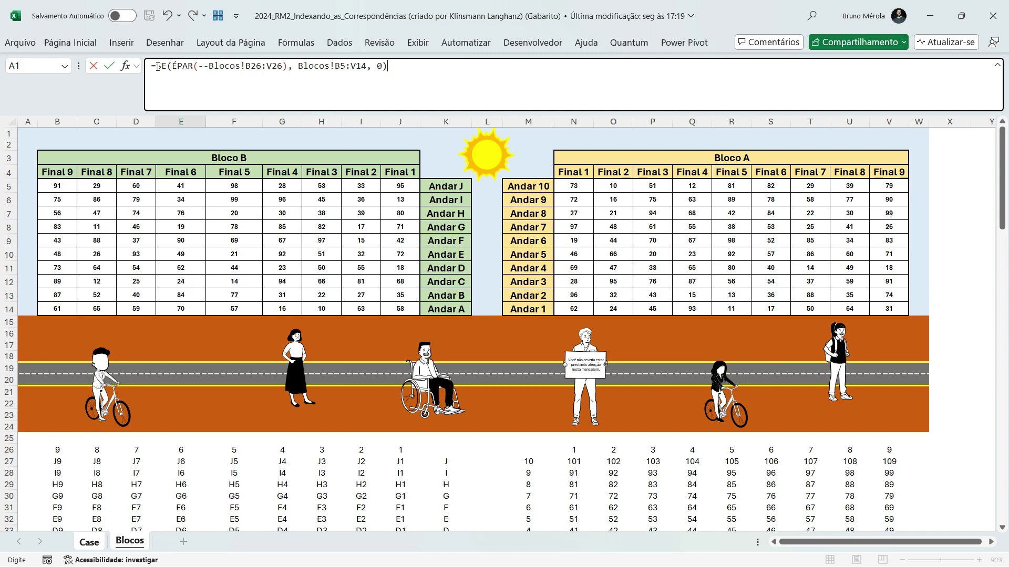
text(SOMA()
key(End)
text())
key(Return)
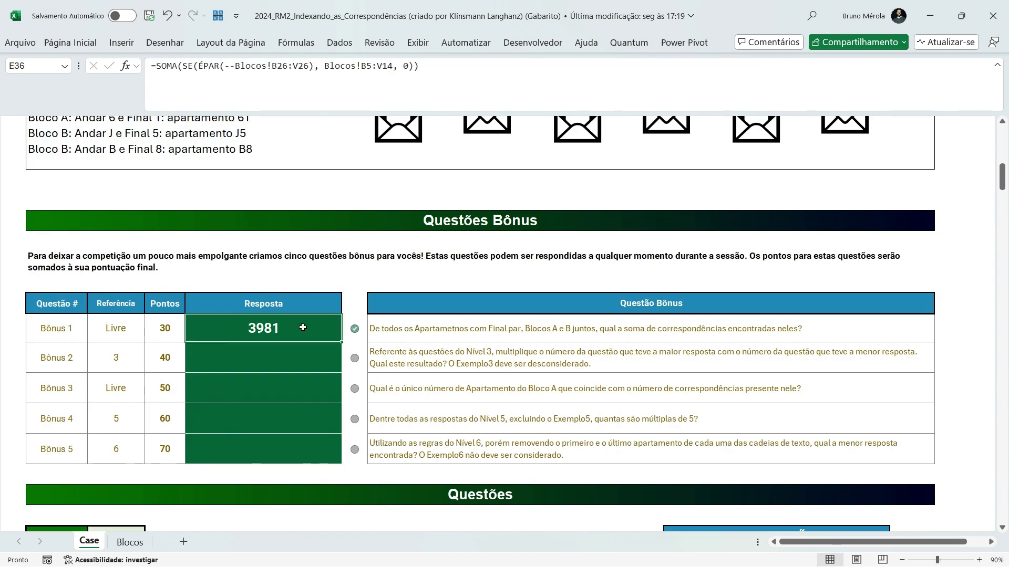
In J109 beside the Level 3 table, start a PROCX formula with MÁXIMO(E109:E128) as its lookup value.
click(301, 364)
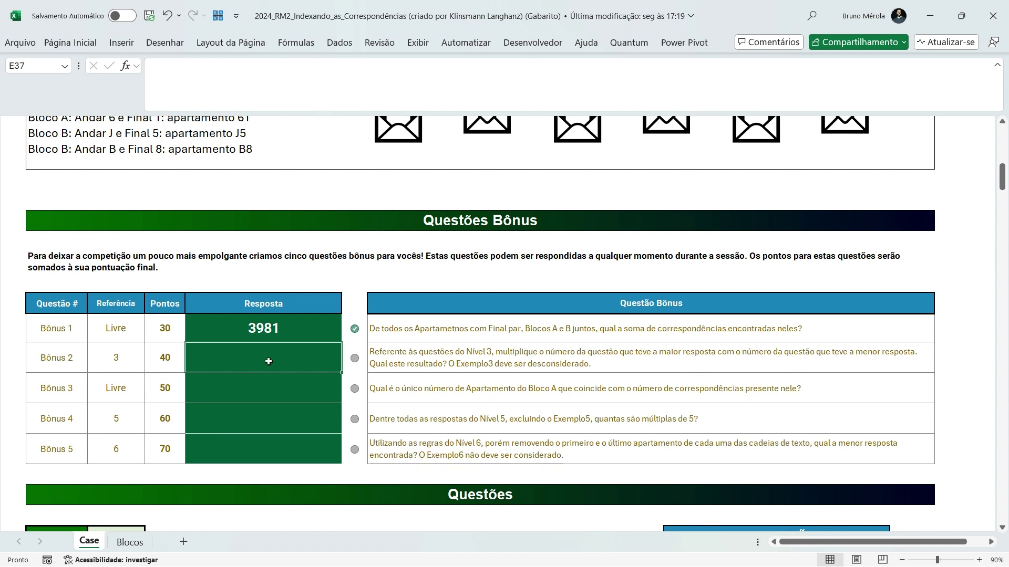
scroll(282, 358, down, 20)
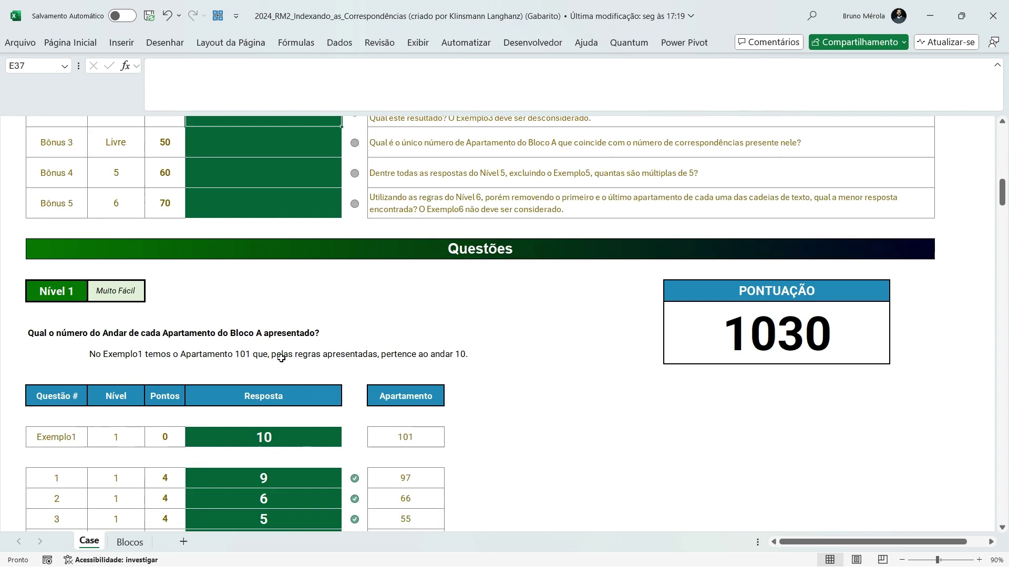
scroll(313, 336, down, 2)
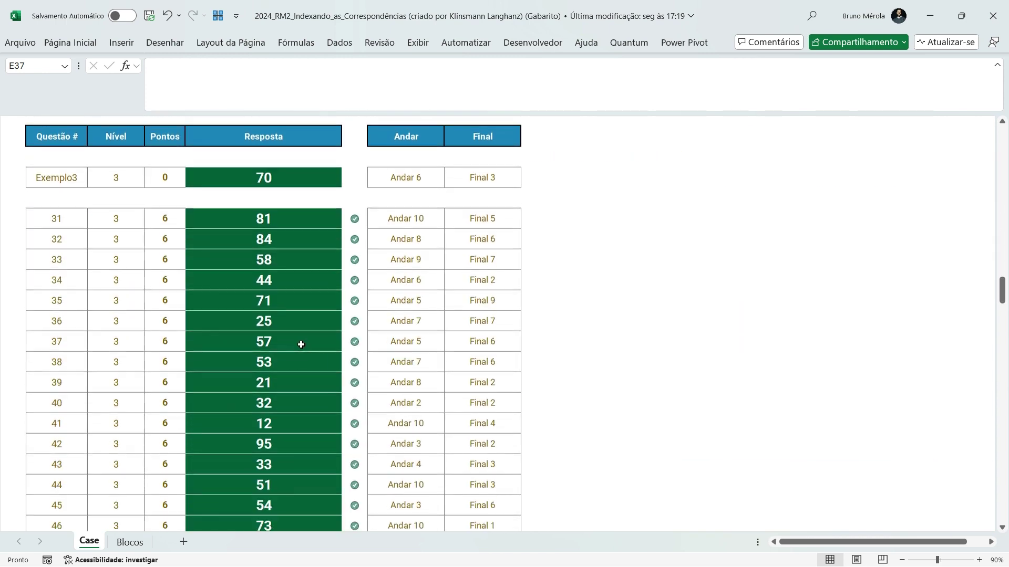
click(579, 224)
click(601, 227)
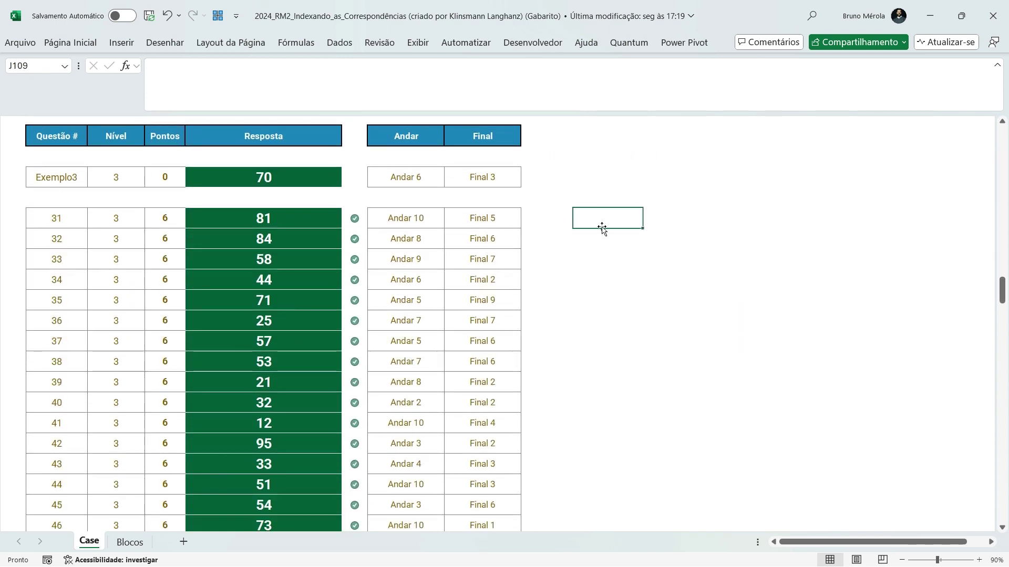
text(=procx)
key(Tab)
text(m´)
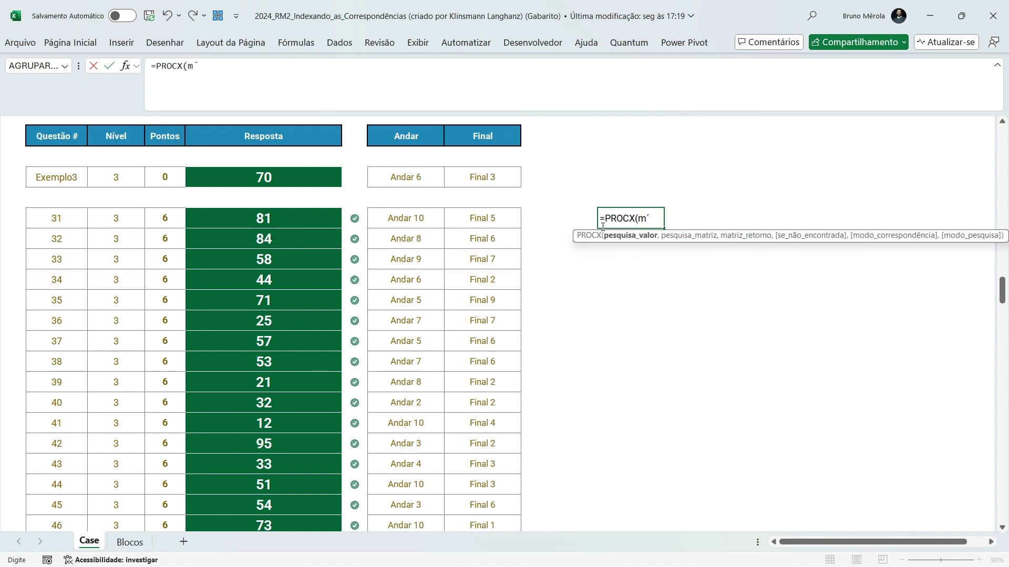
text(xáx)
key(Tab)
key(Left)
key(Left)
key(Left)
key(Left)
key(Left)
key(ctrl+shift+Down)
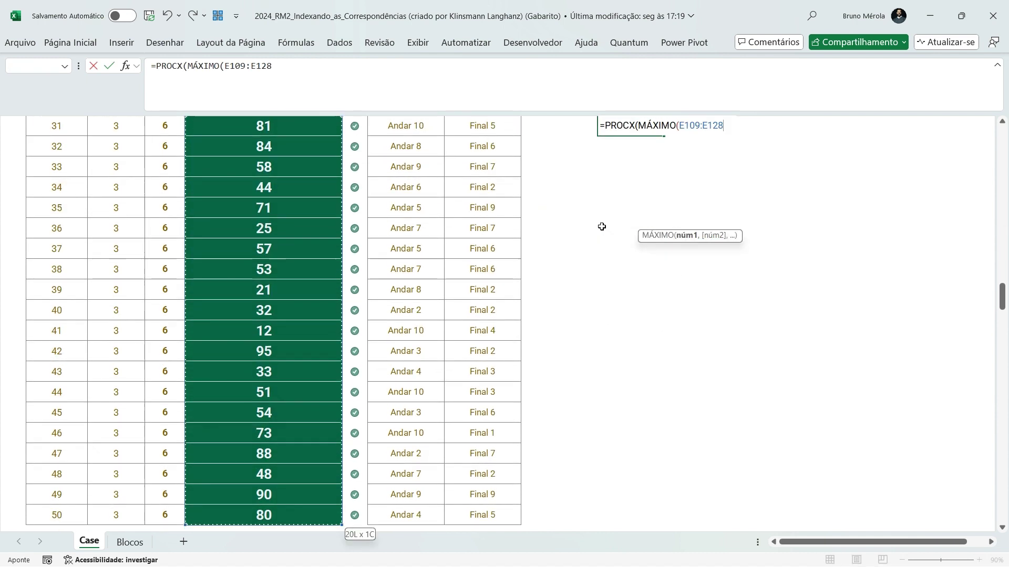
Complete the J109 PROCX with lookup array E109:E128 and return array B109:B128, and commit it.
text(),)
key(Left)
key(Left)
key(Left)
key(Left)
key(Left)
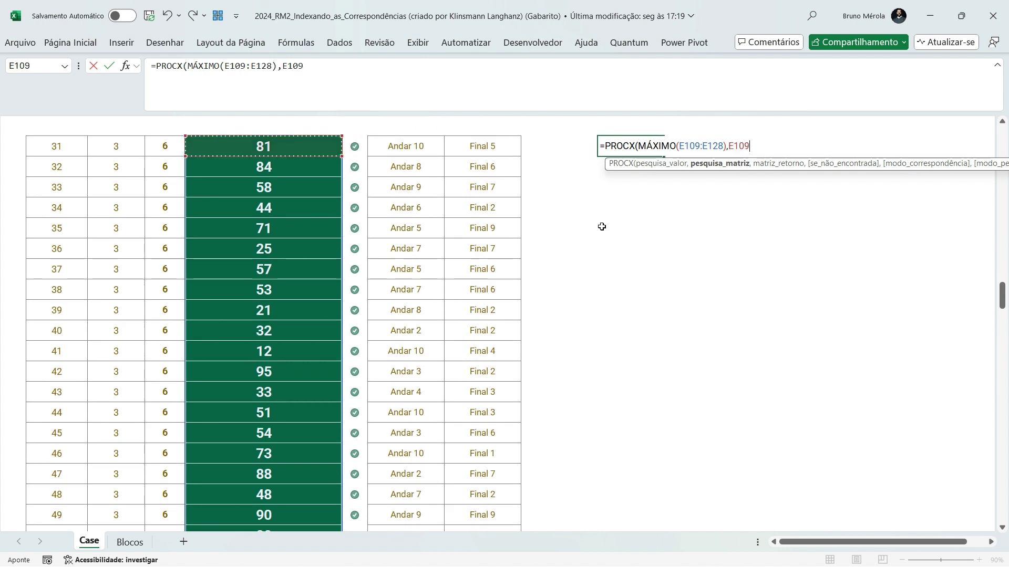
key(ctrl+shift+Down)
text(,)
key(Left)
key(Left)
key(Left)
key(Left)
key(Left)
key(Left)
key(Left)
key(Left)
key(ctrl+shift+Down)
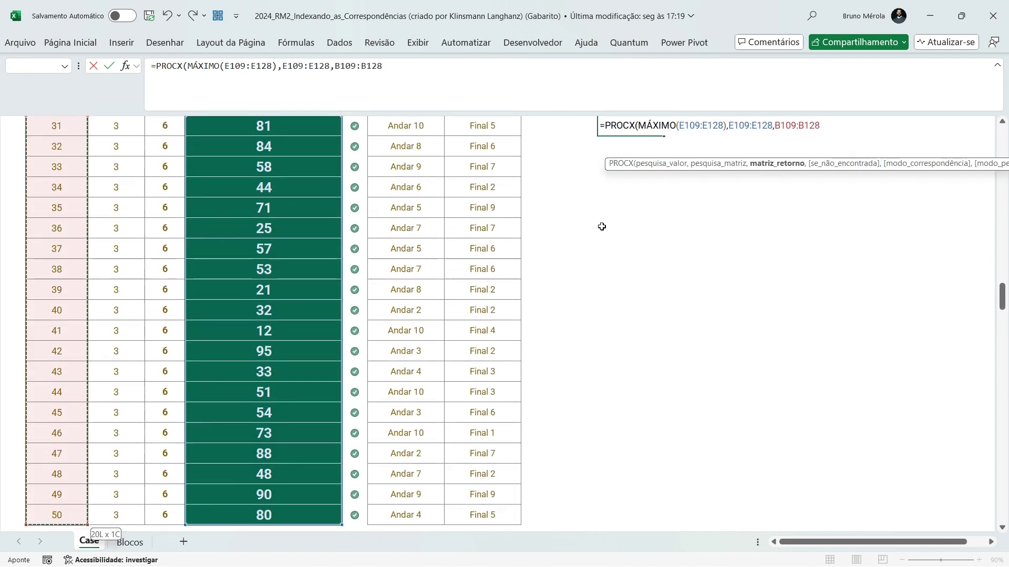
key(Return)
Multiply the J109 PROCX by a copy of itself that uses MÍNIMO instead of MÁXIMO, and commit the formula.
key(Up)
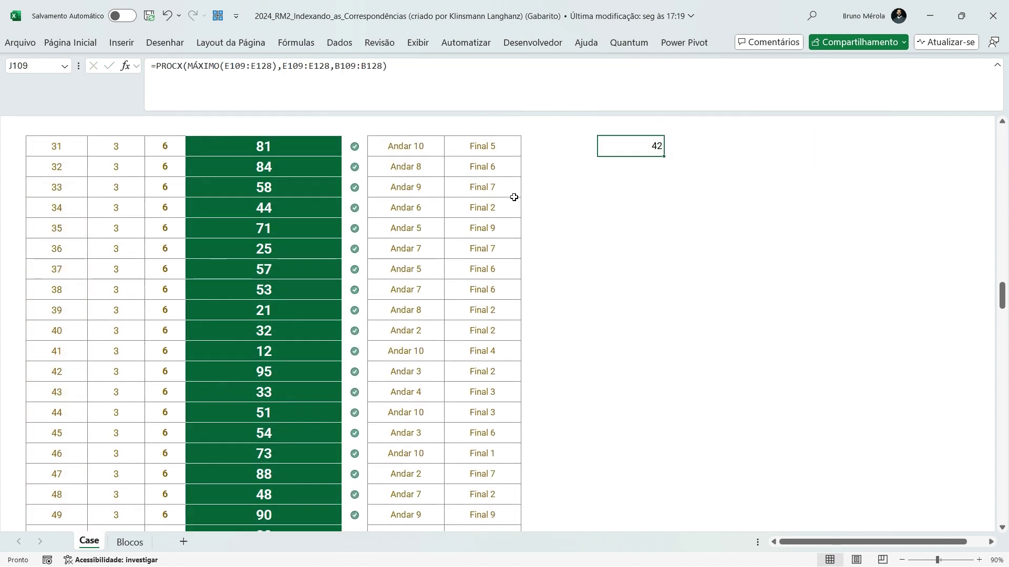
drag(158, 65, 457, 90)
key(ctrl+c)
click(471, 78)
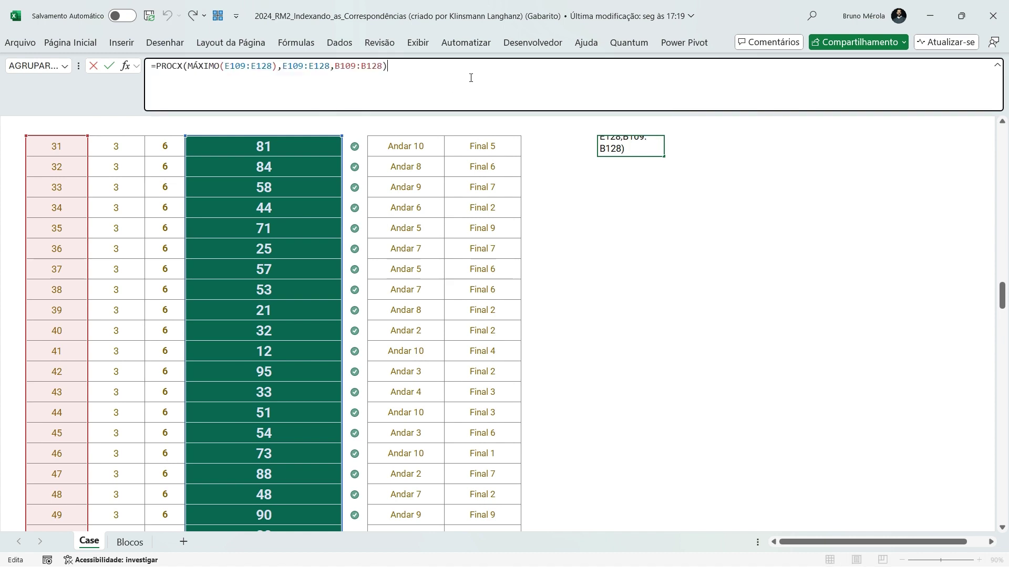
text(8)
key(BackSpace)
text(*)
key(ctrl+v)
double_click(458, 68)
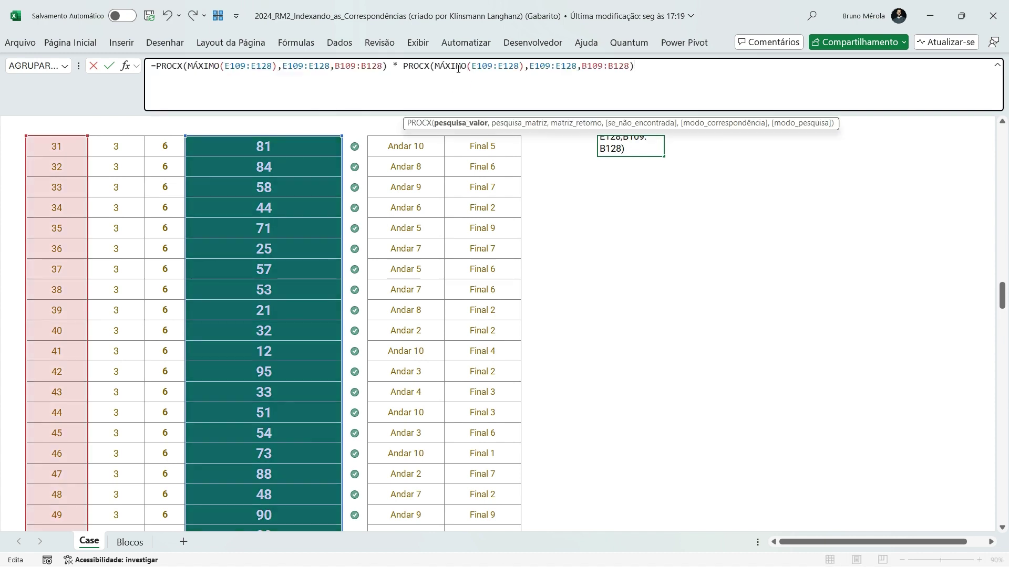
text(mínimo)
key(Return)
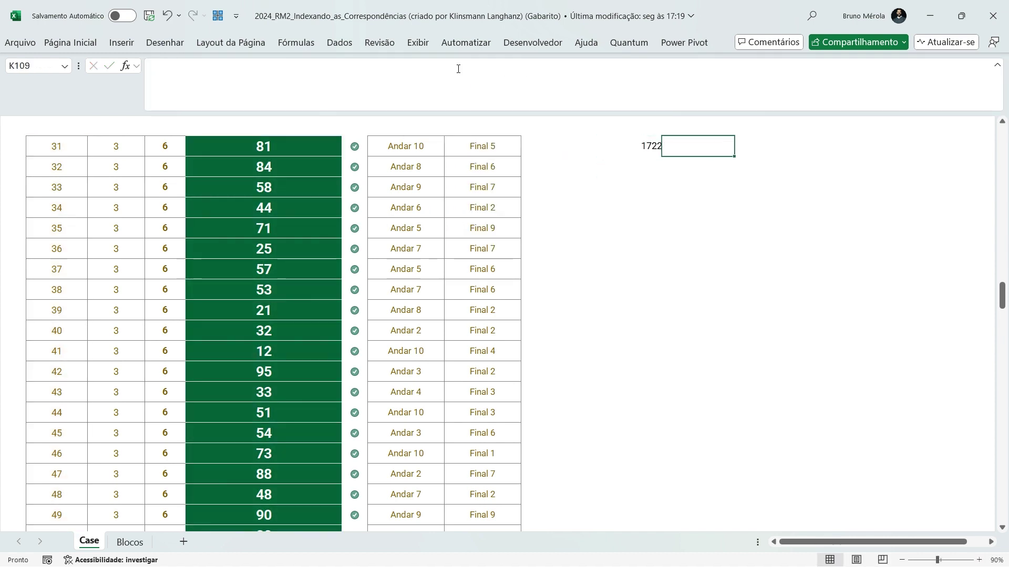
Move the PROCX product formula from J109 to the Bônus 2 answer cell, leaving its original cell empty.
key(Up)
triple_click(670, 74)
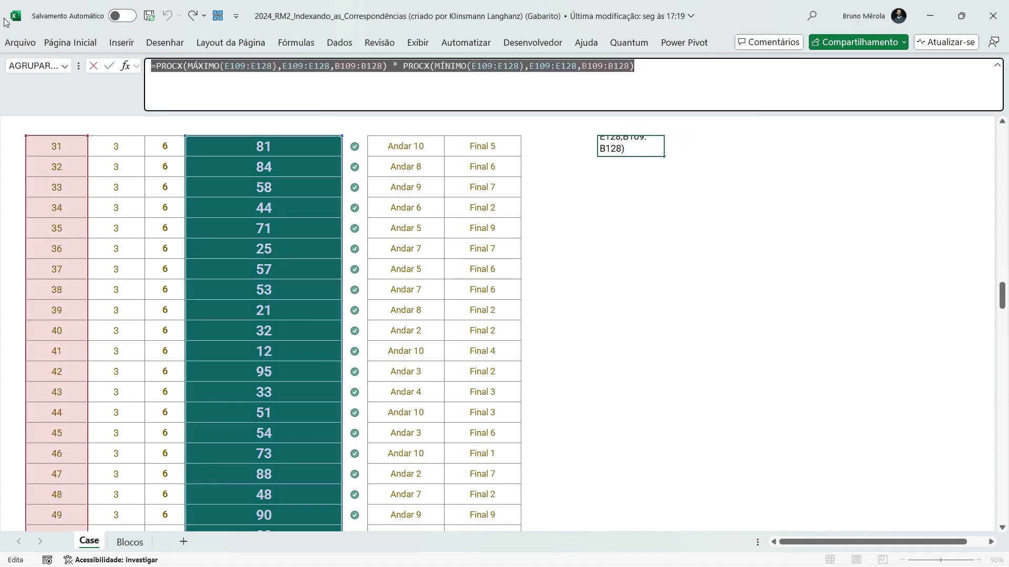
key(ctrl+x)
click(20, 42)
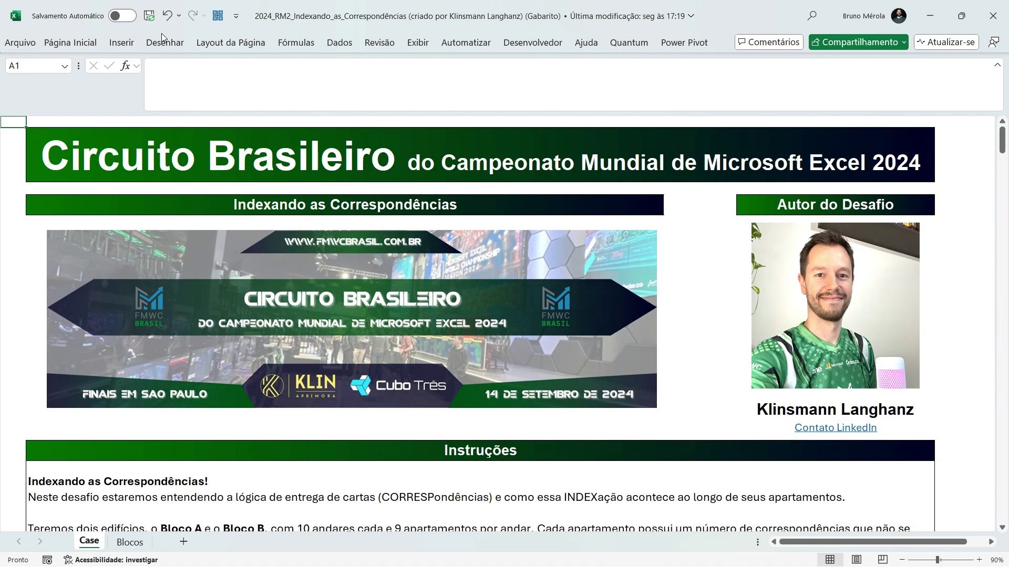
scroll(387, 437, down, 5)
scroll(388, 437, down, 4)
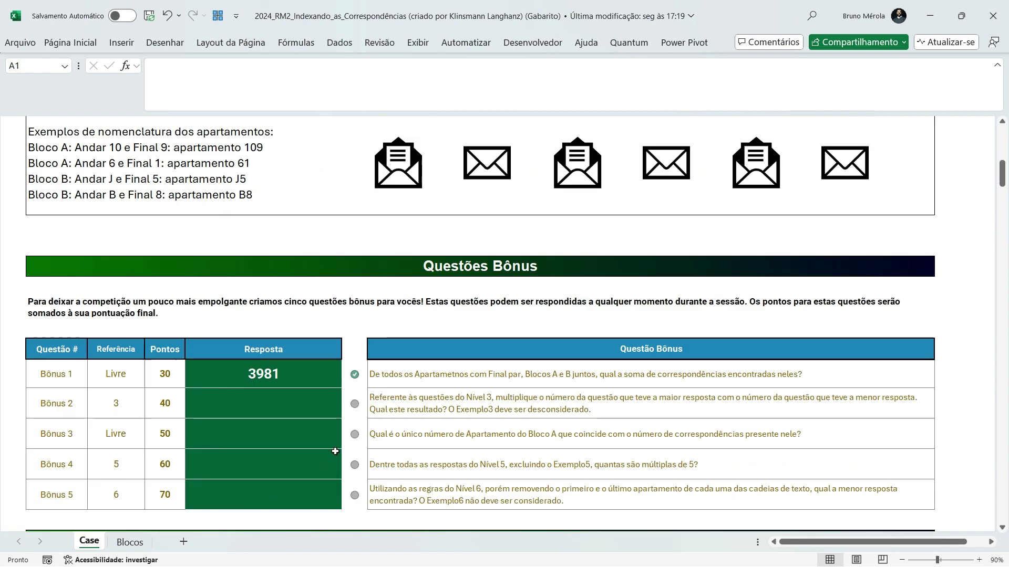
click(294, 404)
click(291, 81)
key(ctrl+v)
key(Return)
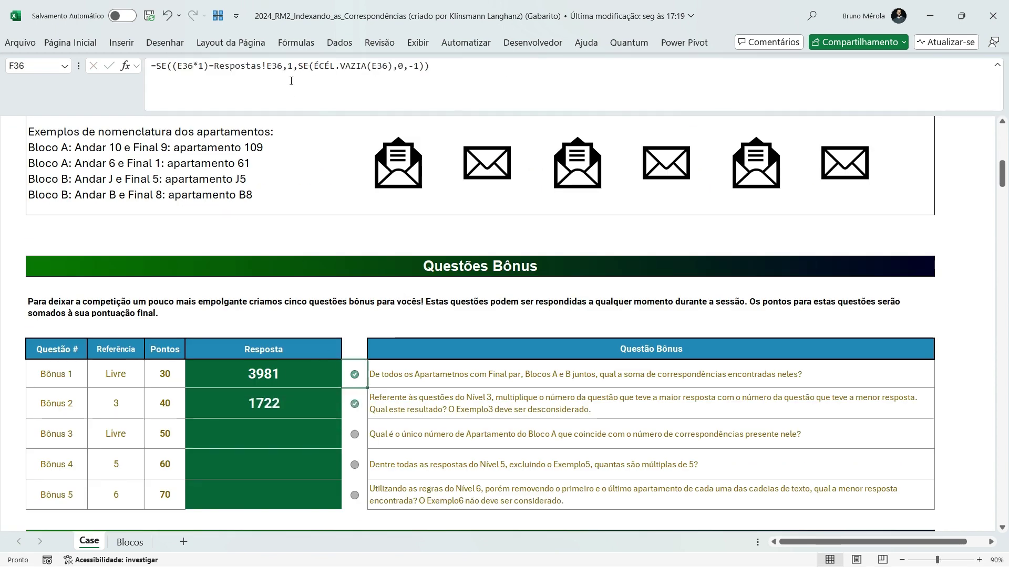
Read the Bônus 3 question and examine the Bloco A apto and cartas lists on the Blocos sheet.
key(Up)
click(265, 434)
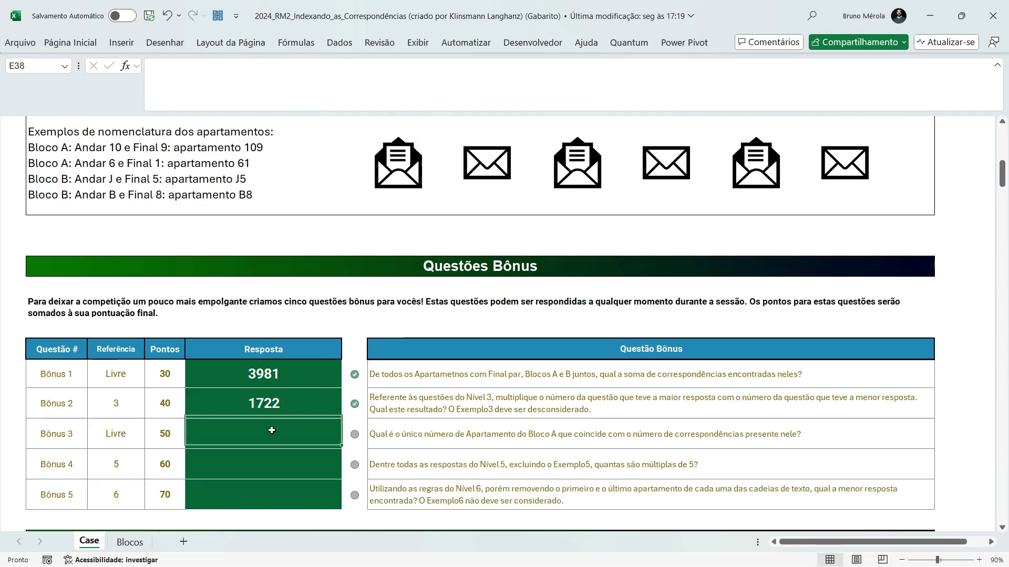
scroll(398, 364, down, 2)
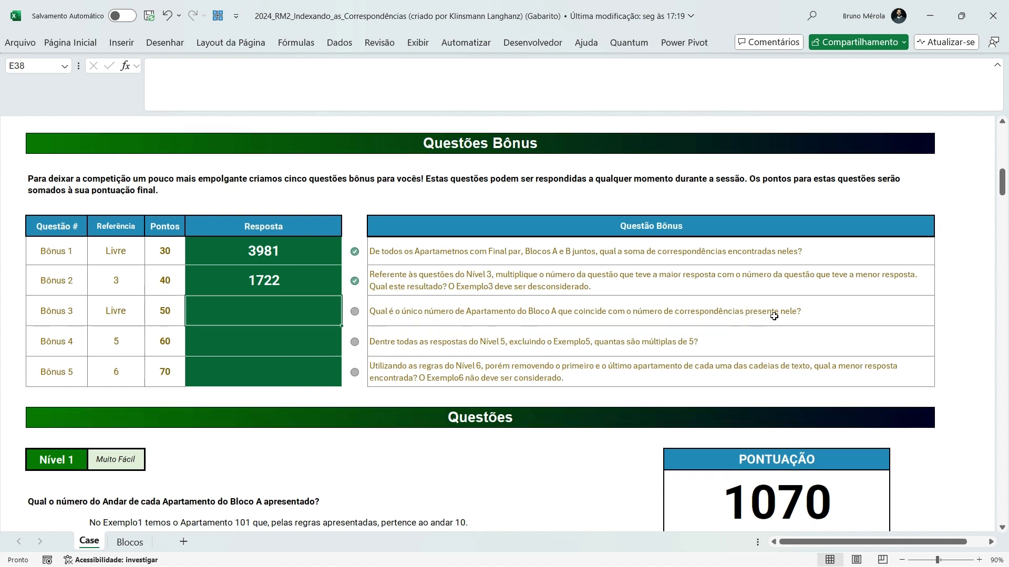
click(129, 542)
scroll(546, 404, down, 6)
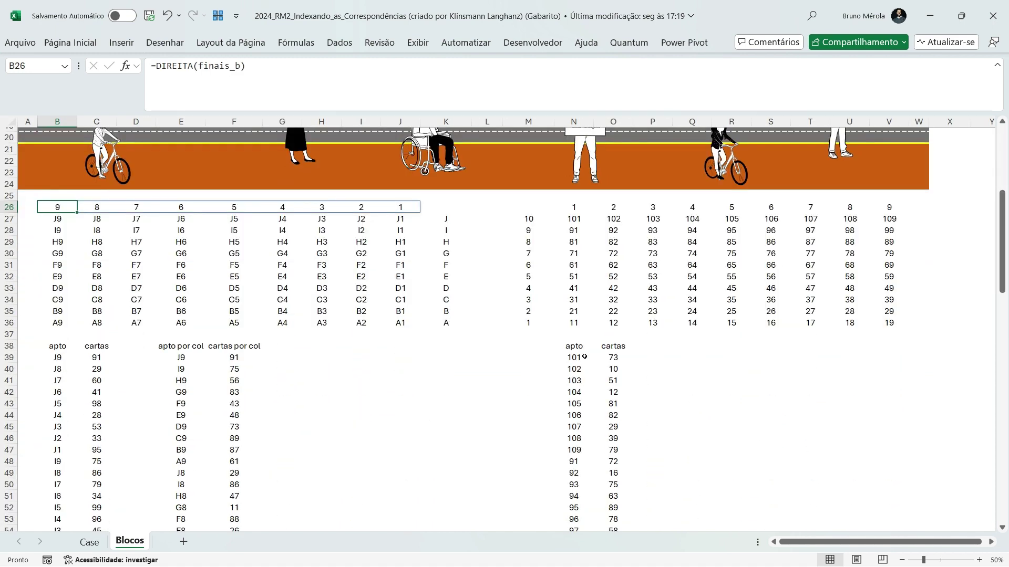
drag(583, 344, 603, 484)
click(584, 360)
click(609, 357)
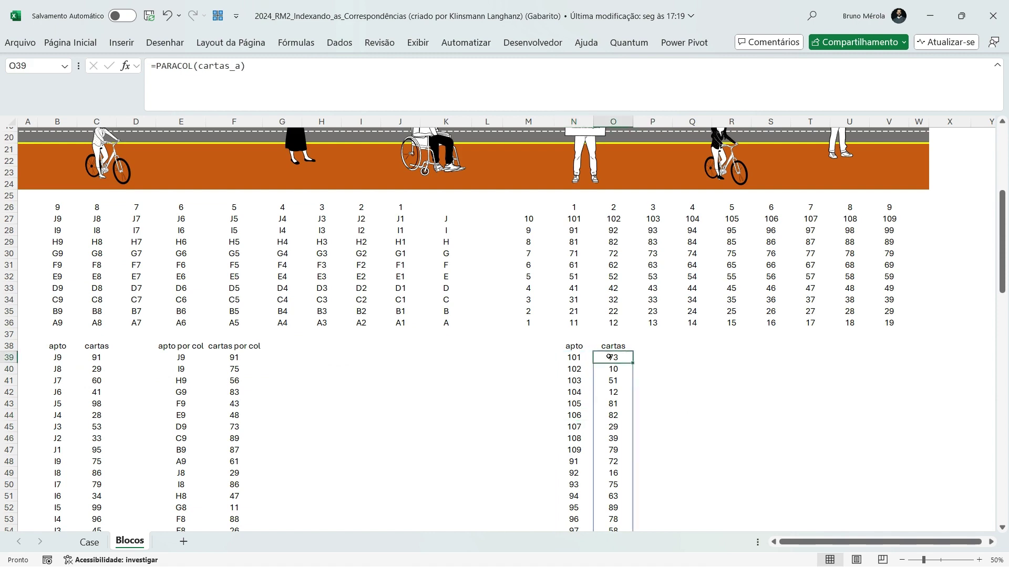
drag(579, 358, 578, 528)
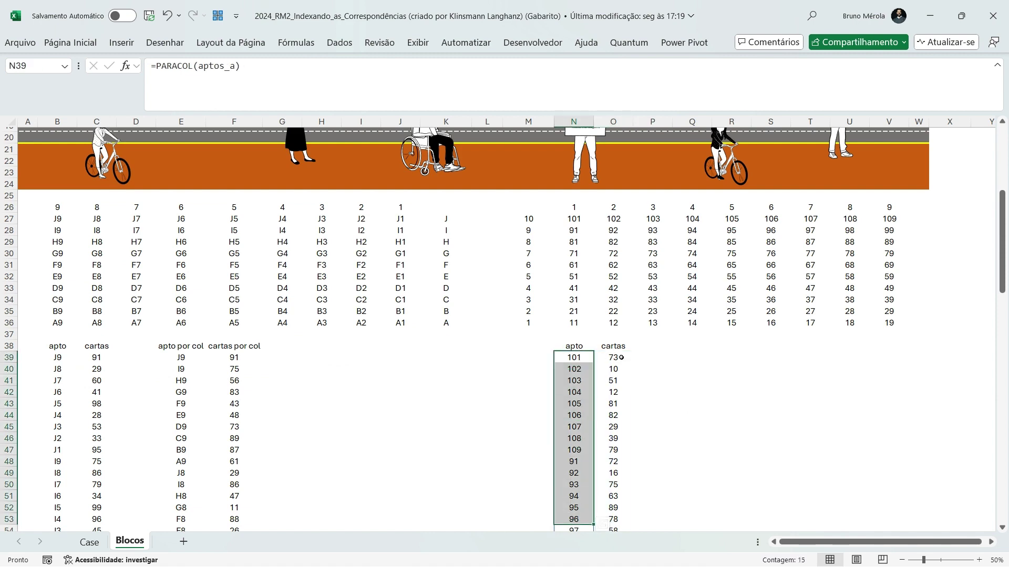
drag(612, 357, 613, 484)
click(89, 542)
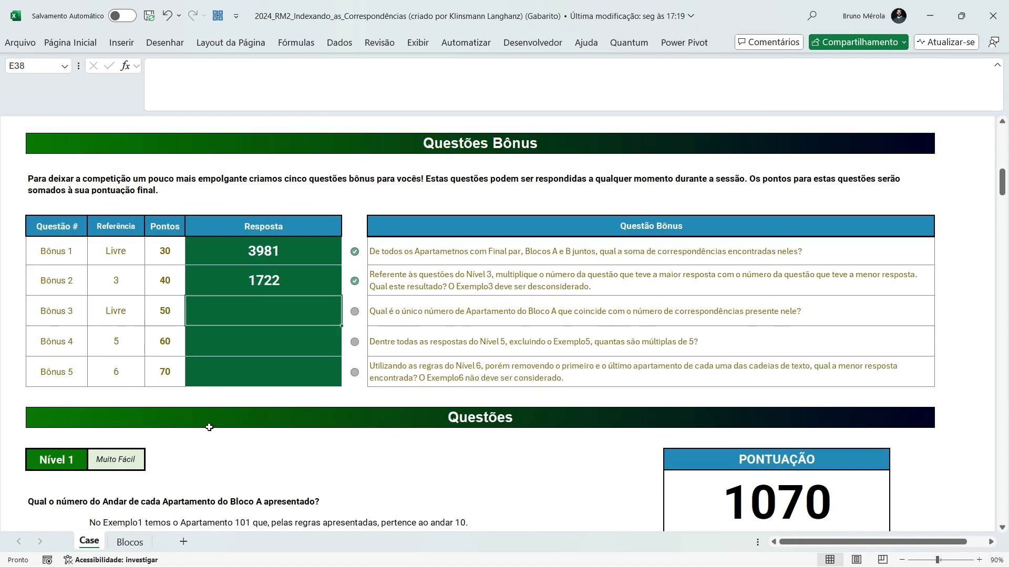
In the Bônus 3 answer cell, start a FILTRO formula with the Bloco A apartment list Blocos!N39# as its array.
click(259, 323)
text(=fl)
key(BackSpace)
text(iltr)
key(Tab)
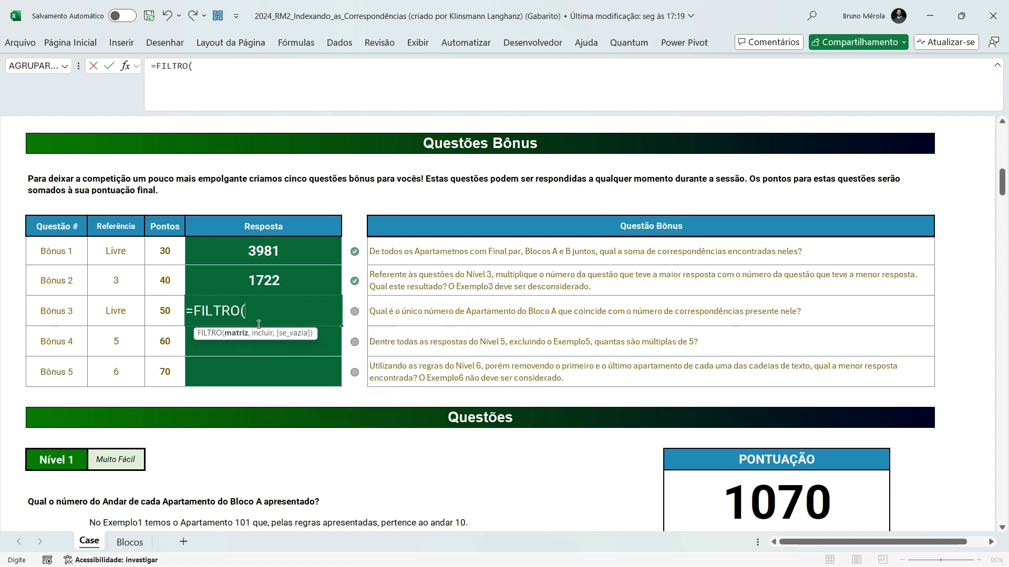
key(ctrl+Page_Down)
click(580, 357)
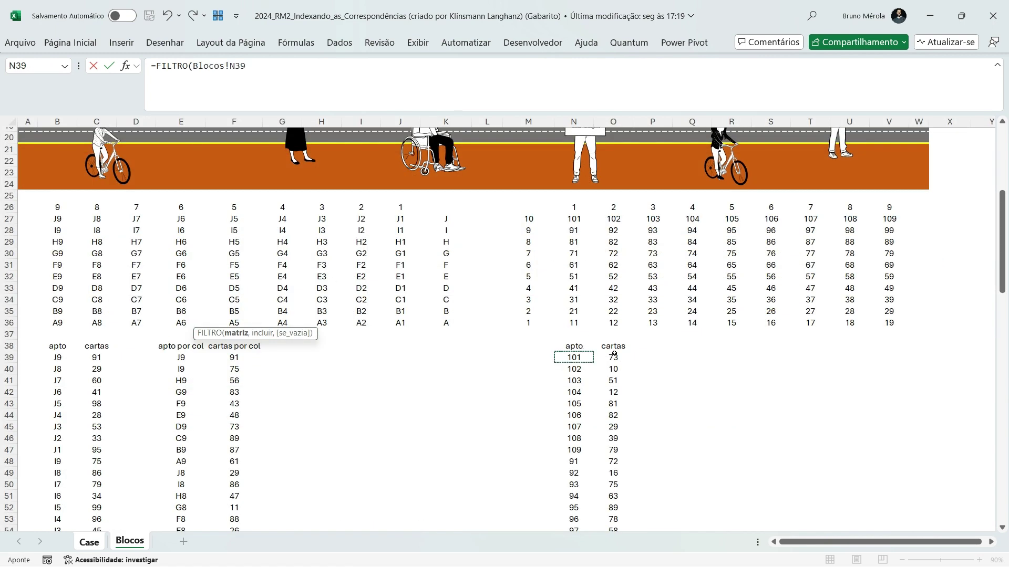
Set the FILTRO include condition to Blocos!N39# = Blocos!O39# and commit the Bônus 3 formula.
text(,)
click(575, 356)
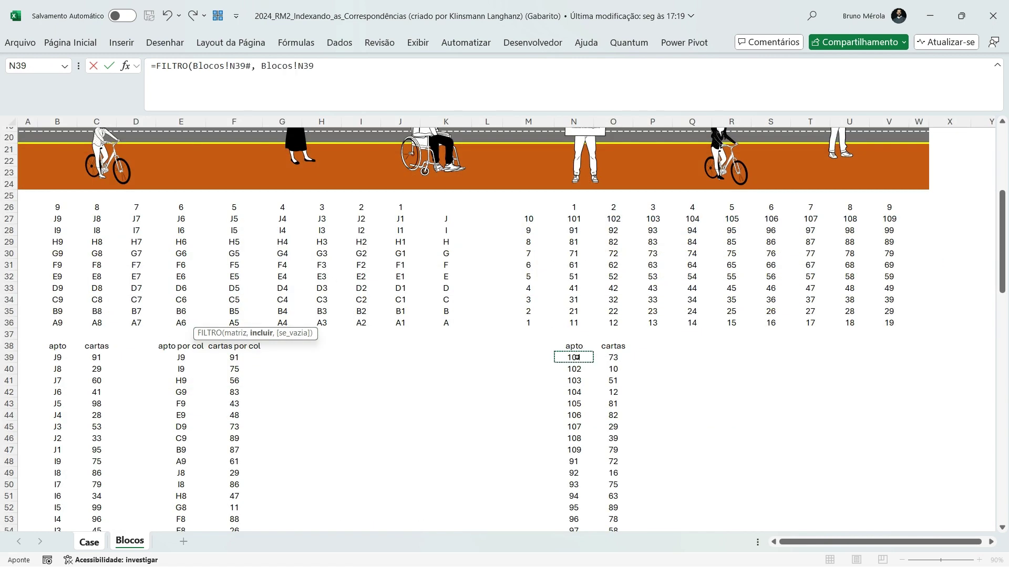
text(=)
click(610, 357)
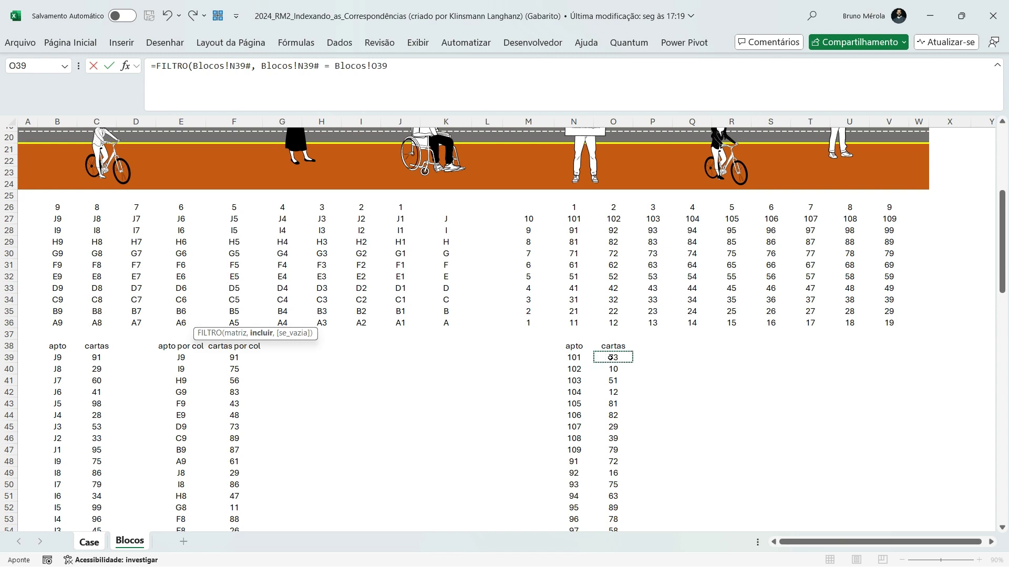
text())
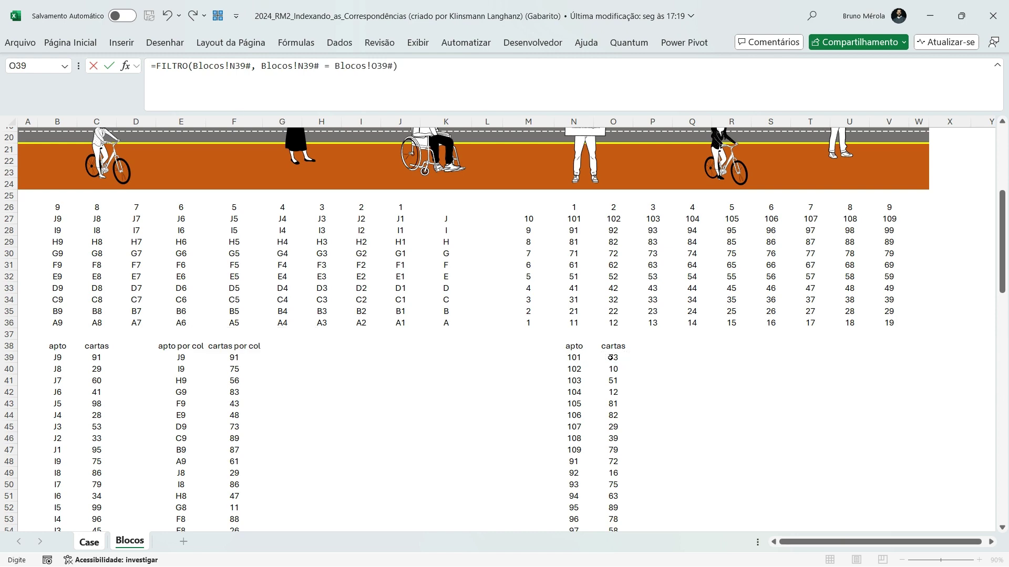
key(Return)
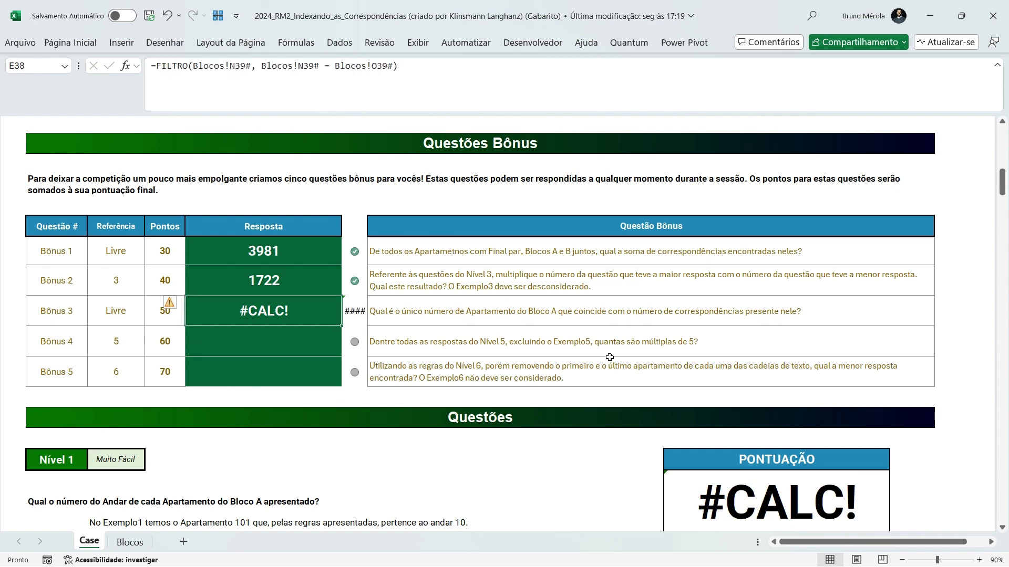
Convert the apartment list in the Bônus 3 FILTRO condition to numbers as (--Blocos!N39#) and commit the formula.
click(129, 542)
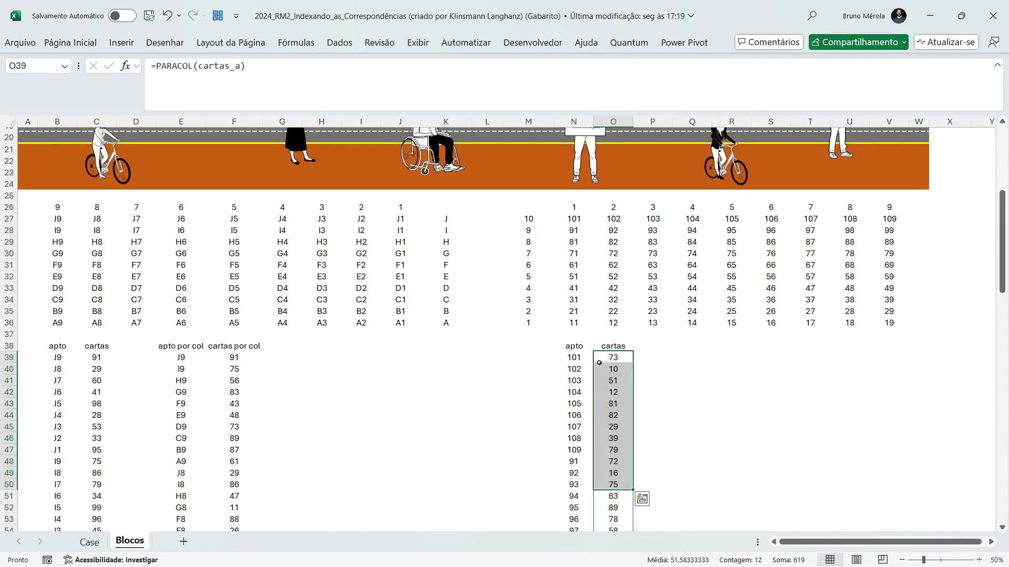
click(580, 357)
click(89, 542)
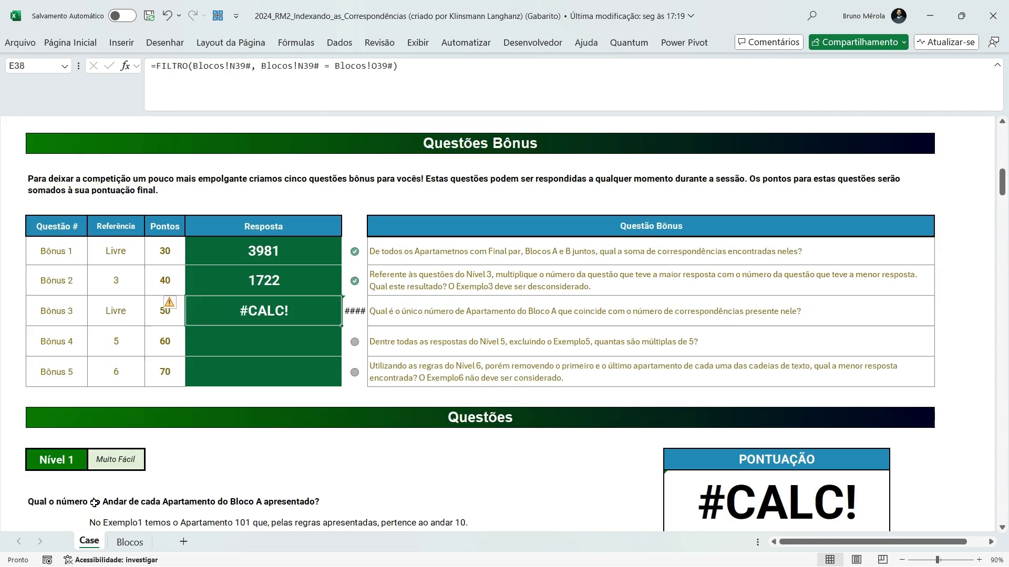
click(262, 66)
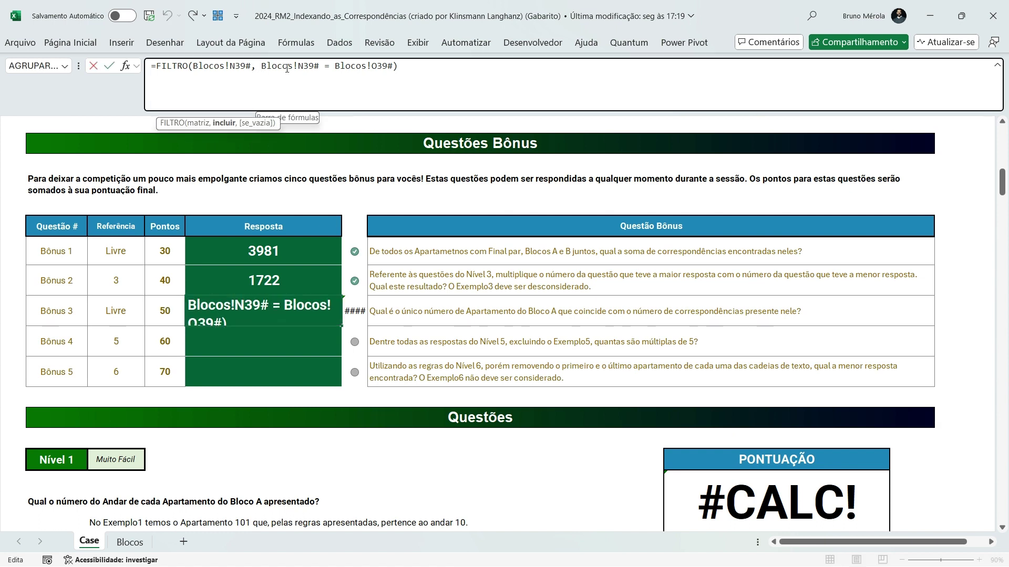
text(--)
key(Left)
key(Left)
text(()
key(Right)
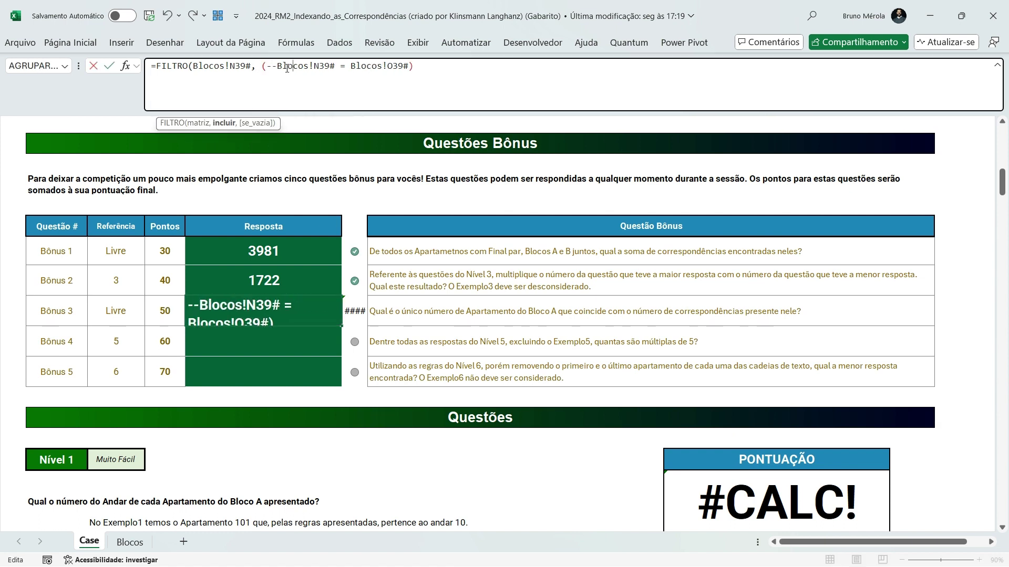
text())
key(Return)
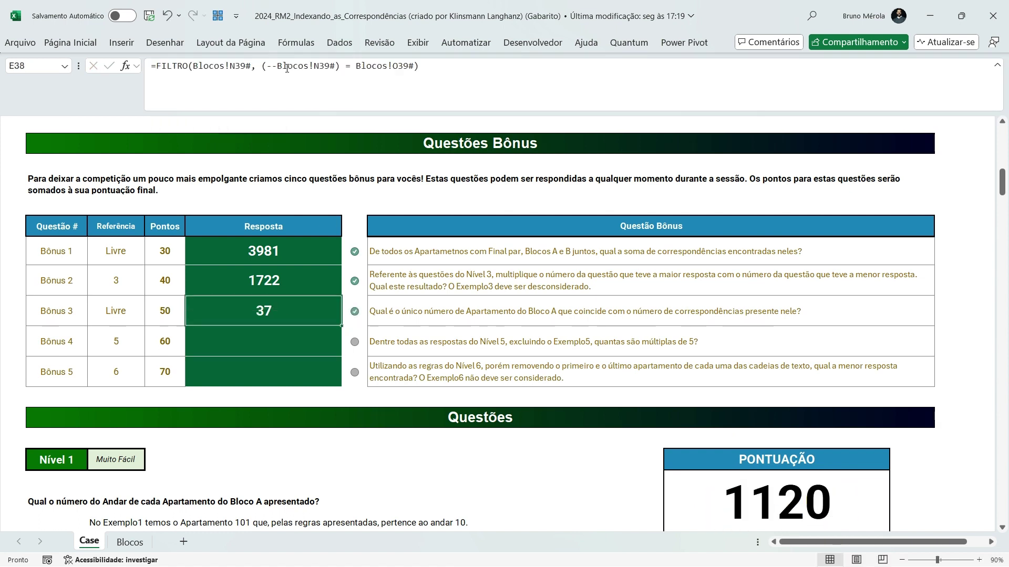
key(Up)
key(Up)
key(Right)
key(Left)
key(Down)
key(Down)
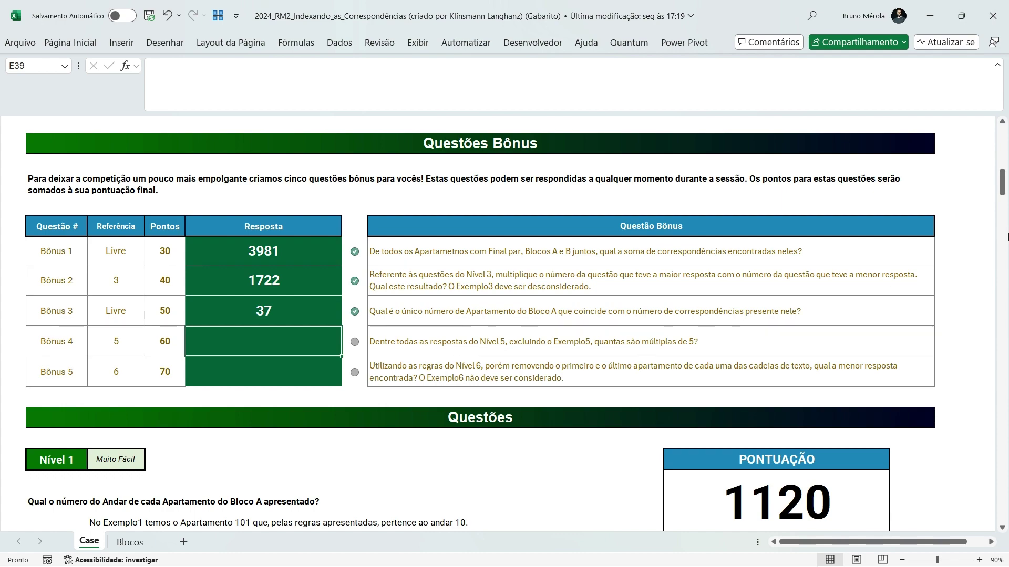
Start a MOD formula in J180, beside the first question of the Level 5 table.
drag(1000, 178, 982, 383)
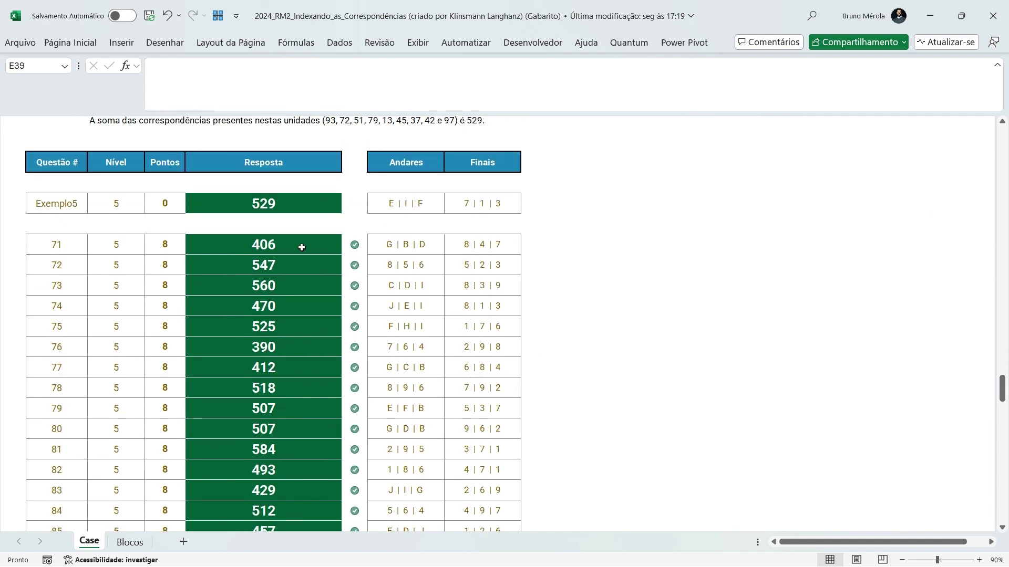
drag(302, 247, 311, 495)
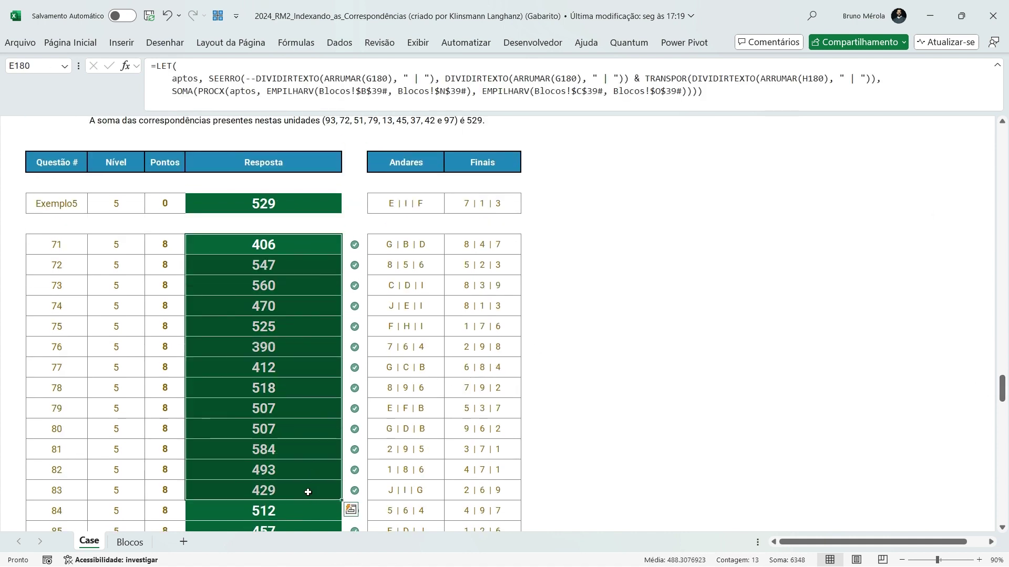
click(289, 244)
click(596, 251)
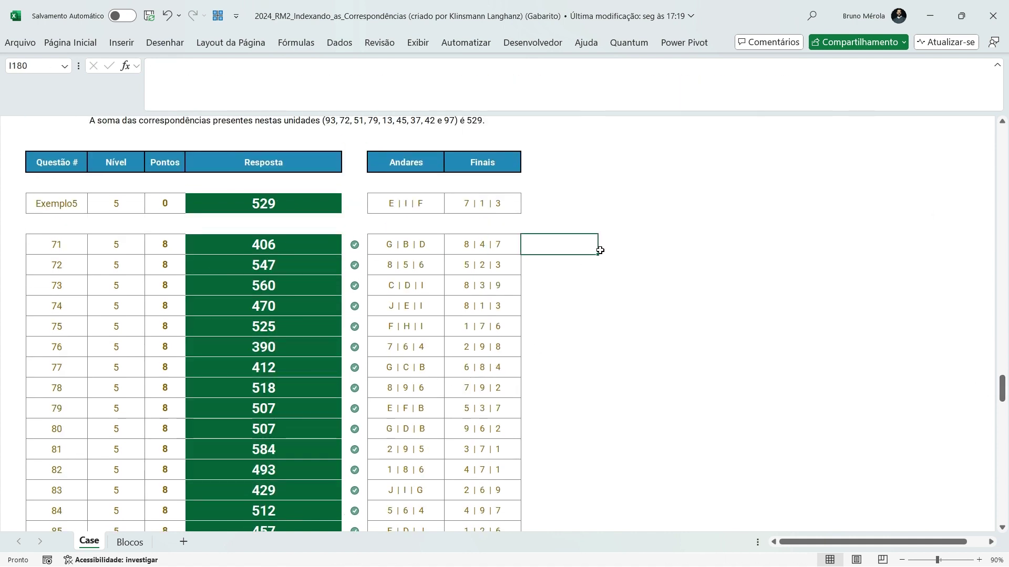
click(601, 250)
text(=mo)
key(Tab)
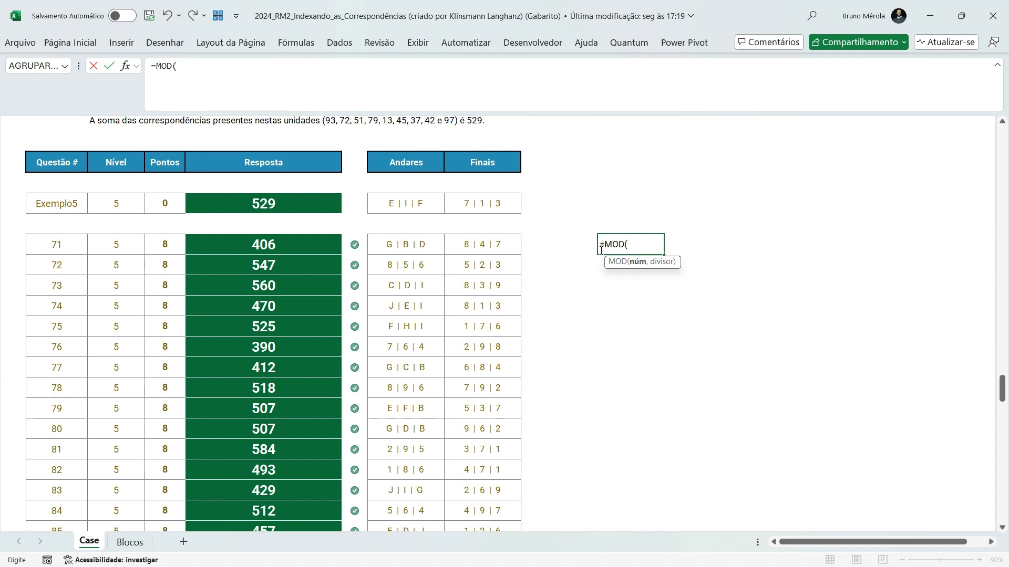
Complete the J180 MOD with E180 as the number and 5 as the divisor, and commit it.
key(Left)
key(Left)
key(Left)
key(Left)
key(Left)
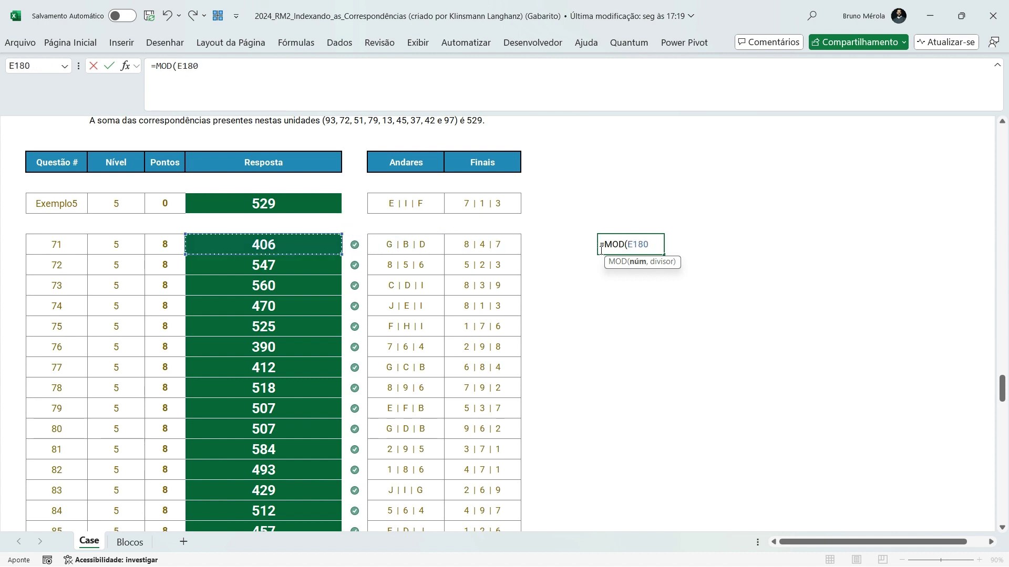
text(, 5)
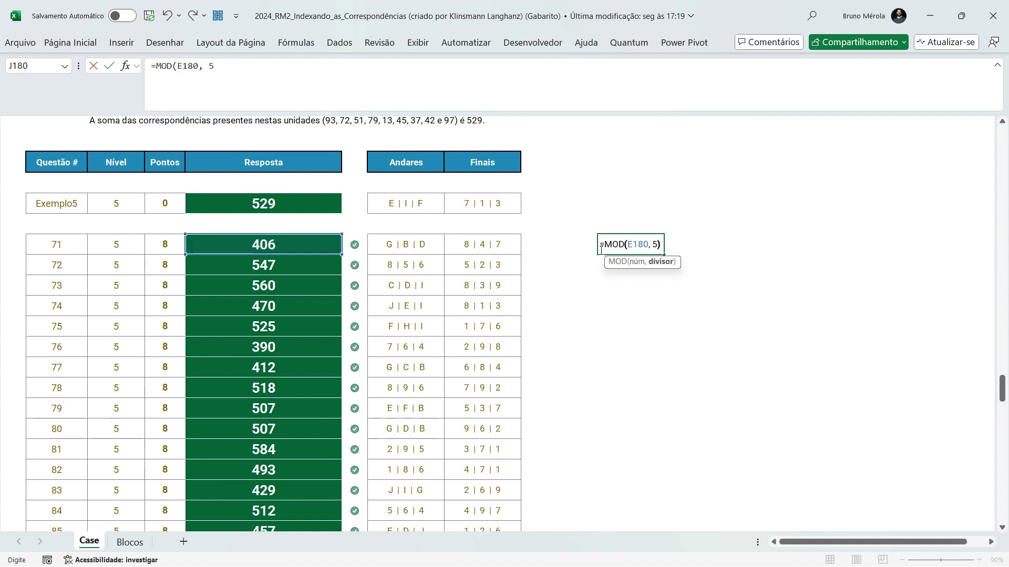
text())
key(ctrl+Return)
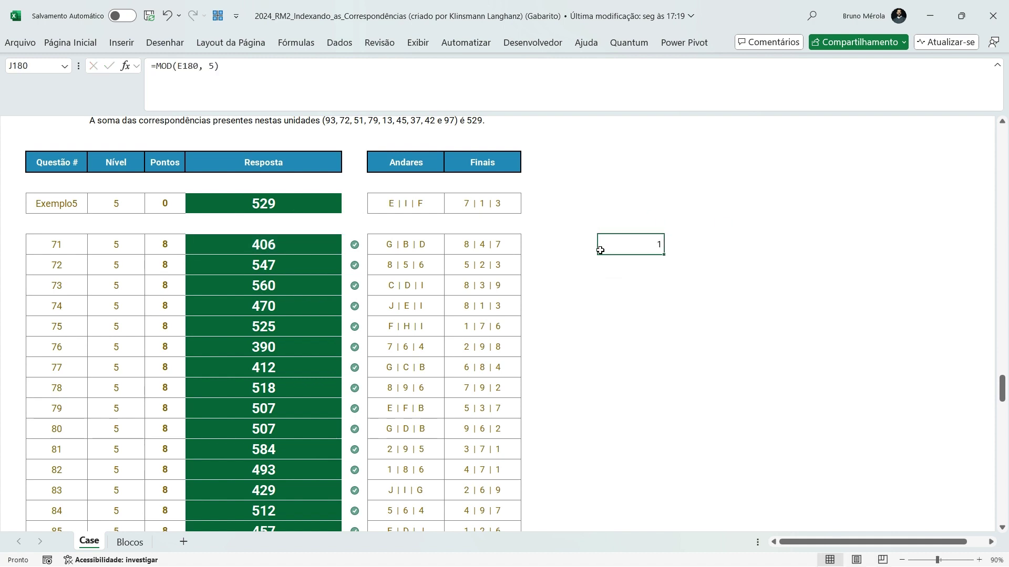
Extend the J180 MOD to the whole Level 5 answer range E180:E199, compare it with 0, and commit the formula.
click(339, 81)
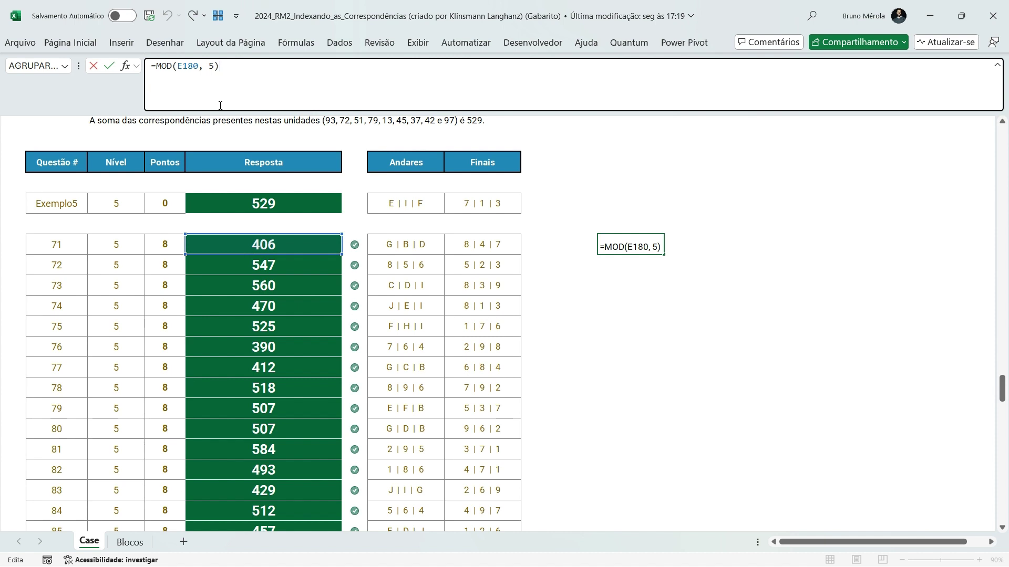
drag(197, 65, 177, 65)
click(282, 242)
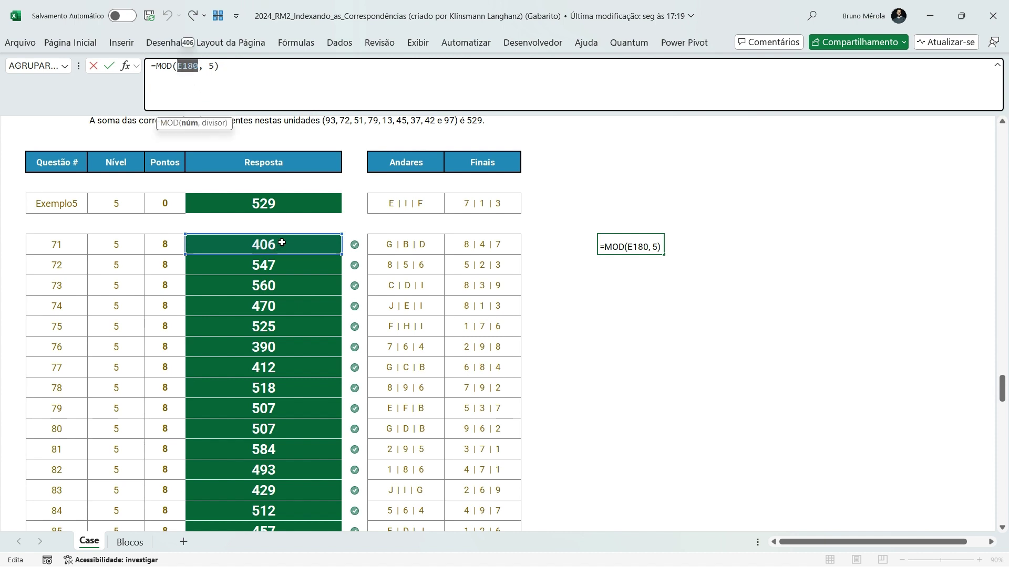
key(ctrl+shift+Down)
click(278, 94)
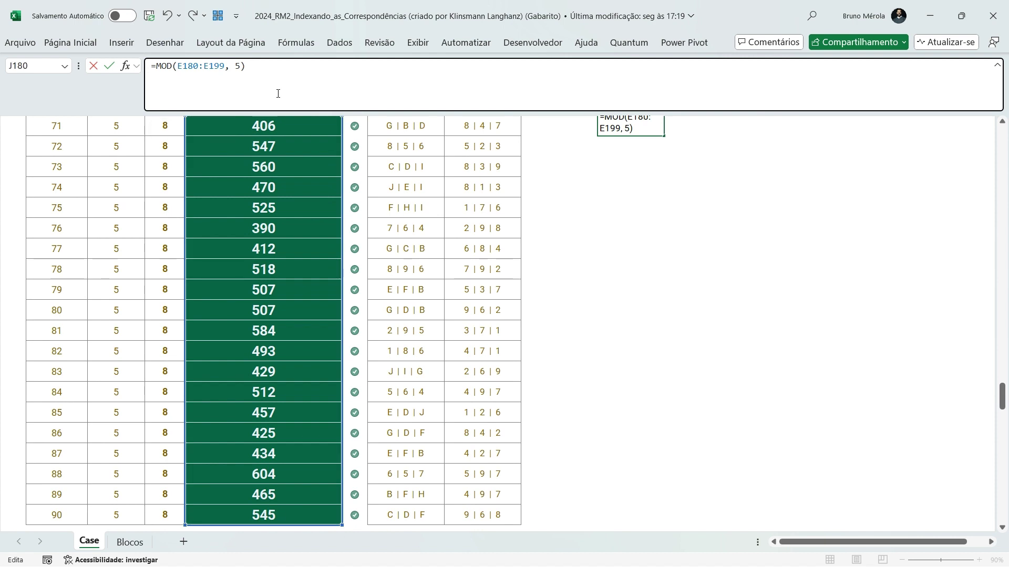
key(ctrl+Return)
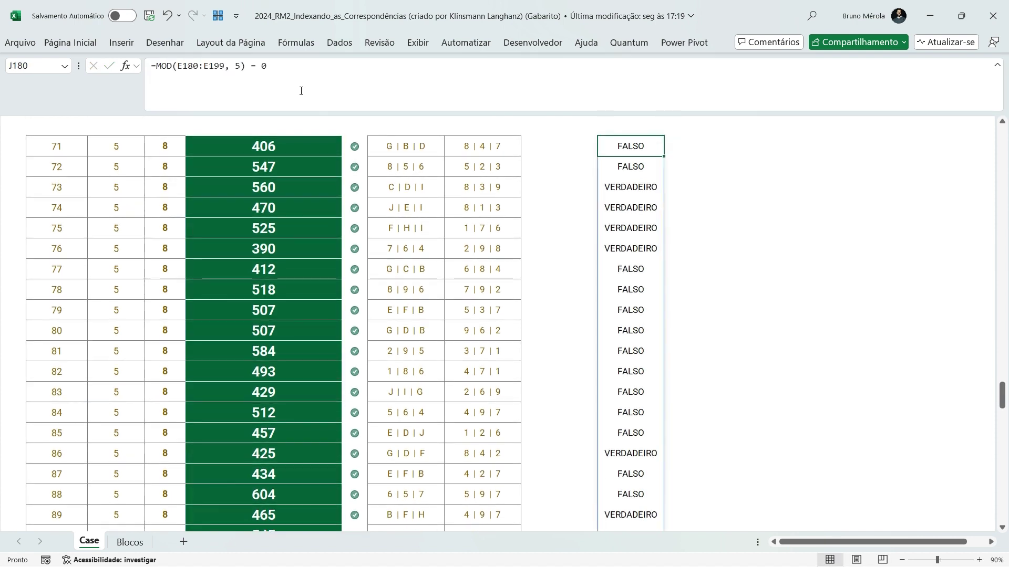
Convert the J180 multiple-of-5 test to ones and zeros as --(MOD(E180:E199, 5) = 0) and commit the formula.
drag(298, 187, 288, 247)
click(635, 153)
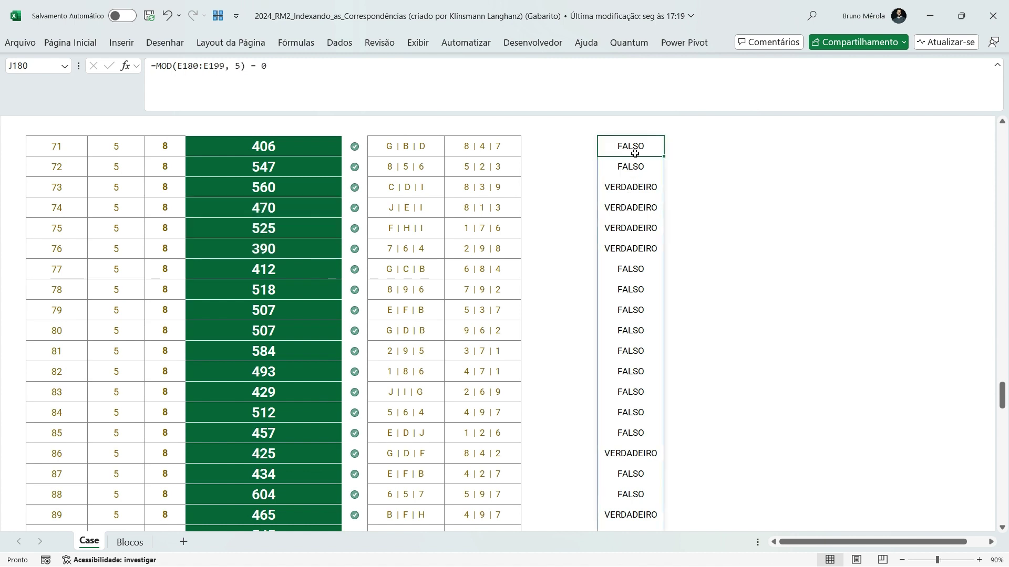
click(159, 67)
text(-=)
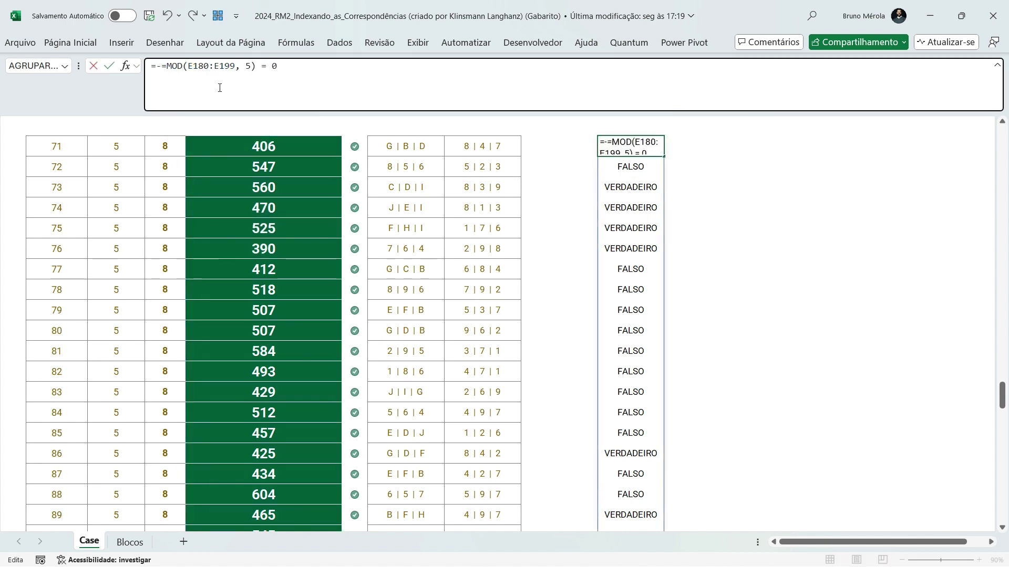
key(BackSpace)
text(-()
key(End)
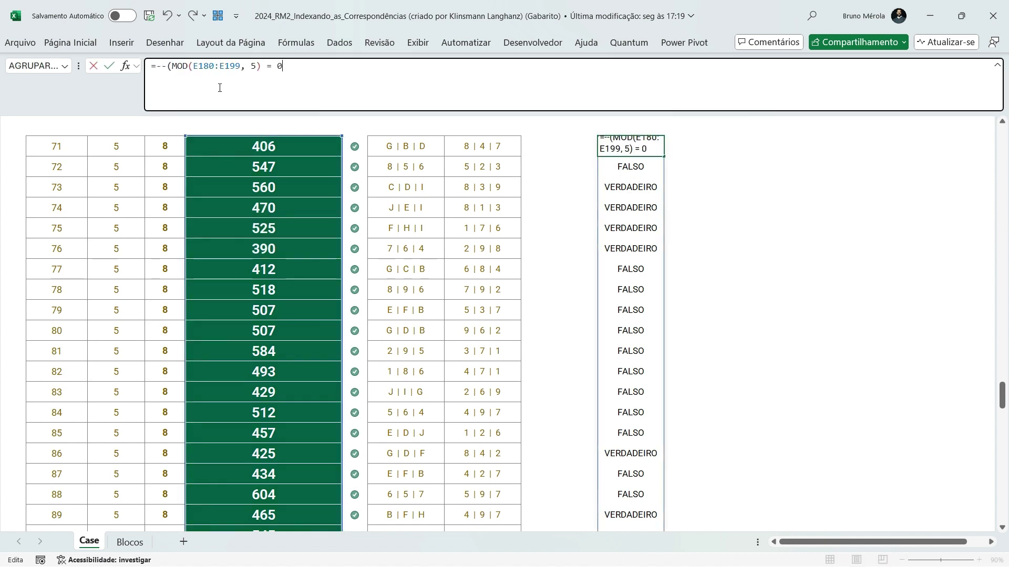
text())
key(Return)
key(Up)
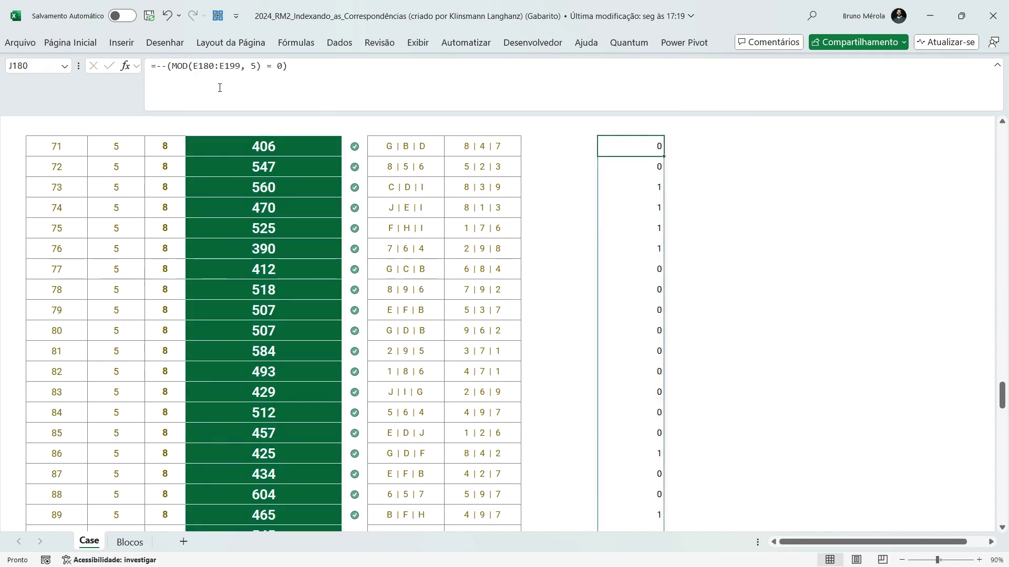
Wrap the J180 expression in SOMA to count the multiples of 5, and commit the formula.
click(161, 63)
text(so)
key(Tab)
key(End)
text())
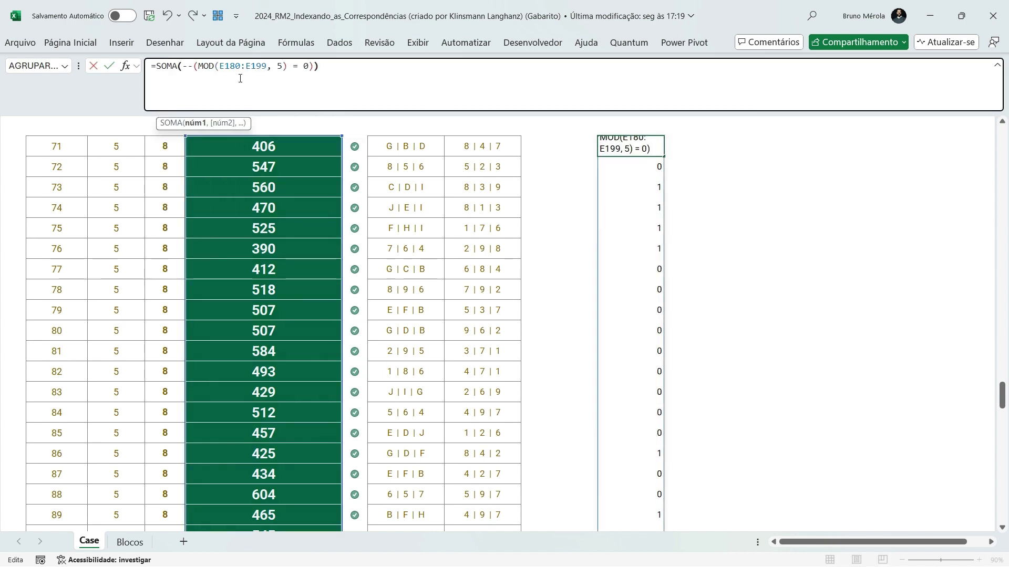
key(Return)
key(Up)
Move the SOMA formula text out of J180 into the Bônus 4 answer cell E39 and commit it.
triple_click(175, 95)
key(ctrl+c)
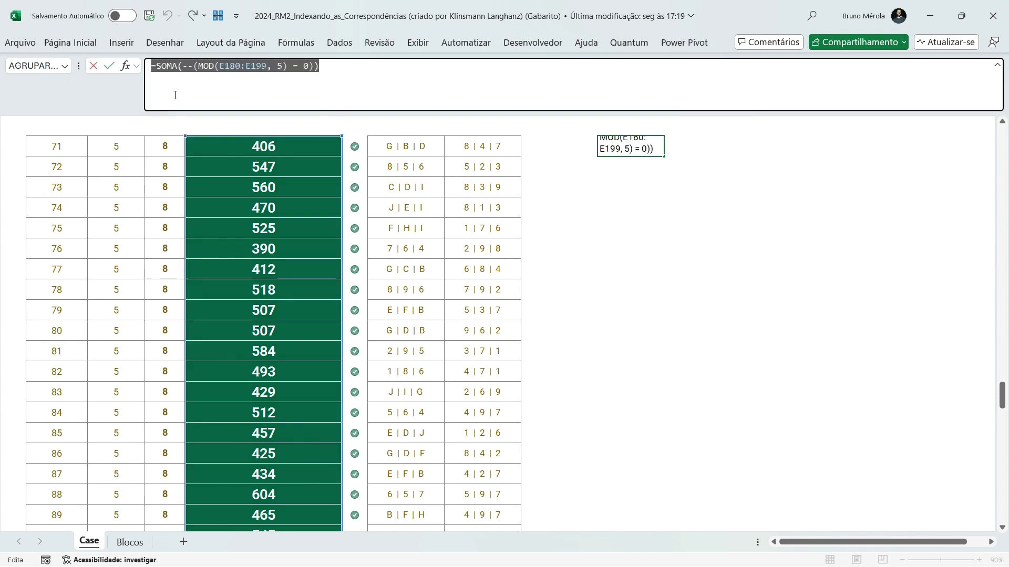
key(Escape)
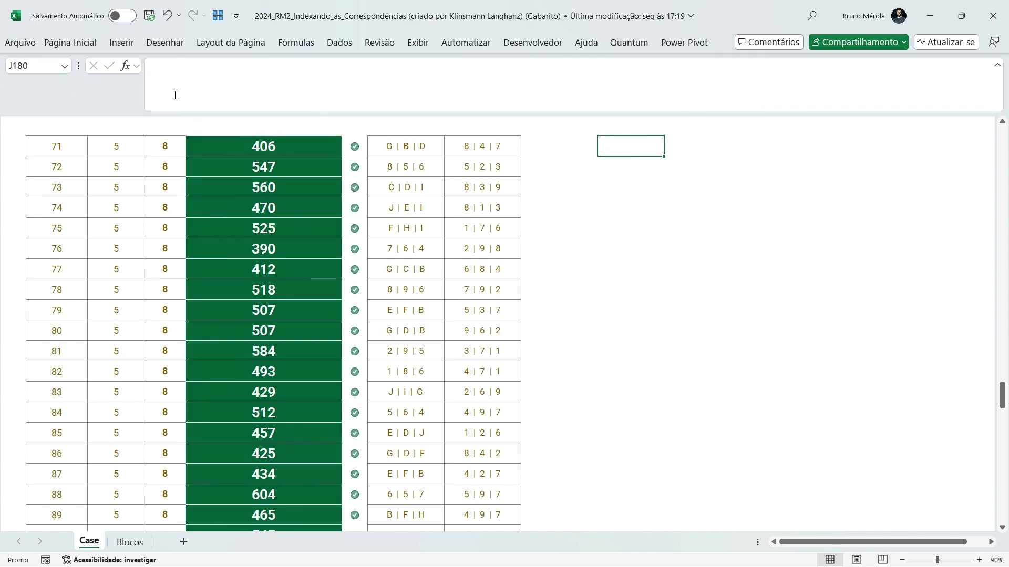
key(ctrl+Home)
key(Page_Down)
scroll(142, 182, down, 5)
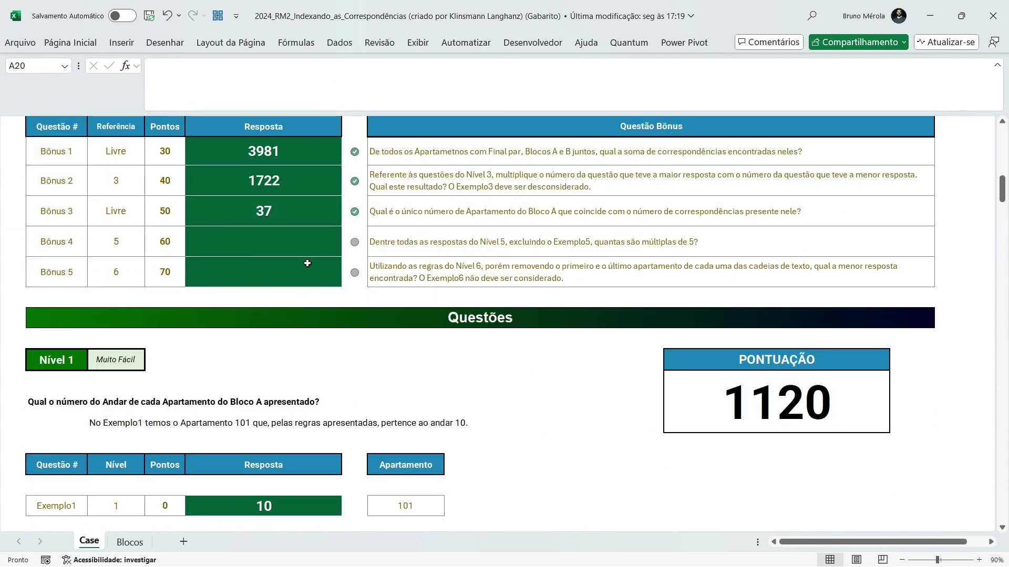
click(264, 242)
key(ctrl+v)
key(Delete)
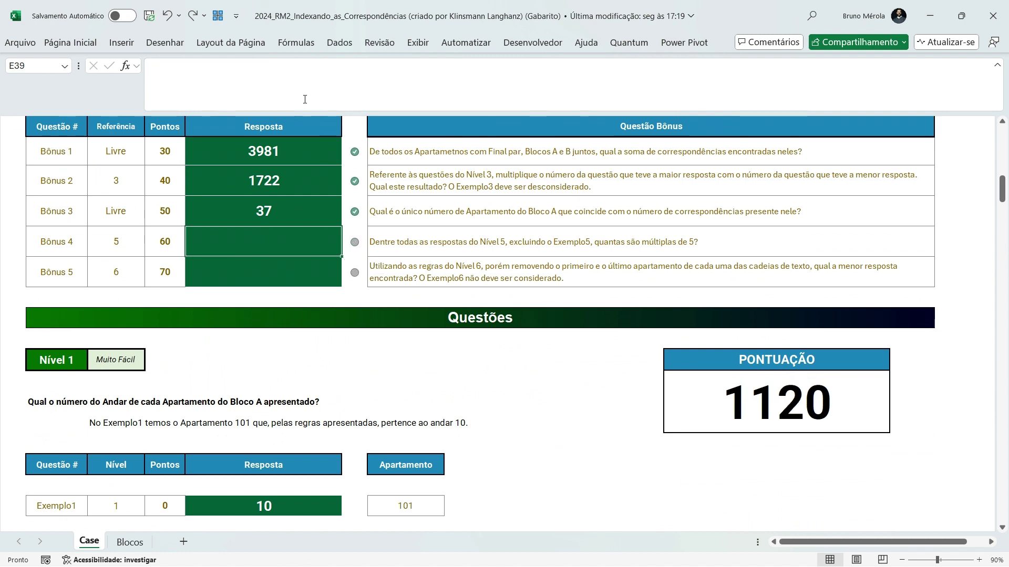
click(312, 91)
key(ctrl+v)
key(Tab)
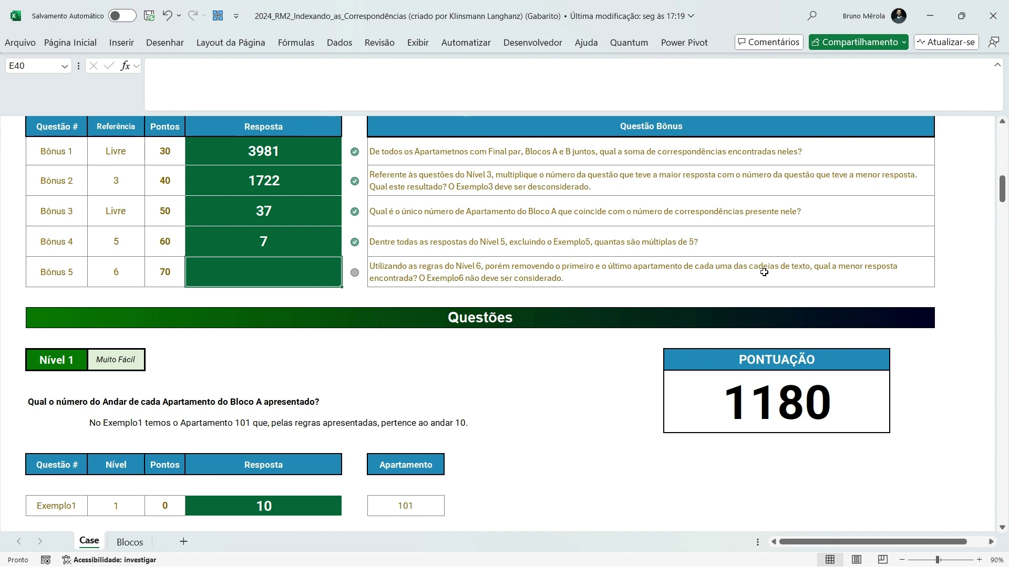
Copy the LET formula text from question 91's Level 6 answer in E216 into K216, keeping its G216 reference.
drag(1001, 193, 987, 434)
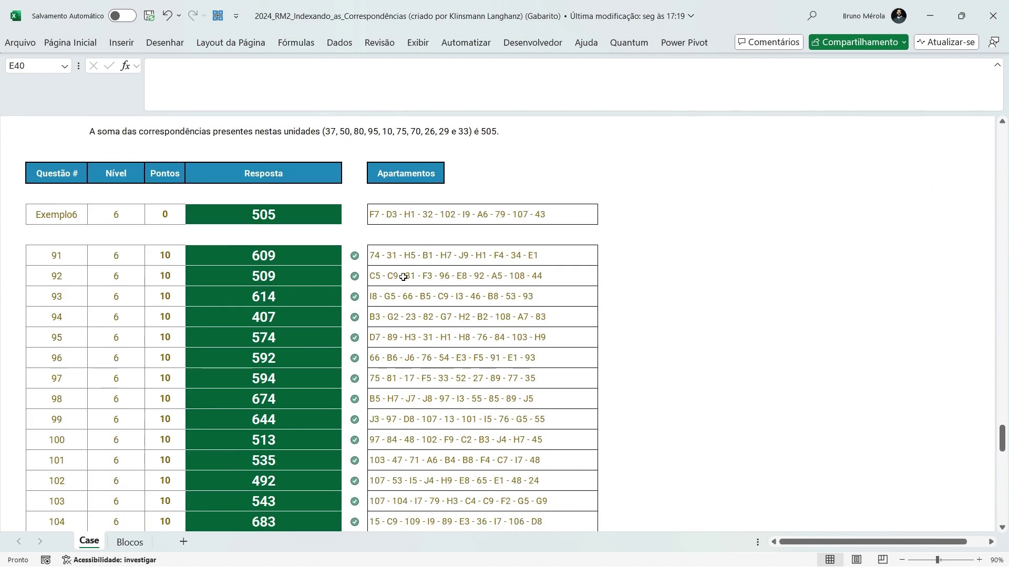
drag(378, 256, 454, 480)
click(333, 254)
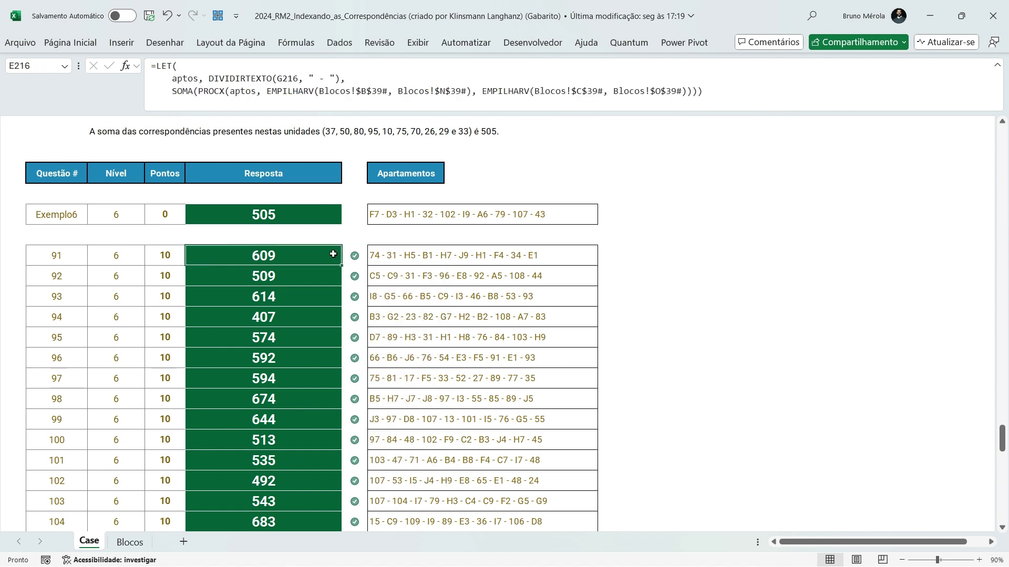
drag(724, 93, 147, 65)
key(ctrl+c)
key(Escape)
key(Right)
key(Right)
key(Right)
key(Right)
key(Right)
key(Right)
click(371, 89)
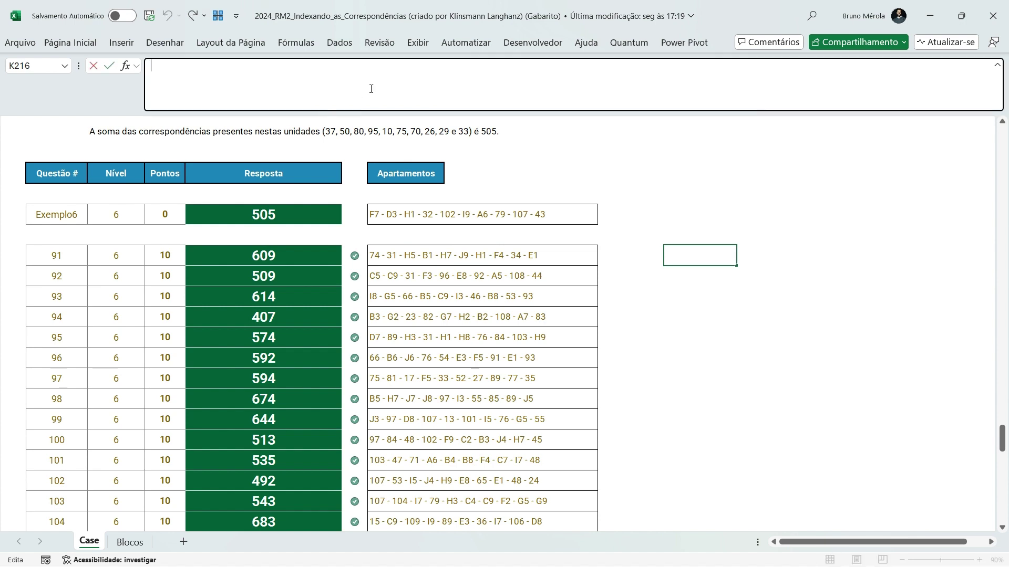
key(ctrl+v)
key(ctrl+Return)
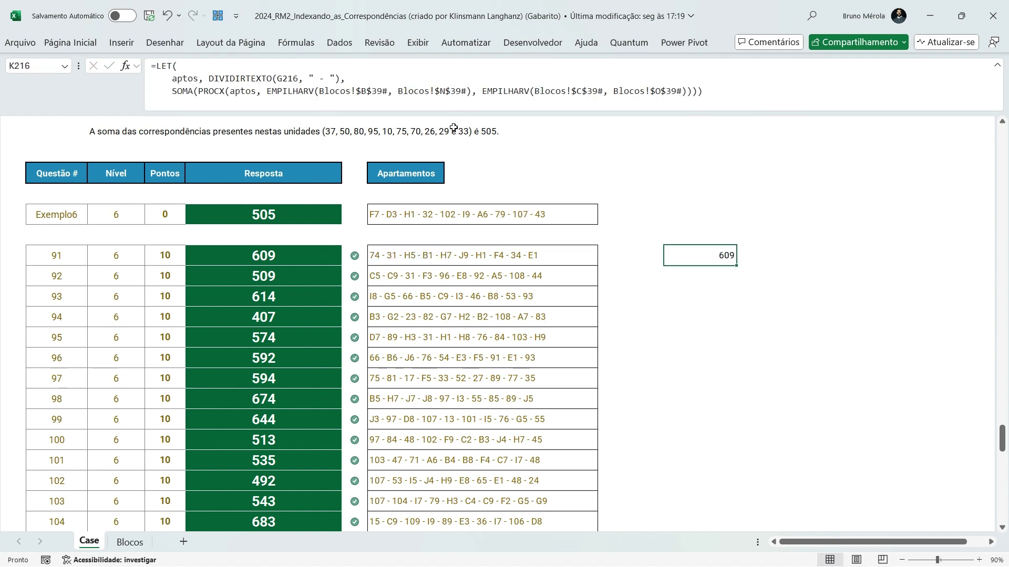
Nest aptos in the K216 PROCX as DESCARTAR(DESCARTAR(aptos, , 1), , -1) to drop the first and last apartments, and commit.
click(231, 92)
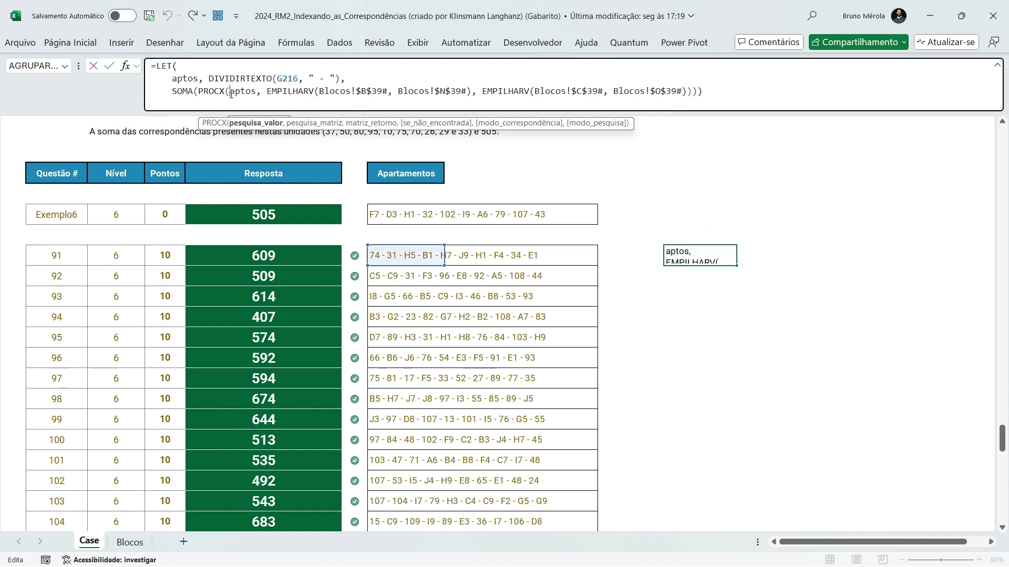
drag(208, 78, 341, 79)
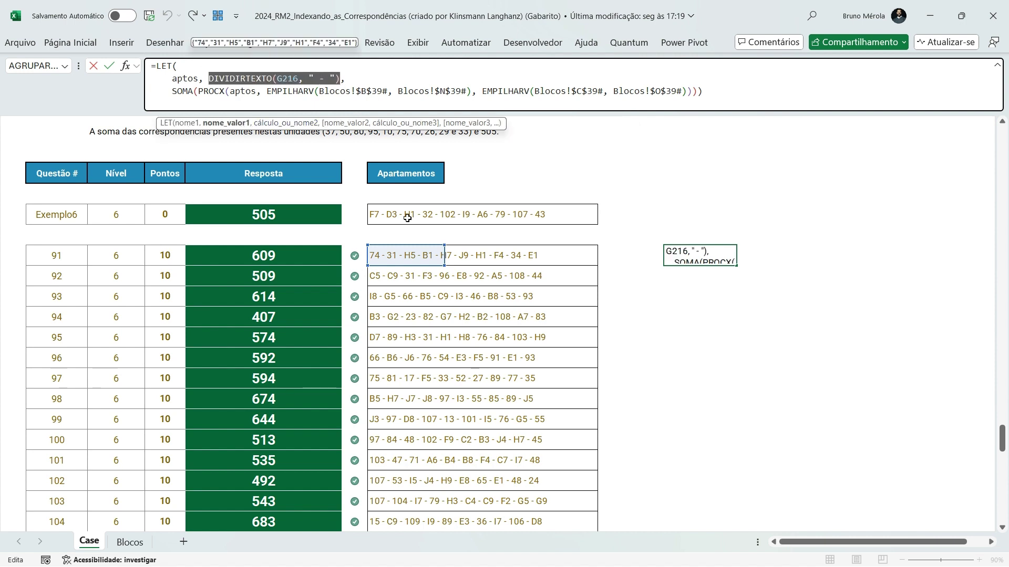
click(230, 91)
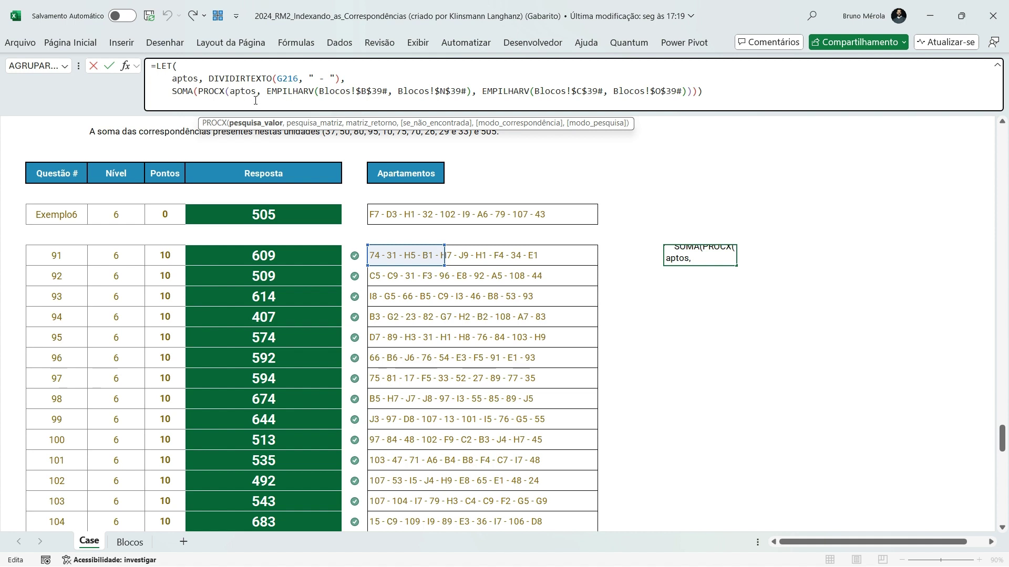
text(DESCARTAR(desc)
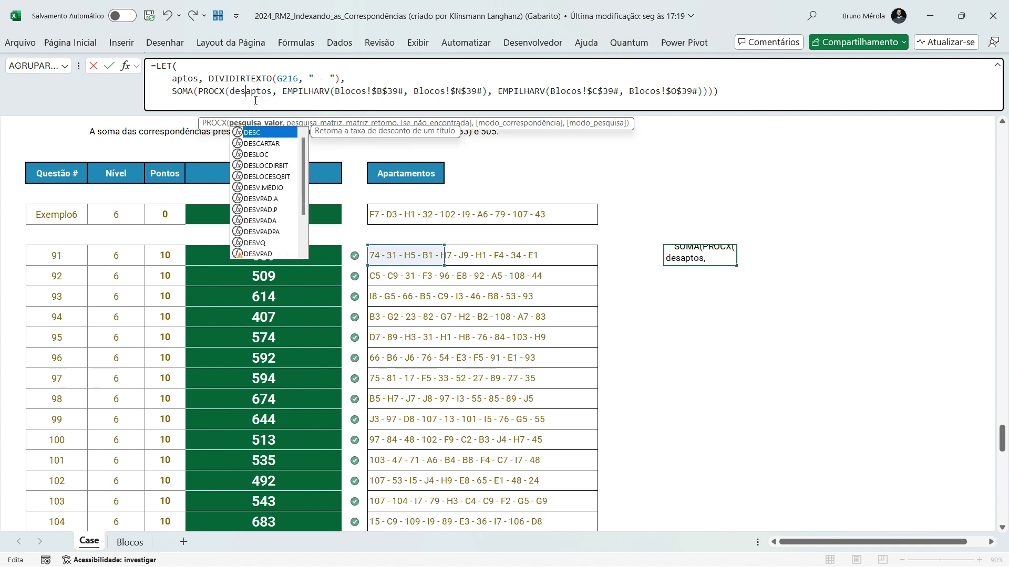
key(Down)
key(Tab)
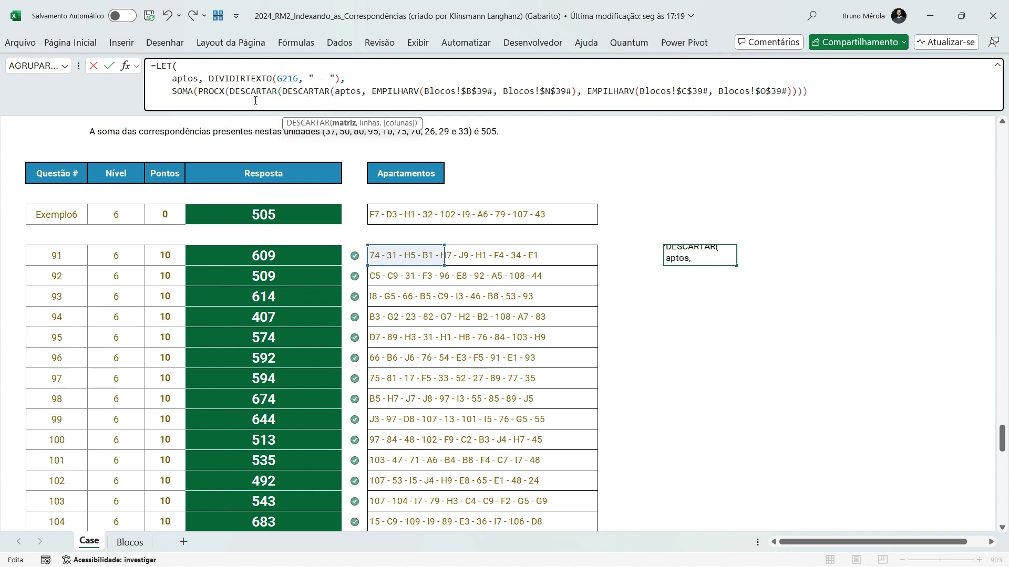
text(, , 1))
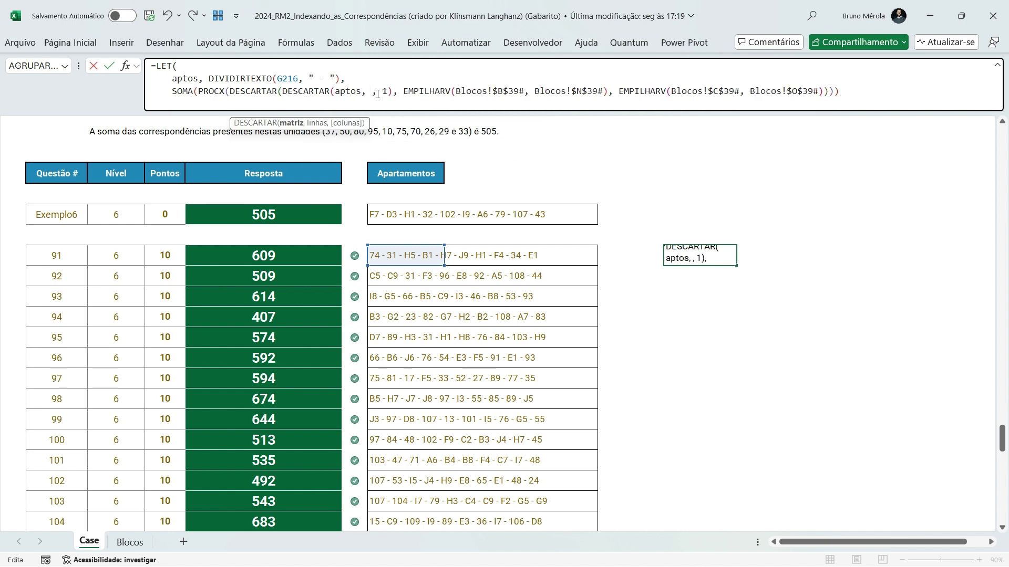
text(, , -1))
key(ctrl+Return)
key(Right)
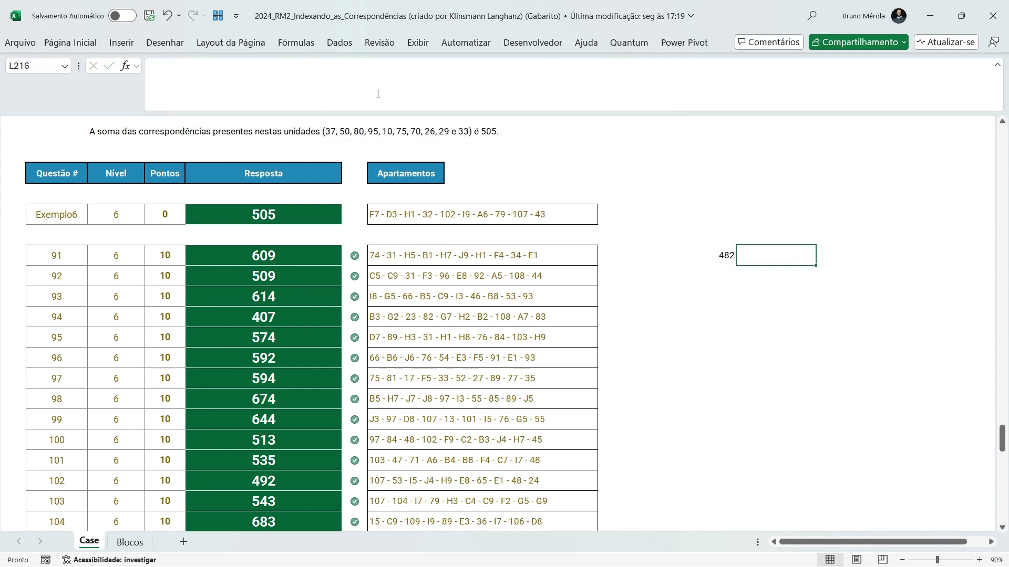
Copy the K216 formula down beside all the Level 6 questions, filling K216:K235.
key(Left)
key(ctrl+c)
key(Left)
key(Left)
key(Left)
key(Left)
key(Left)
key(Right)
key(ctrl+Down)
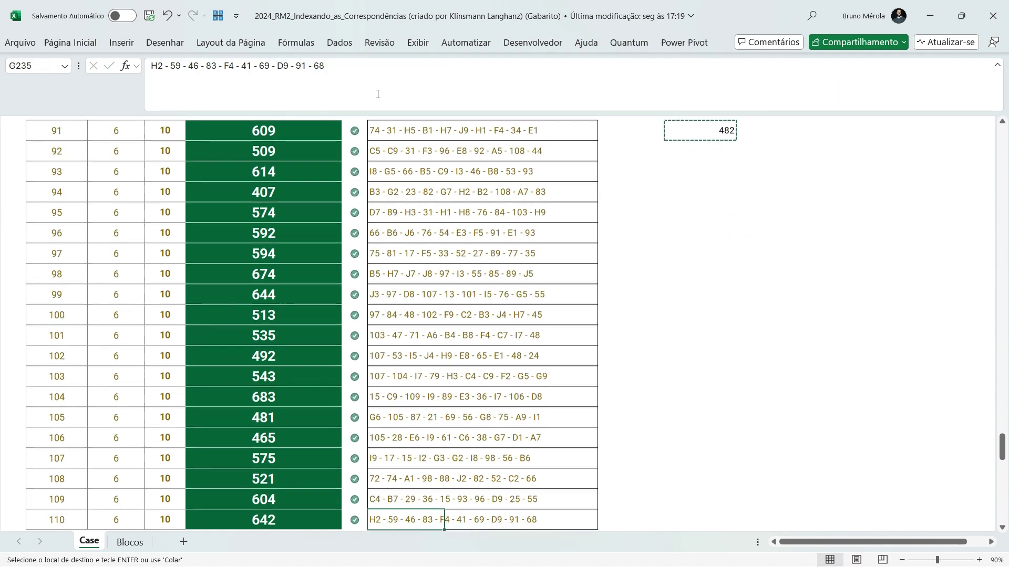
key(Right)
key(Right)
key(Right)
key(Right)
key(ctrl+shift+Up)
key(ctrl+v)
key(Right)
key(ctrl+Up)
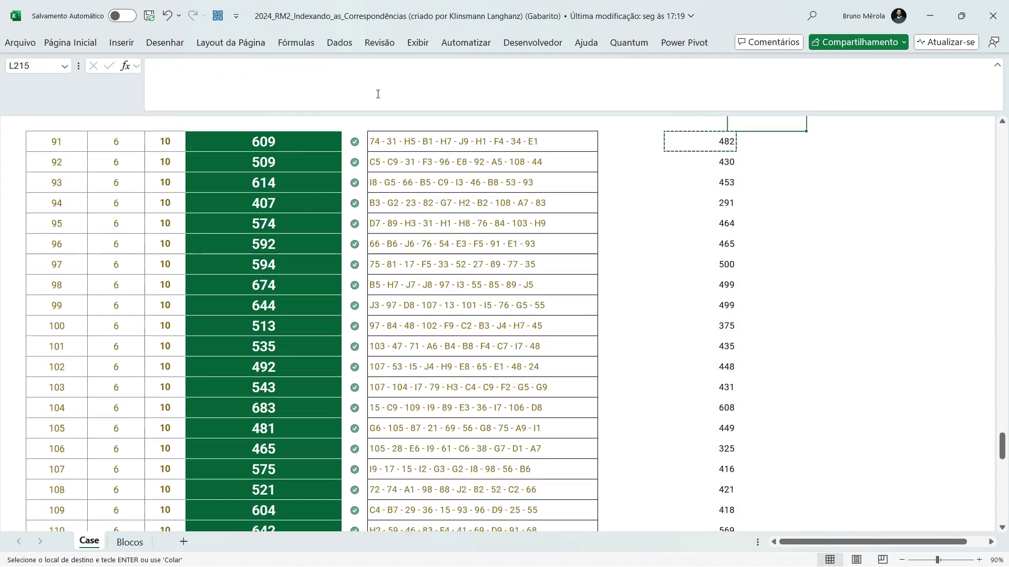
key(Left)
key(Down)
Answer Bônus 5 in E40 with =MÍNIMO(K216:K235), taking the smallest of the recalculated Level 6 sums.
key(ctrl+Home)
key(Page_Down)
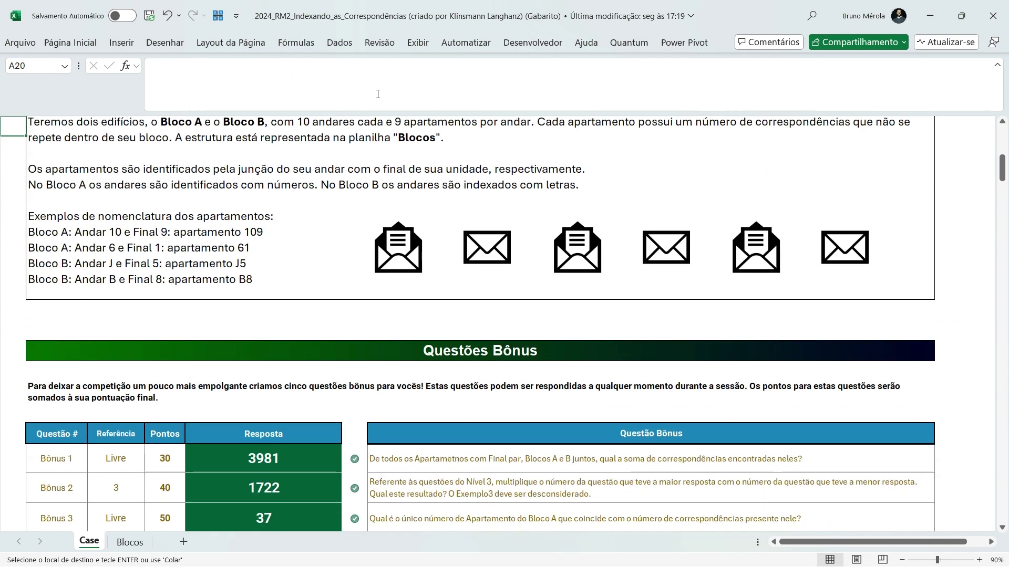
scroll(378, 210, down, 4)
click(252, 391)
text(=m)
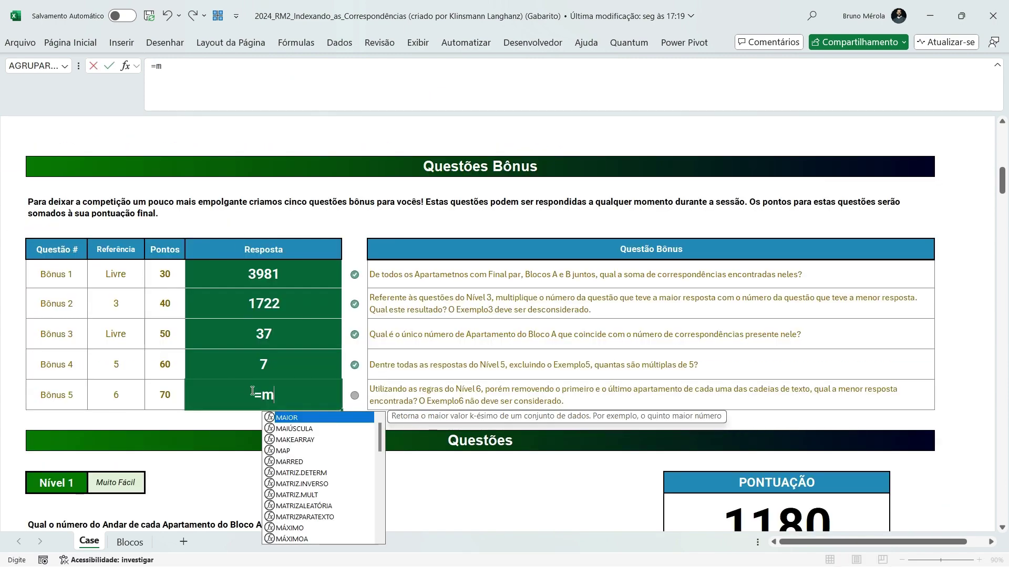
text(ín)
key(Tab)
key(Page_Down)
key(Page_Down)
key(Page_Down)
key(Page_Down)
key(Page_Down)
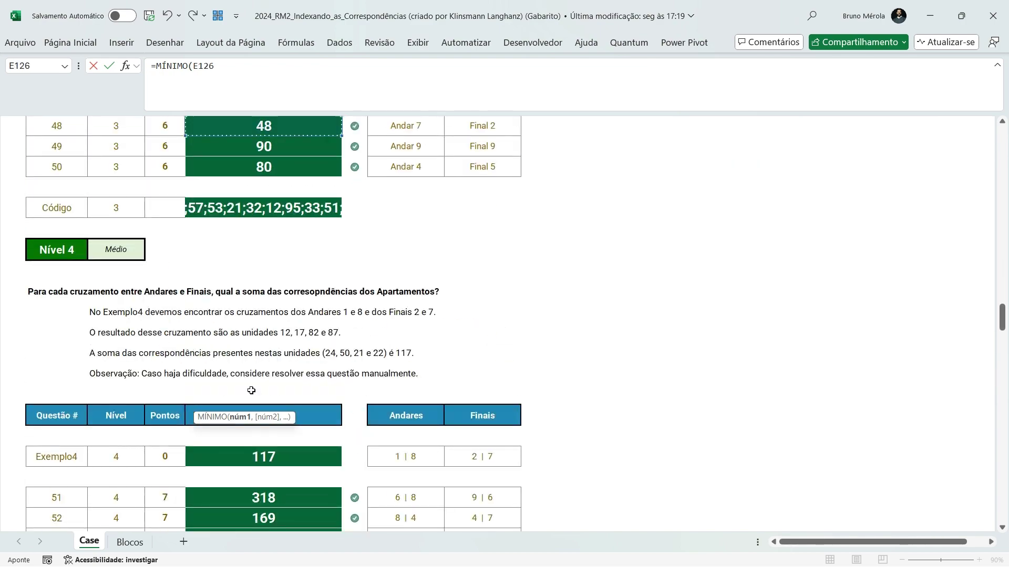
key(Page_Down)
key(Page_Down)
key(Page_Down)
key(Page_Down)
scroll(251, 390, down, 1)
click(663, 292)
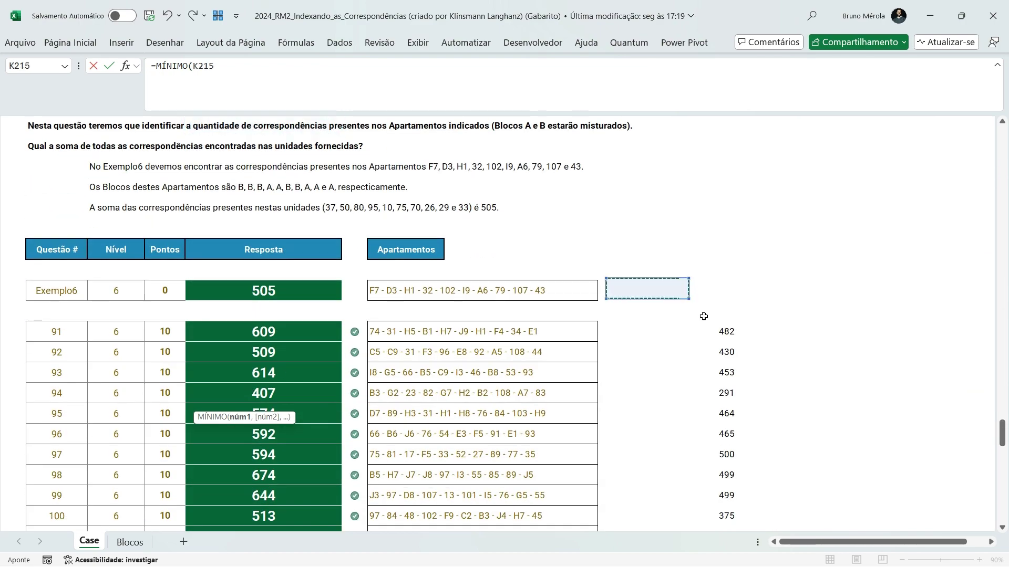
click(704, 316)
key(ctrl+shift+Down)
key(Return)
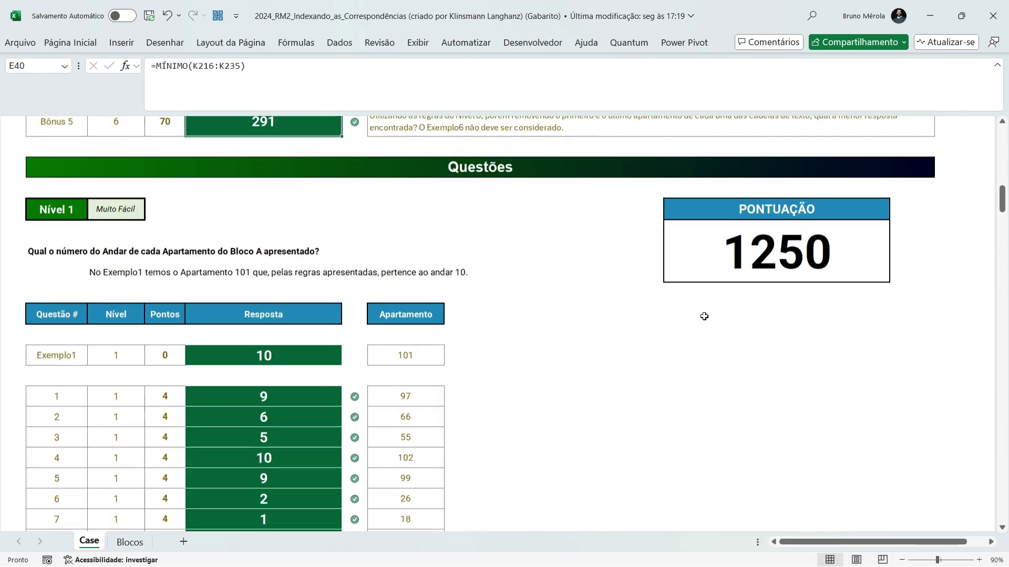
key(Up)
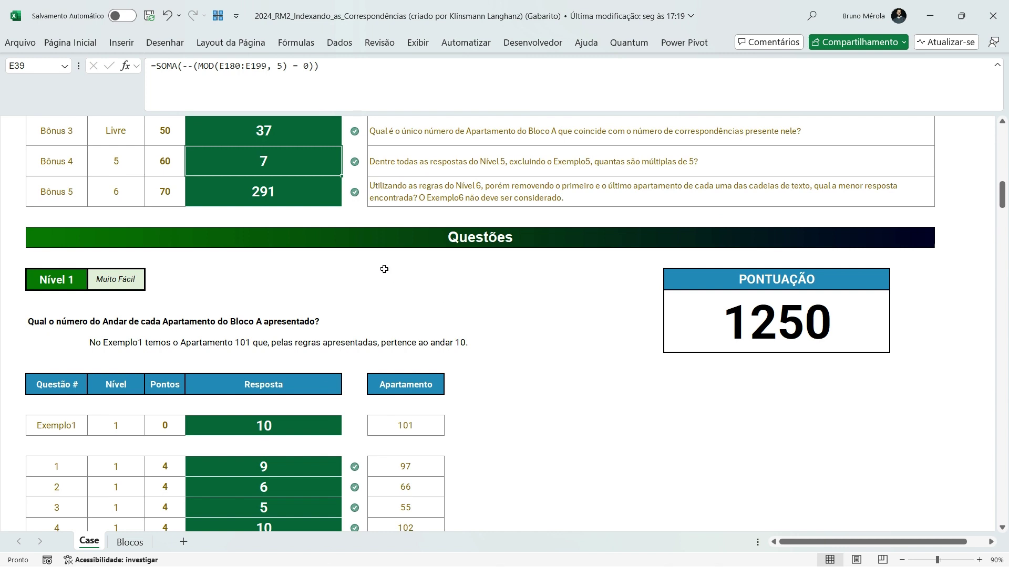